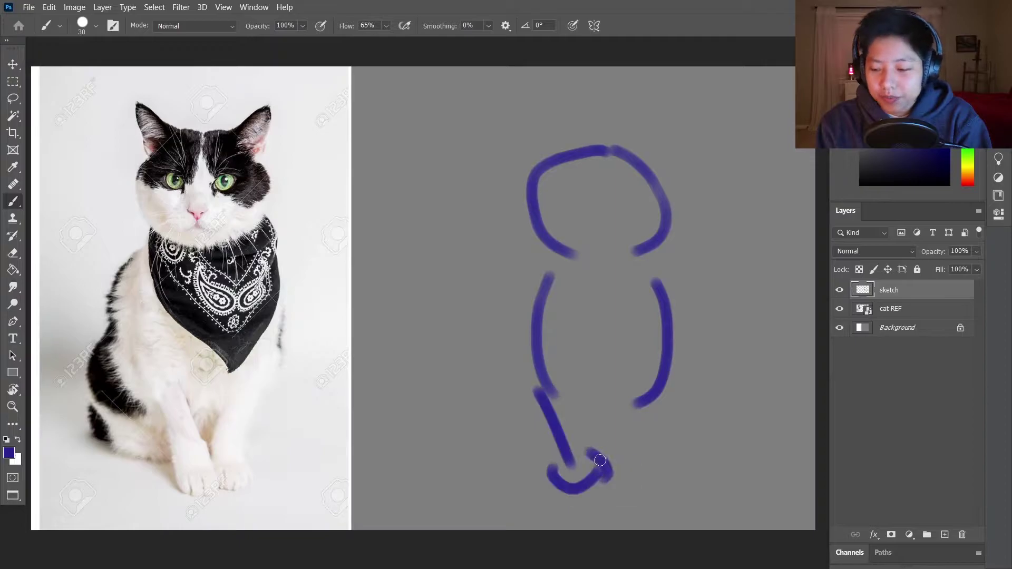
Step: Sketch the cat's remaining front leg lines, haunches and curled tail in blue, cleaning up the rear haunch with the eraser
drag(575, 364, 606, 453)
drag(669, 345, 627, 453)
mouse_move(551, 280)
mouse_down()
mouse_move(512, 358)
mouse_move(506, 449)
mouse_move(547, 466)
mouse_up()
key(e)
mouse_move(694, 414)
mouse_down()
mouse_move(707, 388)
mouse_move(685, 376)
mouse_move(651, 451)
mouse_up()
key(b)
drag(514, 466, 551, 475)
mouse_move(479, 405)
mouse_down()
mouse_move(464, 469)
mouse_move(559, 495)
mouse_up()
Step: Erase the overlapping sketch lines where the tail meets the haunch, using a smaller eraser
key(e)
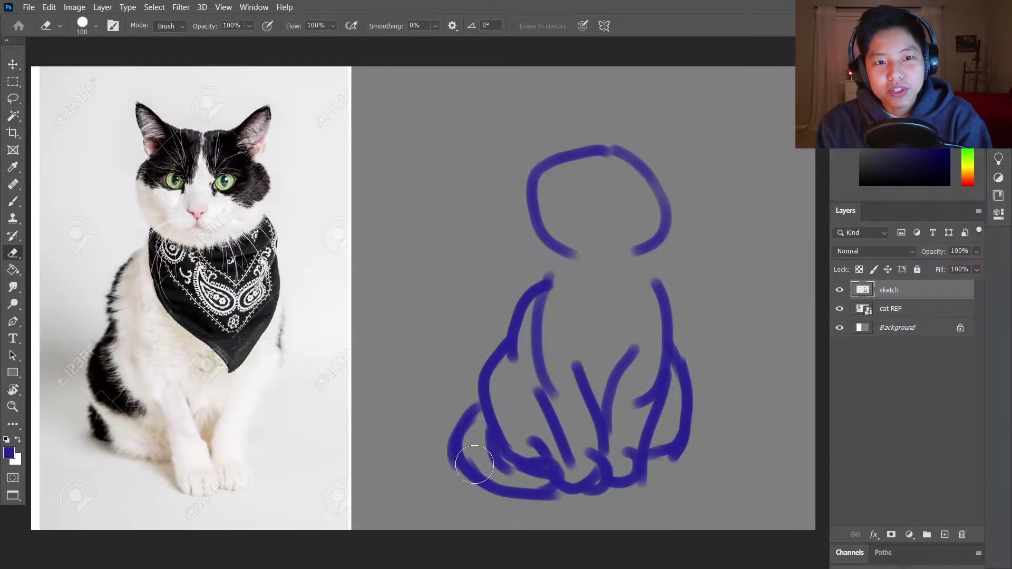
key(bracketleft)
key(bracketleft)
key(bracketleft)
key(bracketleft)
key(bracketleft)
key(bracketleft)
drag(514, 467, 477, 444)
Step: Sketch the V-shaped bandana around the cat's neck and chest, undoing the strokes that miss
key(b)
mouse_move(543, 245)
mouse_down()
mouse_move(549, 311)
mouse_move(607, 361)
mouse_up()
mouse_move(662, 246)
mouse_down()
mouse_move(664, 281)
mouse_move(605, 363)
mouse_up()
key(ctrl+z)
key(ctrl+z)
mouse_move(536, 250)
mouse_down()
mouse_move(587, 359)
mouse_move(615, 385)
mouse_move(649, 344)
mouse_move(661, 273)
mouse_move(549, 301)
mouse_move(614, 309)
mouse_up()
key(ctrl+z)
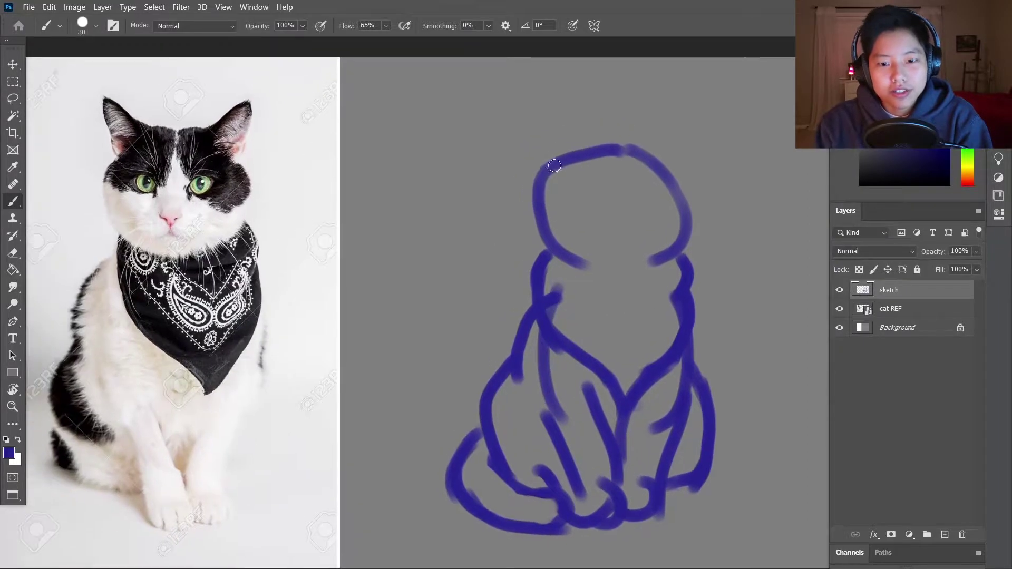
Step: Refine the cat's head outline with furry cheeks on both sides and a curved chin line
drag(556, 166, 534, 247)
drag(666, 163, 703, 216)
key(ctrl+z)
key(ctrl+z)
drag(532, 214, 548, 248)
drag(665, 163, 704, 216)
drag(543, 254, 654, 262)
Step: Sketch two pointed ears with fur tufts on top of the cat's head
mouse_move(551, 158)
mouse_down()
mouse_move(658, 149)
mouse_move(713, 121)
mouse_move(704, 190)
mouse_up()
mouse_move(572, 149)
mouse_down()
mouse_move(507, 103)
mouse_move(527, 187)
mouse_up()
key(ctrl+z)
key(ctrl+z)
mouse_move(615, 139)
mouse_down()
mouse_move(575, 123)
mouse_move(533, 158)
mouse_up()
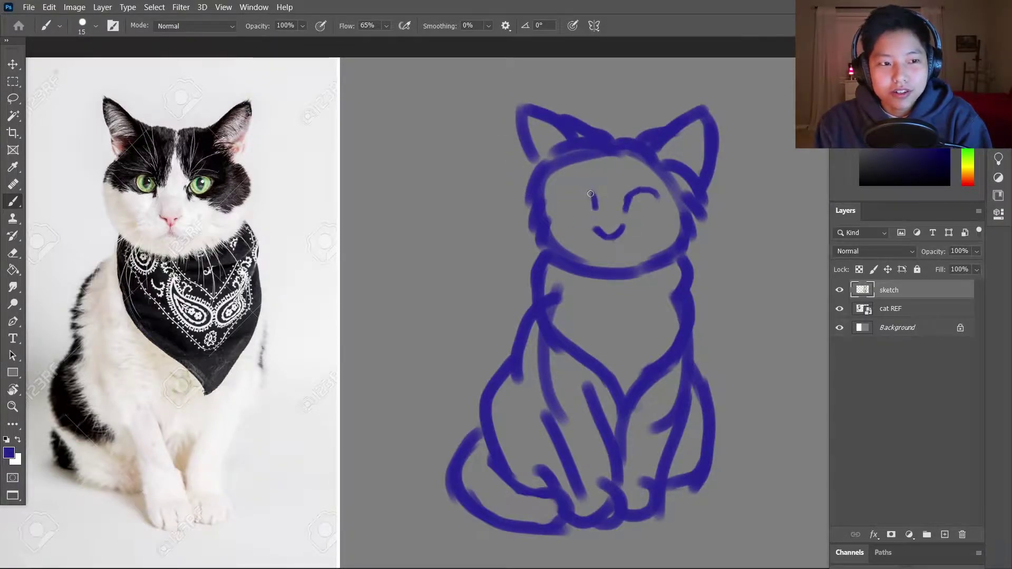
Step: Sketch the eyes, mouth and short forehead fur marks on the cat's face with a size 15 brush
drag(630, 206, 658, 201)
drag(580, 244, 612, 248)
drag(633, 128, 631, 174)
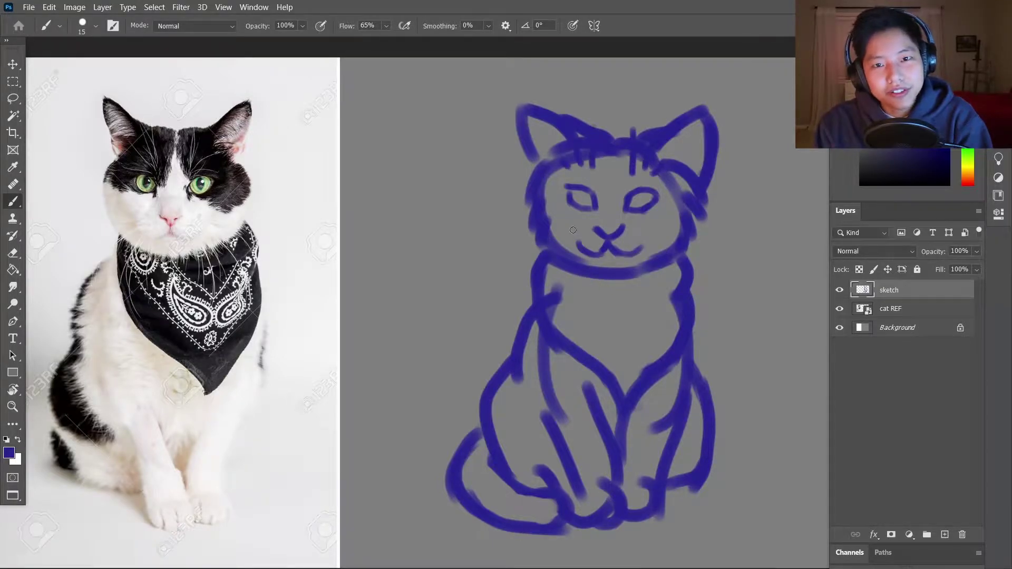
Step: Sketch two whiskers on each cheek and a slit pupil in each eye
drag(573, 231, 493, 227)
drag(570, 240, 497, 254)
drag(637, 232, 701, 238)
drag(647, 243, 714, 248)
drag(638, 195, 637, 206)
drag(582, 196, 581, 202)
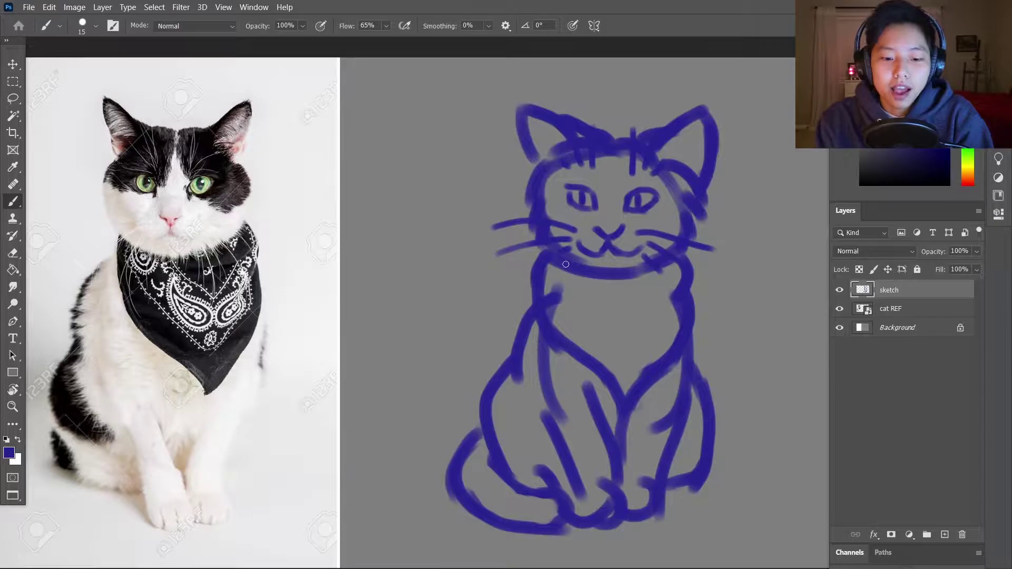
Step: Sketch curved fold lines across the bandana from the neck toward its tip
drag(574, 280, 646, 369)
mouse_move(609, 279)
mouse_down()
mouse_move(659, 332)
mouse_move(658, 353)
mouse_up()
drag(643, 277, 673, 301)
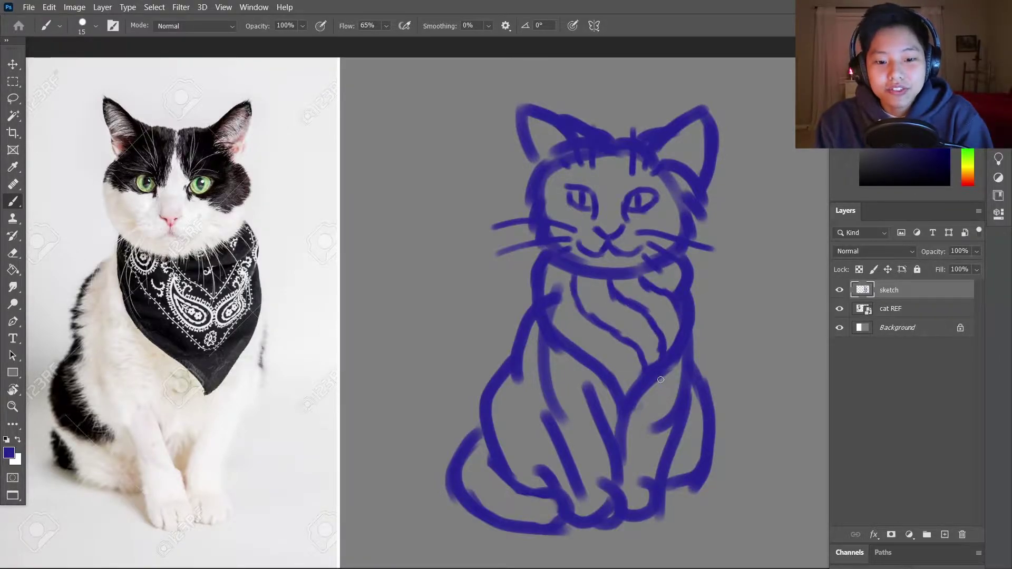
Step: Lower the opacity of the sketch layer to turn it into a faint guide
mouse_move(977, 252)
mouse_down()
mouse_move(926, 273)
mouse_move(935, 272)
mouse_up()
right_click(759, 105)
click(920, 235)
key(Return)
Step: Reset the colors to default black and white and add a new layer above the sketch
key(d)
drag(459, 275, 654, 161)
key(ctrl+z)
click(944, 534)
Step: Try the felt tip brushes from the Keith Haring set with test strokes, ending with Felt Tip Small
right_click(715, 261)
key(F5)
key(F5)
click(757, 168)
click(900, 248)
click(811, 343)
drag(501, 288, 427, 396)
key(ctrl+z)
click(917, 343)
click(812, 372)
drag(501, 249, 425, 366)
key(ctrl+z)
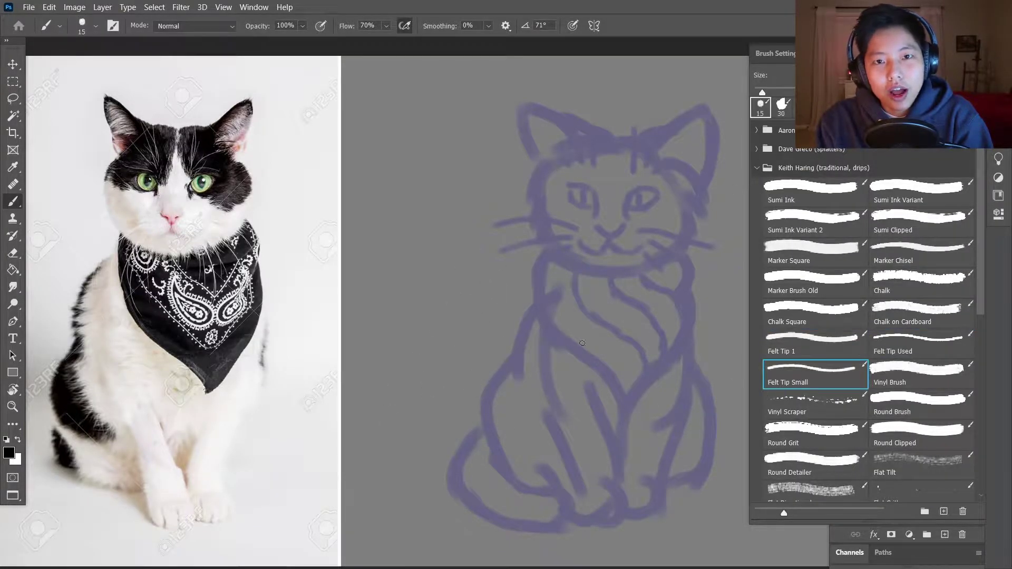
key(ctrl+z)
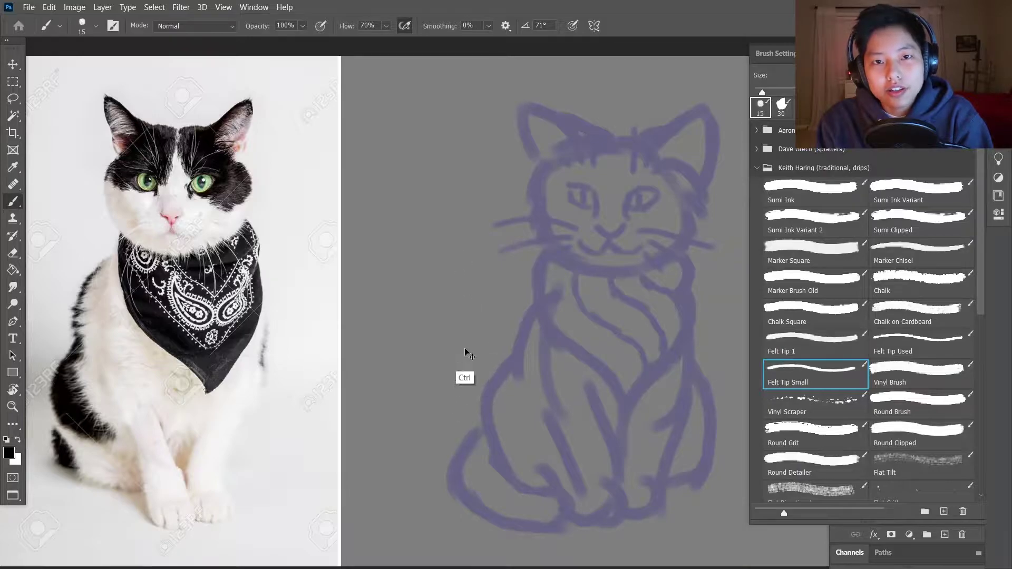
Step: Make more room for the layer list and rename the new top layer as ink
key(F5)
scroll(465, 353, up, 3)
key(v)
scroll(283, 321, down, 3)
click(282, 321)
scroll(581, 267, up, 2)
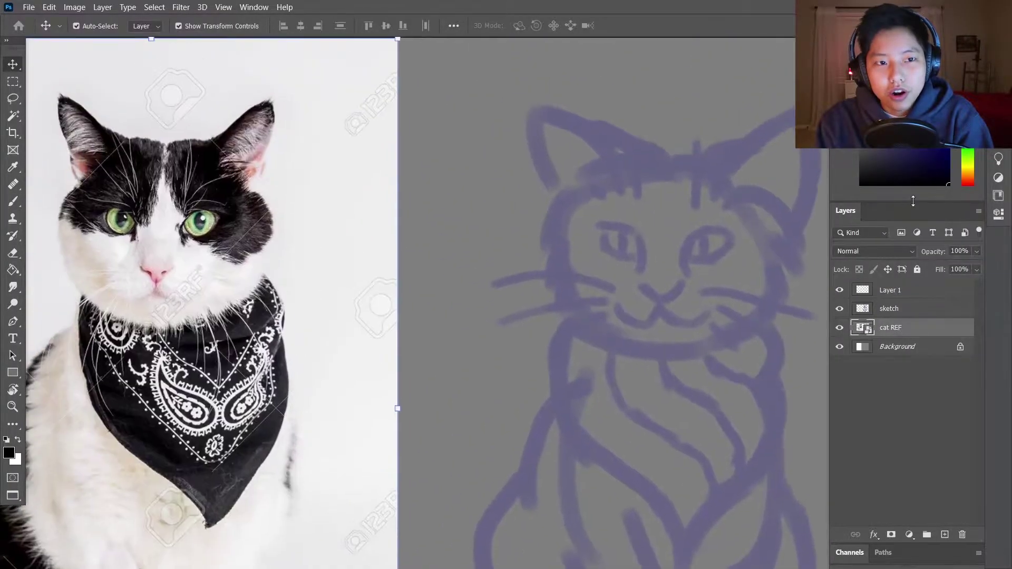
drag(913, 201, 913, 167)
drag(661, 318, 474, 316)
key(b)
click(900, 290)
scroll(580, 317, down, 1)
Step: Mask the cat REF layer with a rectangular selection around the cat photo
click(891, 294)
key(v)
scroll(475, 317, down, 2)
key(m)
scroll(331, 185, up, 2)
drag(244, 102, 475, 463)
click(891, 534)
Step: Move the masked cat photo closer to the sketch and lock its layer
key(v)
drag(369, 284, 540, 285)
scroll(357, 271, up, 2)
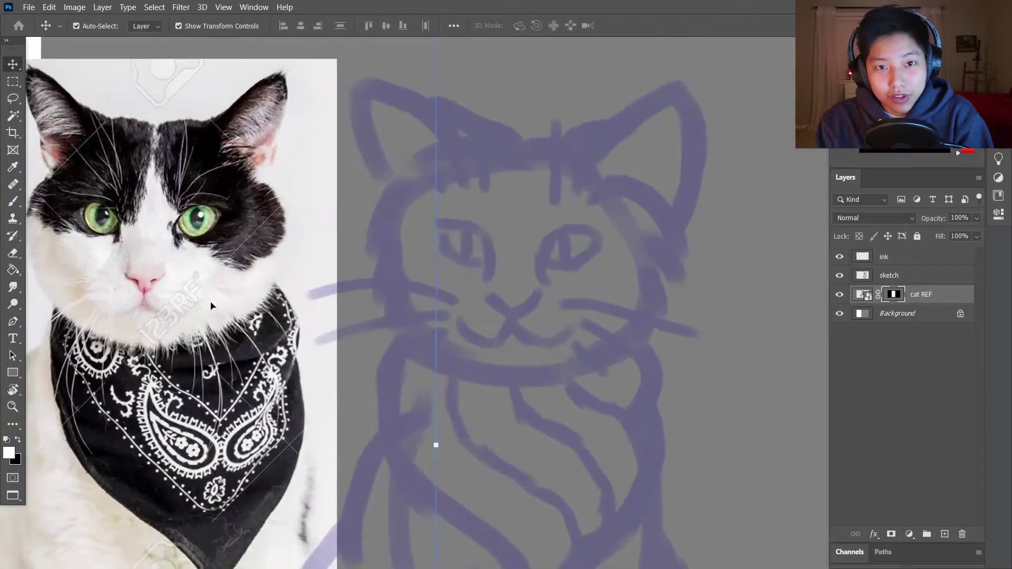
scroll(357, 271, left, 2)
key(slash)
Step: Select the ink layer and try inking the inner edge of the cat's right-hand eye with a size 20 brush
key(b)
key(alt+bracketright)
key(alt+bracketright)
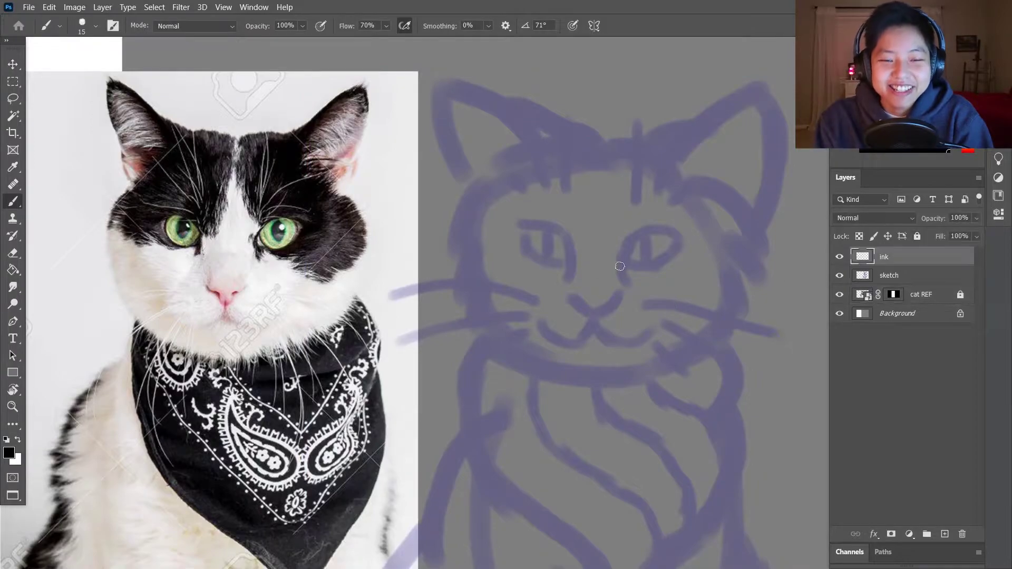
key(ctrl+z)
key(bracketright)
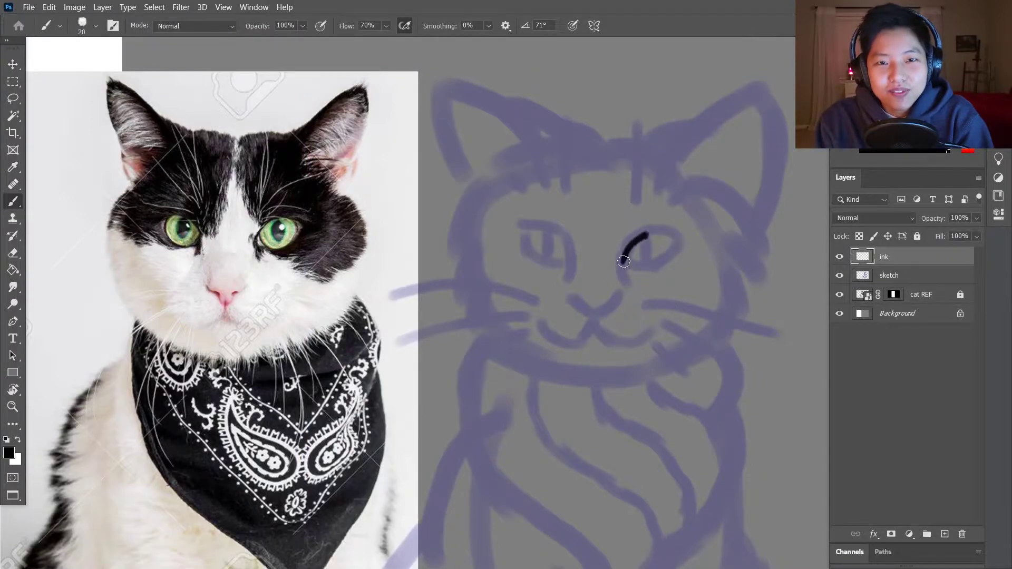
key(ctrl+z)
mouse_move(622, 261)
mouse_down()
mouse_move(636, 236)
mouse_move(623, 264)
mouse_up()
key(ctrl+z)
Step: Try a size 20 brush at a 0° angle with diagonal test strokes across the face
key(F5)
key(F5)
drag(508, 305, 650, 174)
drag(570, 317, 617, 273)
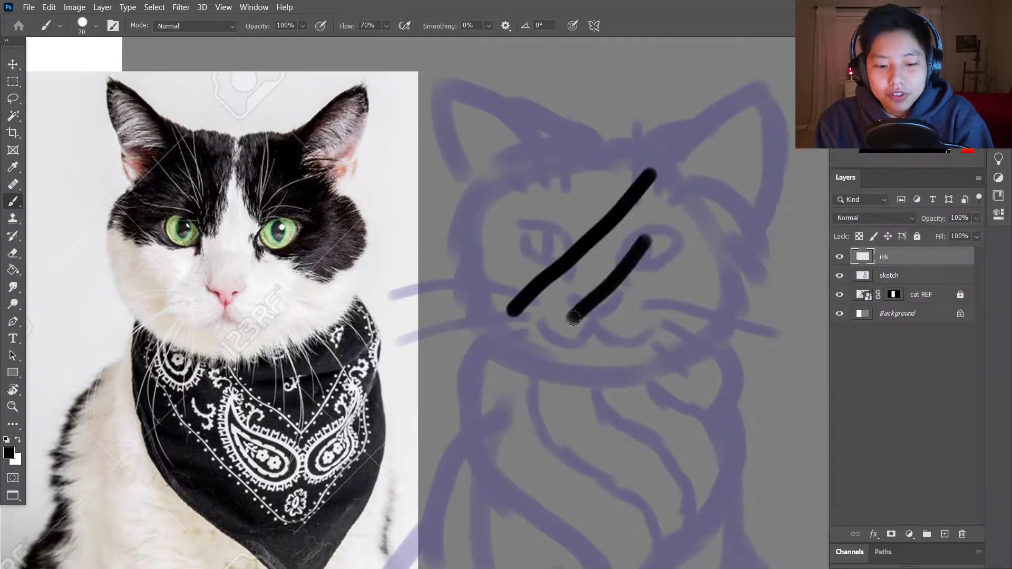
key(ctrl+z)
Step: Look through the brush sets for a suitable inking brush
key(F5)
click(757, 187)
click(757, 167)
click(921, 252)
key(F5)
key(F5)
click(757, 167)
click(921, 330)
click(757, 189)
double_click(757, 263)
click(757, 263)
click(922, 287)
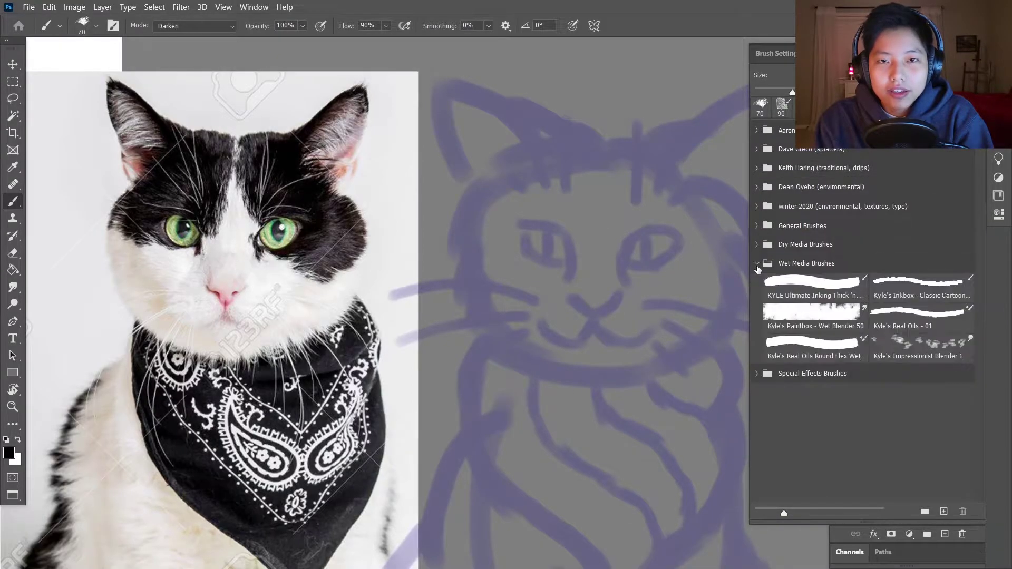
Step: Try the KYLE Ultimate Inking wet media brush with several test strokes over the sketch
click(820, 292)
drag(583, 232, 493, 372)
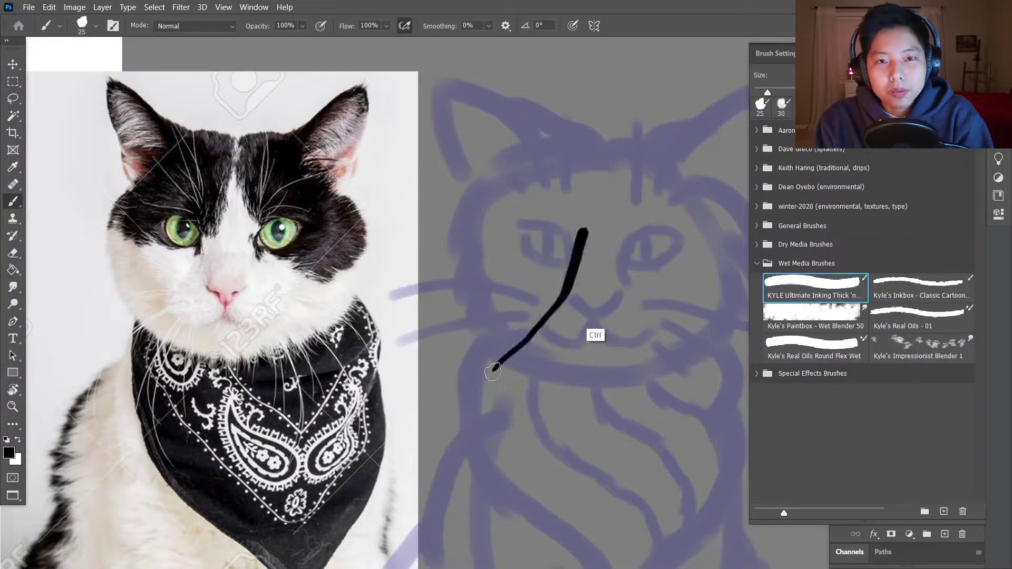
key(ctrl+z)
drag(477, 280, 493, 372)
drag(528, 290, 522, 372)
key(ctrl+z)
key(ctrl+z)
Step: Try the Kyle's Inkbox - Classic Cartoon brush with two test strokes
click(921, 288)
drag(596, 269, 601, 403)
drag(645, 403, 627, 293)
key(ctrl+z)
key(ctrl+z)
Step: Try the Dry Media brushes and settle on a tapering brush with 38% flow, checking it with a test stroke
click(757, 244)
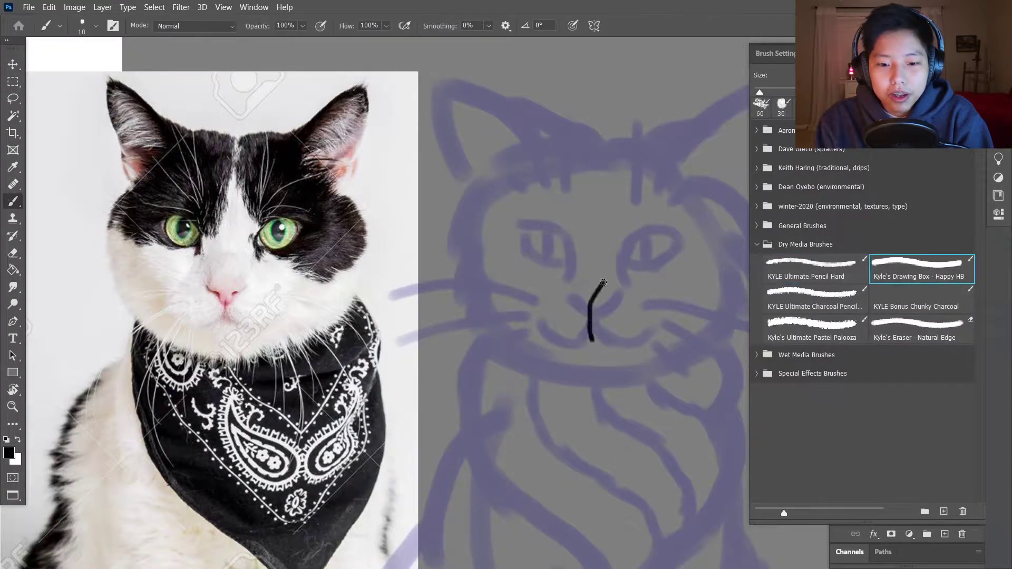
click(922, 329)
key(b)
click(757, 244)
drag(606, 253, 592, 407)
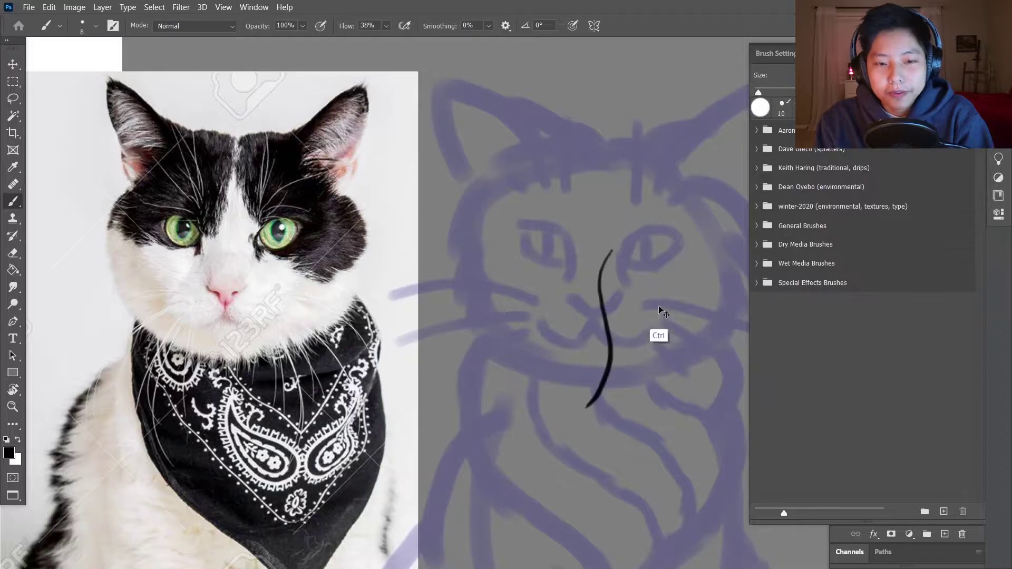
key(ctrl+z)
Step: Ink the outlines of both eyes in black with the size 15 brush, redoing strokes until they fit
drag(624, 257, 678, 234)
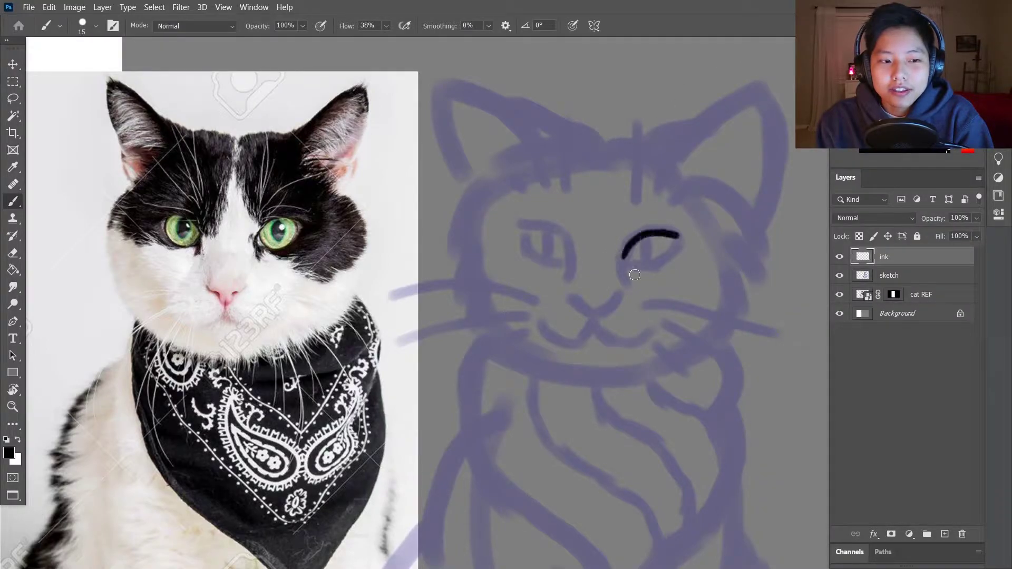
key(ctrl+z)
drag(575, 265, 524, 232)
key(ctrl+z)
drag(624, 268, 653, 231)
key(ctrl+z)
mouse_move(624, 268)
mouse_down()
mouse_move(679, 237)
mouse_move(622, 268)
mouse_up()
scroll(607, 265, up, 1)
scroll(633, 269, down, 1)
Step: Set the eraser to a size 15 brush tip
key(e)
right_click(747, 45)
double_click(761, 104)
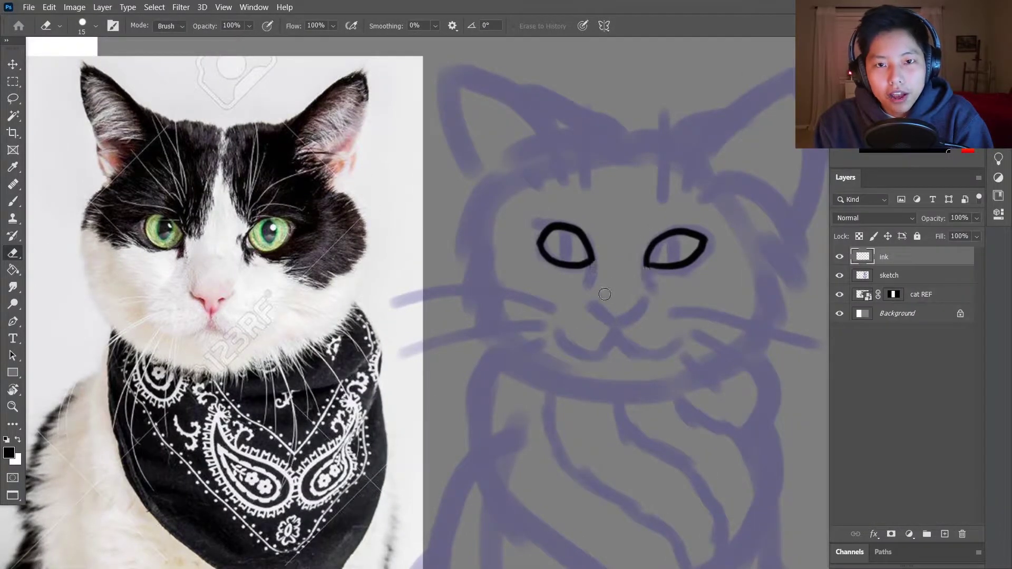
Step: Ink short lines running down from the inner corners of both eyes toward the nose
key(b)
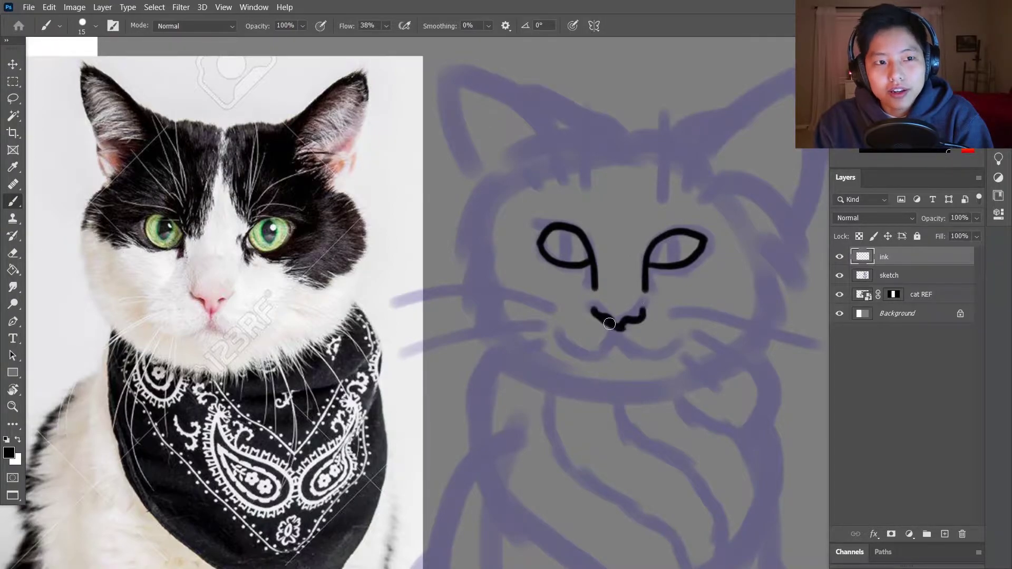
key(ctrl+z)
scroll(770, 211, up, 1)
key(e)
key(b)
mouse_move(627, 277)
mouse_down()
mouse_move(675, 238)
mouse_move(695, 243)
mouse_up()
key(ctrl+z)
Step: Ink the curved lower edge of the cat's nose, replacing the previous nose stroke
scroll(665, 344, down, 2)
scroll(665, 343, up, 2)
scroll(601, 356, up, 1)
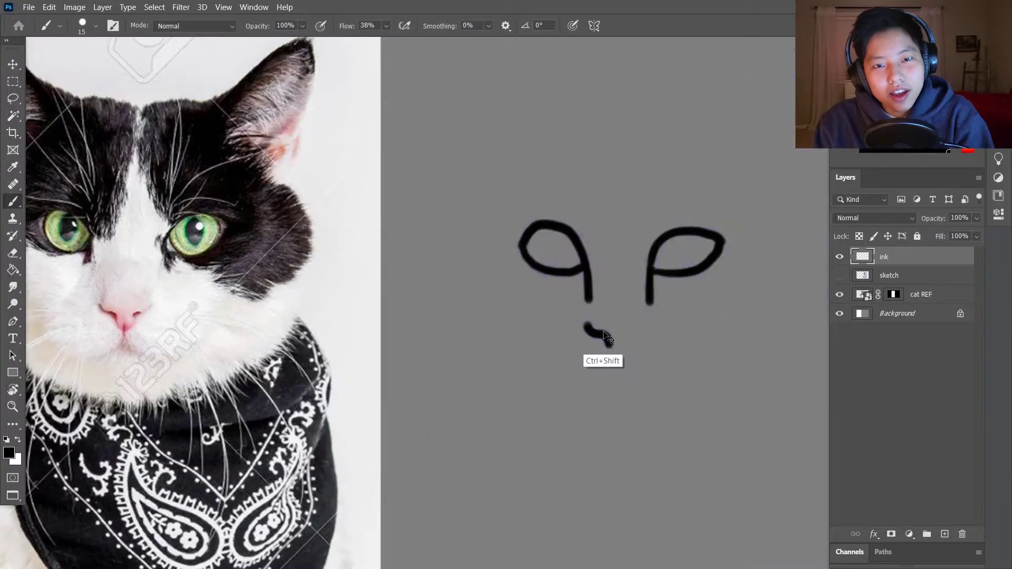
key(ctrl+z)
drag(581, 331, 654, 327)
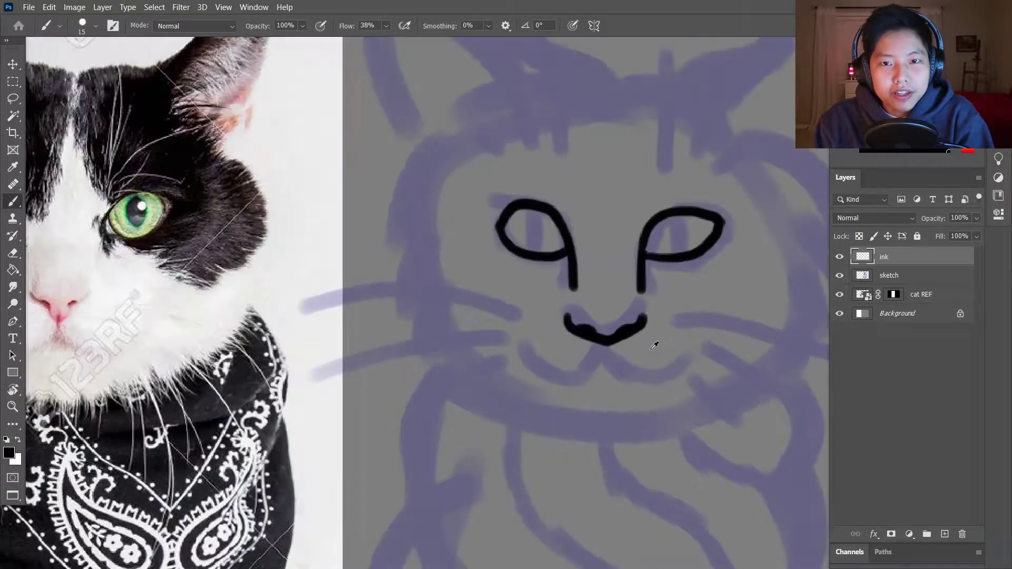
Step: Redo the lower edge of the cat's nose as a V shape and ink the two curved mouth lines below it
key(ctrl+z)
scroll(459, 131, down, 2)
mouse_move(629, 275)
mouse_down()
mouse_move(670, 295)
mouse_move(695, 275)
mouse_up()
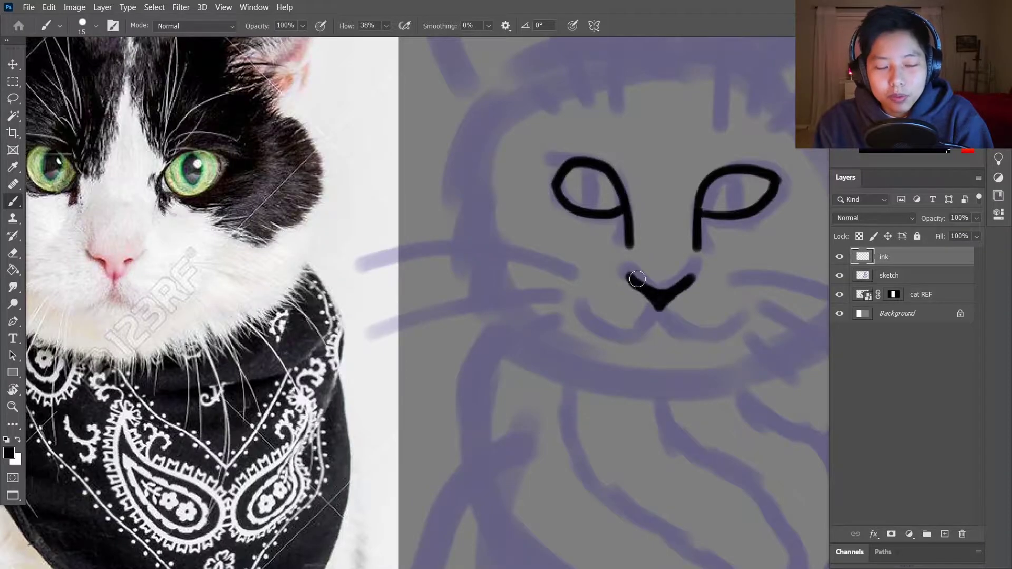
scroll(655, 320, down, 2)
scroll(655, 320, up, 2)
mouse_move(679, 332)
mouse_down()
mouse_move(621, 304)
mouse_move(553, 314)
mouse_up()
scroll(554, 315, down, 2)
scroll(554, 314, up, 2)
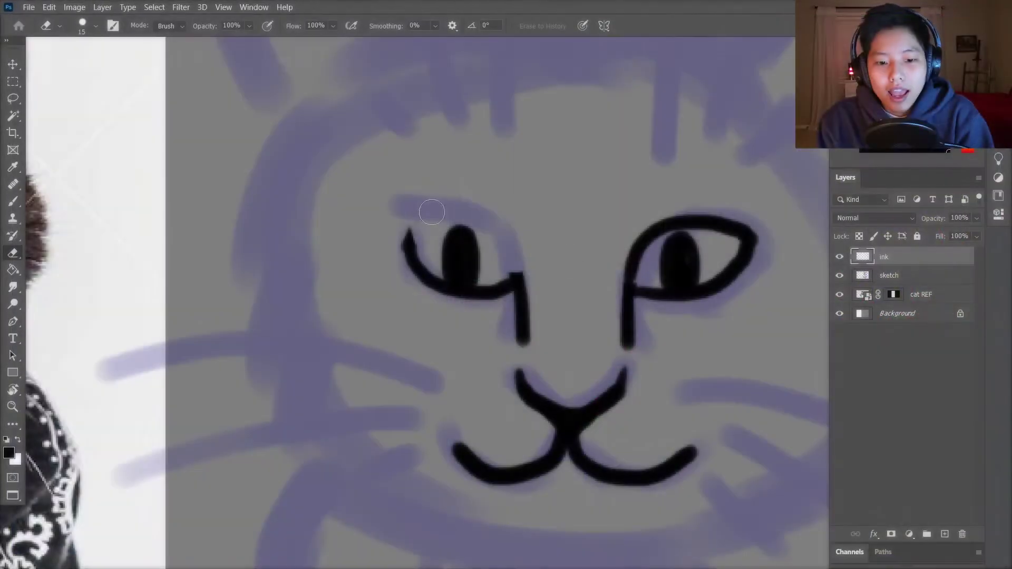
Step: Rework the upper outline of the cat's eye on the reference-photo side so it meets the inner corner line
drag(498, 258, 505, 284)
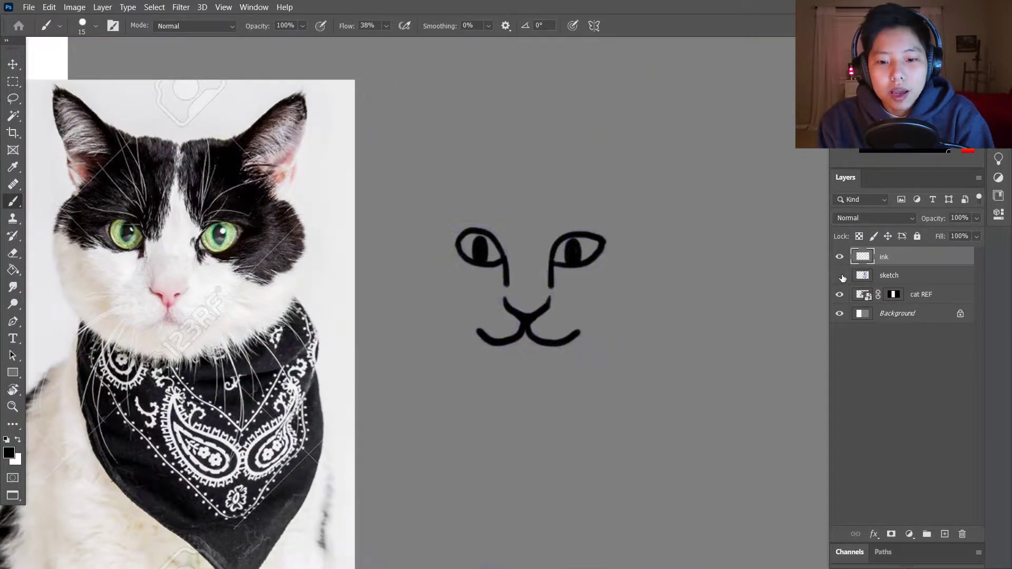
scroll(522, 255, up, 3)
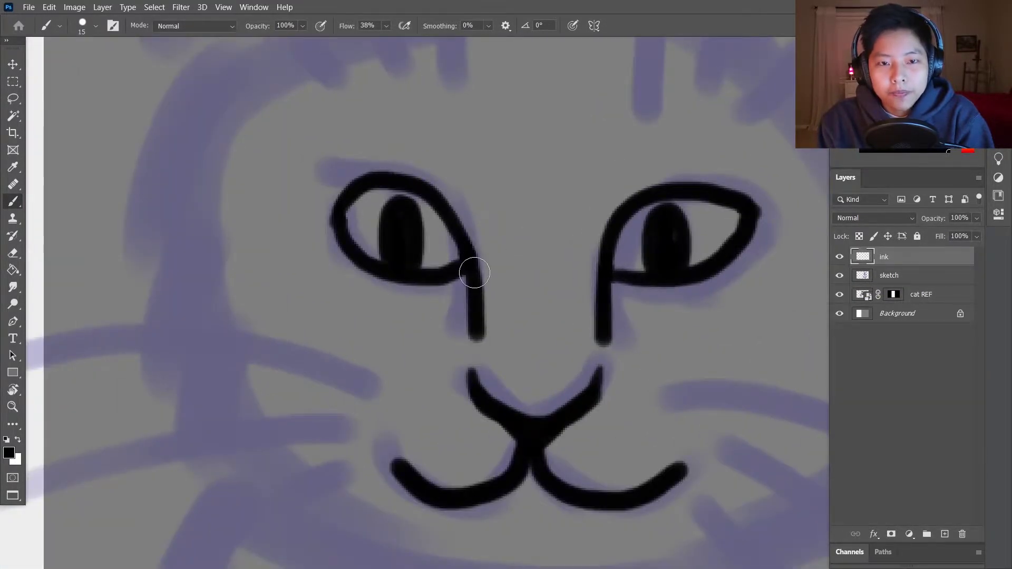
Step: Erase small highlights out of both black pupils with a size 6 eraser
key(e)
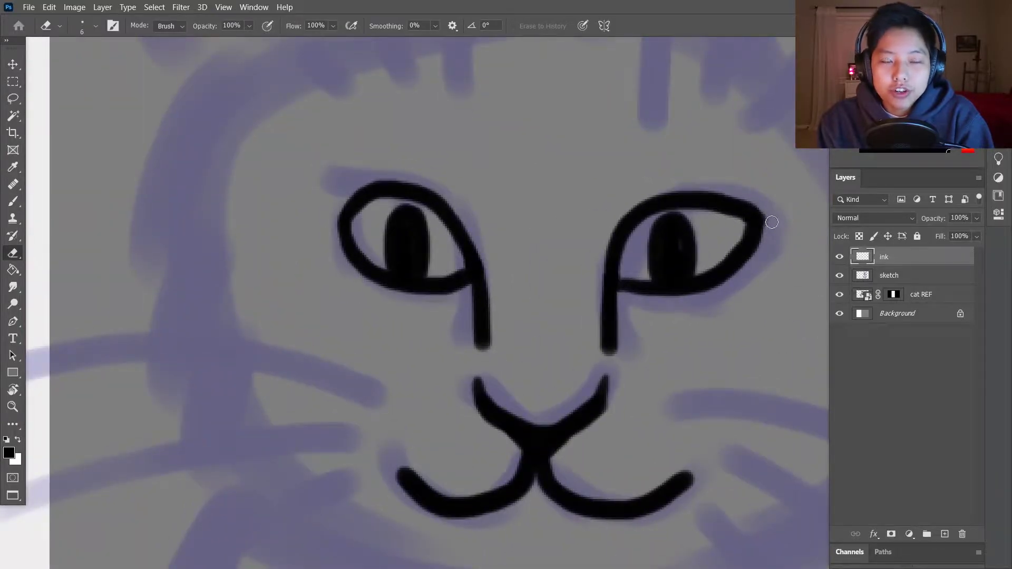
scroll(771, 222, down, 5)
scroll(567, 137, up, 5)
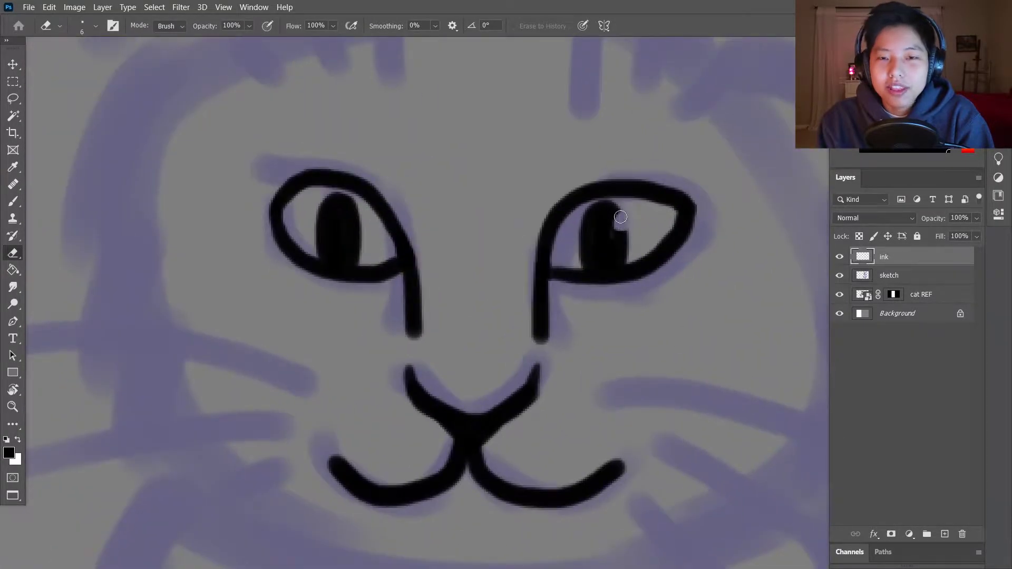
drag(351, 208, 354, 219)
scroll(354, 219, down, 4)
scroll(458, 254, up, 4)
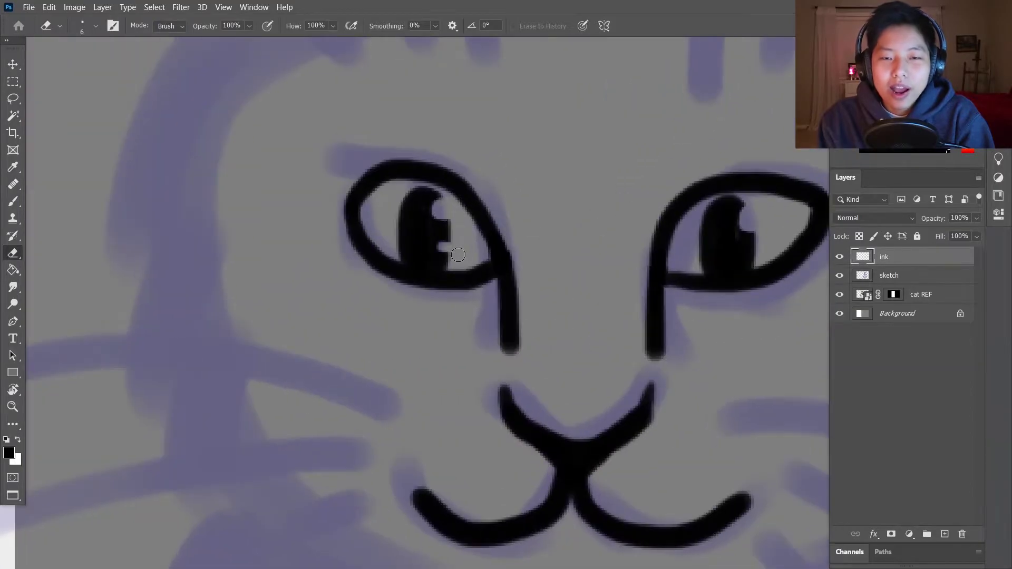
scroll(764, 250, down, 5)
scroll(452, 208, up, 4)
key(b)
drag(420, 182, 471, 173)
mouse_move(432, 227)
mouse_down()
mouse_move(424, 290)
mouse_move(464, 343)
mouse_up()
key(ctrl+z)
key(ctrl+z)
key(ctrl+z)
key(ctrl+z)
key(ctrl+z)
Step: Ink the face outline down both cheeks with the size 15 brush, adding short fur strokes at the jaw
mouse_move(459, 171)
mouse_down()
mouse_move(428, 277)
mouse_move(444, 312)
mouse_up()
drag(447, 296, 452, 322)
drag(457, 312, 463, 338)
mouse_move(747, 232)
mouse_down()
mouse_move(724, 173)
mouse_move(720, 311)
mouse_up()
scroll(723, 173, down, 4)
scroll(527, 238, up, 4)
drag(710, 303, 704, 332)
drag(695, 337, 691, 358)
Step: Ink curved brow markings with short fur dashes above the eyes and close the chin outline with broken strokes
drag(502, 223, 467, 247)
drag(481, 250, 472, 258)
mouse_move(480, 345)
mouse_down()
mouse_move(551, 391)
mouse_move(685, 363)
mouse_up()
scroll(628, 245, down, 3)
scroll(663, 174, up, 3)
Step: Ink both ears with inner fur strokes and join them with a line across the top of the head
mouse_move(583, 209)
mouse_down()
mouse_move(690, 218)
mouse_move(676, 259)
mouse_up()
mouse_move(664, 200)
mouse_down()
mouse_move(638, 222)
mouse_move(683, 226)
mouse_move(710, 207)
mouse_up()
mouse_move(493, 129)
mouse_down()
mouse_move(580, 195)
mouse_move(484, 229)
mouse_up()
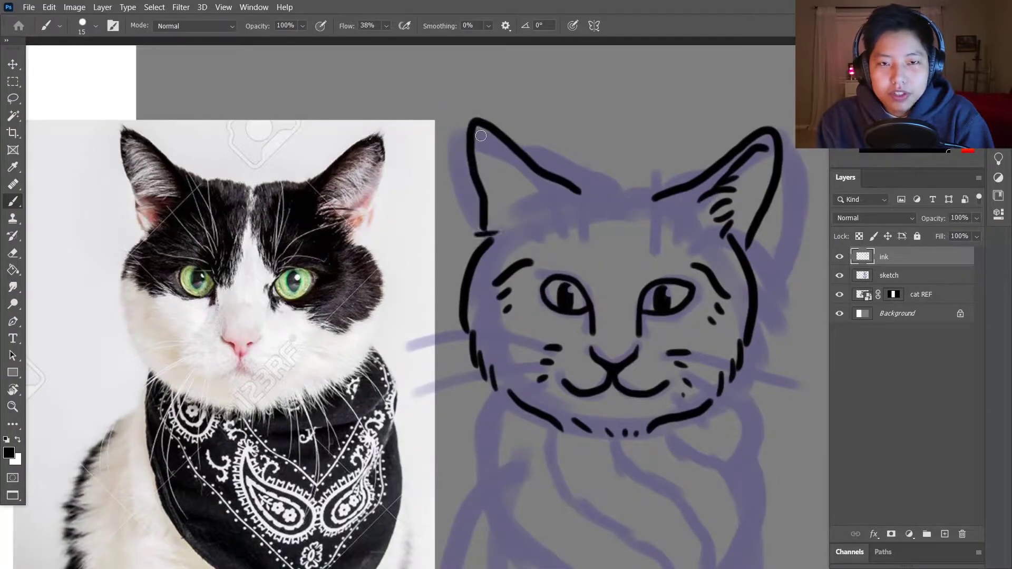
mouse_move(533, 232)
mouse_down()
mouse_move(572, 203)
mouse_move(630, 205)
mouse_up()
key(e)
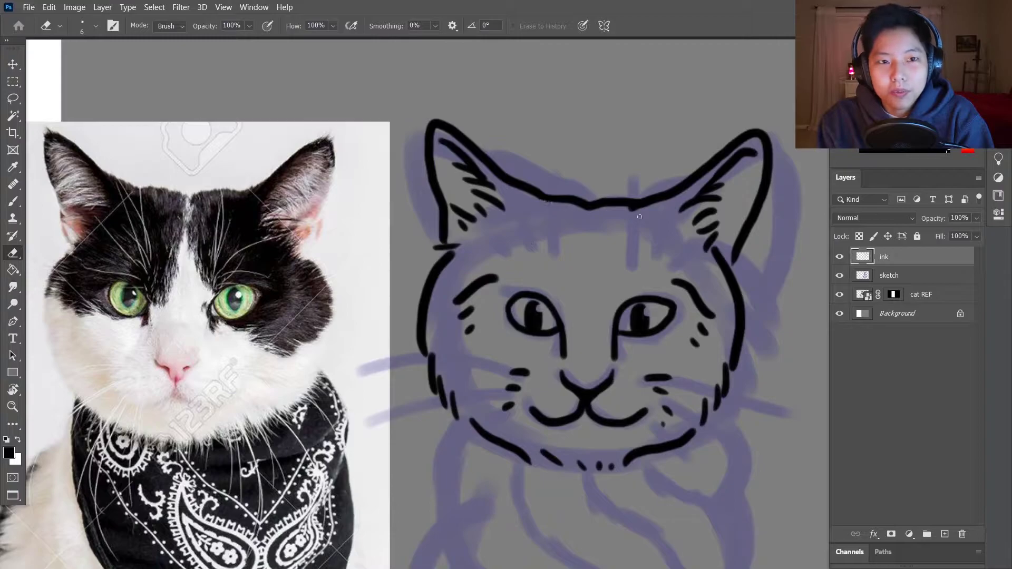
scroll(606, 256, down, 2)
Step: Ink thin fur stripes running down the forehead from the top of the head, redoing strokes that do not fit
key(b)
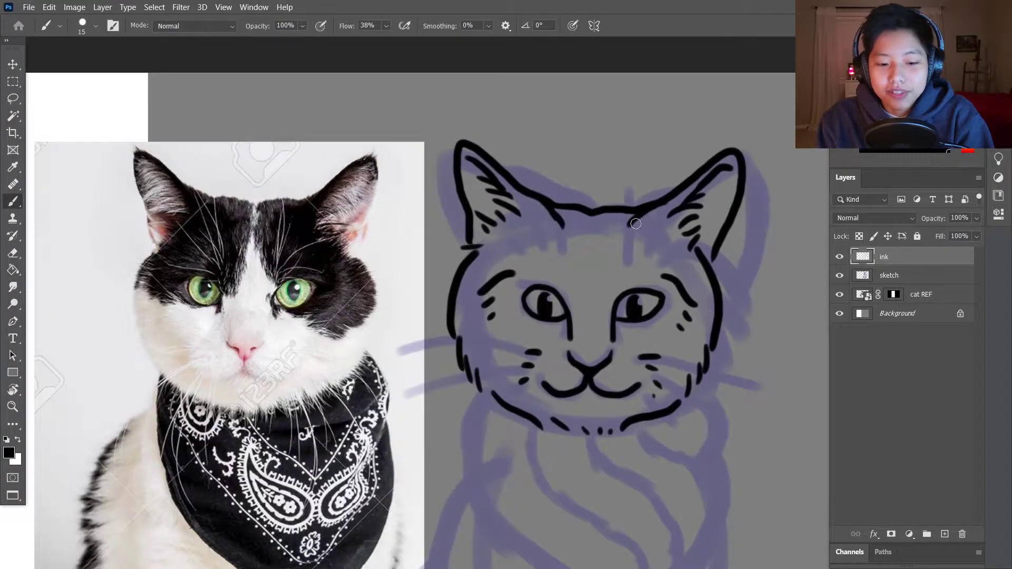
drag(623, 232, 632, 217)
key(e)
key(b)
mouse_move(563, 230)
mouse_down()
mouse_move(539, 201)
mouse_move(595, 255)
mouse_up()
scroll(677, 192, down, 3)
scroll(605, 357, up, 3)
drag(531, 194, 536, 258)
key(ctrl+z)
key(ctrl+z)
drag(595, 171, 590, 251)
drag(606, 207, 604, 247)
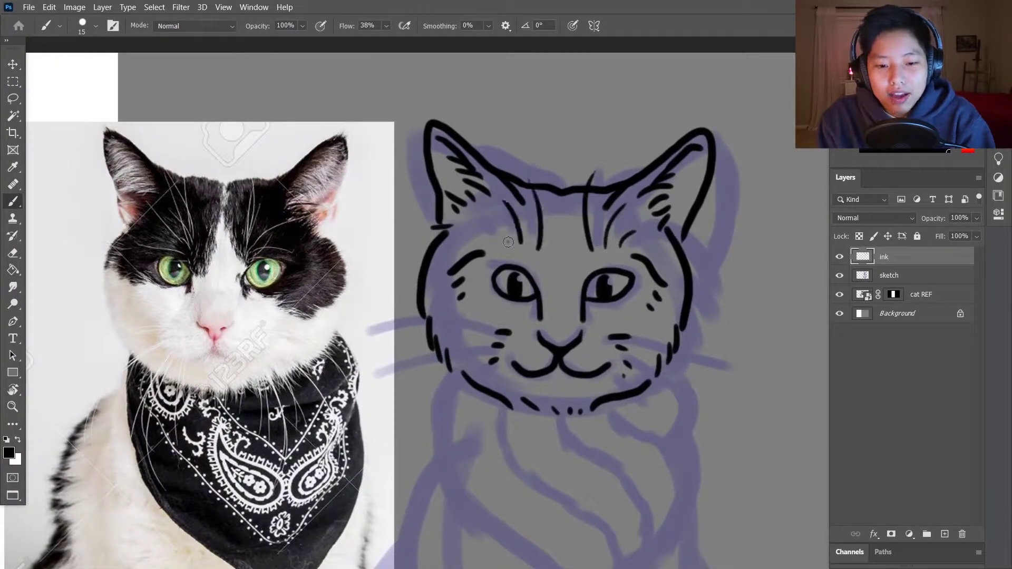
scroll(508, 242, down, 3)
scroll(527, 243, up, 3)
drag(543, 221, 428, 278)
drag(566, 234, 454, 298)
drag(565, 245, 525, 289)
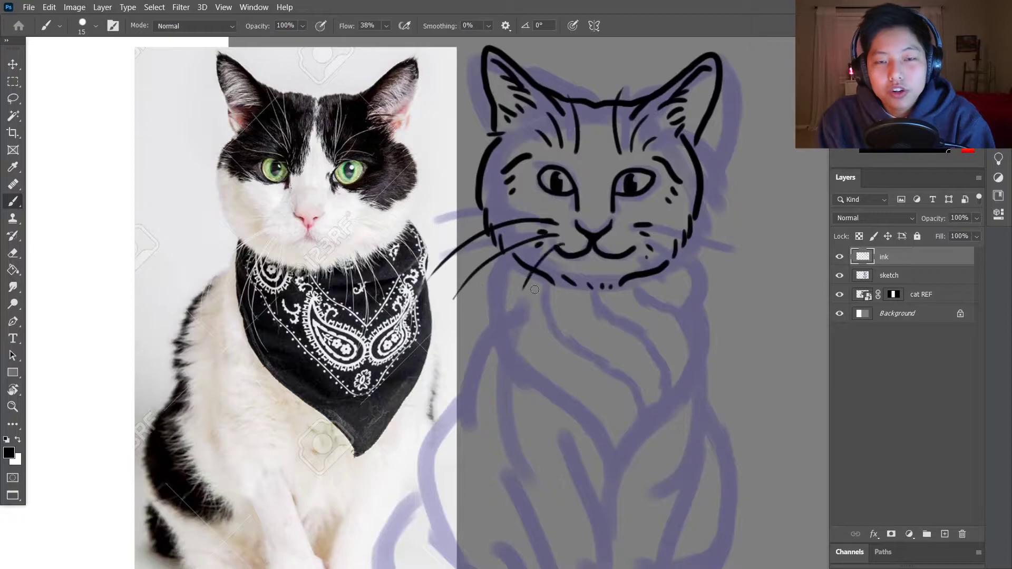
key(ctrl+z)
key(ctrl+z)
key(ctrl+z)
drag(559, 227, 452, 285)
mouse_move(567, 240)
mouse_down()
mouse_move(450, 324)
mouse_move(491, 327)
mouse_up()
key(ctrl+z)
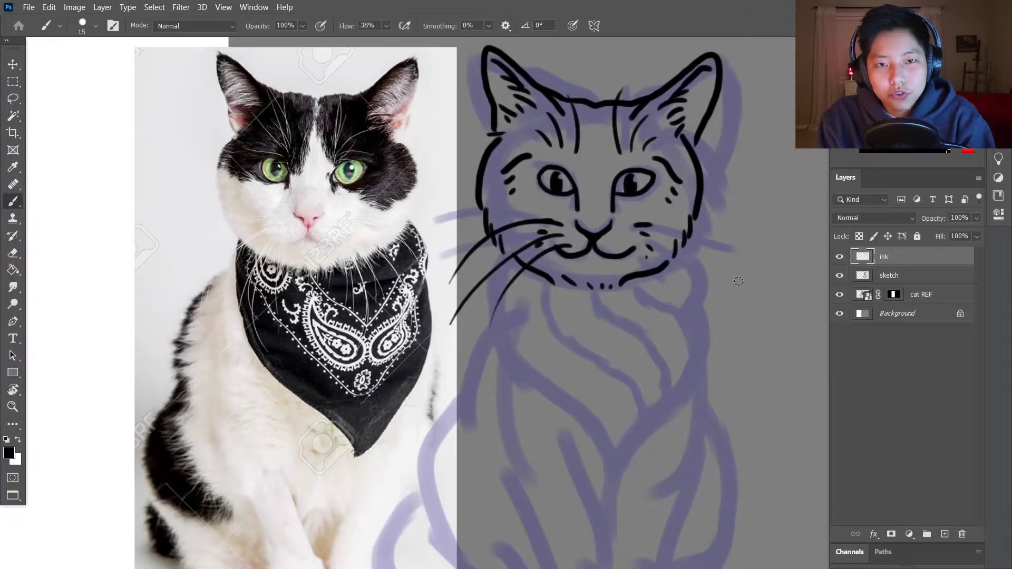
mouse_move(622, 221)
mouse_down()
mouse_move(719, 275)
mouse_move(707, 310)
mouse_up()
drag(631, 249, 679, 324)
scroll(679, 325, down, 3)
scroll(649, 298, up, 3)
key(ctrl+z)
key(ctrl+z)
key(ctrl+z)
key(ctrl+z)
key(ctrl+z)
key(ctrl+z)
drag(640, 248, 759, 257)
mouse_move(585, 245)
mouse_down()
mouse_move(479, 247)
mouse_move(469, 323)
mouse_up()
drag(633, 261, 739, 337)
key(ctrl+z)
key(ctrl+z)
key(ctrl+z)
key(ctrl+z)
key(ctrl+z)
key(ctrl+z)
key(ctrl+z)
key(ctrl+z)
Step: Reduce the brush size to 9
key(bracketleft)
key(bracketleft)
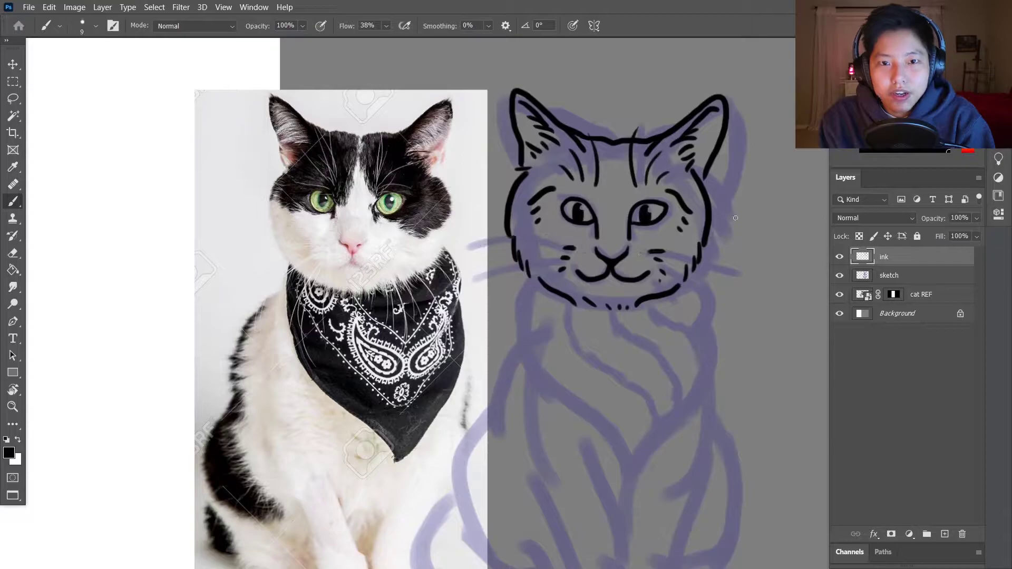
key(ctrl+z)
key(ctrl+z)
key(ctrl+z)
mouse_move(635, 260)
mouse_down()
mouse_move(791, 257)
mouse_move(741, 307)
mouse_up()
drag(657, 274, 704, 335)
drag(588, 247, 467, 263)
mouse_move(590, 257)
mouse_down()
mouse_move(482, 284)
mouse_move(512, 327)
mouse_up()
key(ctrl+z)
key(ctrl+z)
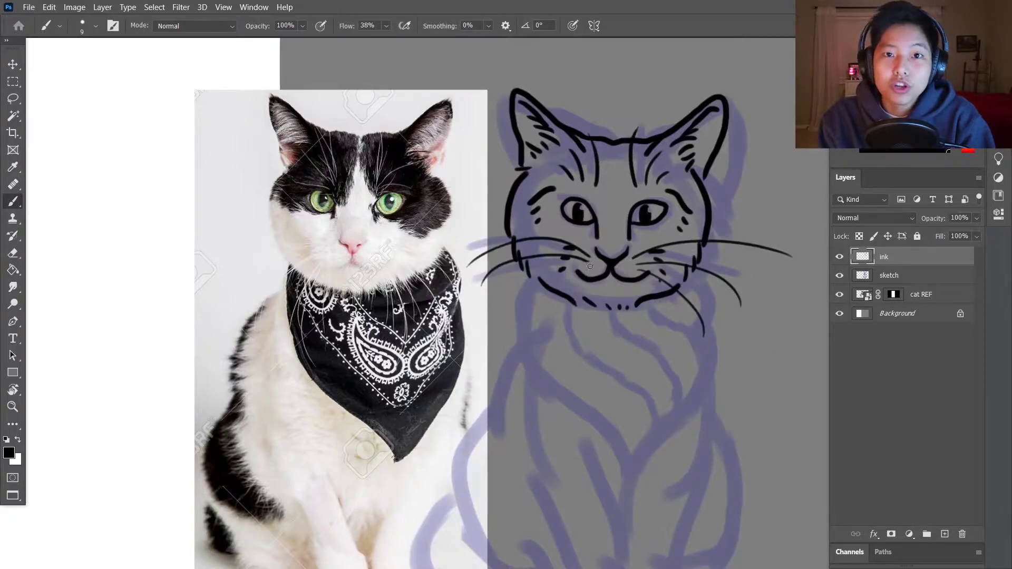
key(ctrl+minus)
click(839, 276)
click(839, 275)
key(ctrl+z)
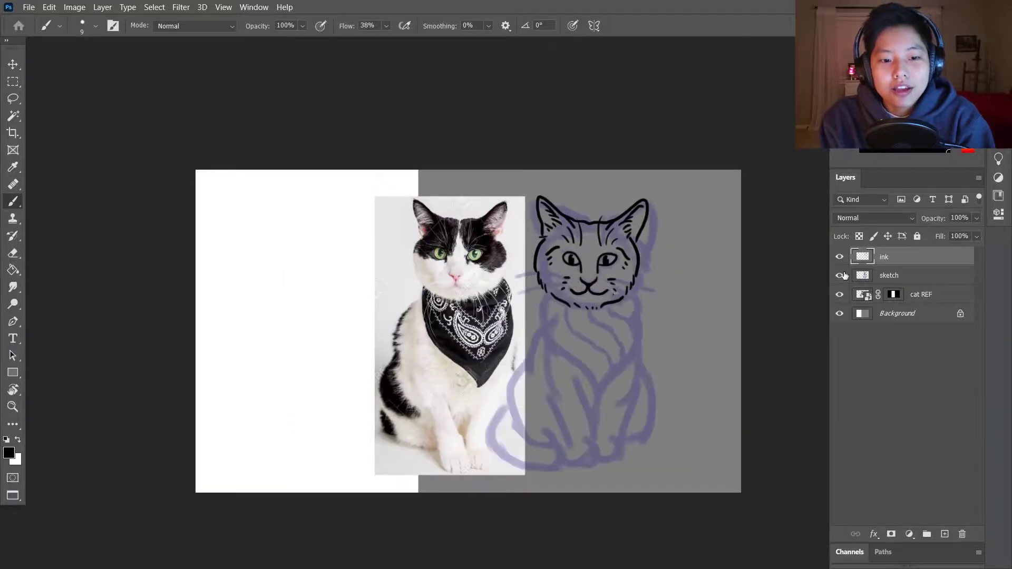
Step: Hide the sketch layer and ink three thin whiskers on each cheek, sweeping outward past the face outline
key(ctrl+plus)
click(840, 275)
key(ctrl+z)
mouse_move(619, 263)
mouse_down()
mouse_move(733, 249)
mouse_move(733, 282)
mouse_up()
drag(606, 285, 679, 315)
mouse_move(553, 264)
mouse_down()
mouse_move(456, 252)
mouse_move(464, 270)
mouse_up()
drag(559, 279, 442, 285)
scroll(557, 286, down, 2)
scroll(555, 235, up, 3)
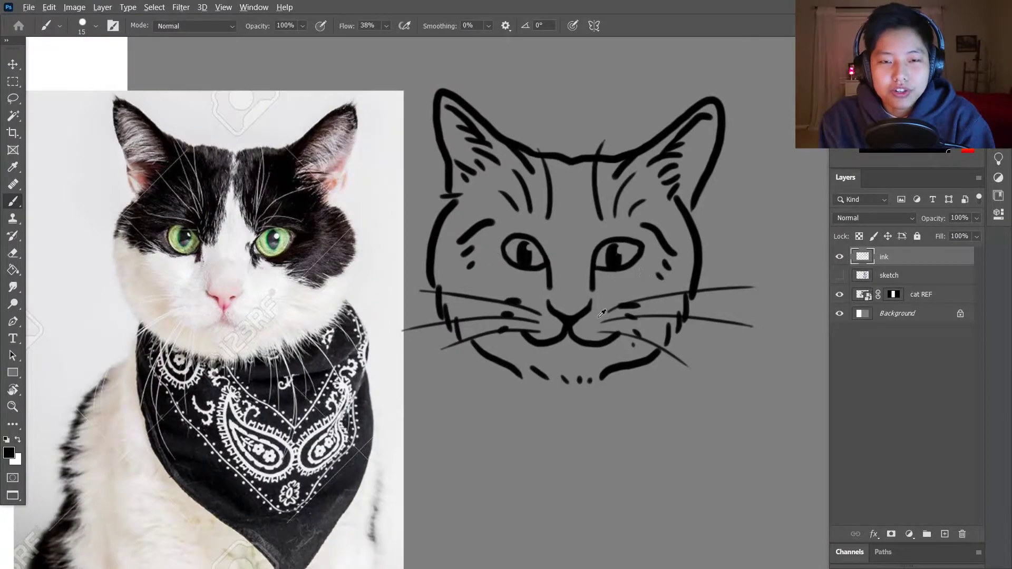
Step: Show the sketch layer again and try a size 15 stroke along one edge of the bandana
scroll(598, 317, down, 2)
click(839, 275)
drag(516, 225, 591, 384)
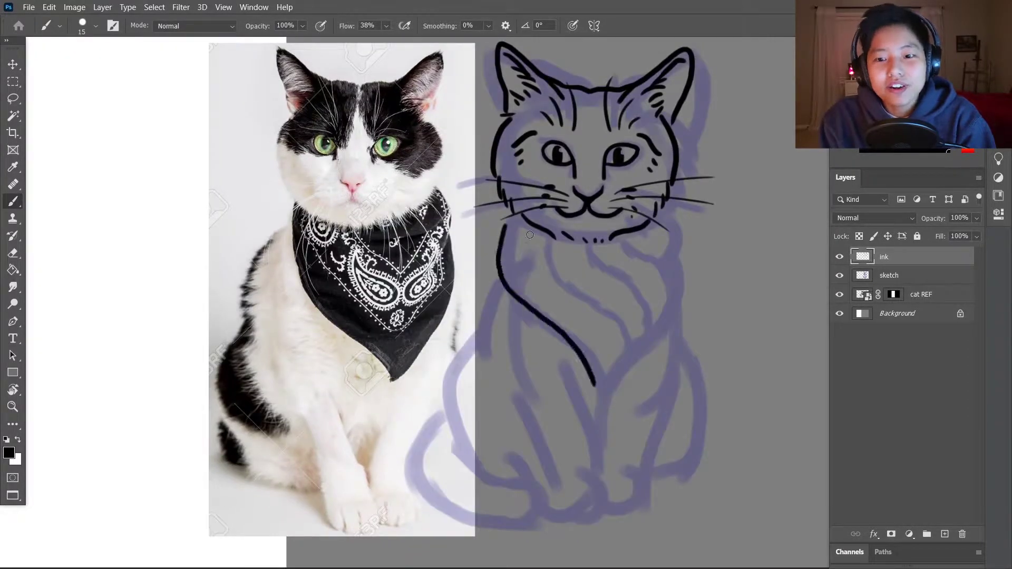
key(ctrl+z)
Step: Rename the ink layer as head and add a new layer named body above the sketch layer
click(897, 275)
key(ctrl+shift+alt+n)
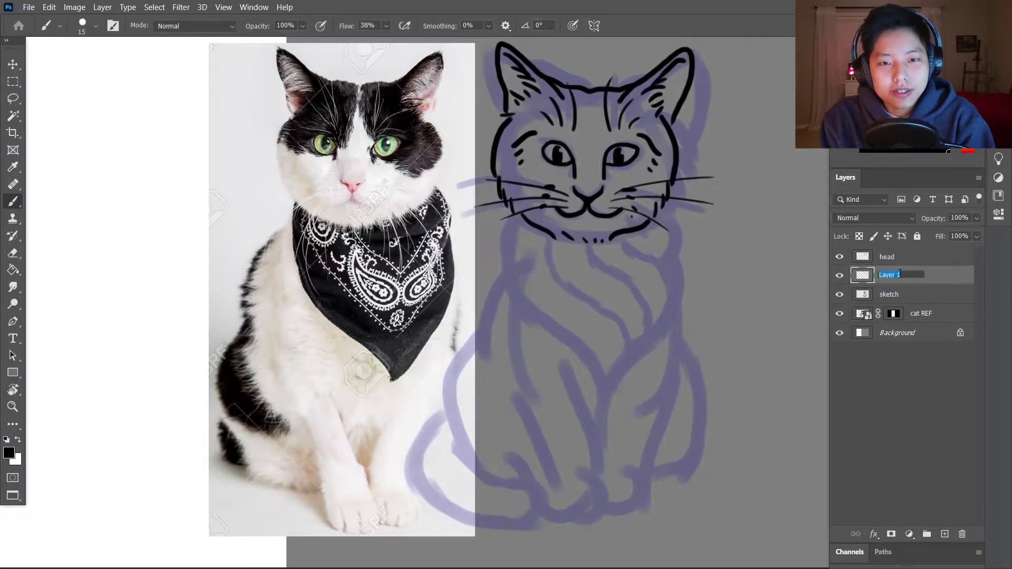
Step: Ink both outer edges of the bandana from under the cheeks toward its pointed tip, redoing strokes that miss the sketch
mouse_move(507, 214)
mouse_down()
mouse_move(504, 295)
mouse_move(591, 372)
mouse_up()
mouse_move(511, 270)
mouse_down()
mouse_move(528, 225)
mouse_move(593, 388)
mouse_up()
key(ctrl+z)
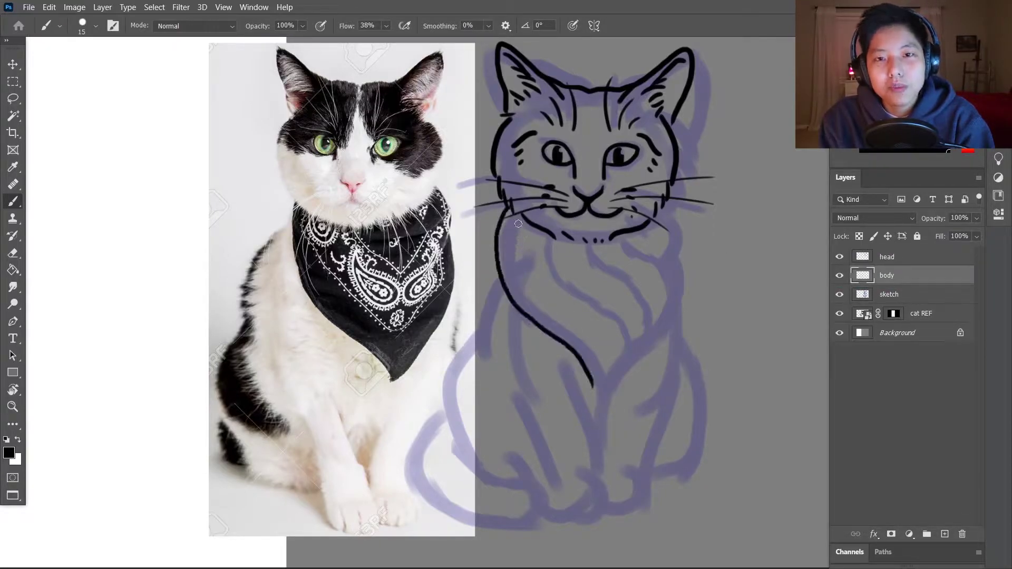
drag(663, 214, 625, 262)
drag(662, 232, 593, 387)
key(ctrl+z)
mouse_move(674, 269)
mouse_down()
mouse_move(593, 389)
mouse_move(572, 346)
mouse_up()
Step: Clean up the bandana outline where the edges meet at the pointed tip, alternating eraser and brush touch-ups
scroll(608, 417, up, 2)
key(e)
key(e)
key(b)
mouse_move(579, 364)
mouse_down()
mouse_move(598, 336)
mouse_move(571, 328)
mouse_move(601, 316)
mouse_move(581, 358)
mouse_up()
key(e)
scroll(575, 332, down, 3)
scroll(564, 316, up, 2)
key(b)
key(ctrl+z)
scroll(559, 295, down, 2)
key(e)
key(b)
Step: Ink a single short fold line inside the bandana's edge nearest the photo, undoing the trial fold strokes
mouse_move(477, 259)
mouse_down()
mouse_move(476, 198)
mouse_move(514, 274)
mouse_up()
drag(501, 290, 620, 337)
key(ctrl+z)
key(ctrl+z)
mouse_move(472, 230)
mouse_down()
mouse_move(479, 196)
mouse_move(471, 285)
mouse_up()
scroll(471, 285, down, 3)
scroll(590, 261, up, 3)
Step: Erase the excess fold strokes inside the bandana's edge farthest from the photo with the size 20 eraser
key(e)
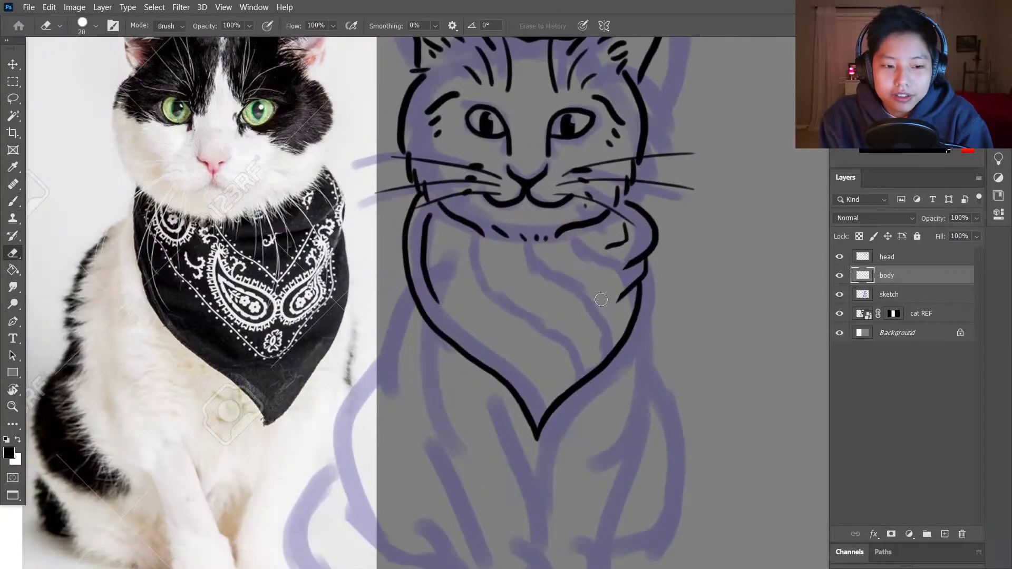
mouse_move(613, 266)
mouse_down()
mouse_move(640, 266)
mouse_move(643, 287)
mouse_move(622, 301)
mouse_move(625, 280)
mouse_move(611, 279)
mouse_move(609, 311)
mouse_up()
key(b)
scroll(612, 306, down, 1)
scroll(619, 287, up, 1)
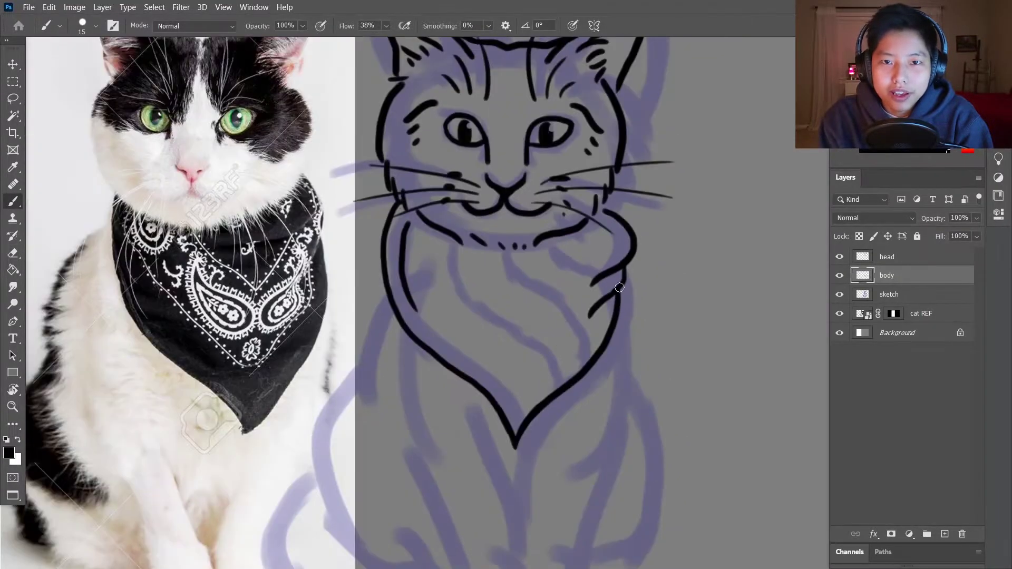
Step: Move the cat reference photo left, away from the drawing, and check the line art with the sketch layer briefly hidden
scroll(603, 282, down, 3)
scroll(604, 282, up, 2)
key(v)
drag(409, 316, 340, 316)
click(838, 294)
click(838, 295)
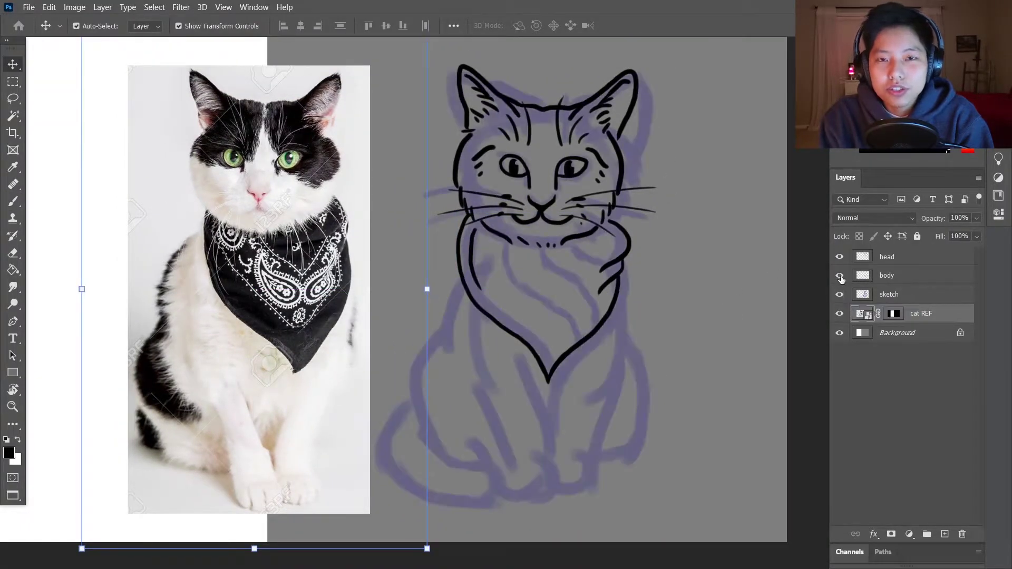
Step: Rename the current body layer to bandana and add a new layer named body beneath it for the cat's body
click(907, 277)
key(b)
key(ctrl+plus)
key(ctrl+shift+n)
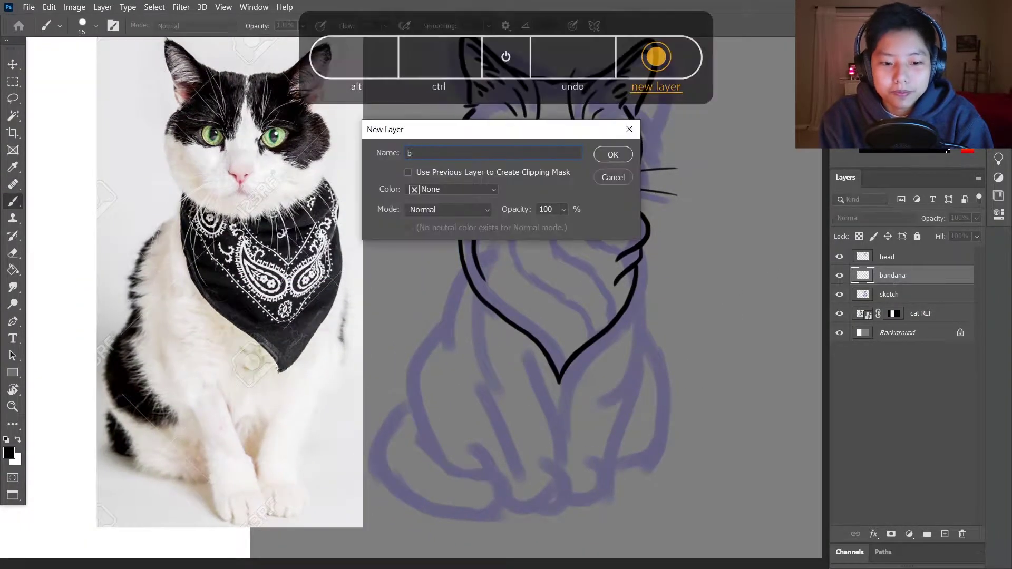
text(body)
key(Return)
Step: Ink the cat's back and haunch with broken fur strokes, plus the outer line of the foreleg farthest from the tail
key(ctrl+plus)
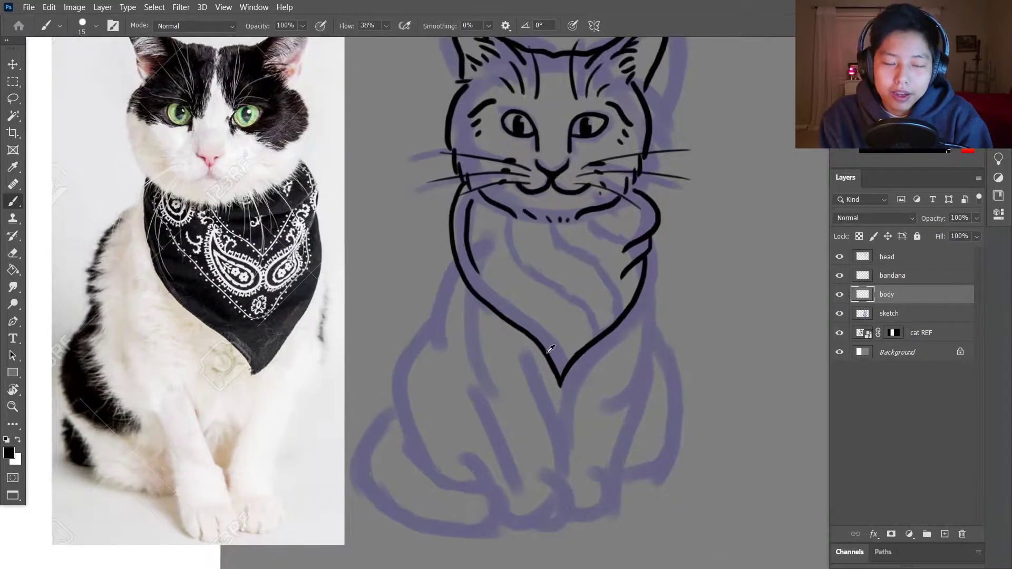
mouse_move(477, 222)
mouse_down()
mouse_move(449, 291)
mouse_move(467, 337)
mouse_move(435, 315)
mouse_move(410, 410)
mouse_up()
drag(415, 400, 422, 435)
drag(429, 422, 440, 449)
drag(689, 316, 650, 461)
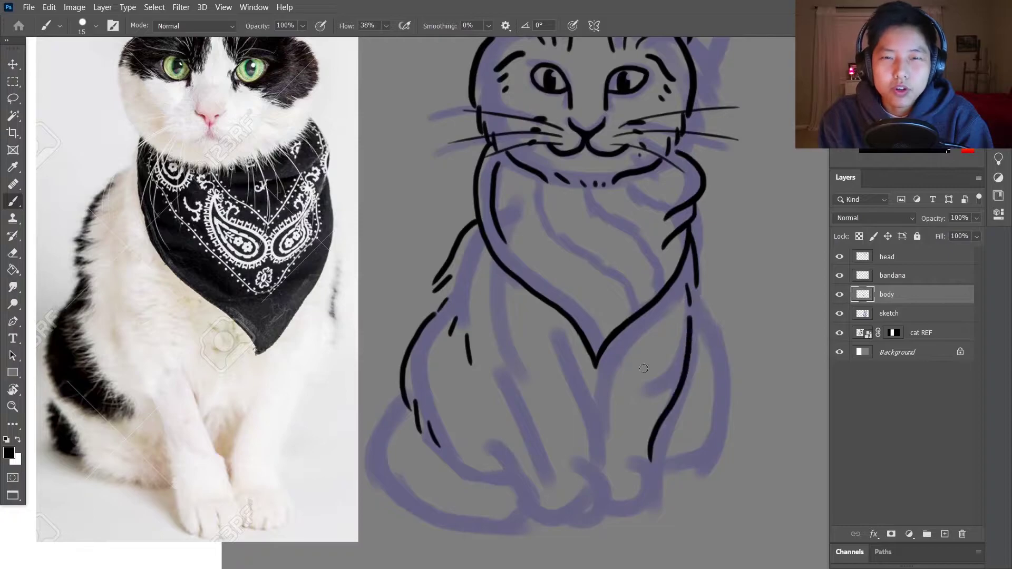
Step: Ink the inner lines of both front legs and short fur strokes running down toward the paws
drag(636, 348, 597, 430)
drag(564, 359, 596, 453)
drag(589, 461, 599, 493)
drag(519, 394, 523, 484)
drag(534, 481, 542, 503)
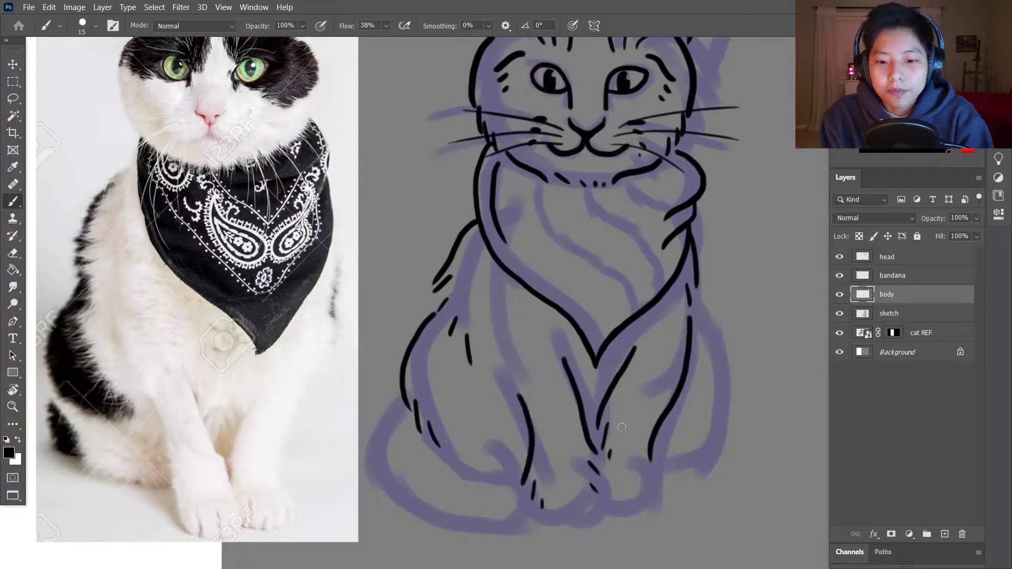
Step: Ink the curled tail outline from the haunch around to a rounded tip by the front legs, undoing trial strokes
scroll(418, 422, down, 2)
mouse_move(400, 346)
mouse_down()
mouse_move(376, 419)
mouse_move(524, 462)
mouse_move(503, 485)
mouse_up()
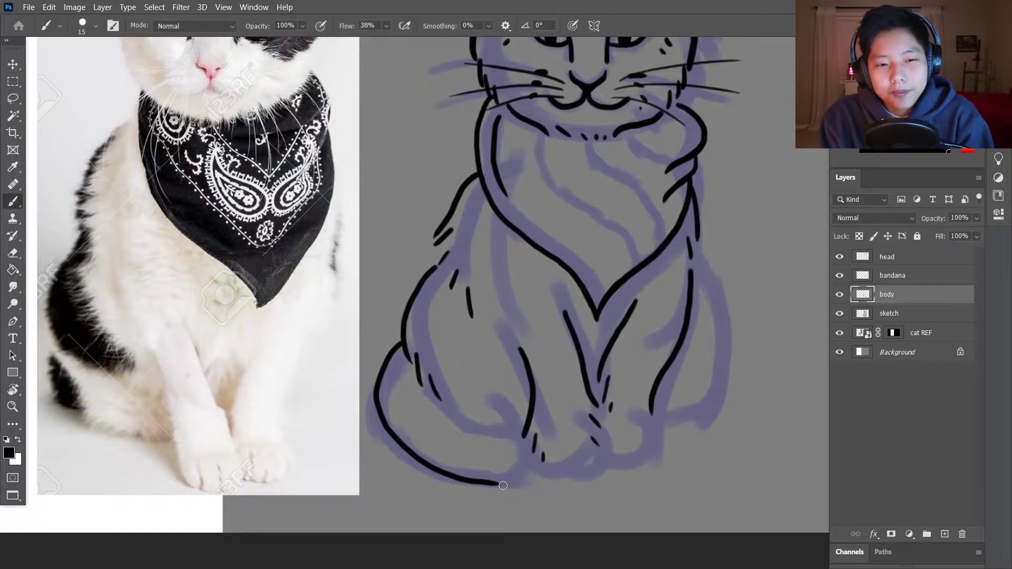
mouse_move(493, 483)
mouse_down()
mouse_move(529, 469)
mouse_move(442, 405)
mouse_move(509, 425)
mouse_up()
key(ctrl+z)
key(e)
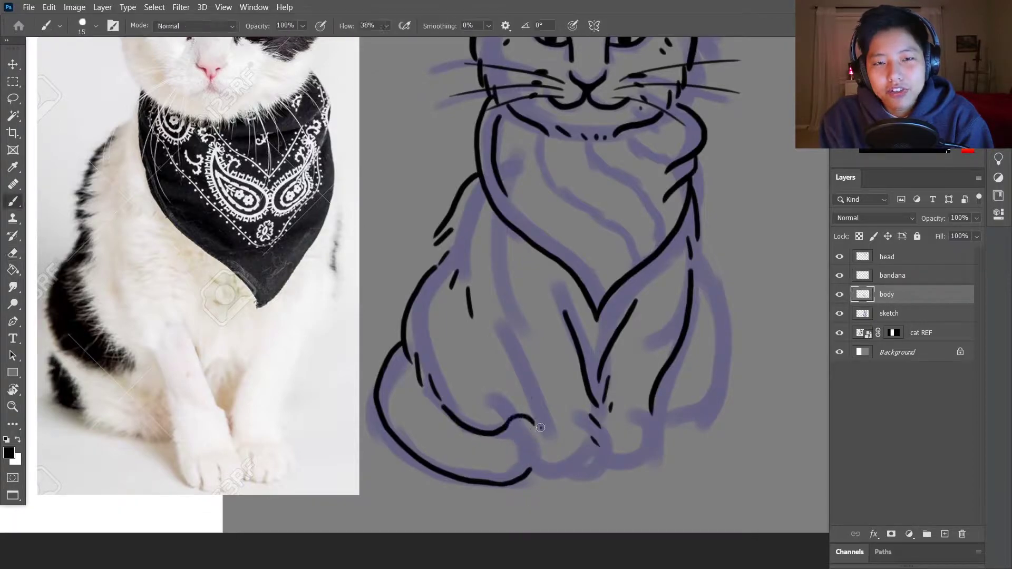
key(ctrl+z)
key(b)
drag(447, 409, 505, 484)
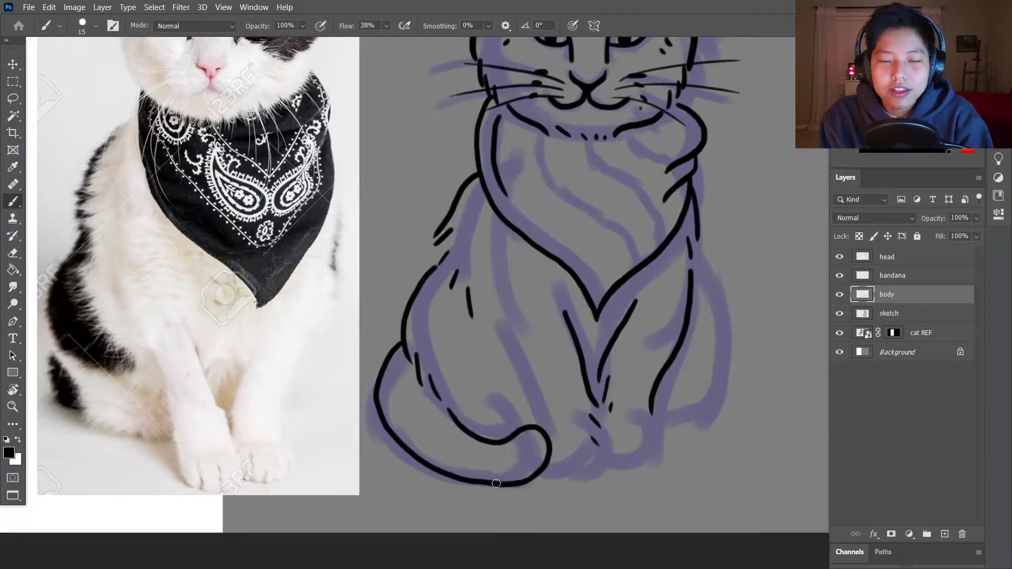
Step: Check the body line art from a distance with the sketch layer briefly hidden
key(ctrl+minus)
key(ctrl+minus)
key(ctrl+plus)
click(841, 315)
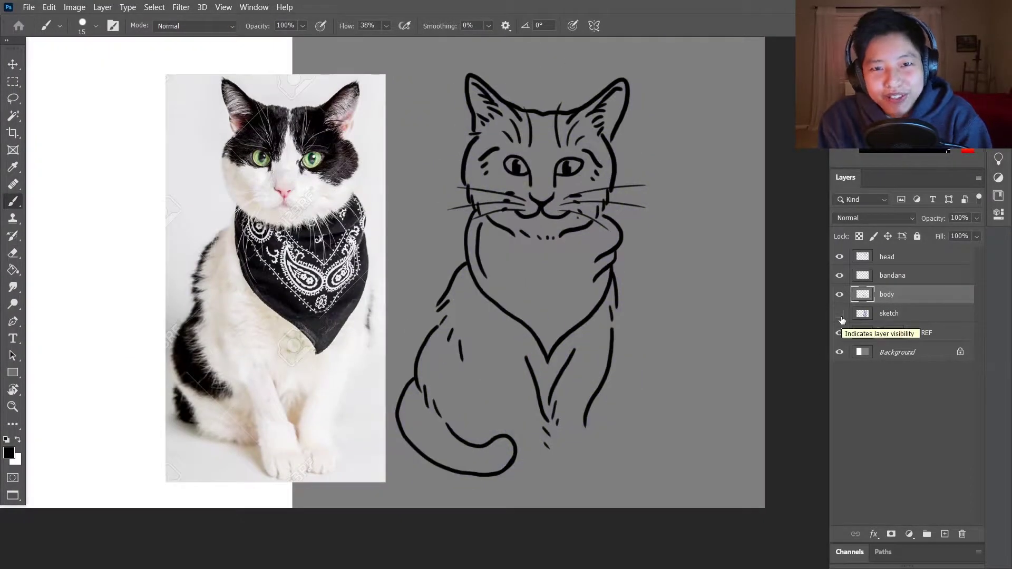
click(840, 314)
click(893, 275)
click(901, 311)
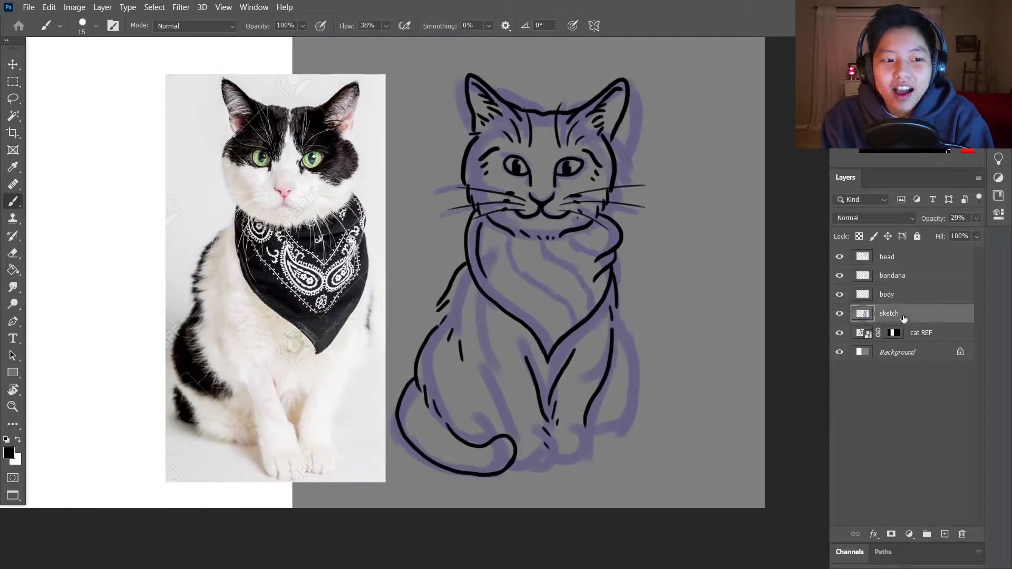
Step: Ink the outer edge of the foreleg beside the tail on the body layer, starting with short broken fur strokes
click(901, 294)
key(ctrl+plus)
drag(455, 307, 457, 342)
drag(460, 340, 462, 358)
drag(468, 354, 471, 373)
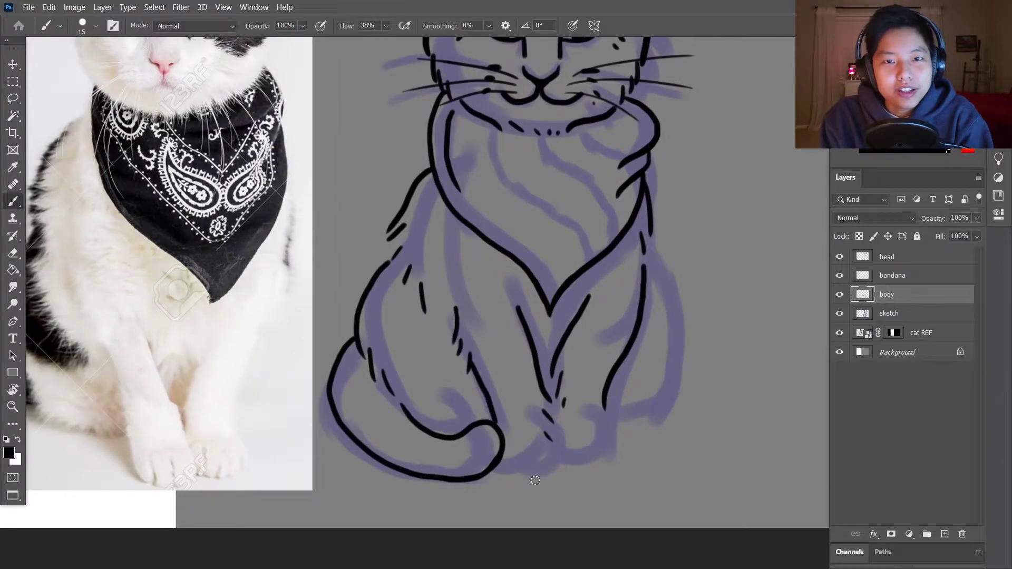
Step: Replace the inner line of the foreleg beside the tail and ink both front paws with rounded toes
key(ctrl+z)
key(ctrl+z)
key(ctrl+z)
key(ctrl+z)
key(ctrl+z)
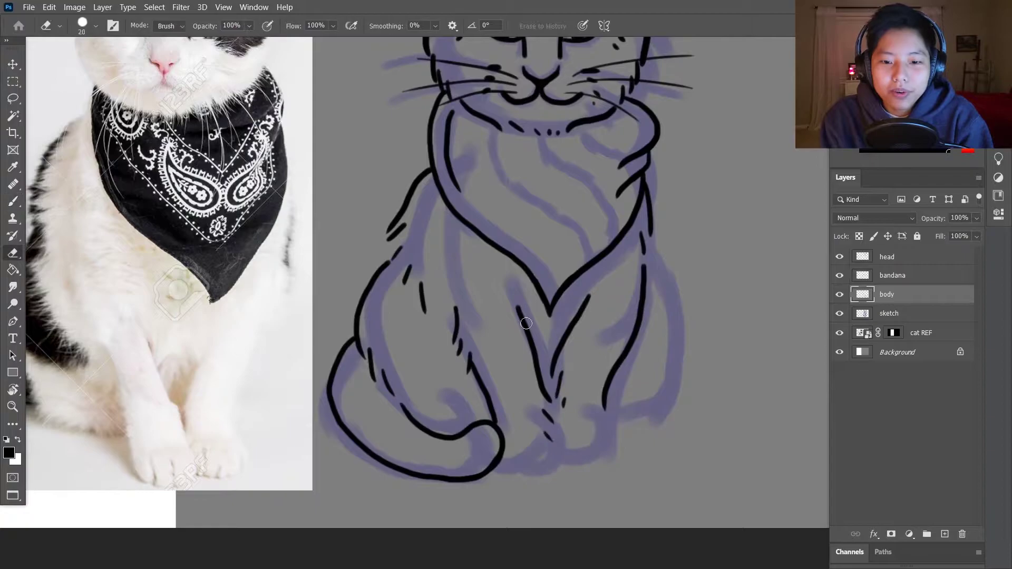
drag(543, 369, 558, 465)
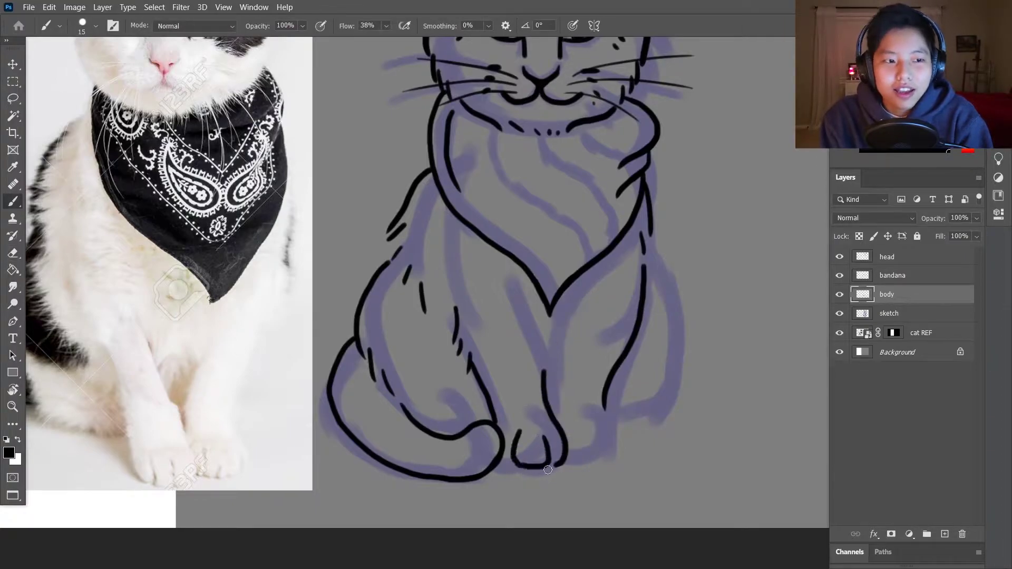
key(ctrl+z)
drag(521, 438, 567, 459)
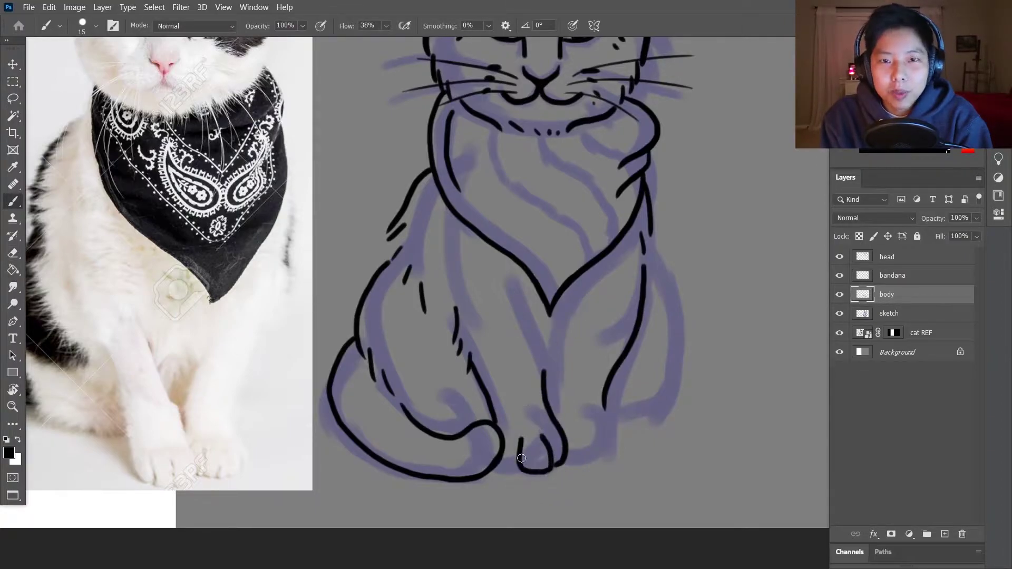
drag(571, 358, 557, 424)
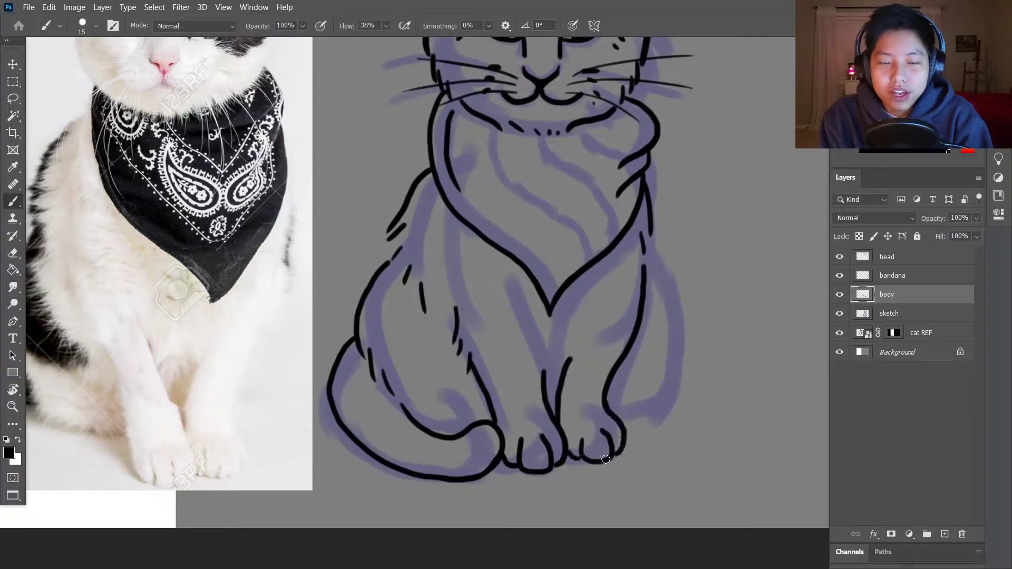
Step: Erase the toes and lower edges of both front paws and try re-inking the paw beside the tail
scroll(559, 442, up, 2)
key(e)
key(b)
drag(628, 428, 614, 402)
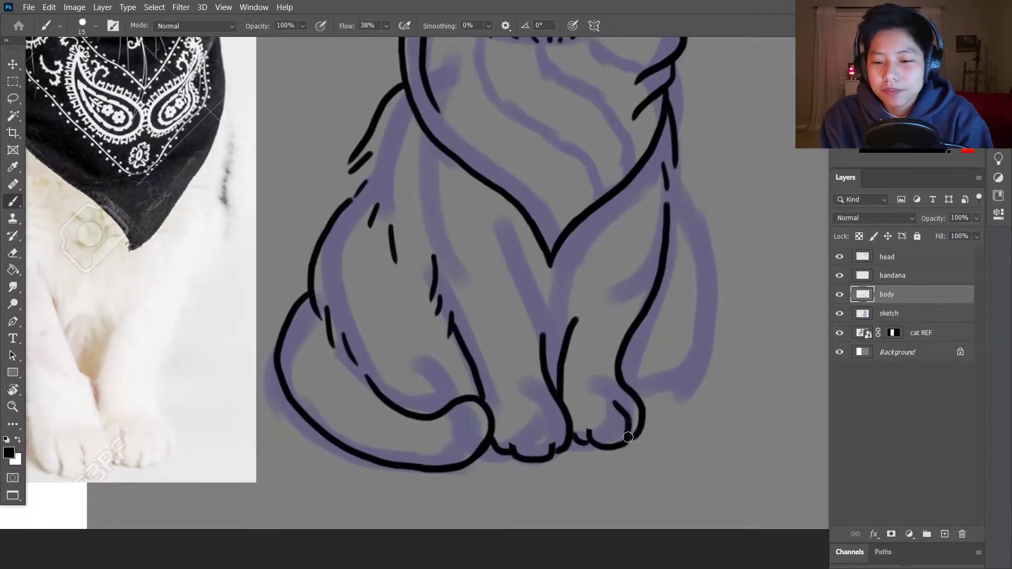
key(ctrl+z)
key(e)
mouse_move(498, 445)
mouse_down()
mouse_move(561, 454)
mouse_move(594, 444)
mouse_up()
key(b)
drag(489, 445, 573, 441)
key(ctrl+z)
drag(487, 446, 572, 443)
scroll(581, 448, down, 2)
scroll(506, 437, up, 3)
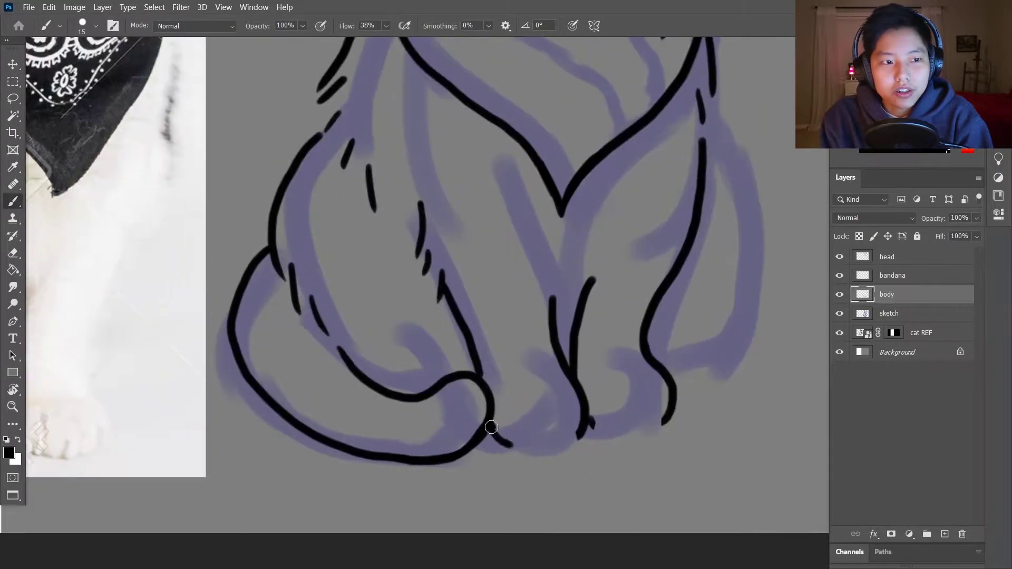
Step: Re-ink both front paws as closed rounded outlines and add short toe lines inside each
key(ctrl+z)
drag(489, 422, 577, 440)
drag(528, 410, 530, 445)
mouse_move(557, 410)
mouse_down()
mouse_move(567, 441)
mouse_move(673, 398)
mouse_up()
key(e)
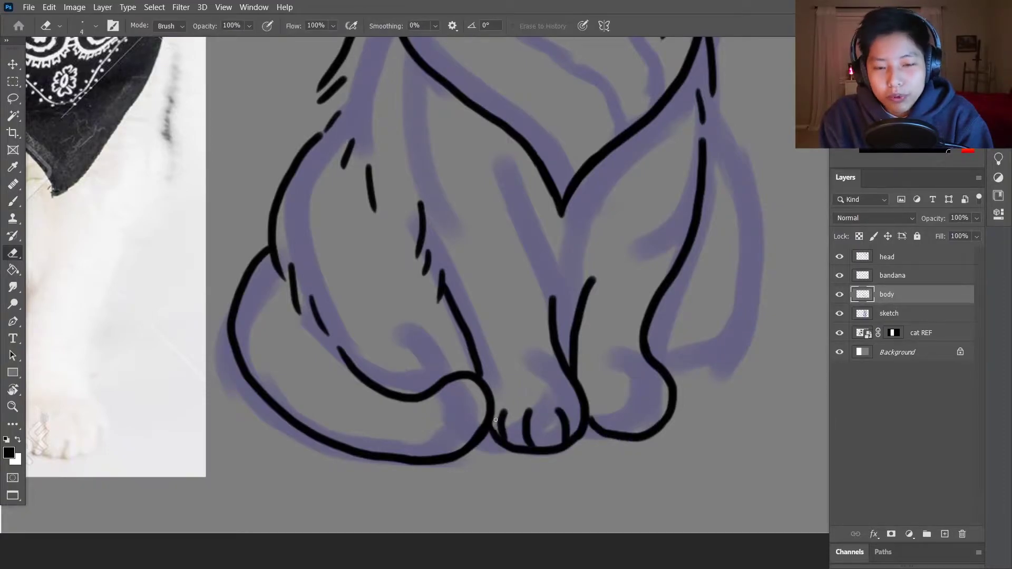
key(b)
scroll(498, 435, down, 3)
scroll(579, 401, up, 3)
drag(583, 384, 580, 414)
drag(612, 387, 612, 415)
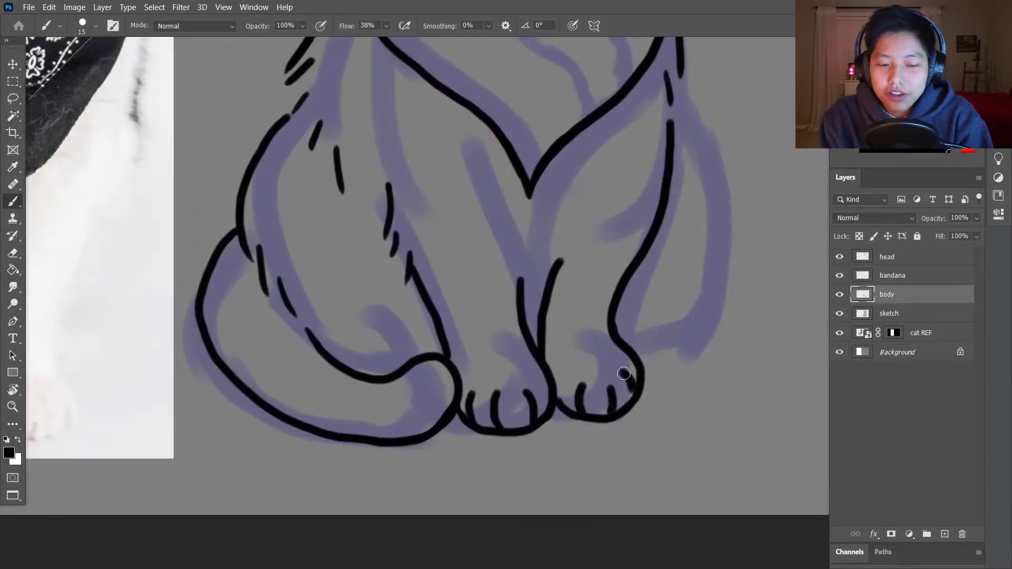
scroll(577, 429, down, 3)
scroll(568, 219, up, 3)
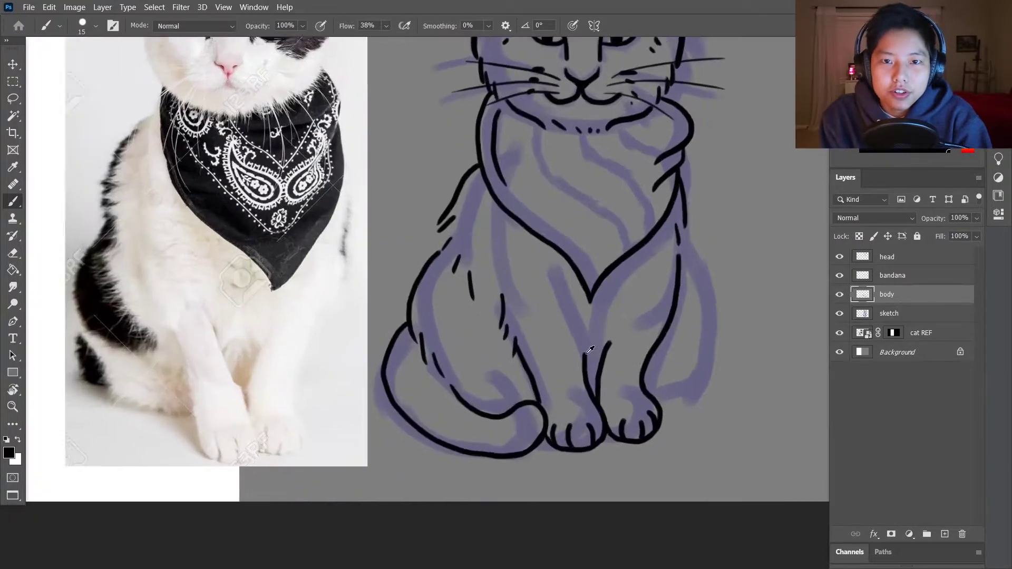
Step: Redraw the inner line of the foreleg beside the tail as a longer diagonal reaching down to the paw
key(e)
key(b)
drag(557, 320, 594, 393)
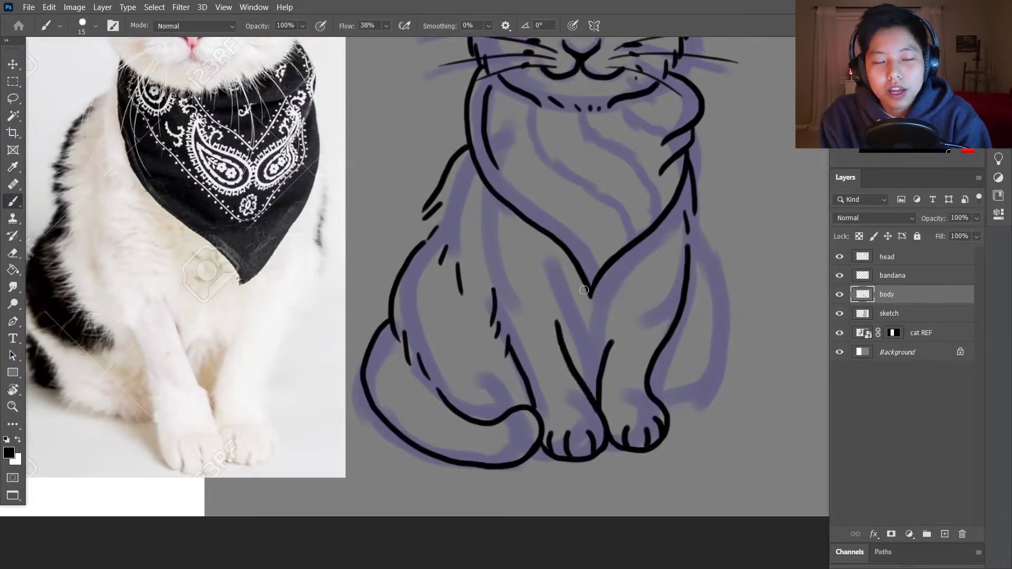
Step: Add short fur strokes on the chest and foreleg, and ink the far haunch with broken lines behind the foreleg
drag(486, 193, 481, 240)
drag(491, 226, 495, 252)
mouse_move(623, 295)
mouse_down()
mouse_move(604, 356)
mouse_move(588, 359)
mouse_up()
scroll(615, 349, down, 1)
mouse_move(651, 257)
mouse_down()
mouse_move(652, 364)
mouse_move(627, 431)
mouse_up()
Step: Hide the sketch layer, then enlarge the cat reference photo to the canvas height and shift it away from the drawing
key(ctrl+0)
click(840, 314)
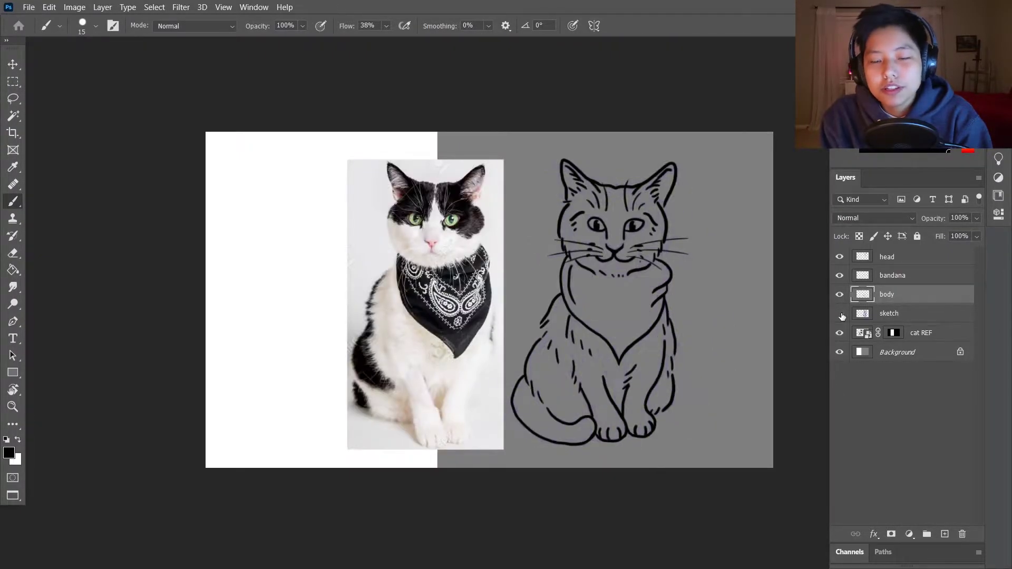
click(865, 332)
key(v)
key(ctrl+t)
drag(422, 258, 468, 63)
key(Return)
key(ctrl+minus)
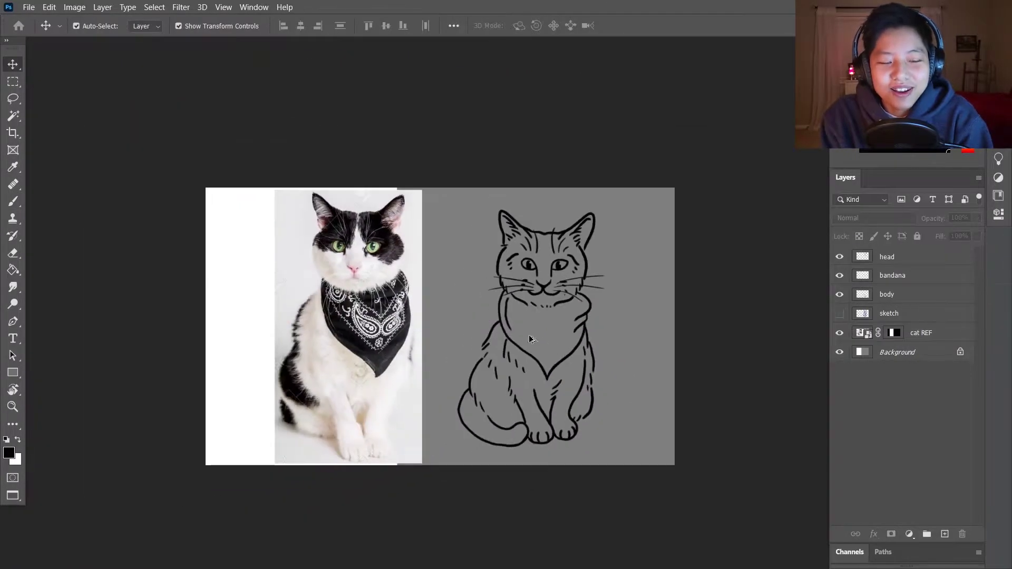
Step: Erase the front paw farthest from the tail on the body layer
scroll(540, 341, up, 5)
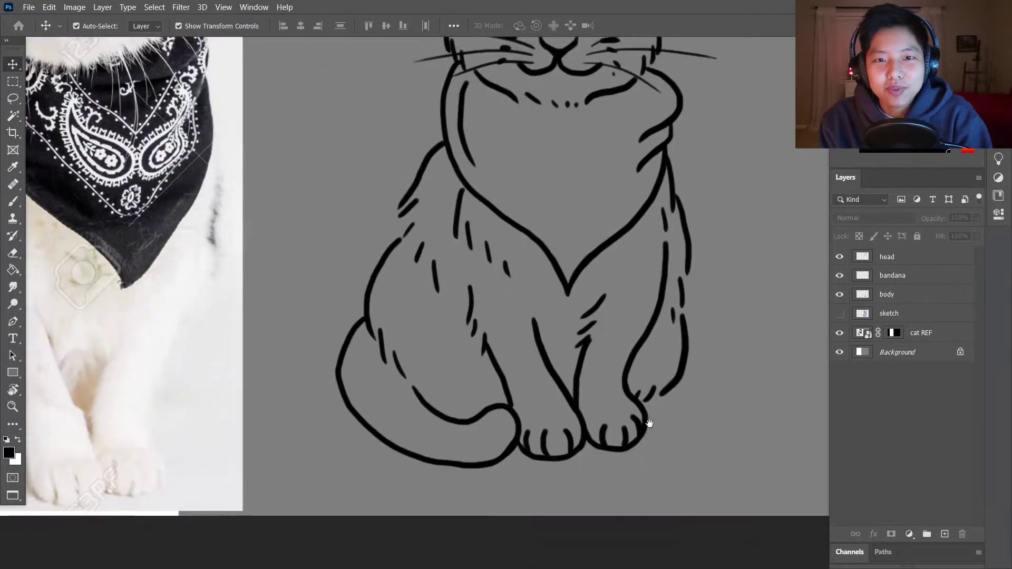
scroll(648, 417, up, 2)
key(e)
click(886, 294)
mouse_move(656, 403)
mouse_down()
mouse_move(640, 425)
mouse_move(564, 418)
mouse_move(596, 457)
mouse_move(648, 414)
mouse_move(591, 453)
mouse_up()
Step: Try new strokes around the front paws and undo them
key(b)
drag(649, 422, 669, 462)
key(ctrl+alt+z)
key(ctrl+alt+z)
key(ctrl+alt+z)
key(ctrl+alt+z)
drag(657, 416, 570, 457)
key(ctrl+z)
drag(645, 393, 574, 461)
key(ctrl+z)
Step: Erase the remaining front paw lines so both legs end openly above the paws
mouse_move(486, 449)
mouse_down()
mouse_move(571, 475)
mouse_move(638, 454)
mouse_move(586, 433)
mouse_up()
scroll(570, 476, down, 3)
key(e)
Step: Add a new layer and move it beneath the body layer for a rough paw sketch
key(ctrl+shift+alt+n)
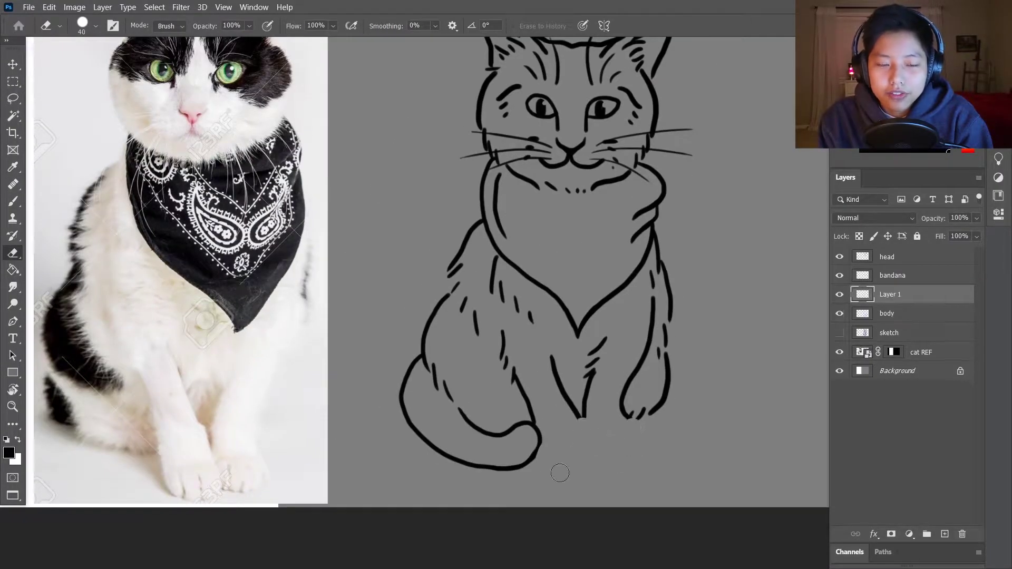
scroll(520, 507, up, 2)
key(b)
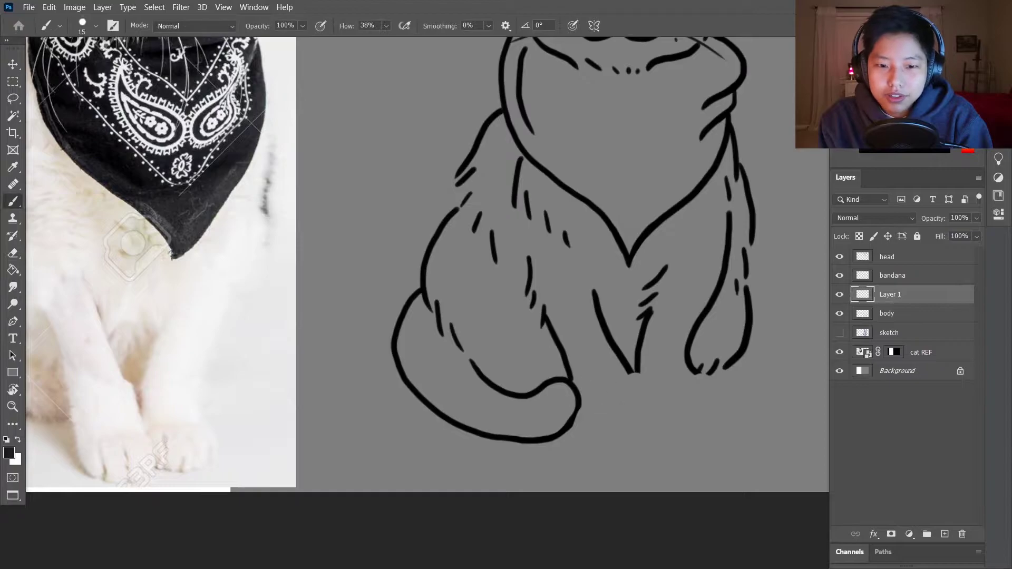
key(ctrl+bracketleft)
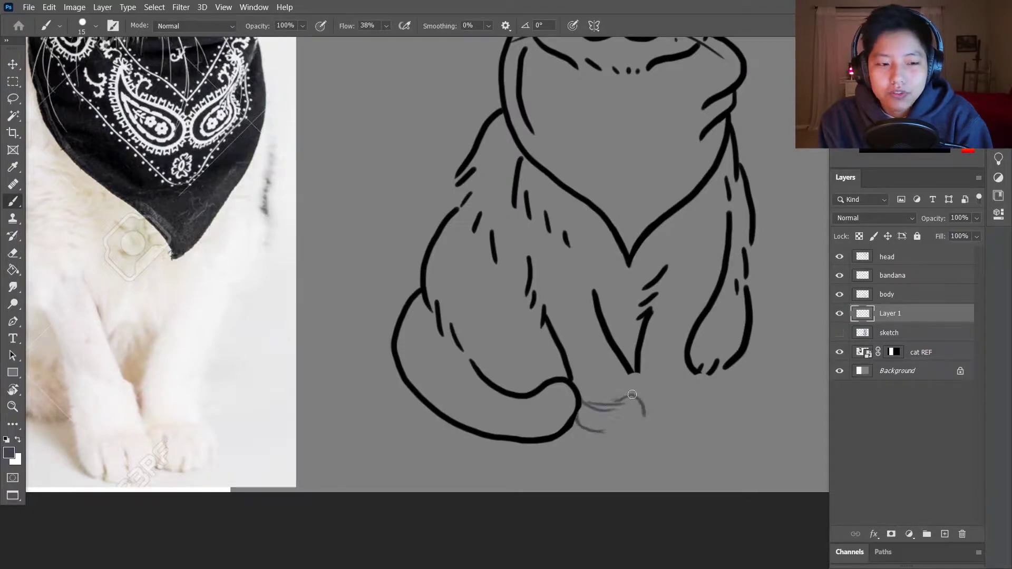
Step: Rough in both front paws, their ankles and toe divisions in a muted purple-gray on the new layer
mouse_move(632, 394)
mouse_down()
mouse_move(633, 427)
mouse_move(575, 428)
mouse_up()
mouse_move(643, 399)
mouse_down()
mouse_move(705, 397)
mouse_move(679, 437)
mouse_up()
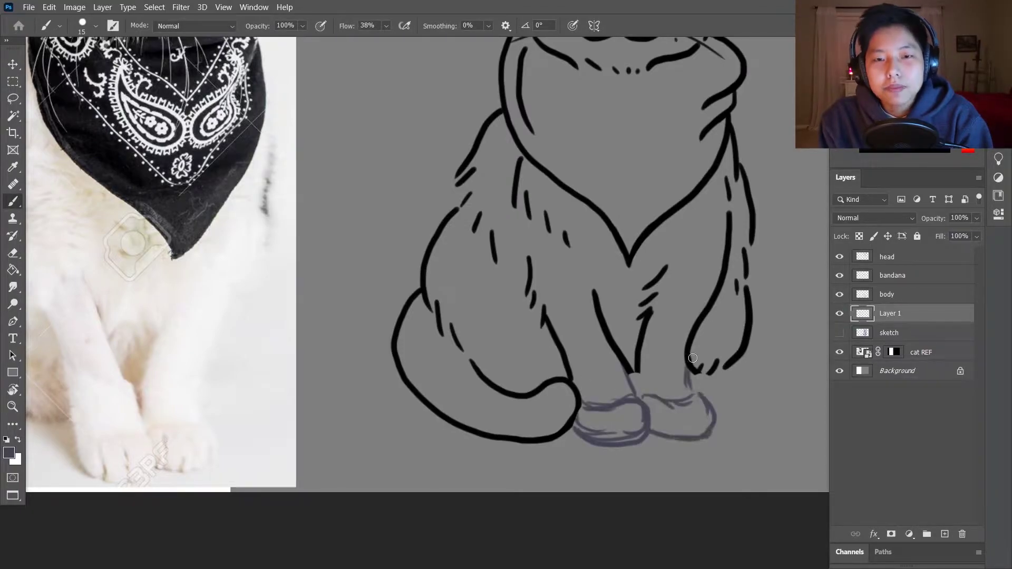
drag(695, 369, 696, 396)
scroll(695, 362, up, 2)
drag(562, 398, 588, 382)
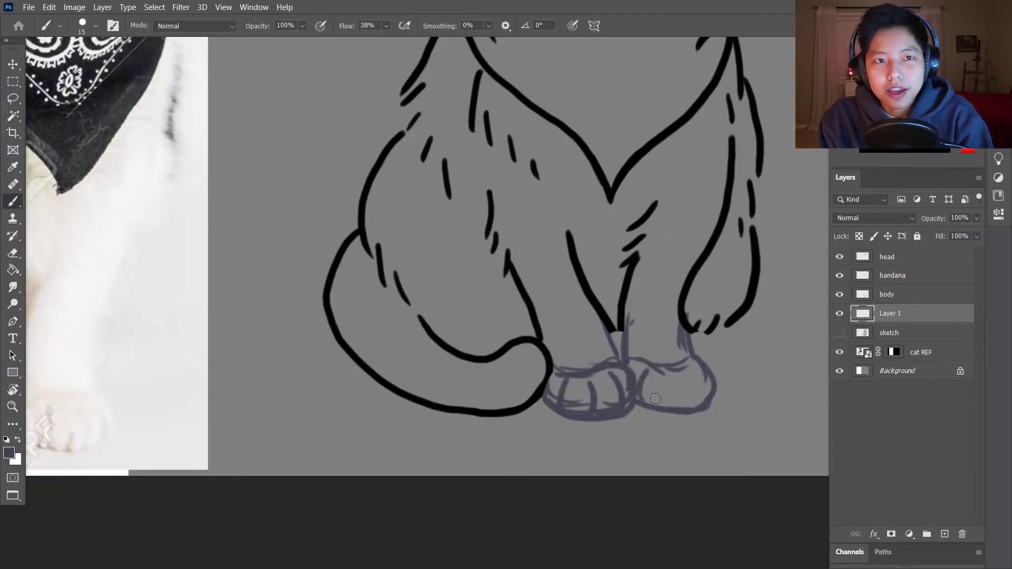
Step: Ink the paw beside the tail in black over the rough sketch on the body layer, undoing and redrawing the toes
click(891, 295)
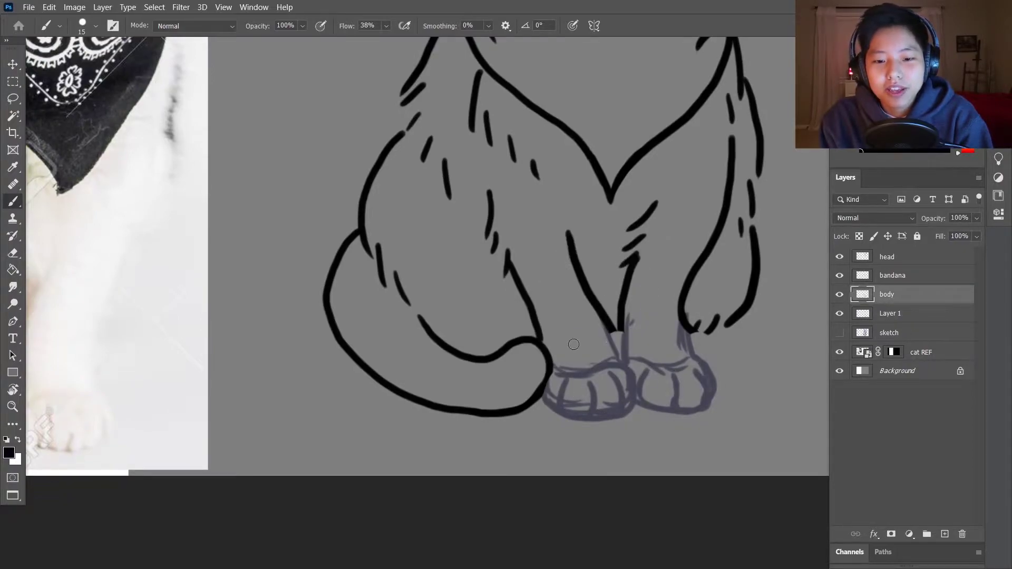
drag(586, 363, 593, 414)
key(ctrl+z)
drag(563, 375, 591, 416)
drag(615, 360, 626, 406)
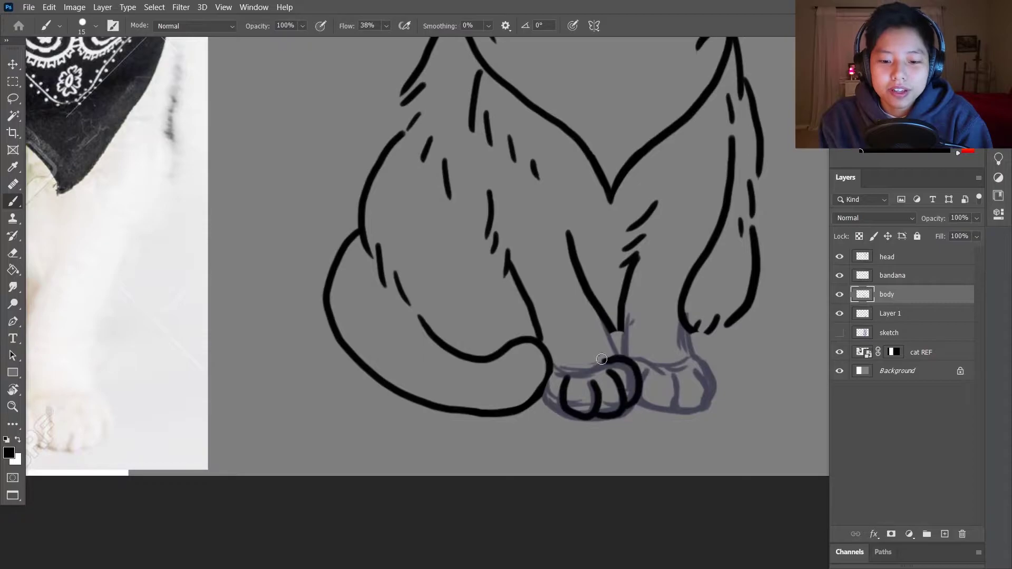
key(ctrl+z)
key(ctrl+z)
key(ctrl+z)
mouse_move(564, 372)
mouse_down()
mouse_move(567, 414)
mouse_move(601, 422)
mouse_up()
key(ctrl+z)
mouse_move(630, 371)
mouse_down()
mouse_move(593, 419)
mouse_move(633, 409)
mouse_up()
drag(543, 411, 558, 370)
key(ctrl+z)
Step: Ink the inner line of the foreleg beside the tail down to its paw, undoing trial strokes
scroll(590, 295, up, 2)
mouse_move(584, 283)
mouse_down()
mouse_move(614, 340)
mouse_move(587, 285)
mouse_up()
key(ctrl+z)
key(ctrl+z)
drag(622, 372, 587, 284)
scroll(588, 284, up, 1)
scroll(675, 329, down, 3)
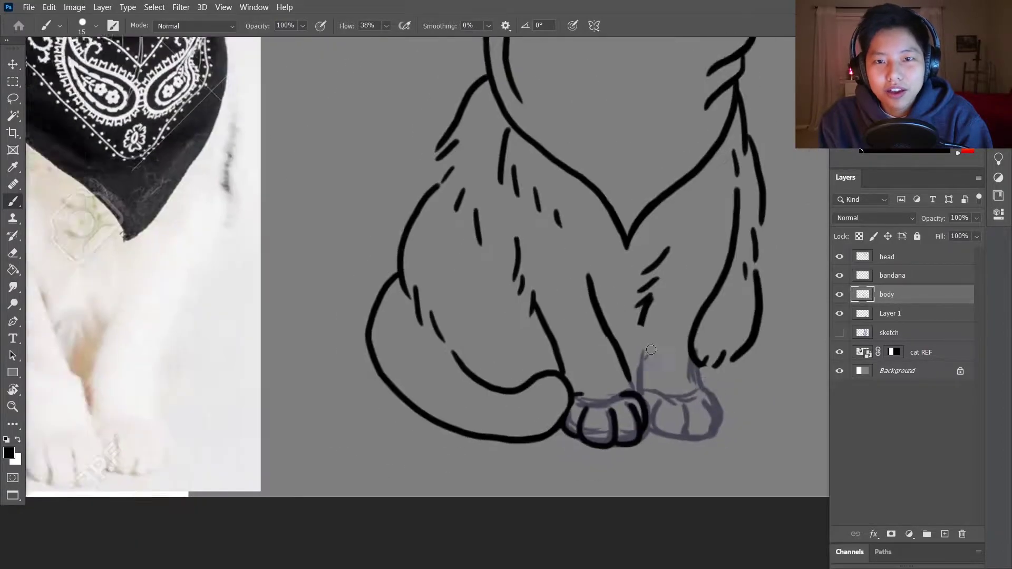
key(ctrl+z)
key(ctrl+z)
drag(517, 348, 551, 416)
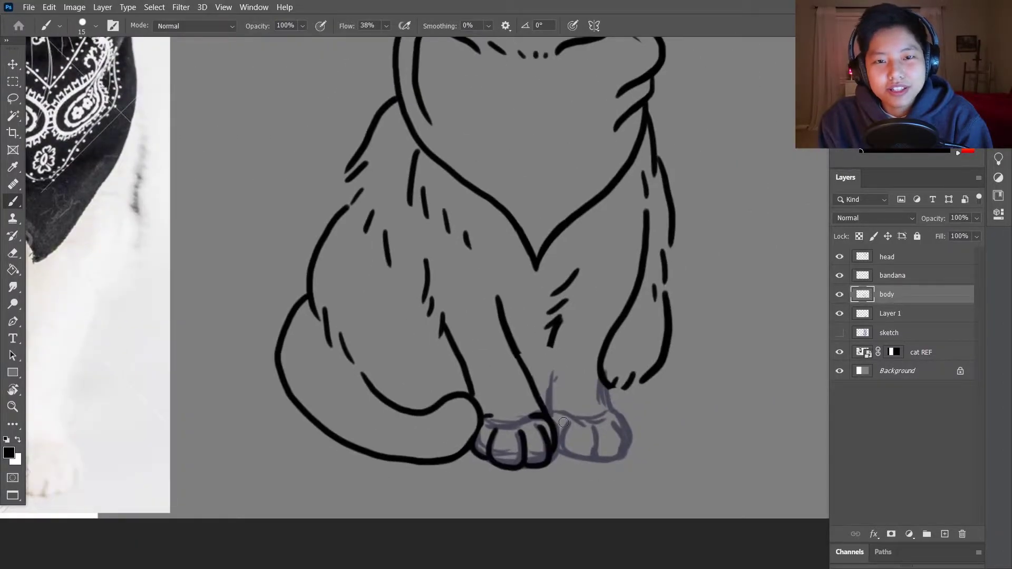
Step: Ink the other foreleg's lower lines and its toed paw over the rough sketch
mouse_move(508, 333)
mouse_down()
mouse_move(500, 306)
mouse_move(527, 370)
mouse_move(601, 433)
mouse_move(635, 377)
mouse_move(606, 332)
mouse_up()
scroll(546, 364, down, 3)
scroll(553, 394, up, 4)
drag(530, 266, 532, 387)
scroll(576, 392, down, 4)
scroll(576, 393, up, 4)
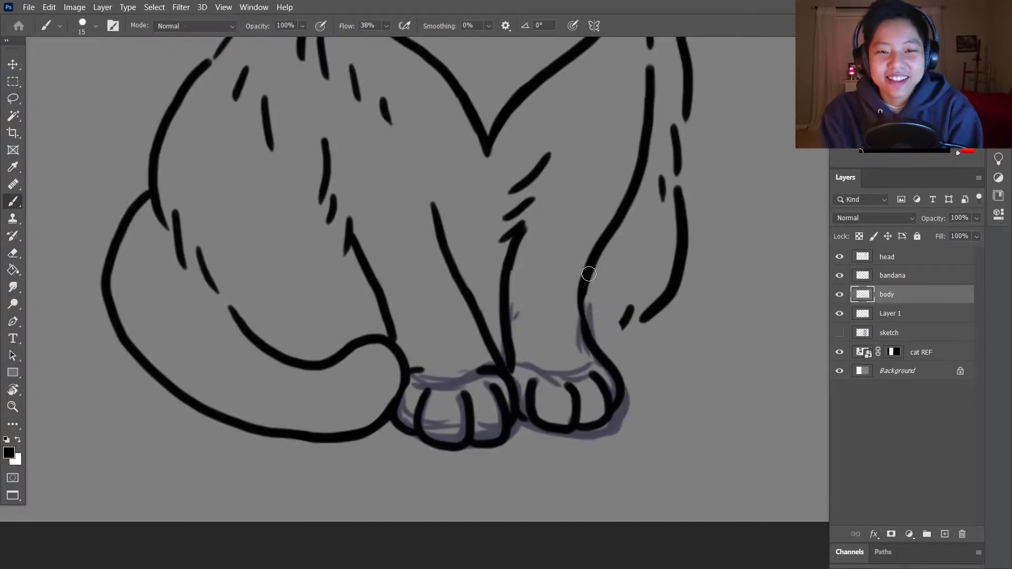
scroll(663, 317, down, 4)
Step: Hide the rough paw sketch layer and erase the ankle lines and excess toe lines from the inked paws on the body layer
click(839, 313)
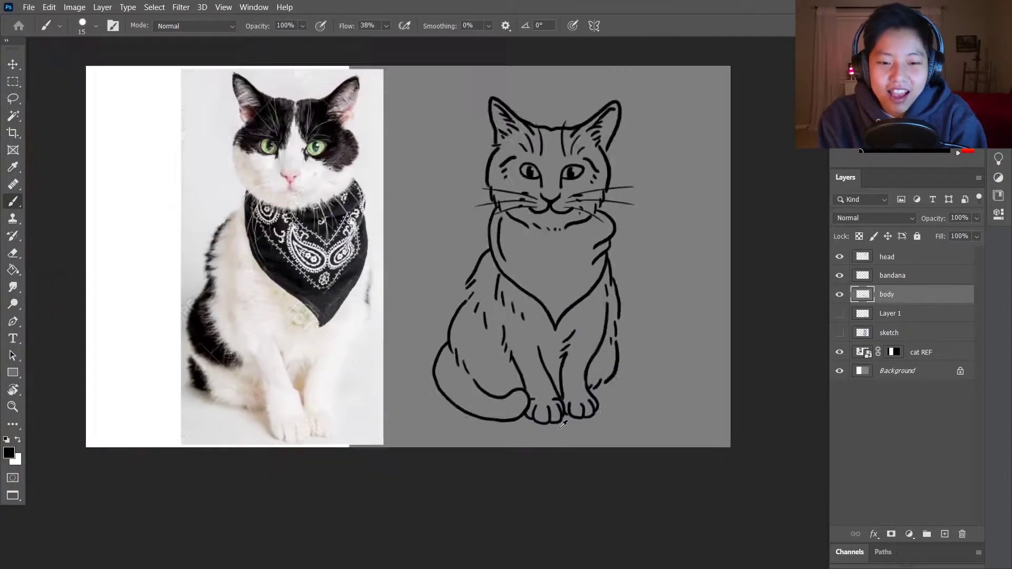
scroll(497, 377, up, 4)
key(e)
drag(458, 369, 469, 370)
key(b)
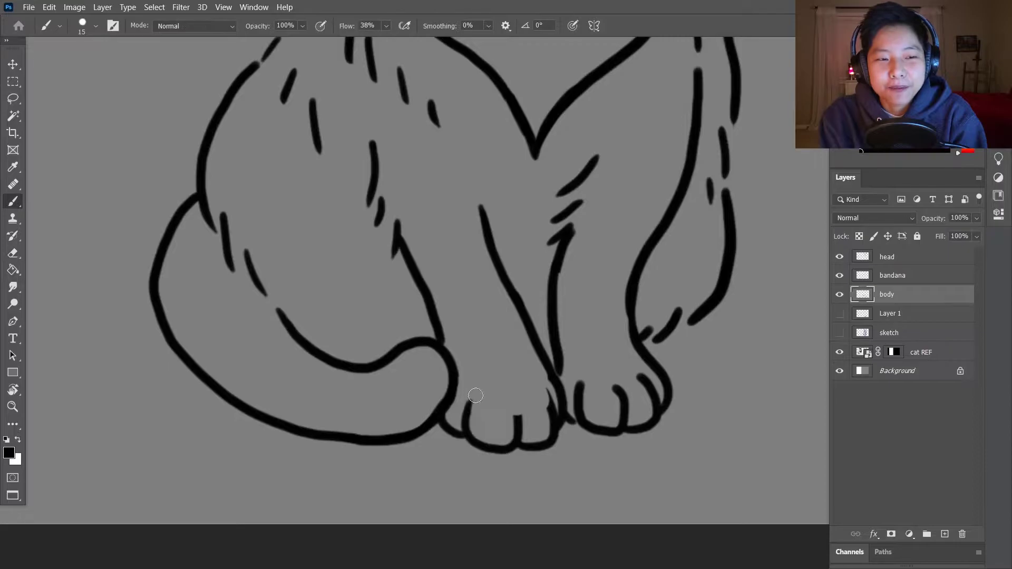
key(e)
mouse_move(543, 404)
mouse_down()
mouse_move(551, 382)
mouse_move(559, 406)
mouse_up()
key(b)
Step: Ink short claw marks at the tips of the toes on both front paws
scroll(559, 406, down, 4)
scroll(517, 320, up, 4)
key(ctrl+z)
drag(490, 401, 491, 428)
drag(446, 392, 443, 402)
drag(543, 402, 545, 425)
drag(615, 382, 616, 399)
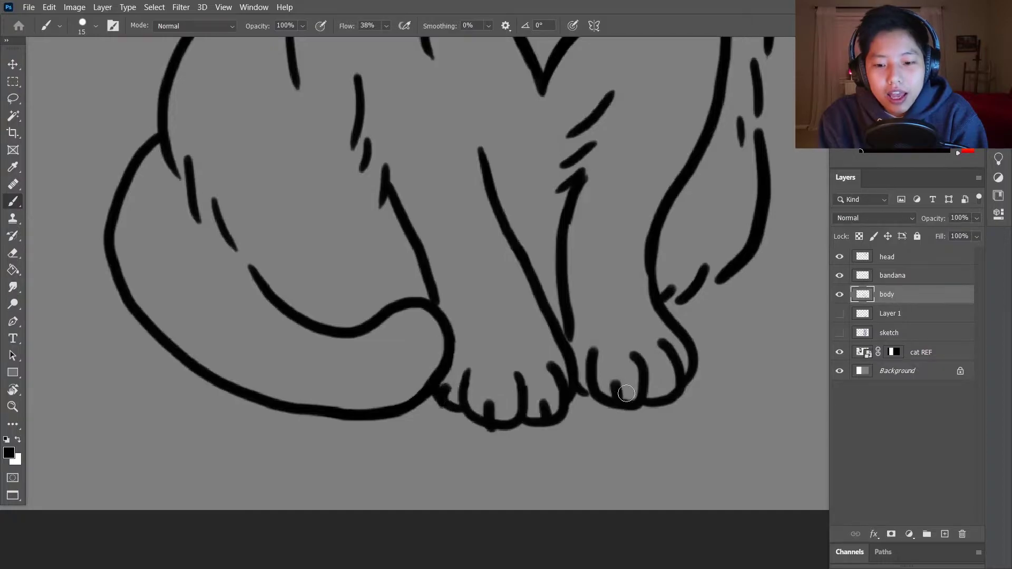
Step: Erase the upper cheek outlines on both sides of the face on the head layer
scroll(602, 377, down, 4)
scroll(622, 158, up, 5)
ctrl+click(624, 166)
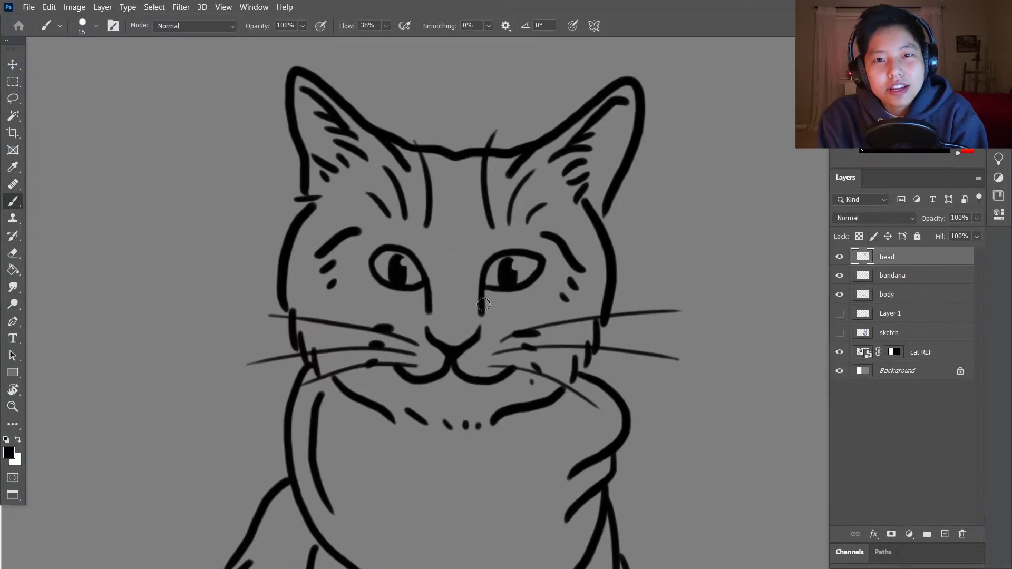
key(e)
drag(601, 232, 617, 315)
key(b)
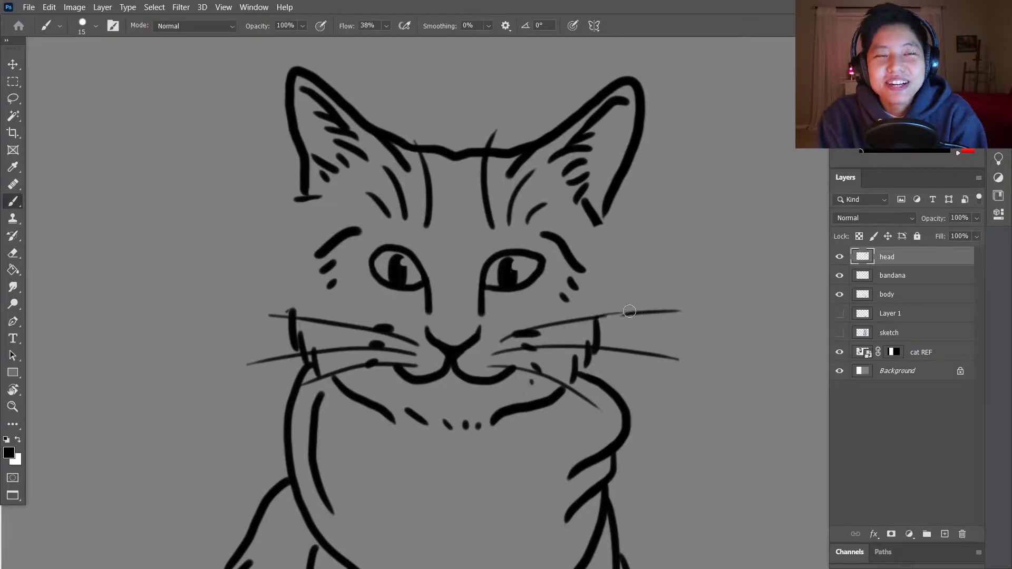
Step: Clean up the outline remnants around the upper whiskers and repair the whisker line with a size 6 brush
key(e)
scroll(631, 320, up, 4)
mouse_move(577, 315)
mouse_down()
mouse_move(488, 318)
mouse_move(608, 312)
mouse_up()
key(b)
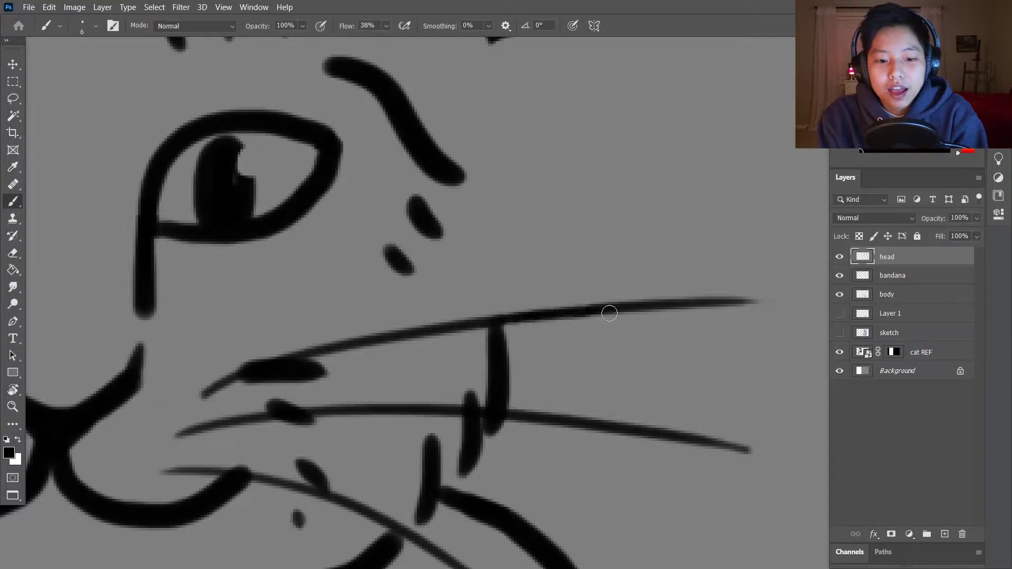
scroll(607, 312, down, 5)
scroll(535, 308, up, 3)
key(e)
scroll(314, 265, down, 5)
key(b)
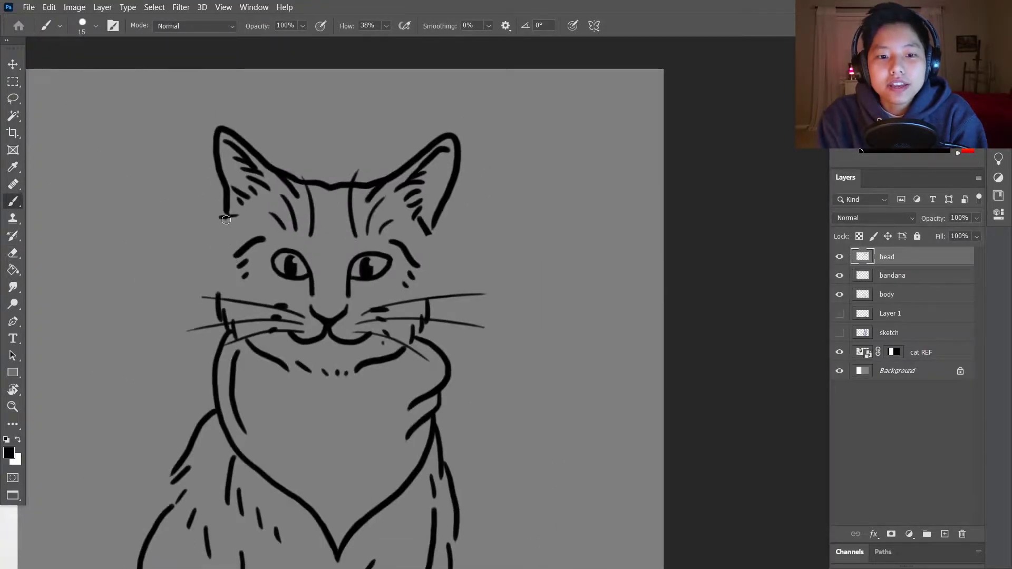
Step: Erase the stray line ends below both ears and redraw the cheek outlines with fur tufts, undoing trial strokes
key(e)
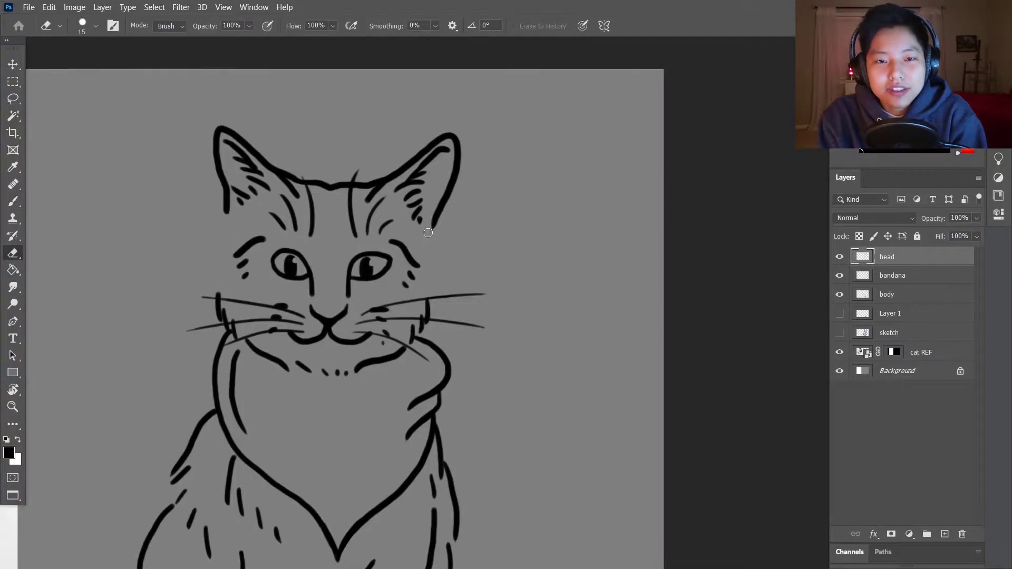
key(b)
drag(230, 211, 214, 263)
drag(432, 224, 440, 285)
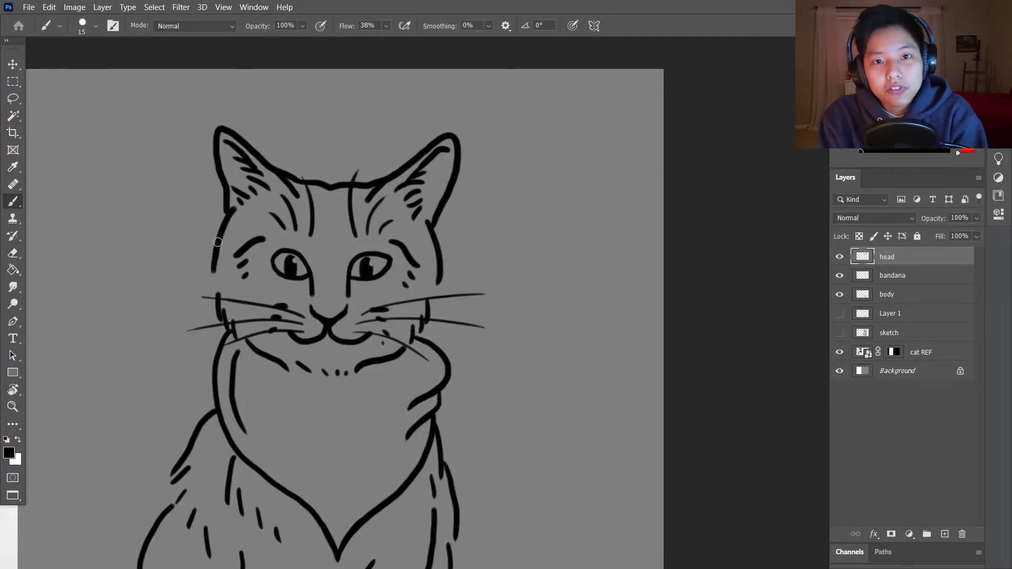
key(ctrl+z)
key(ctrl+z)
key(ctrl+z)
key(ctrl+z)
key(ctrl+z)
key(ctrl+z)
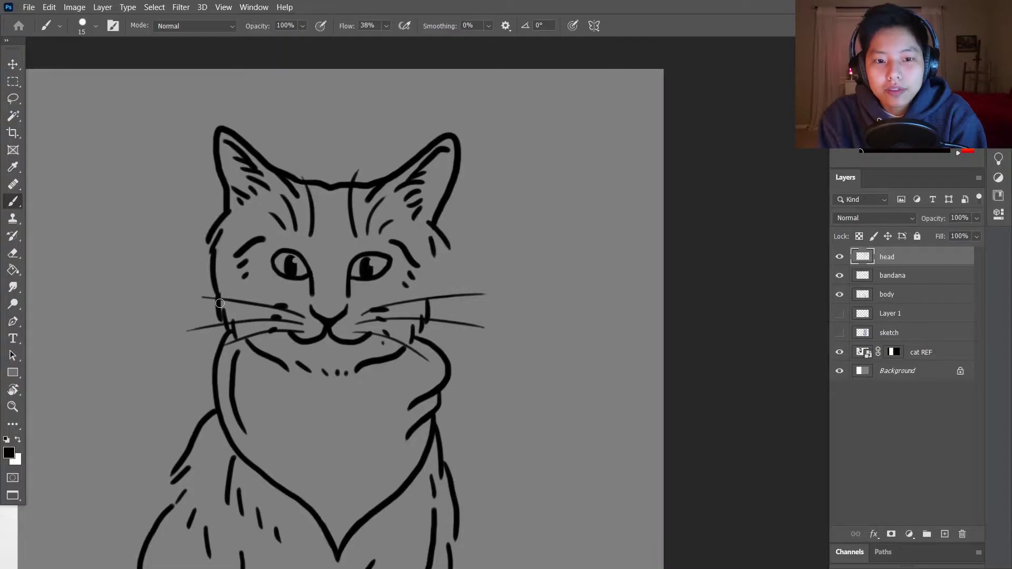
key(ctrl+z)
key(ctrl+z)
Step: Erase the cheek outline on the tail side of the head and redraw it as one smooth curve from ear to whiskers
key(ctrl+minus)
key(ctrl+plus)
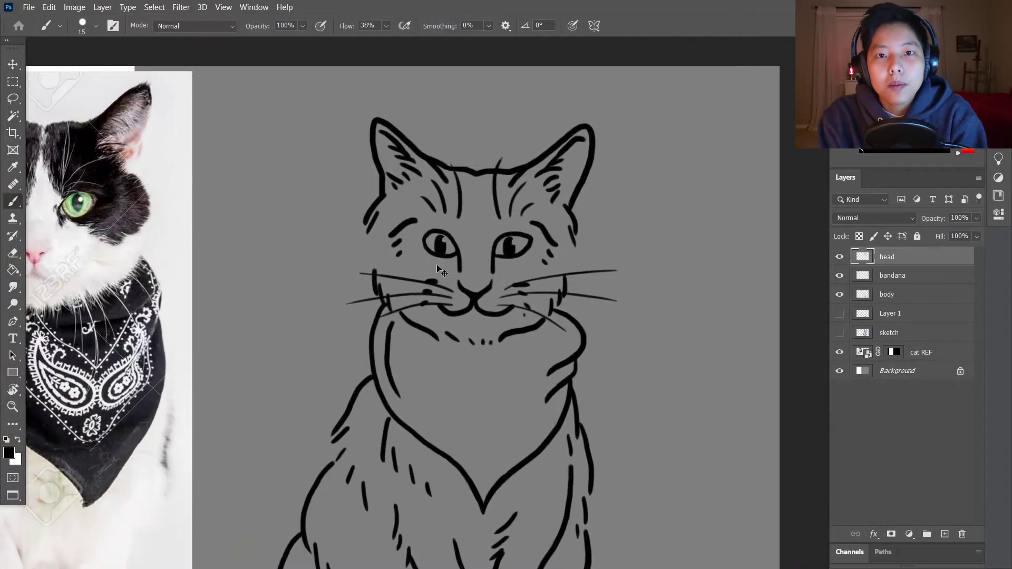
drag(542, 260, 648, 232)
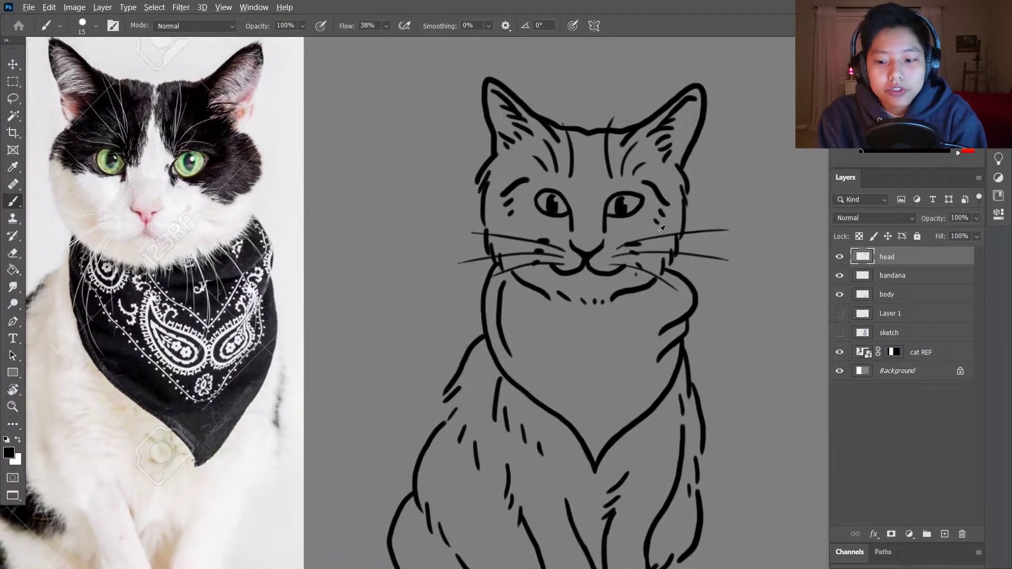
key(ctrl+minus)
key(ctrl+plus)
key(e)
drag(456, 252, 459, 275)
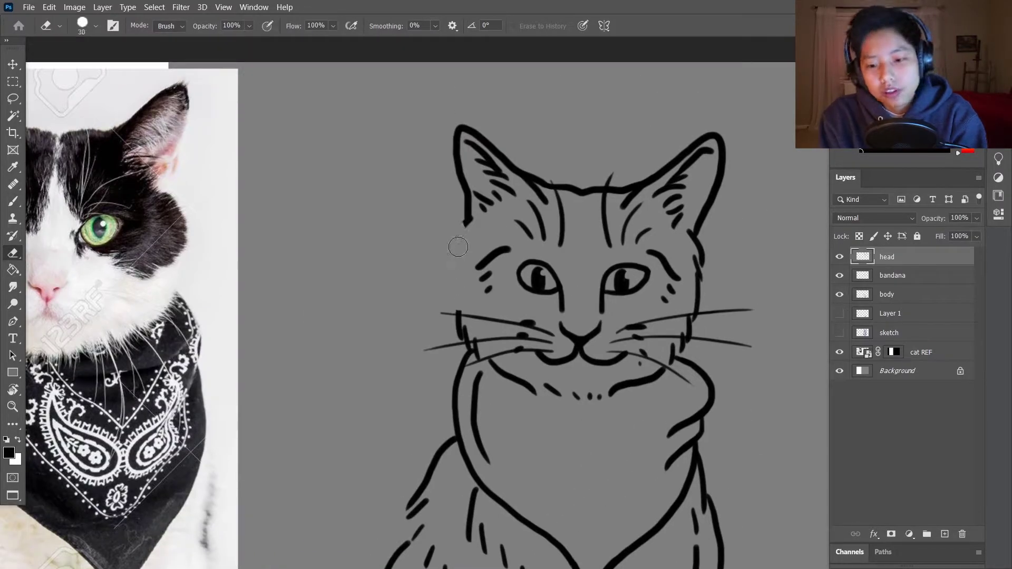
key(b)
drag(466, 221, 457, 316)
key(ctrl+minus)
key(ctrl+plus)
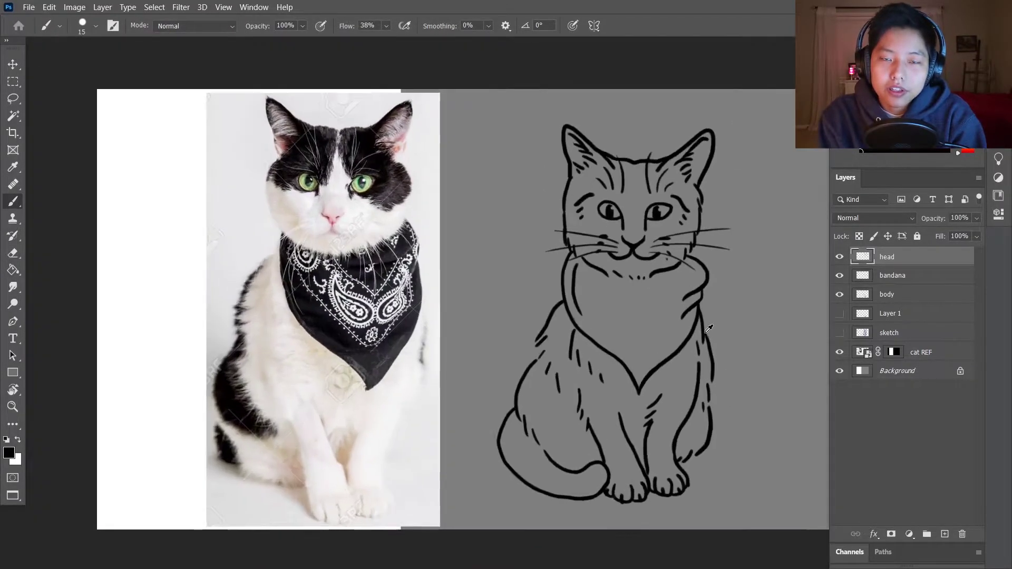
Step: Group the head, bandana, body and rough sketch layers and name the group lines
click(891, 294)
shift+click(887, 257)
shift+click(889, 333)
key(ctrl+g)
double_click(905, 255)
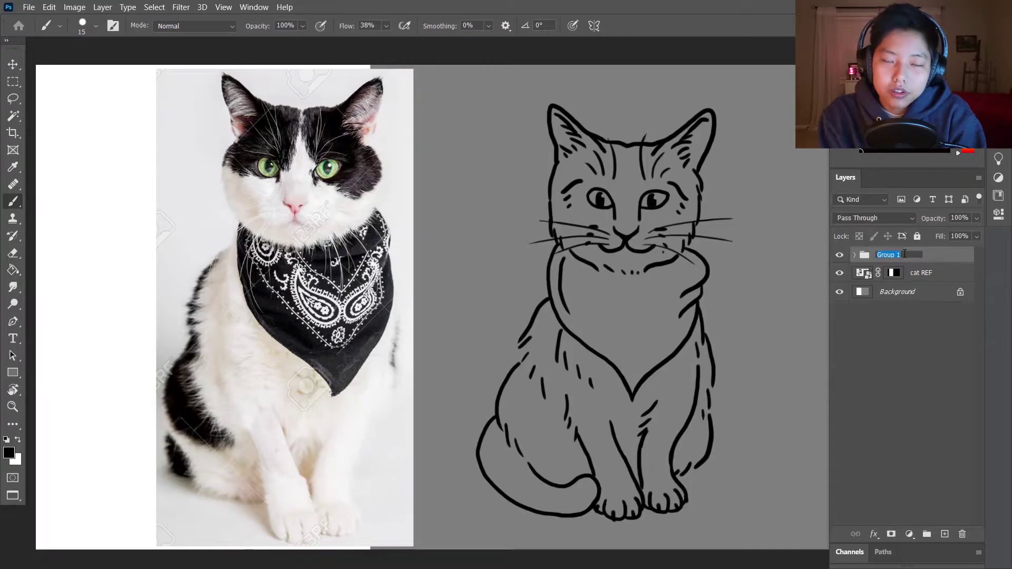
key(ctrl+shift+n)
key(Return)
key(ctrl+z)
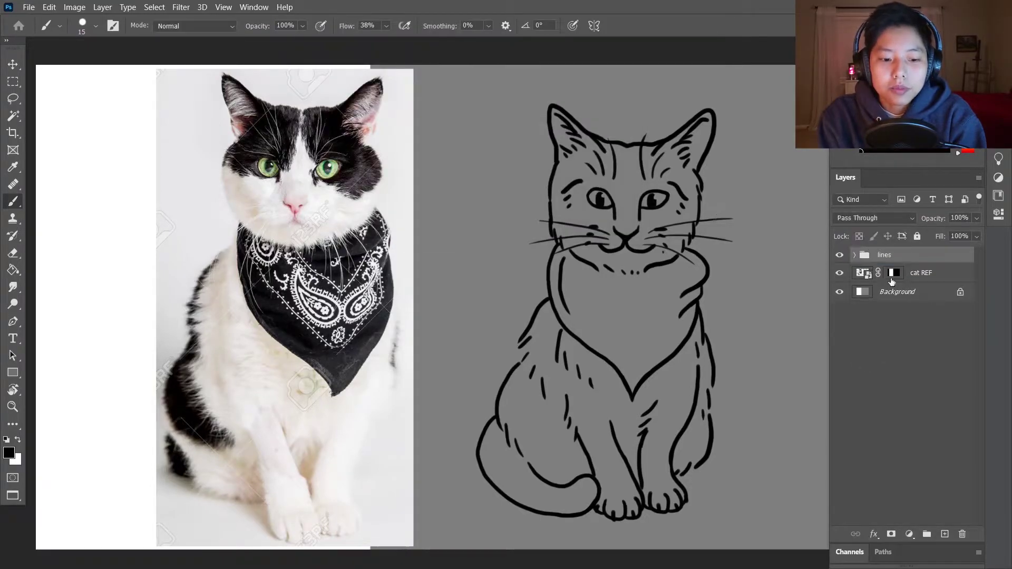
Step: Add a new layer beneath the lines group and name it white
key(ctrl+shift+n)
key(Return)
double_click(927, 272)
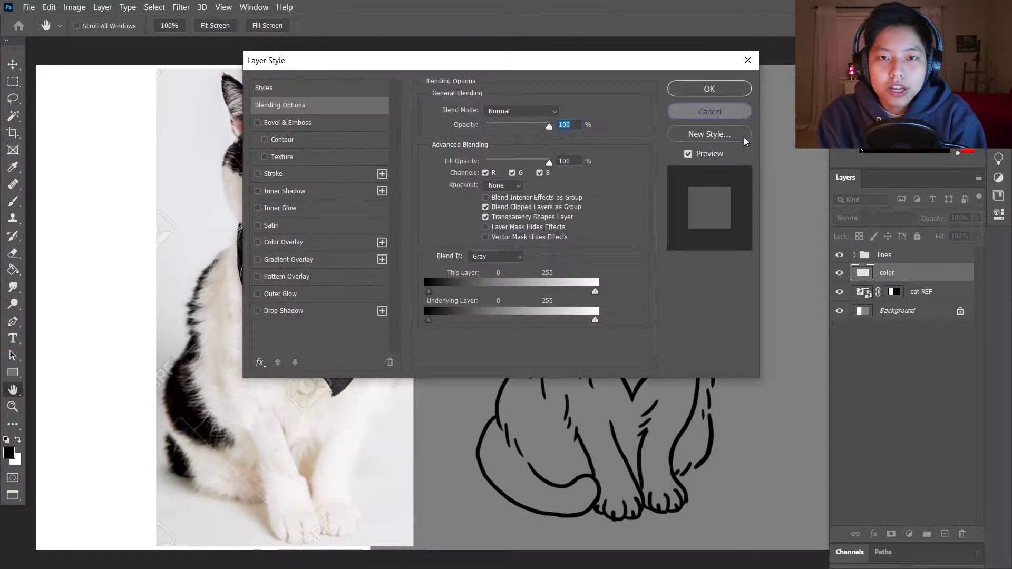
key(Escape)
double_click(891, 272)
text(colo)
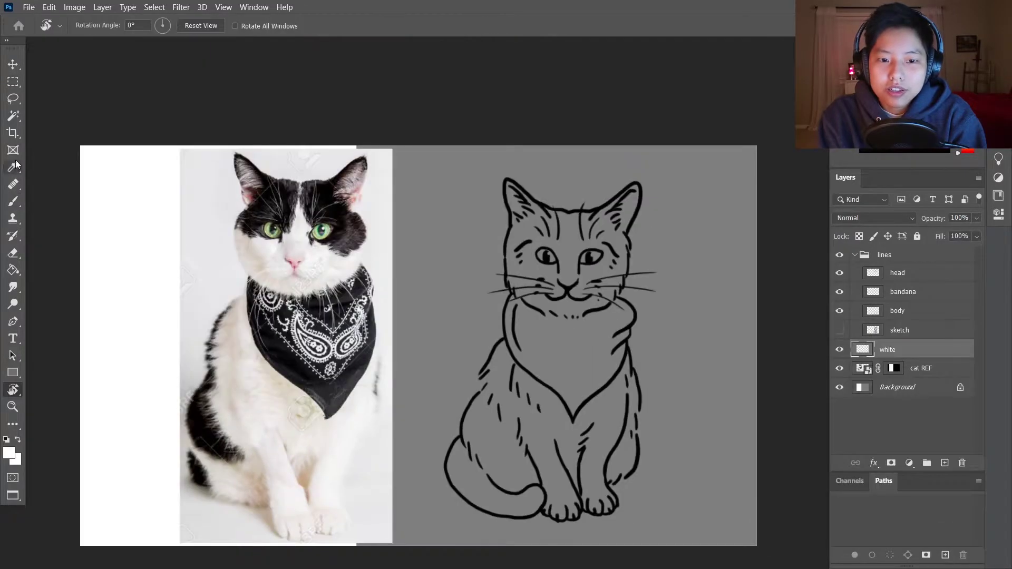
Step: Draw a white rectangle of 760 × 1127 px behind the cat, without a stroke and with 50 px rounded corners
right_click(12, 372)
click(58, 384)
drag(432, 162, 679, 539)
key(v)
click(926, 236)
mouse_move(917, 252)
mouse_down()
mouse_move(934, 253)
mouse_move(860, 240)
mouse_up()
click(873, 288)
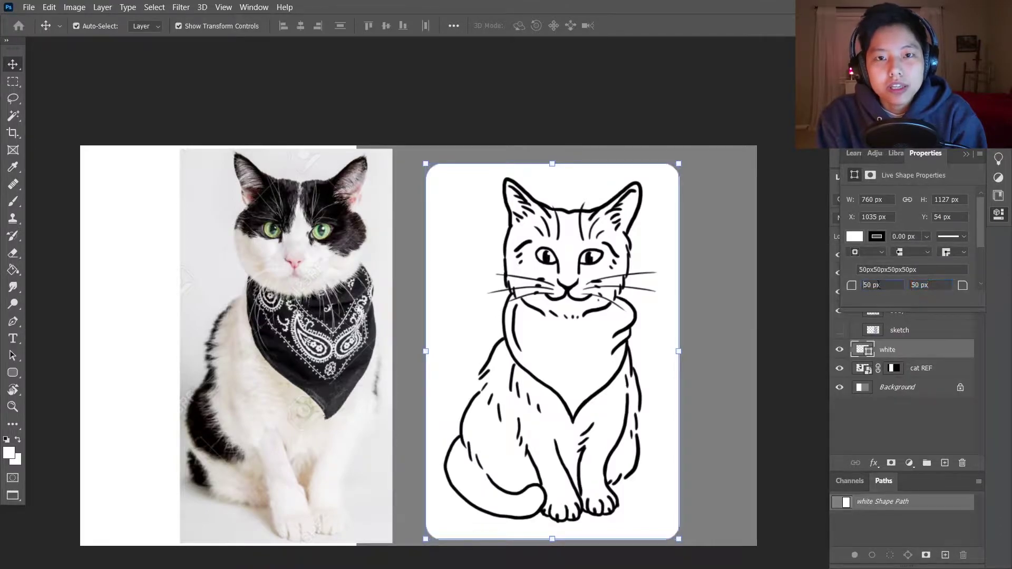
key(Return)
Step: Select the lines group together with the white shape and enlarge both slightly within the gray half of the canvas
click(854, 254)
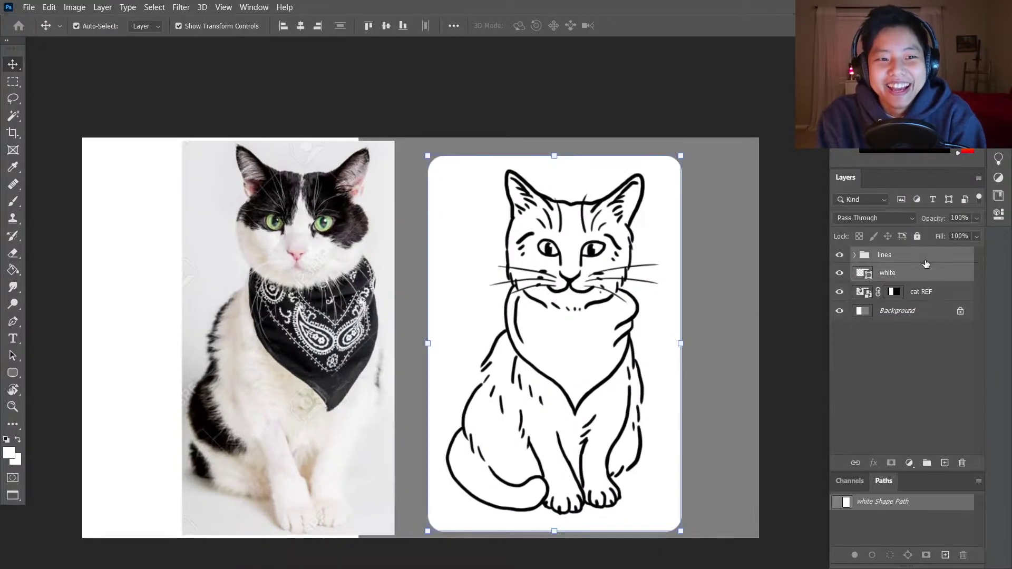
drag(680, 156, 709, 256)
scroll(644, 339, up, 2)
scroll(621, 348, down, 2)
drag(652, 191, 683, 141)
key(Return)
scroll(674, 338, down, 1)
scroll(674, 339, up, 1)
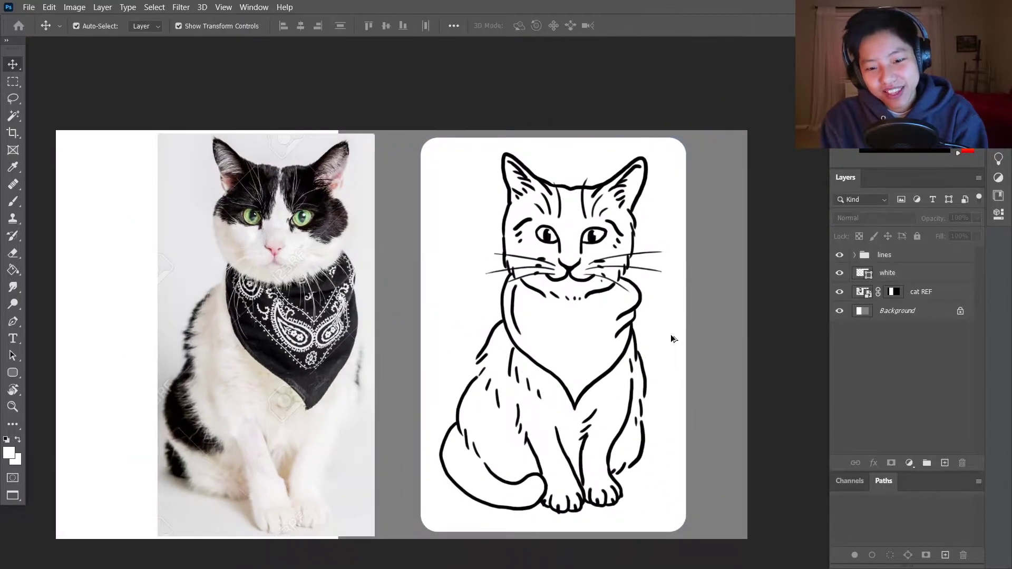
Step: Add a new layer named colors between the lines group and the white shape
key(ctrl+shift+alt+n)
double_click(890, 273)
text(lors)
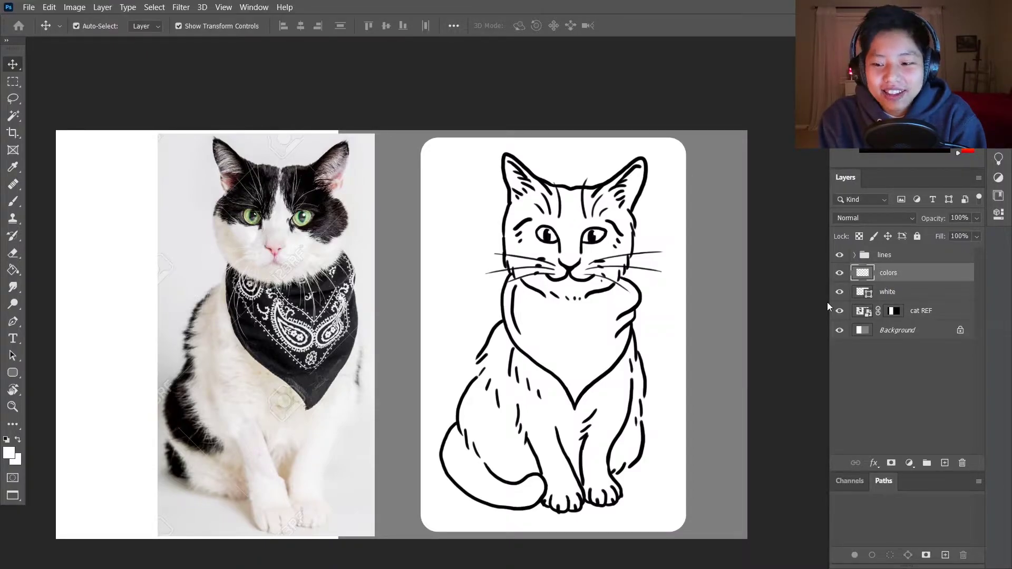
Step: Build a lasso selection along the head, the side opposite the tail, the paws, the tail and the hip
text(l)
scroll(609, 158, up, 3)
drag(509, 243, 622, 324)
mouse_move(583, 210)
mouse_down()
mouse_move(648, 305)
mouse_move(748, 311)
mouse_move(602, 224)
mouse_up()
click(514, 244)
mouse_move(514, 245)
mouse_down()
mouse_move(662, 337)
mouse_move(640, 402)
mouse_move(602, 340)
mouse_move(614, 191)
mouse_move(599, 361)
mouse_move(580, 177)
mouse_move(593, 269)
mouse_move(580, 258)
mouse_move(559, 422)
mouse_move(574, 236)
mouse_move(551, 427)
mouse_move(540, 348)
mouse_move(519, 406)
mouse_move(527, 373)
mouse_move(538, 464)
mouse_move(506, 492)
mouse_move(545, 459)
mouse_move(543, 340)
mouse_move(380, 448)
mouse_move(424, 374)
mouse_move(429, 434)
mouse_up()
scroll(599, 362, down, 3)
scroll(593, 269, down, 3)
scroll(551, 427, down, 3)
scroll(529, 379, left, 1)
scroll(527, 373, up, 3)
scroll(527, 374, left, 3)
scroll(545, 459, left, 3)
scroll(379, 448, up, 2)
scroll(379, 448, up, 1)
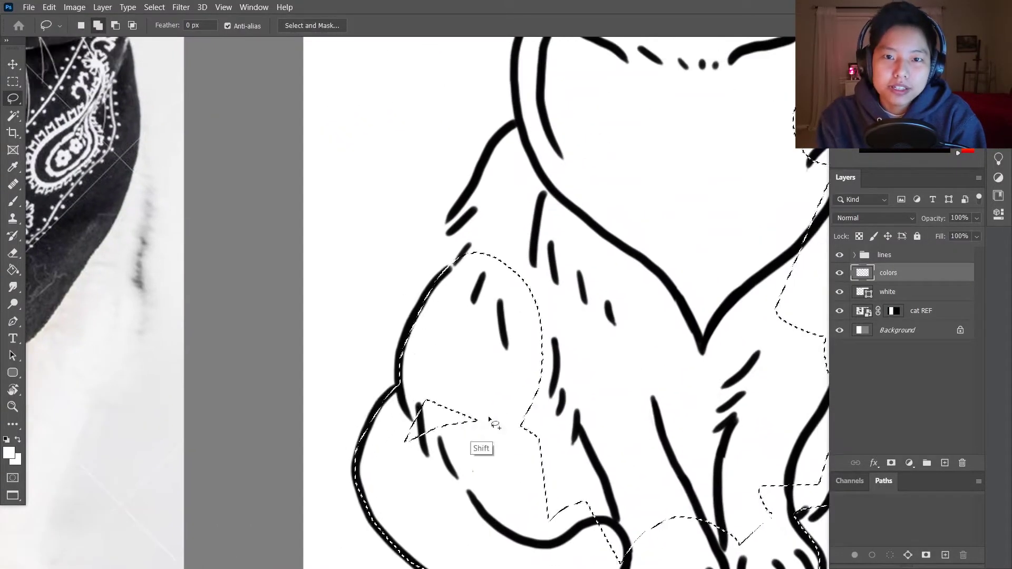
Step: Extend the lasso selection up the tail-side shoulder, bandana edge and head to complete the cat's silhouette
scroll(384, 406, up, 3)
scroll(384, 406, right, 1)
mouse_move(393, 371)
mouse_down()
mouse_move(382, 410)
mouse_move(511, 289)
mouse_up()
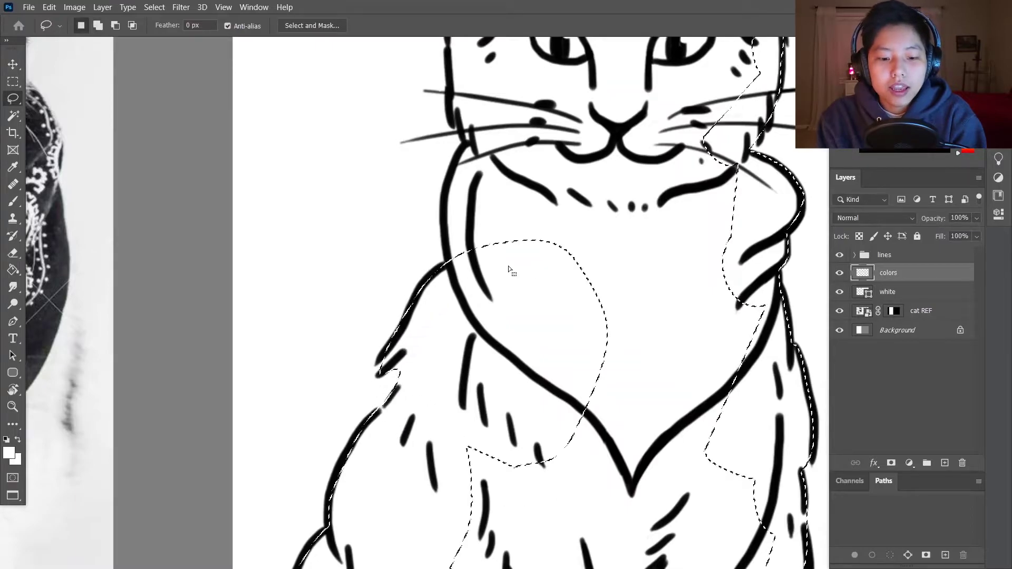
scroll(511, 289, up, 8)
scroll(425, 391, right, 1)
mouse_move(428, 368)
mouse_down()
mouse_move(424, 301)
mouse_move(436, 375)
mouse_move(427, 369)
mouse_move(435, 375)
mouse_move(437, 328)
mouse_up()
scroll(430, 358, up, 4)
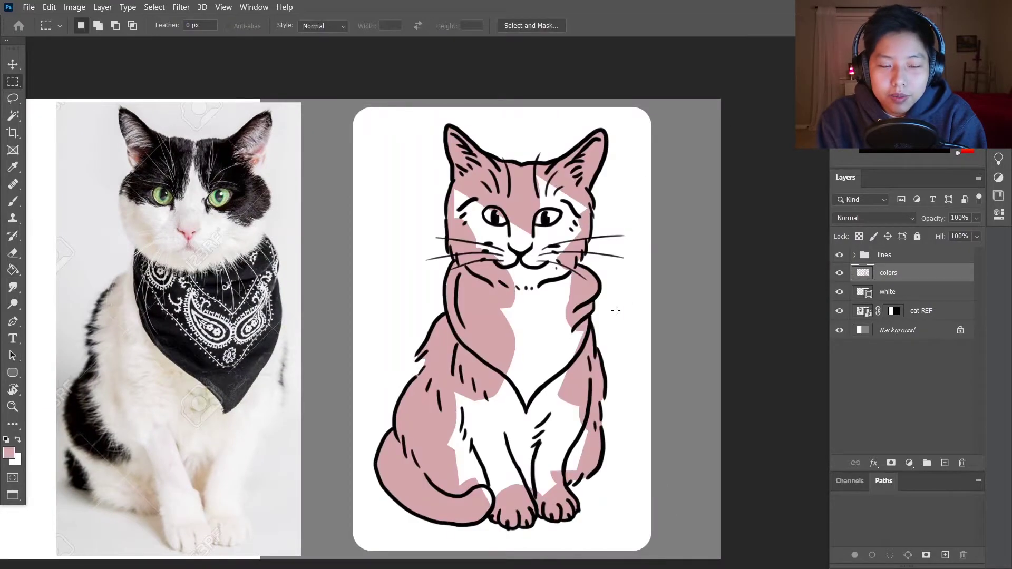
Step: Fill the remaining unpainted interior of the cat with the same dusty pink
key(g)
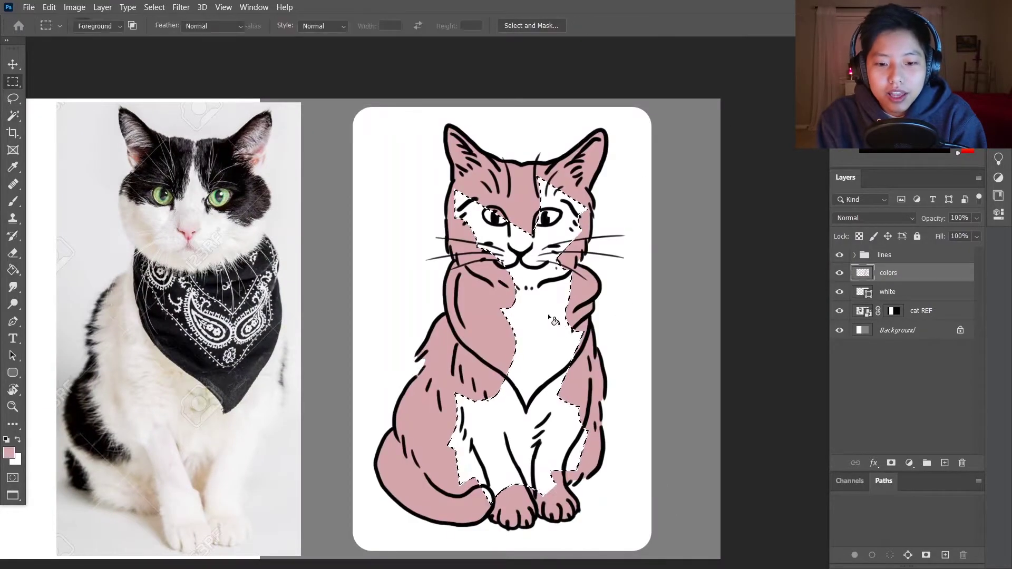
click(616, 310)
scroll(546, 316, up, 2)
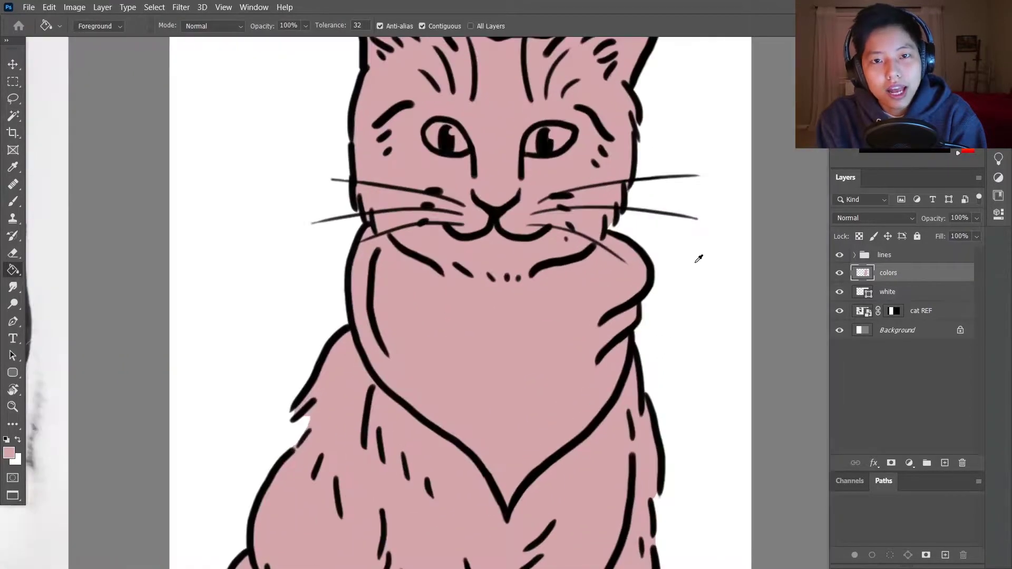
Step: Add a layer named bandana clipped to the pink base layer and rename the base layer cat
key(ctrl+shift+n)
text(bandana)
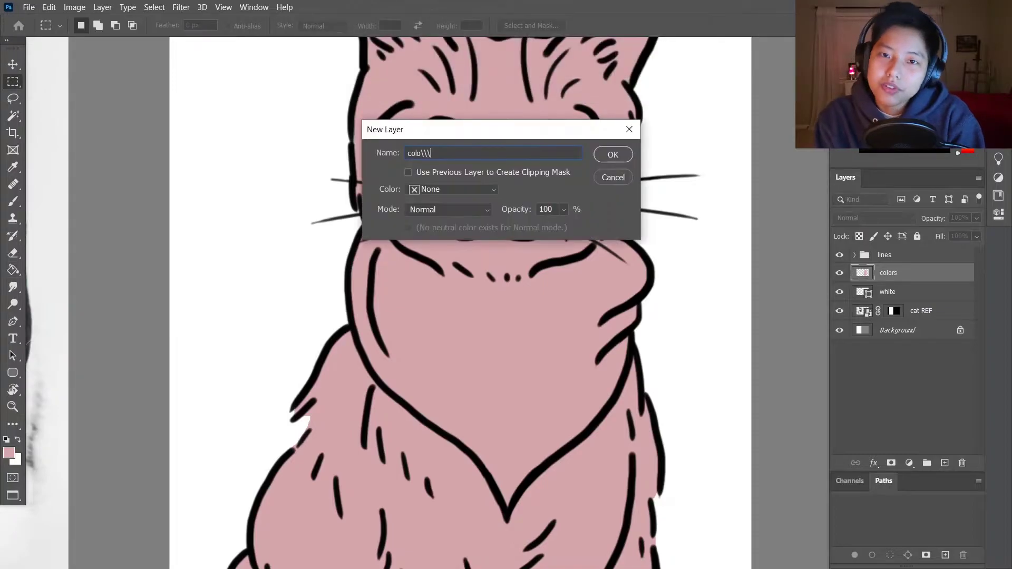
key(Return)
key(m)
alt+click(912, 282)
double_click(889, 291)
text(cat)
key(Return)
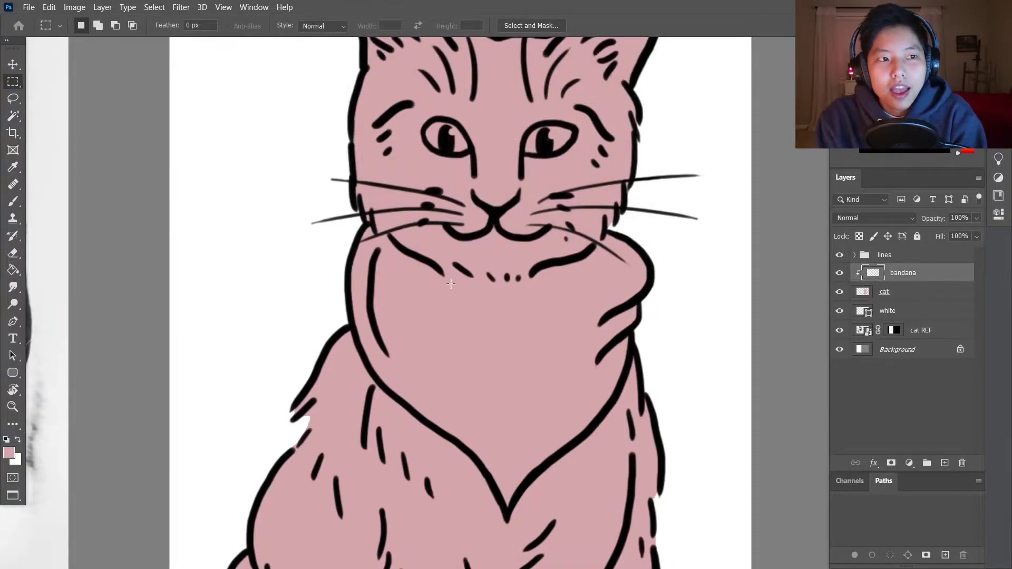
Step: Lasso the bandana shape on the bandana layer, excluding the chin, and fill it with a deeper pink
key(l)
mouse_move(375, 214)
mouse_down()
mouse_move(354, 334)
mouse_move(390, 392)
mouse_up()
drag(623, 373, 686, 237)
mouse_move(371, 217)
alt+mouse_down()
mouse_move(391, 241)
mouse_move(499, 276)
alt+mouse_up()
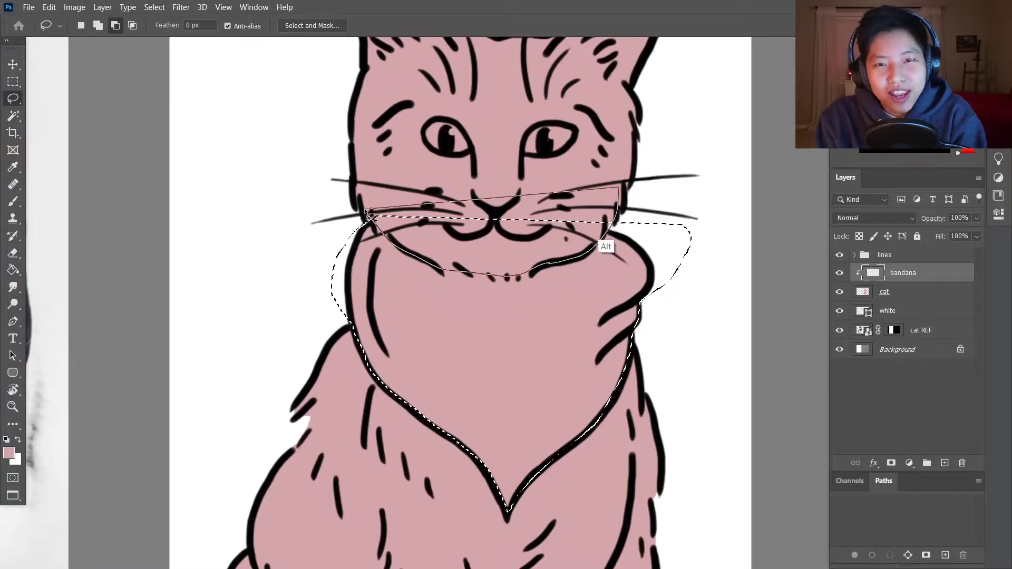
alt+drag(367, 212, 371, 217)
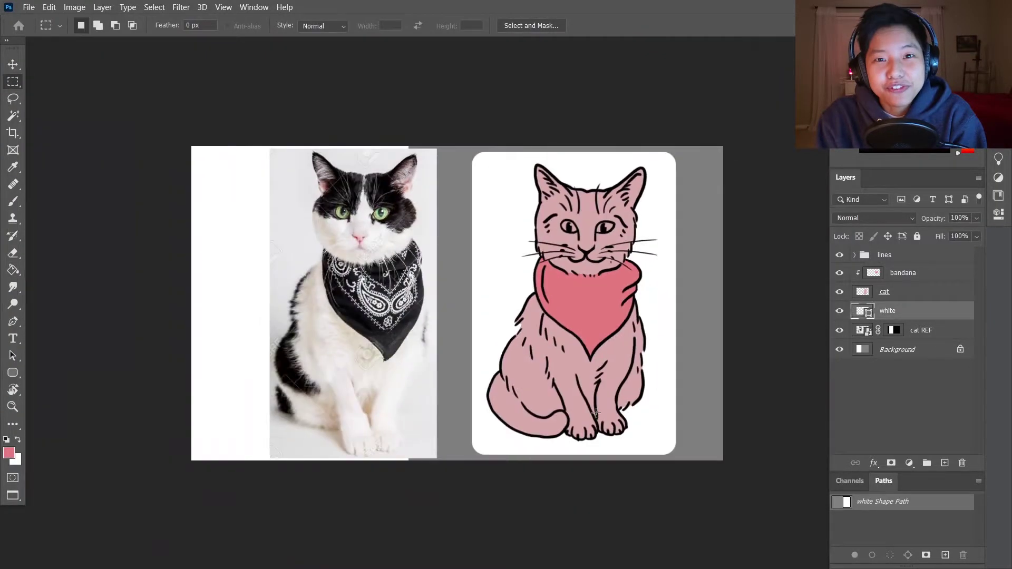
Step: Lasso both inner ears and fill them with the bandana's deeper pink on the bandana layer
scroll(657, 187, up, 3)
drag(657, 186, 716, 188)
click(912, 274)
key(l)
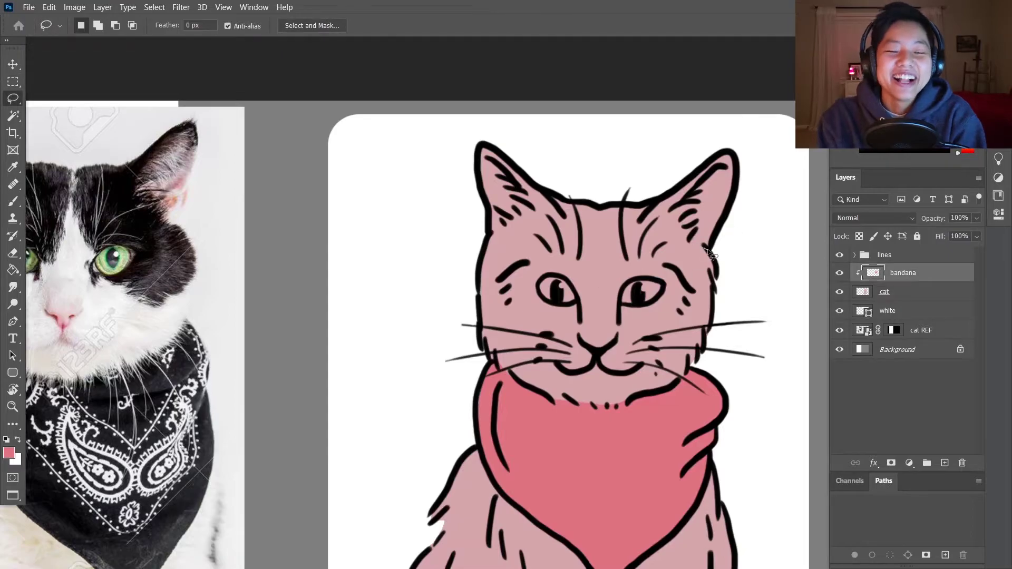
mouse_move(712, 256)
mouse_down()
mouse_move(707, 226)
mouse_move(725, 174)
mouse_move(693, 202)
mouse_up()
shift+drag(489, 221, 522, 189)
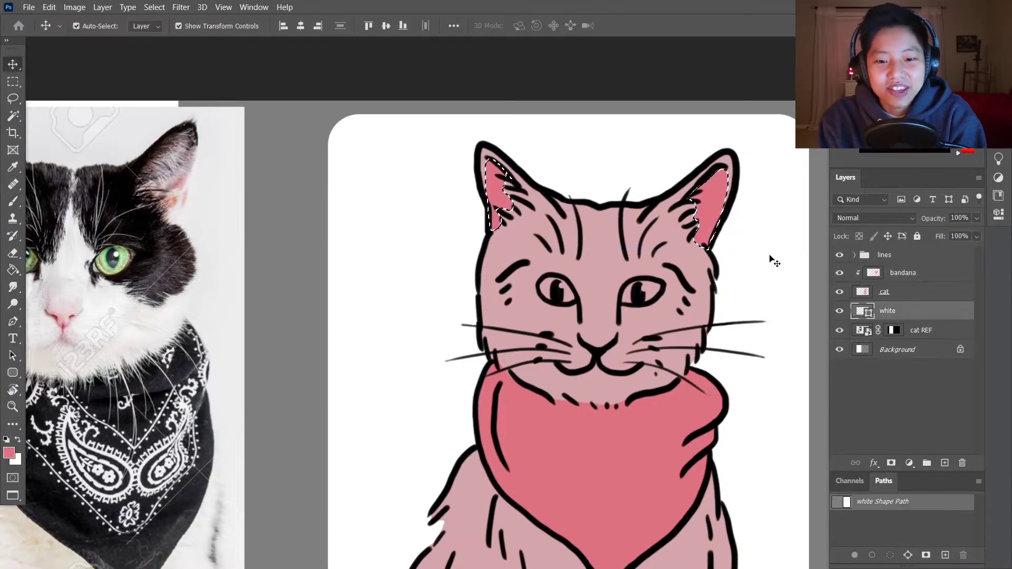
Step: Lasso both eye shapes and fill them with a very pale pink on the bandana layer
key(l)
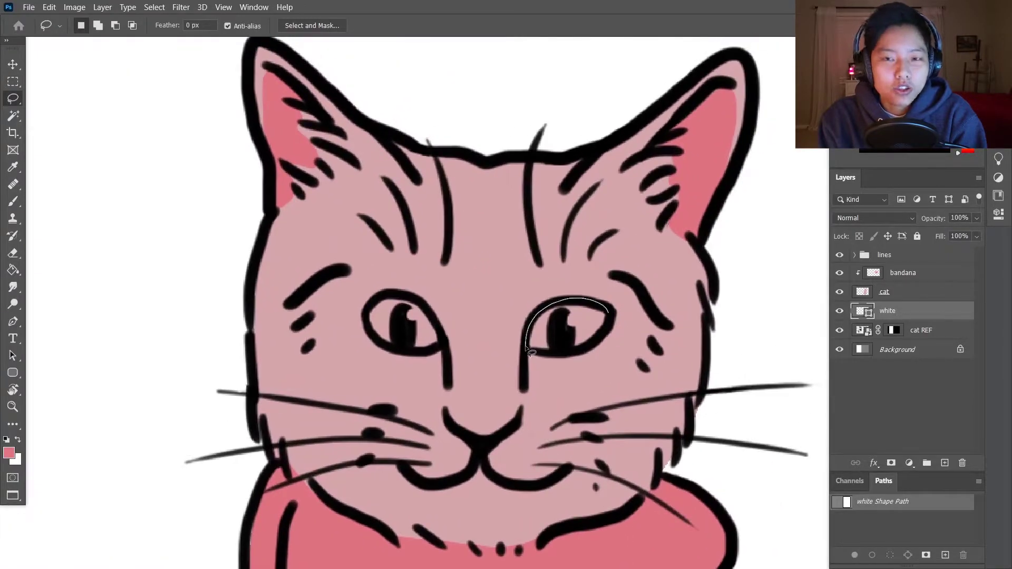
drag(529, 350, 606, 315)
shift+drag(430, 313, 436, 323)
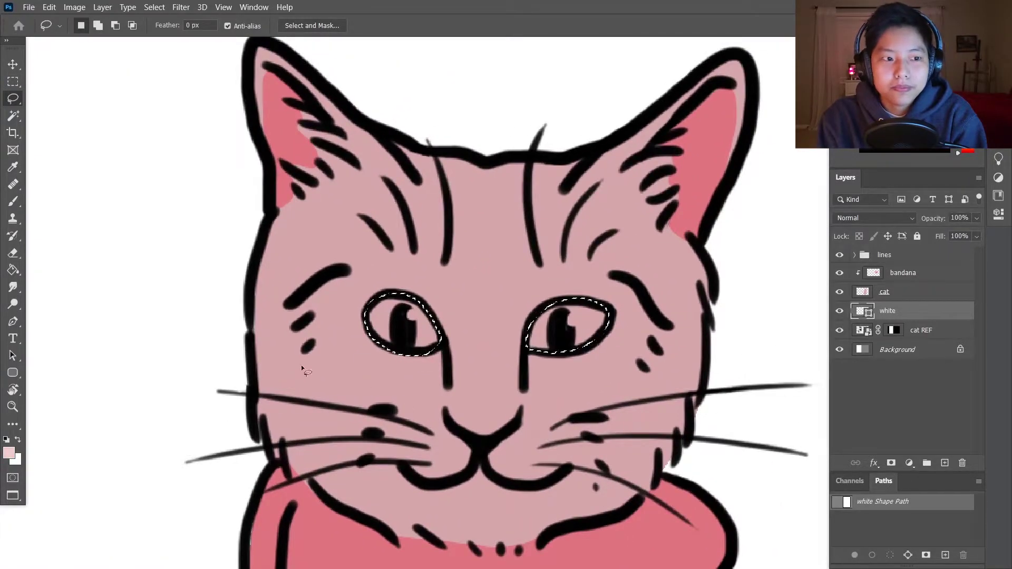
key(g)
click(904, 273)
key(alt+BackSpace)
key(v)
key(ctrl+d)
scroll(682, 434, down, 5)
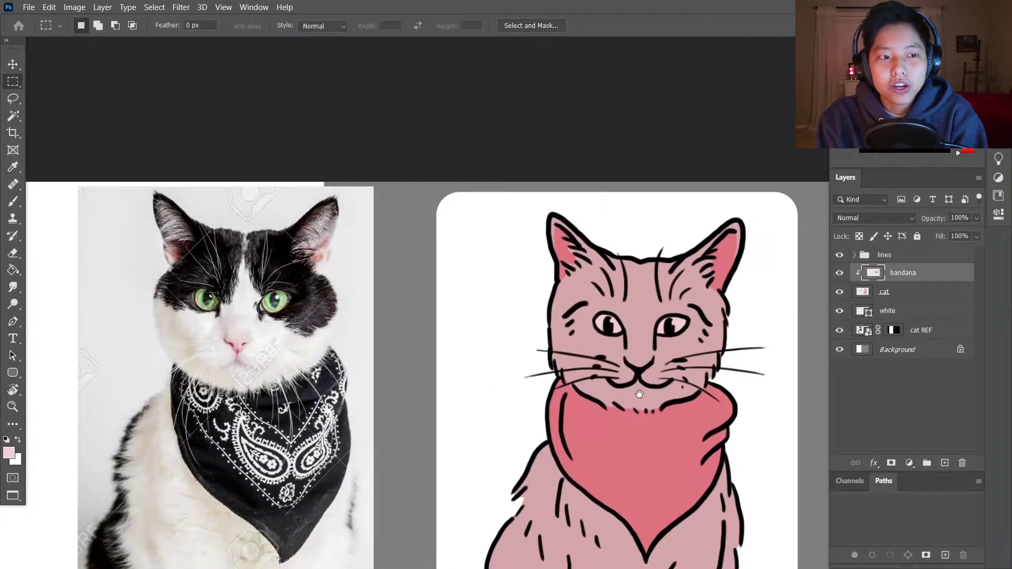
Step: Merge the bandana layer and the cat layer into a single color layer
scroll(682, 434, down, 5)
scroll(592, 388, up, 5)
scroll(592, 388, up, 4)
key(m)
scroll(665, 211, down, 1)
key(w)
click(668, 296)
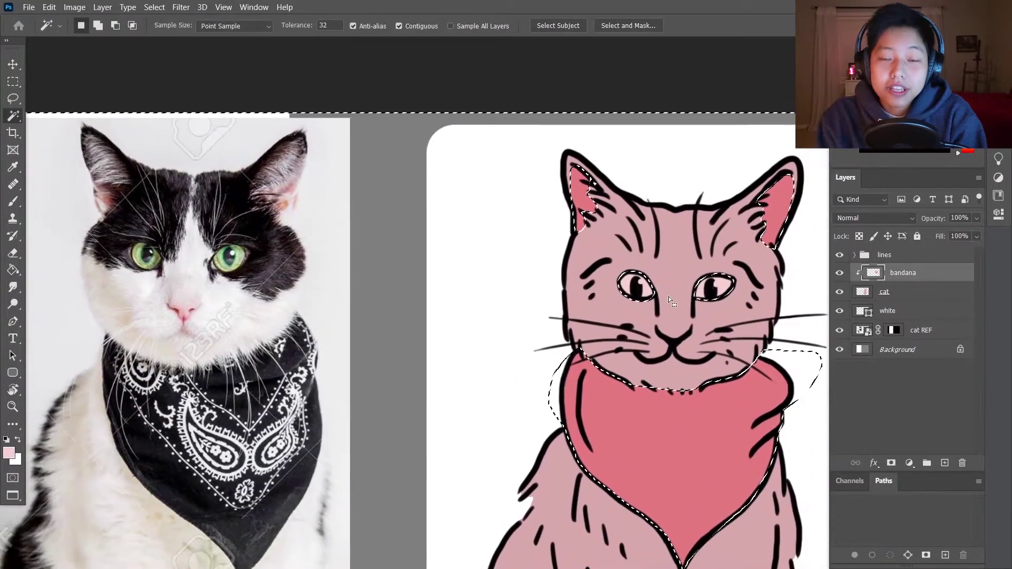
click(923, 292)
click(665, 275)
right_click(923, 293)
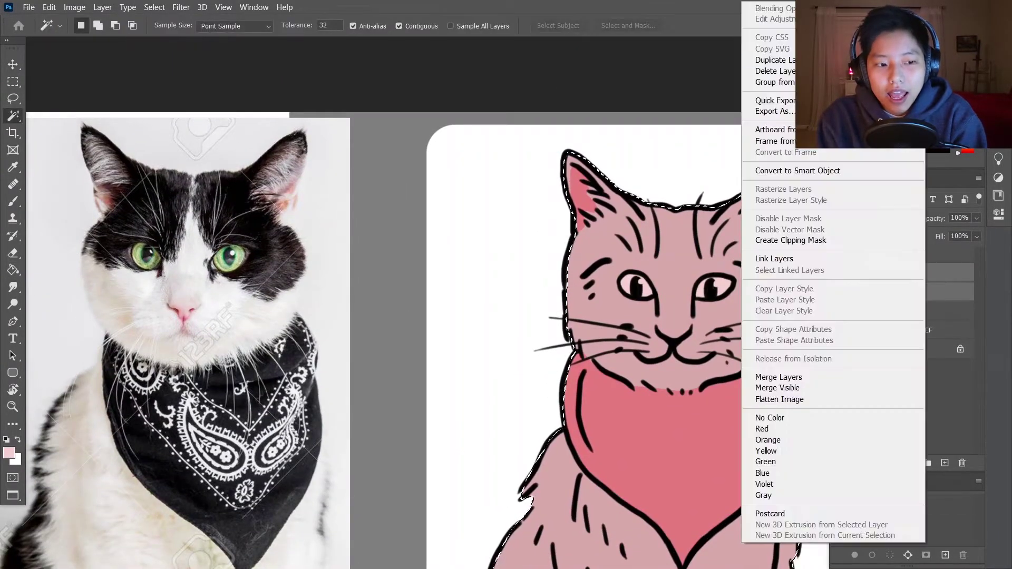
click(766, 70)
Step: Select the face fill, subtract the muzzle and forehead blaze from the selection, and fill the remaining head patches with dark brown
click(675, 271)
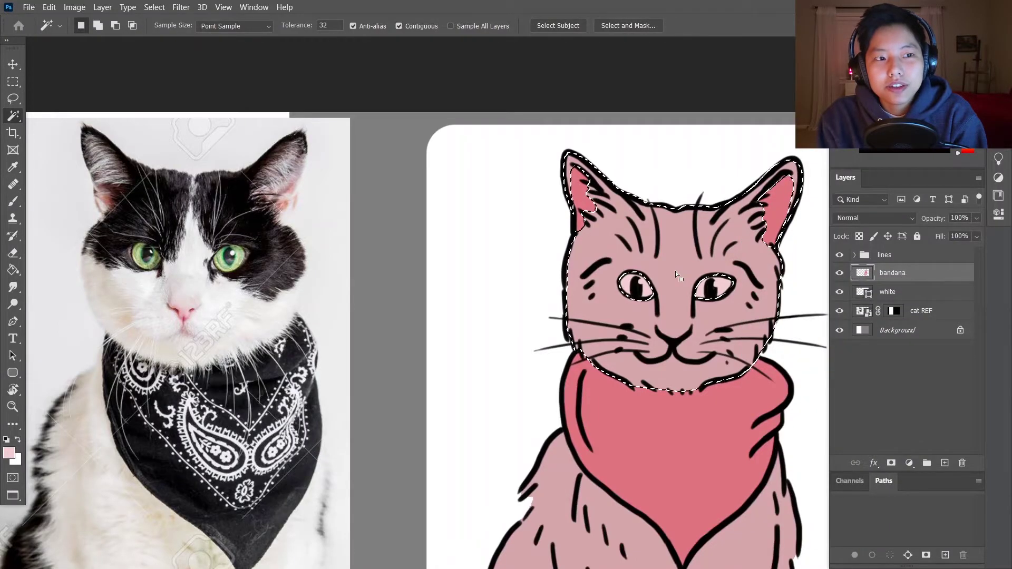
key(v)
key(l)
drag(670, 244, 676, 199)
mouse_move(582, 306)
mouse_down()
mouse_move(673, 423)
mouse_move(793, 311)
mouse_up()
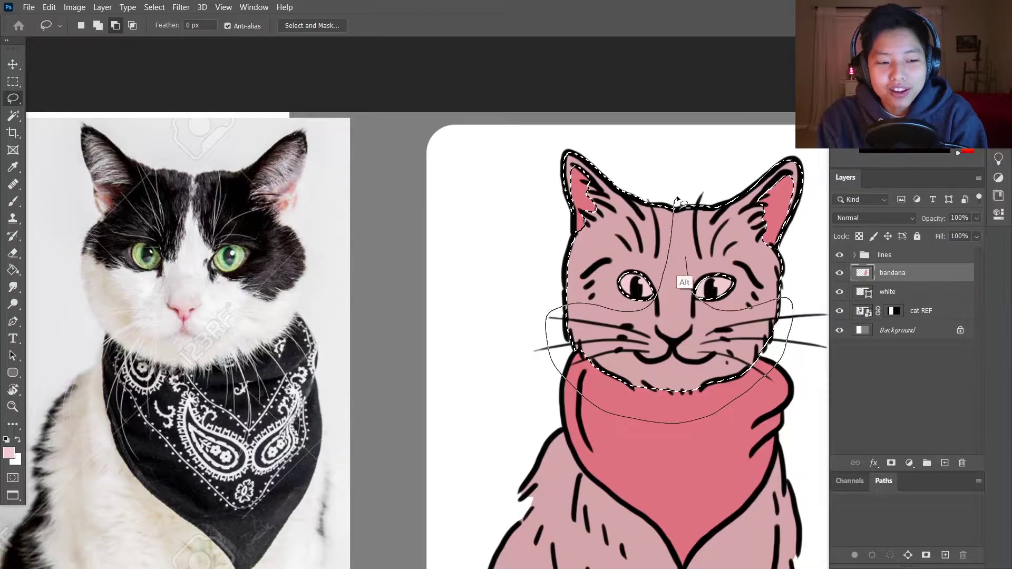
drag(677, 201, 678, 201)
key(g)
click(625, 267)
key(v)
key(ctrl+d)
Step: Lasso the nose and fill it with blue on the bandana layer
key(l)
drag(633, 348, 636, 360)
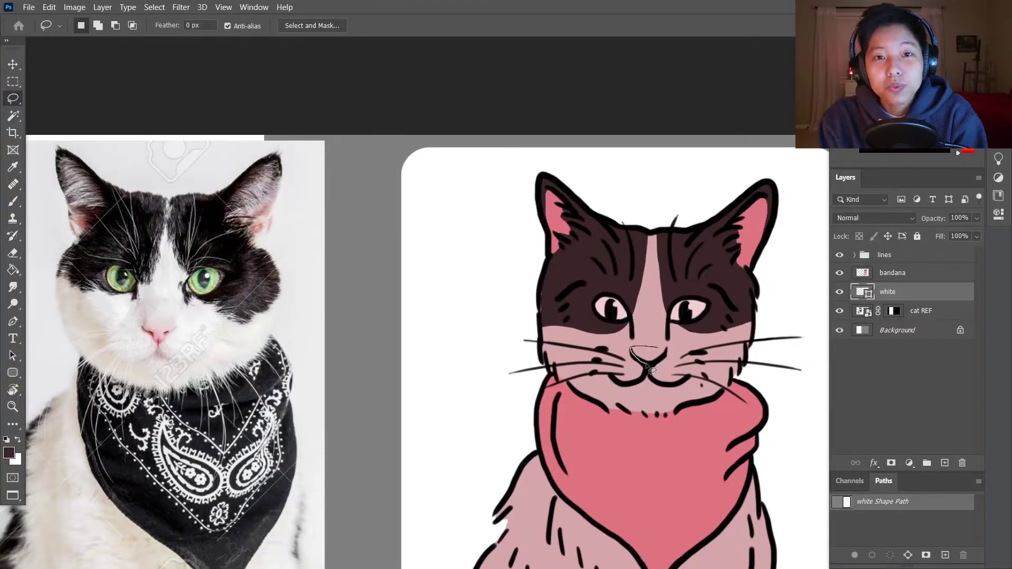
scroll(684, 351, up, 2)
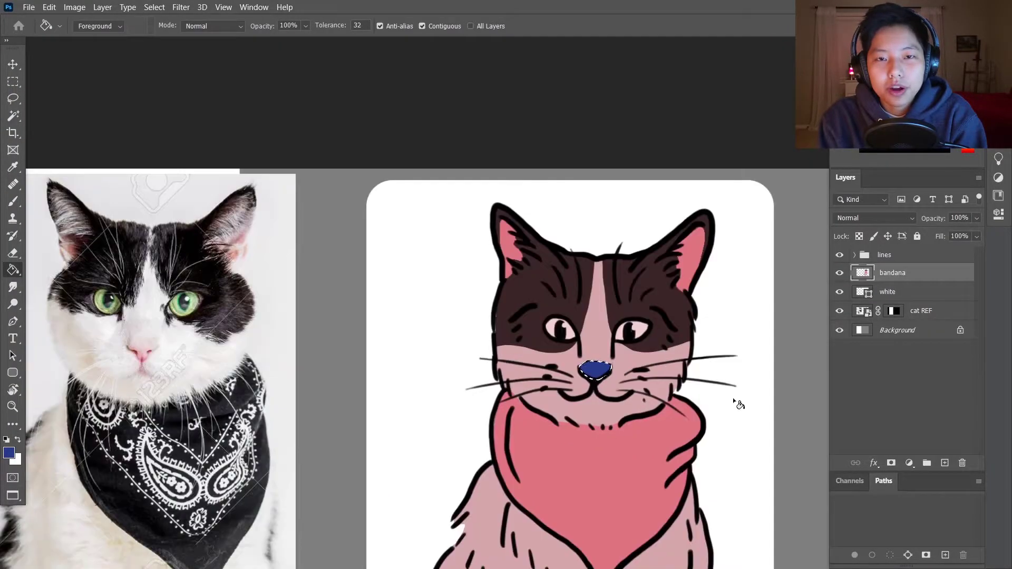
key(v)
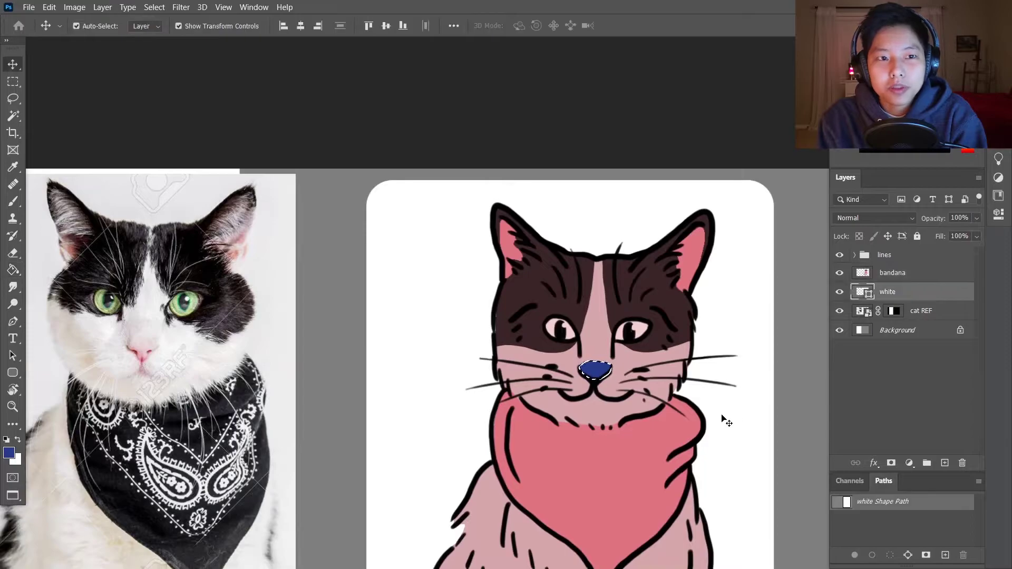
Step: Fill both eyes with pale lavender and return to the bandana layer with the Brush
key(m)
scroll(680, 363, up, 2)
key(w)
key(alt+bracketright)
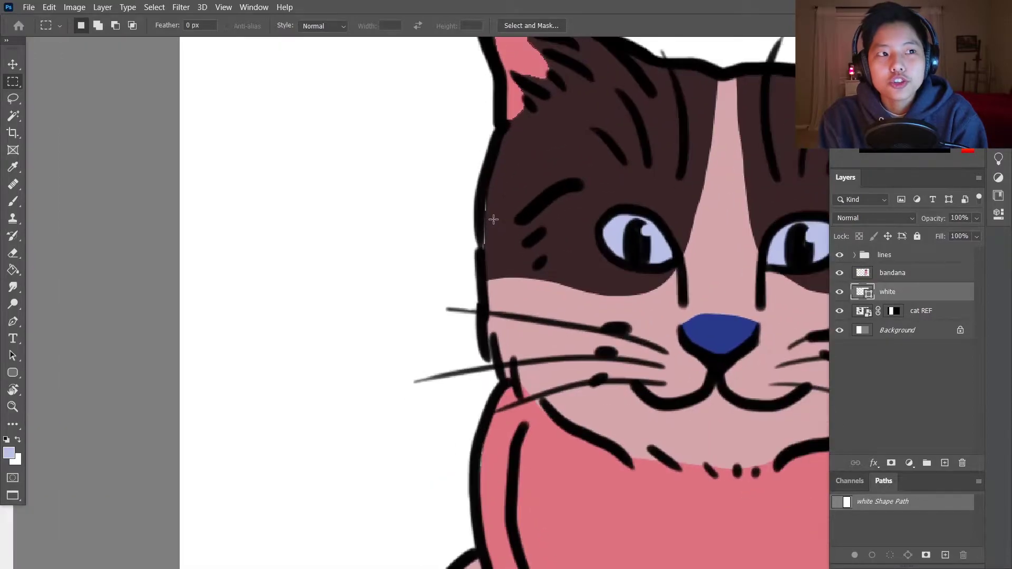
key(b)
key(alt+bracketright)
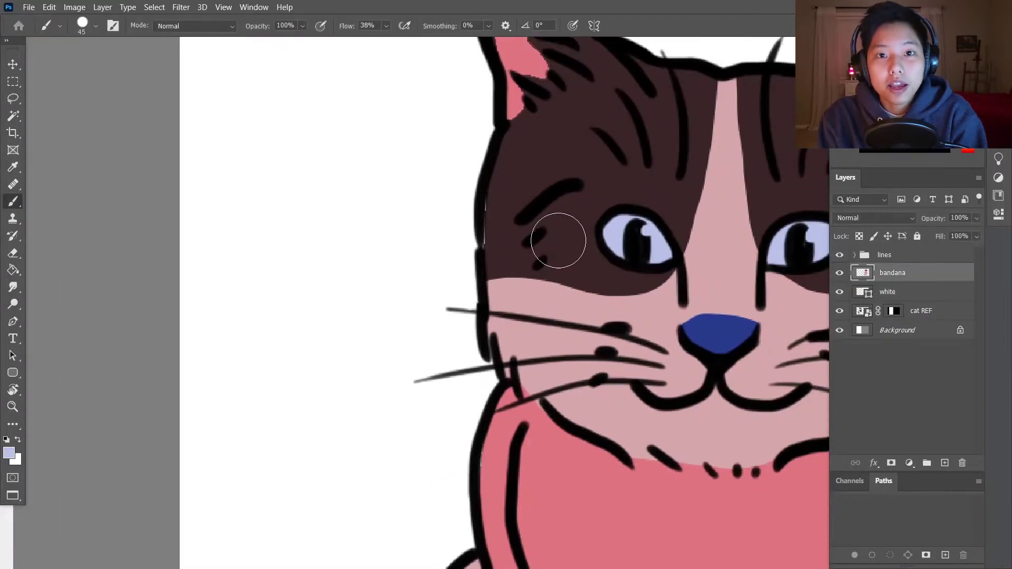
Step: Lasso the dark patch along the cat's back, from the bandana down to the haunch, and fill it with dark brown
scroll(496, 212, down, 4)
scroll(338, 264, up, 3)
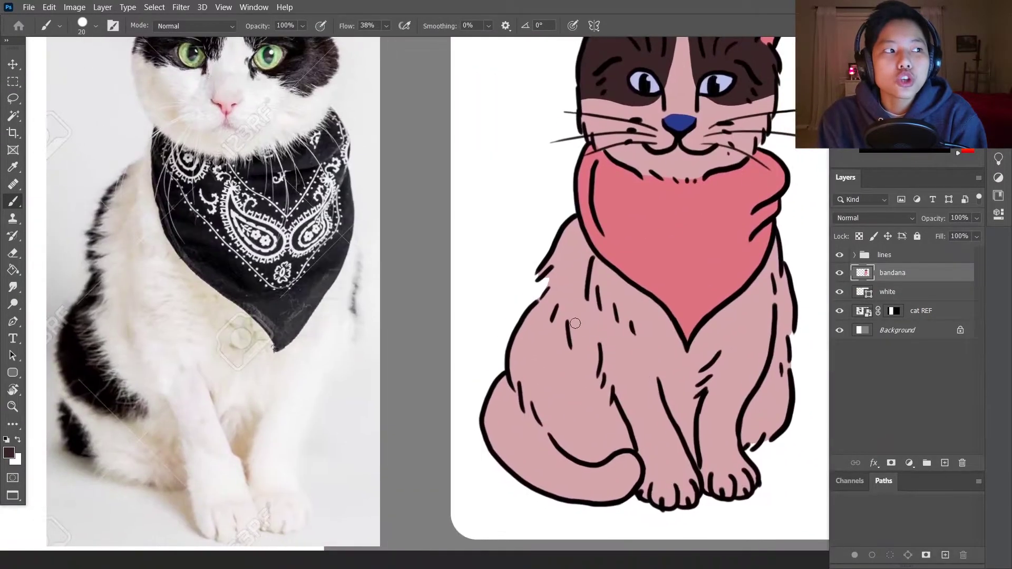
key(l)
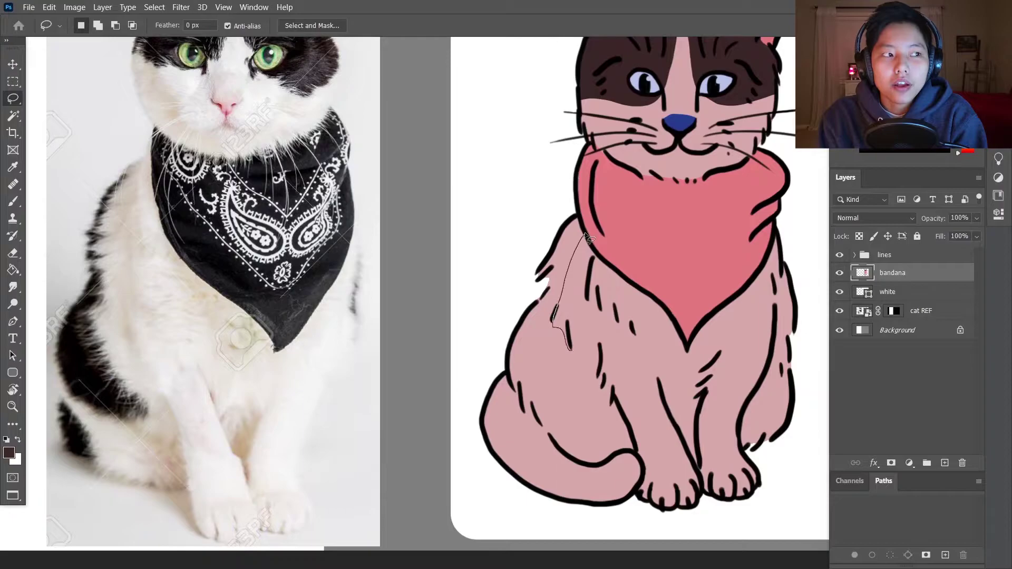
drag(586, 243, 585, 241)
mouse_move(560, 433)
mouse_down()
mouse_move(596, 407)
mouse_move(522, 253)
mouse_move(554, 430)
mouse_up()
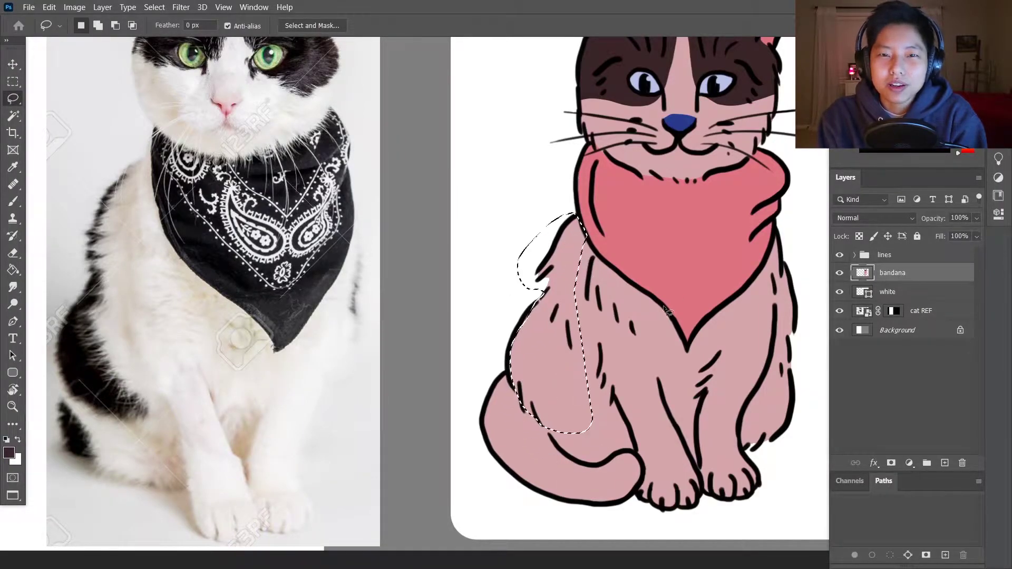
key(slash)
key(alt+BackSpace)
key(ctrl+d)
Step: Lasso the tail except for its tip and fill it with the same dark brown
drag(557, 299, 553, 295)
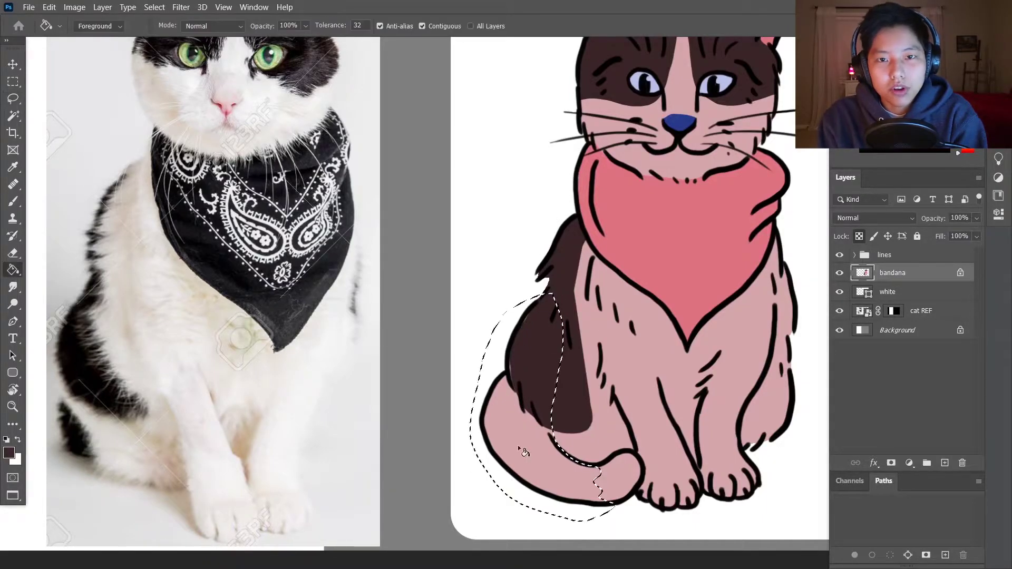
key(alt+BackSpace)
key(ctrl+d)
Step: Lasso along the inner edge of the dark back patch and reshape it into an irregular fur border with dusty pink
key(m)
key(ctrl+minus)
key(l)
mouse_move(528, 232)
mouse_down()
mouse_move(497, 389)
mouse_move(530, 234)
mouse_move(522, 222)
mouse_up()
key(slash)
key(Delete)
key(ctrl+d)
key(alt+BackSpace)
key(ctrl+d)
key(m)
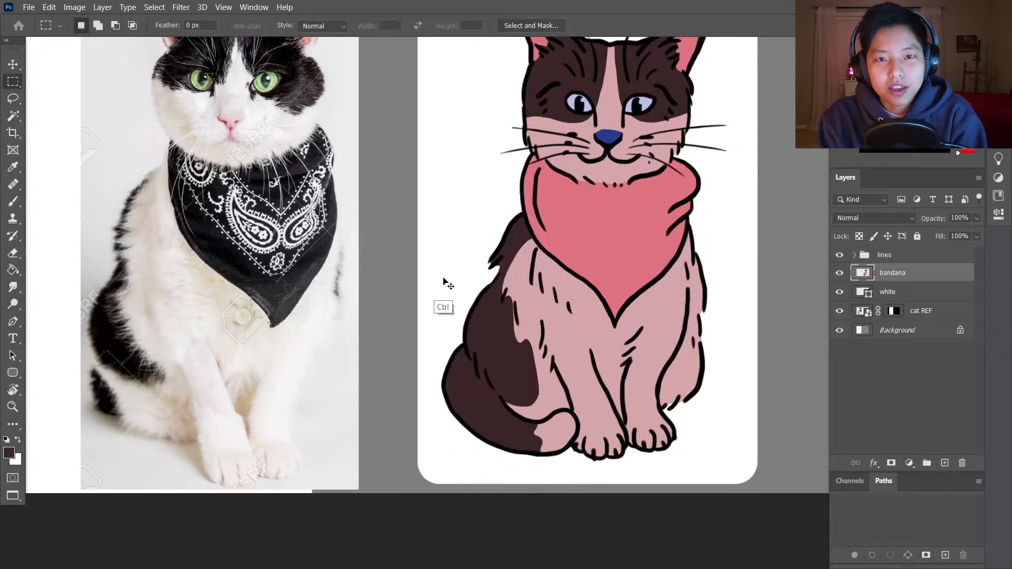
Step: Lasso the fur behind the right front leg down to just above the hind paw and fill it with dark brown
key(ctrl+plus)
key(ctrl+plus)
key(l)
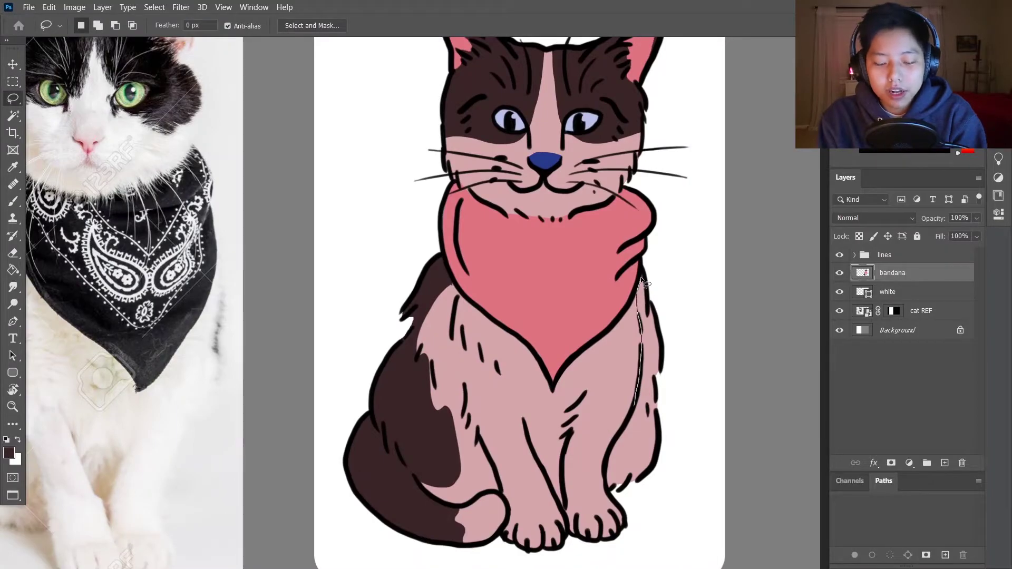
drag(674, 471, 659, 466)
key(alt+BackSpace)
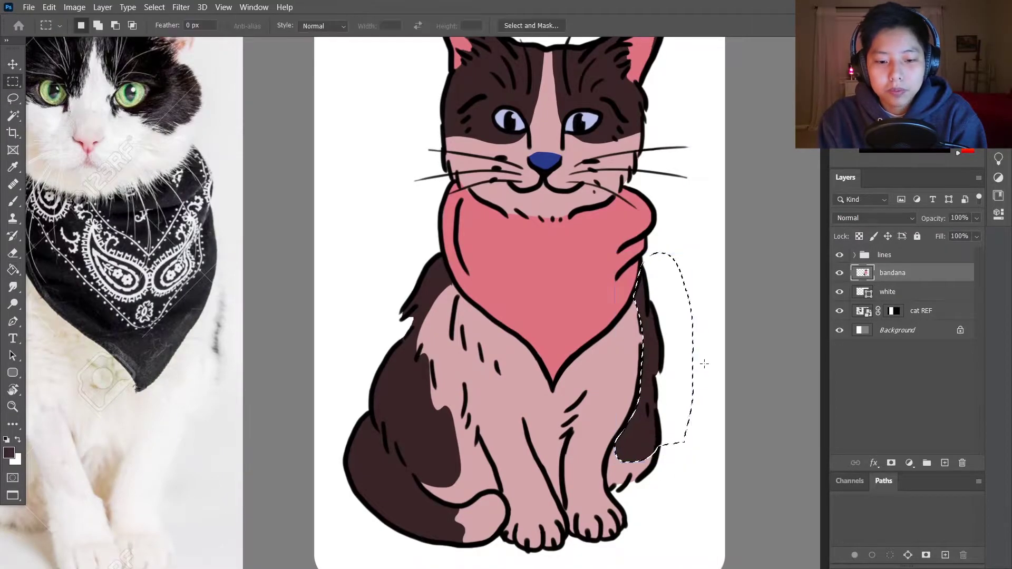
key(ctrl+d)
key(m)
key(ctrl+minus)
key(ctrl+minus)
key(ctrl+plus)
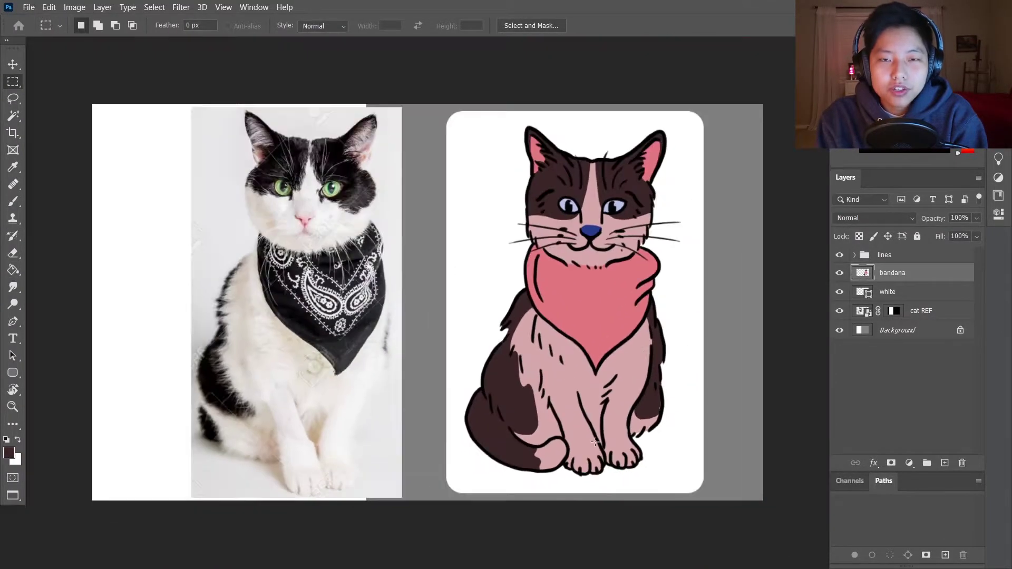
Step: Rename the bandana layer as color and recolor the light and dark fur with off-white and brownish black sampled from the photo
key(ctrl+minus)
key(ctrl+plus)
key(g)
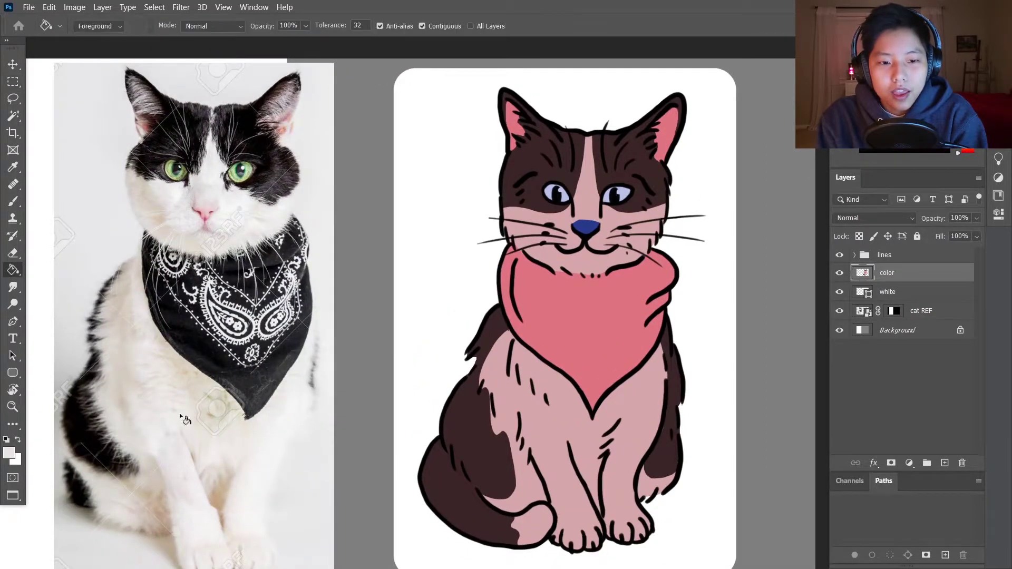
click(510, 374)
alt+click(108, 430)
Step: Recolor both inner ears with the pink sampled from the photo's ear
alt+click(283, 119)
click(514, 126)
click(662, 132)
Step: Recolor both eyes green and the nose light pink using colors sampled from the photo
alt+click(245, 172)
click(554, 194)
click(621, 195)
alt+click(210, 210)
click(585, 227)
Step: Touch up the color edges with a 20 px brush, painting off-white fur tufts where the chin overlaps the bandana
key(ctrl+plus)
key(ctrl+plus)
key(b)
alt+click(434, 370)
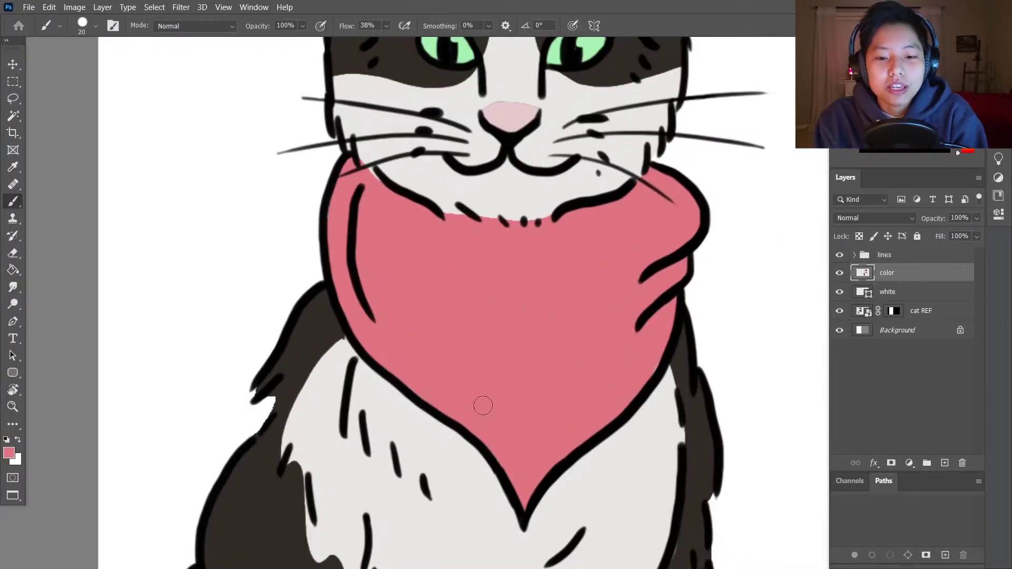
scroll(527, 217, down, 10)
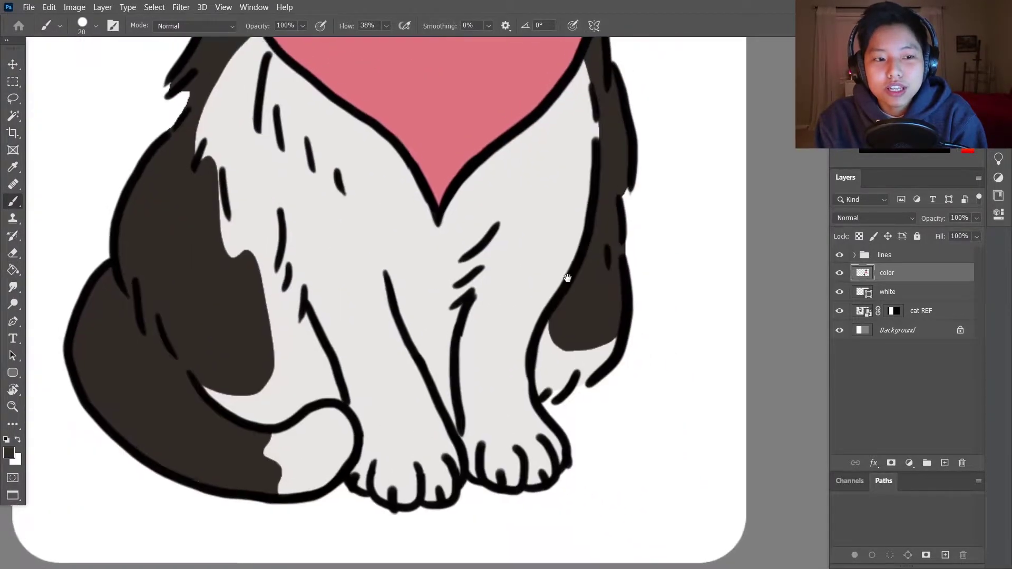
scroll(610, 425, up, 12)
key(d)
alt+click(275, 383)
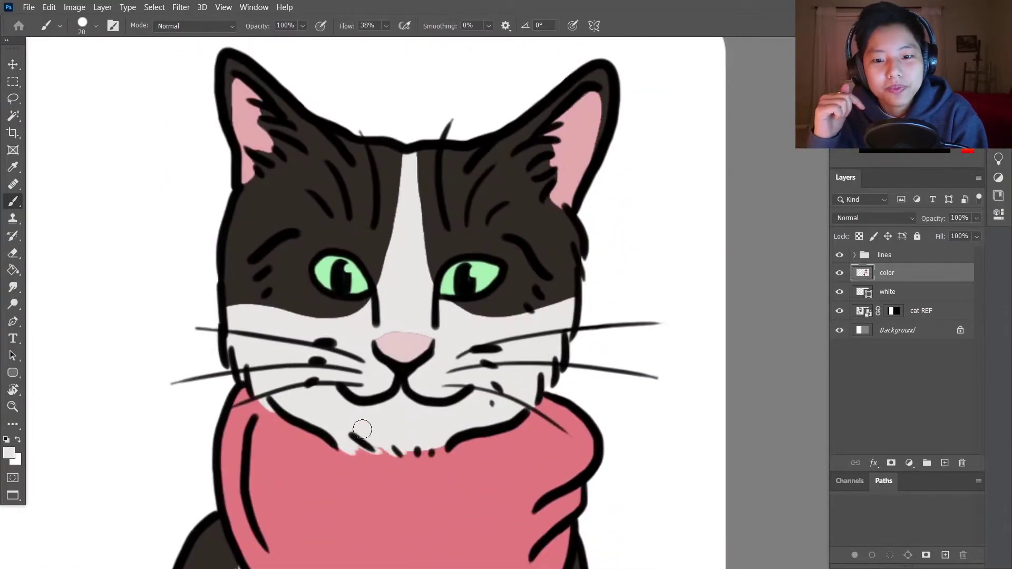
Step: Clean up the edges between the inner-ear pink and the dark fur with sampled colors on both ears
scroll(541, 327, up, 3)
alt+click(561, 211)
drag(525, 227, 549, 201)
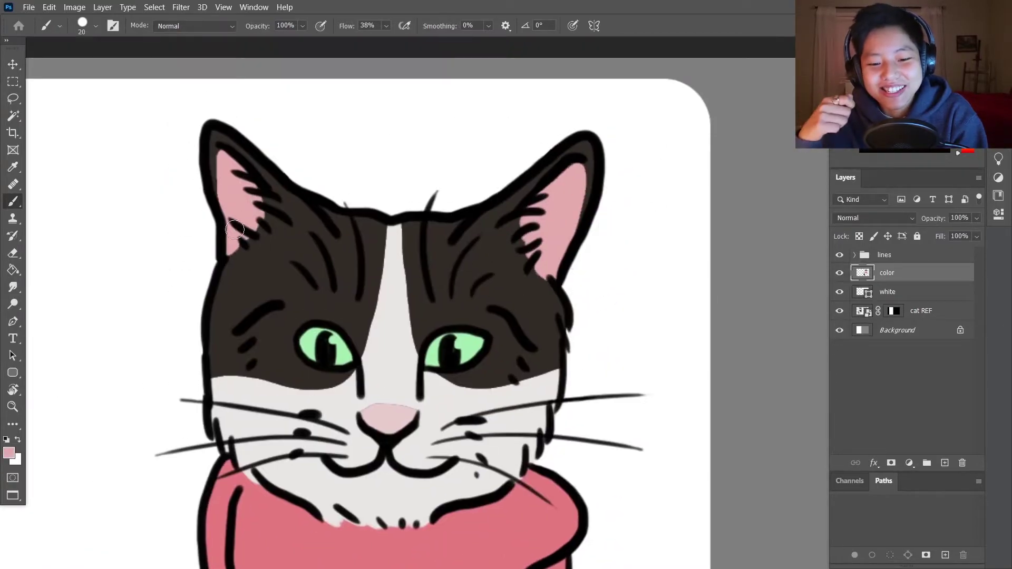
alt+click(541, 211)
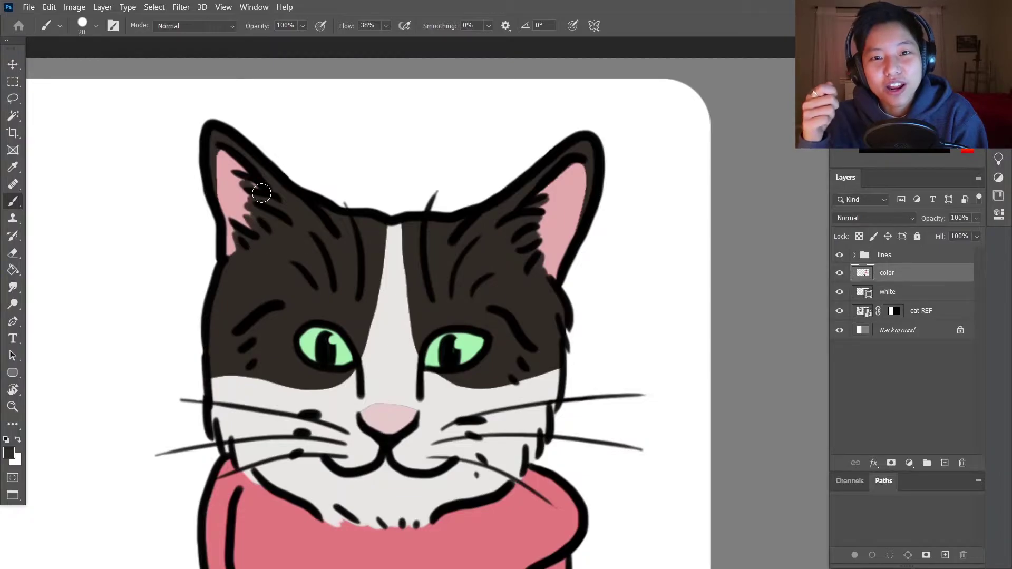
Step: Select the bandana area and fill it with medium gray on a new layer named bandana
scroll(252, 195, down, 5)
scroll(575, 317, up, 5)
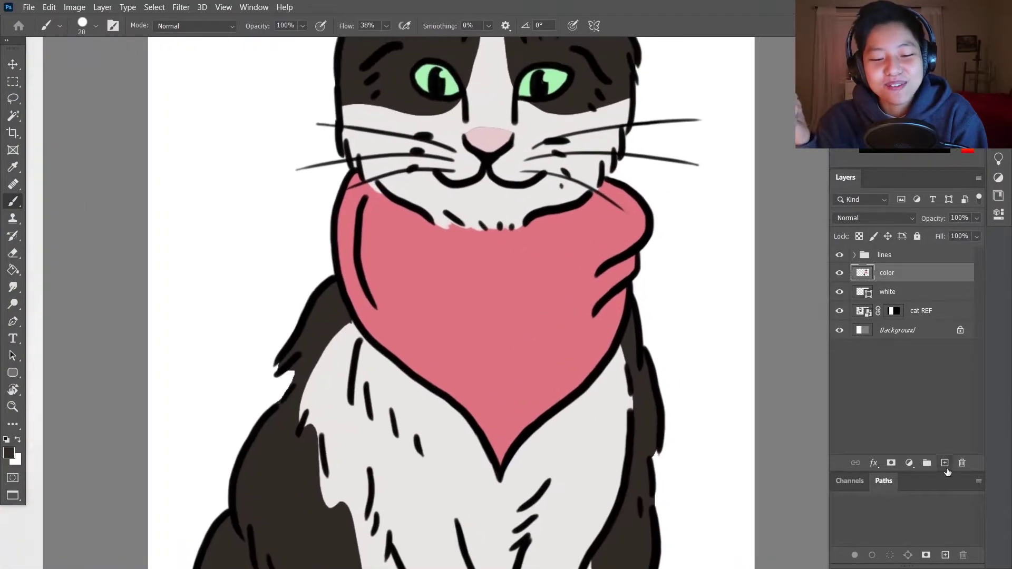
click(946, 466)
key(w)
scroll(513, 332, down, 5)
scroll(501, 310, up, 3)
click(504, 311)
double_click(897, 273)
text(bandana)
key(Return)
key(g)
key(alt+BackSpace)
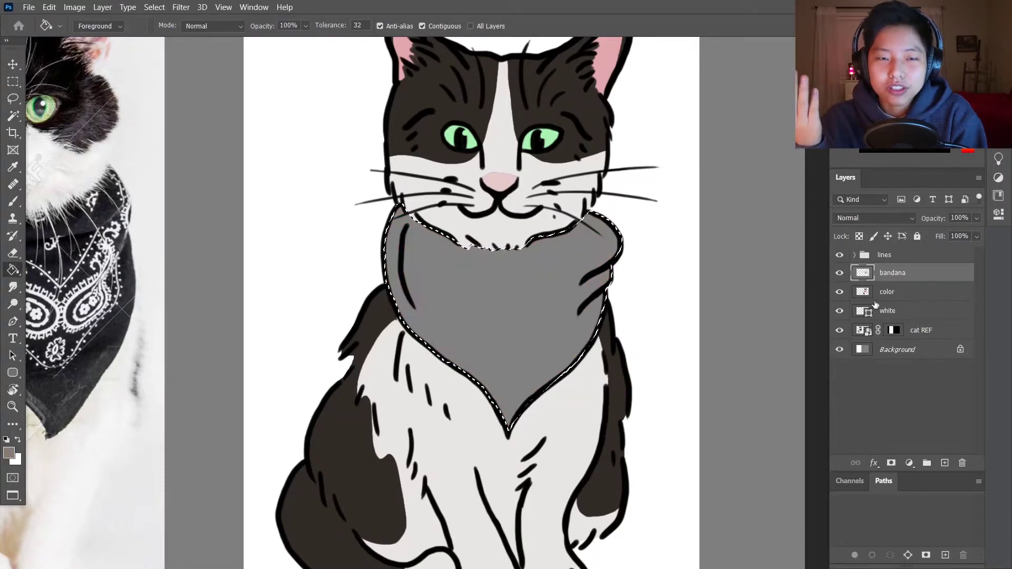
Step: Add a layer named colors above the bandana layer and clip it to the bandana
click(945, 463)
double_click(896, 273)
text(colors)
key(Return)
key(ctrl+alt+g)
Step: Lasso a curved diagonal band down the bandana's left side and fill it with purple on the colors layer
key(l)
drag(441, 216, 435, 201)
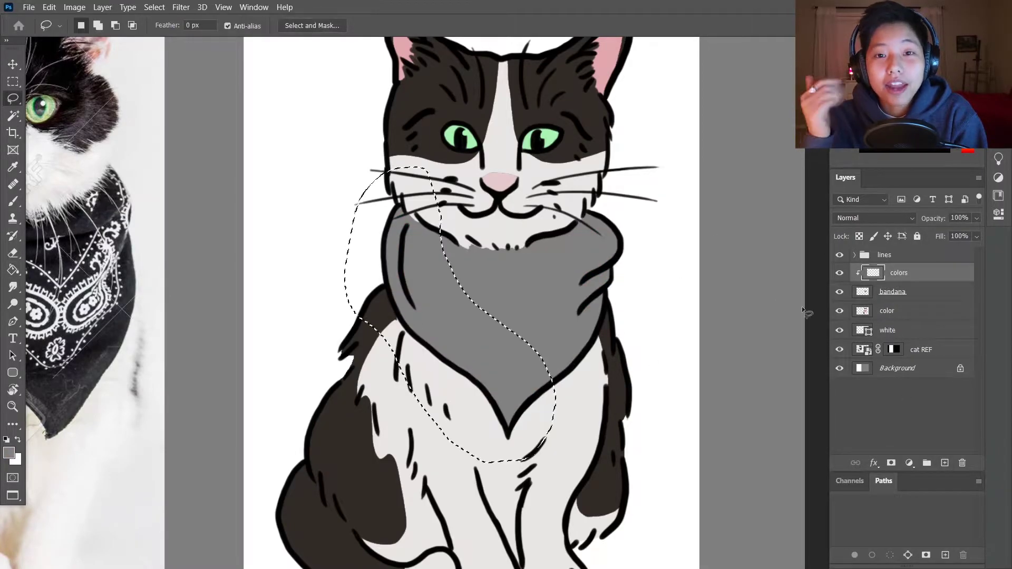
key(a)
key(alt+BackSpace)
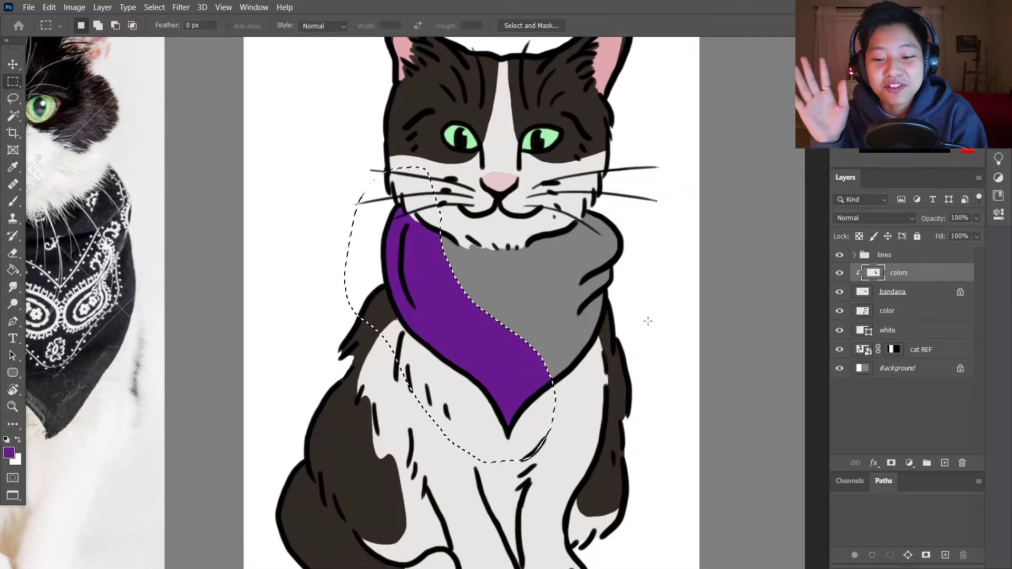
key(ctrl+d)
key(m)
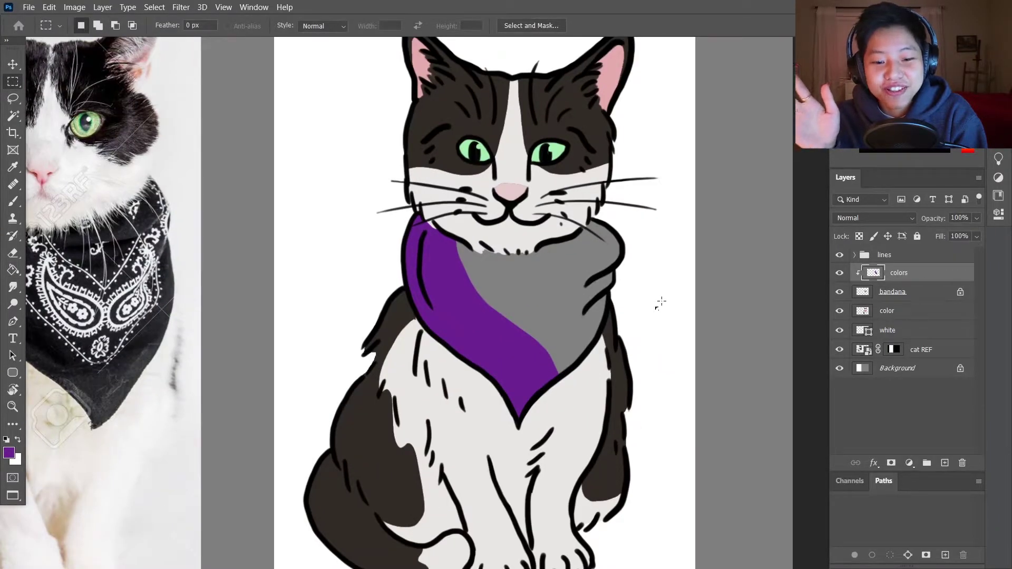
Step: Recolor the first bandana band very dark purple and fill a second diagonal band beside it with bright purple
key(g)
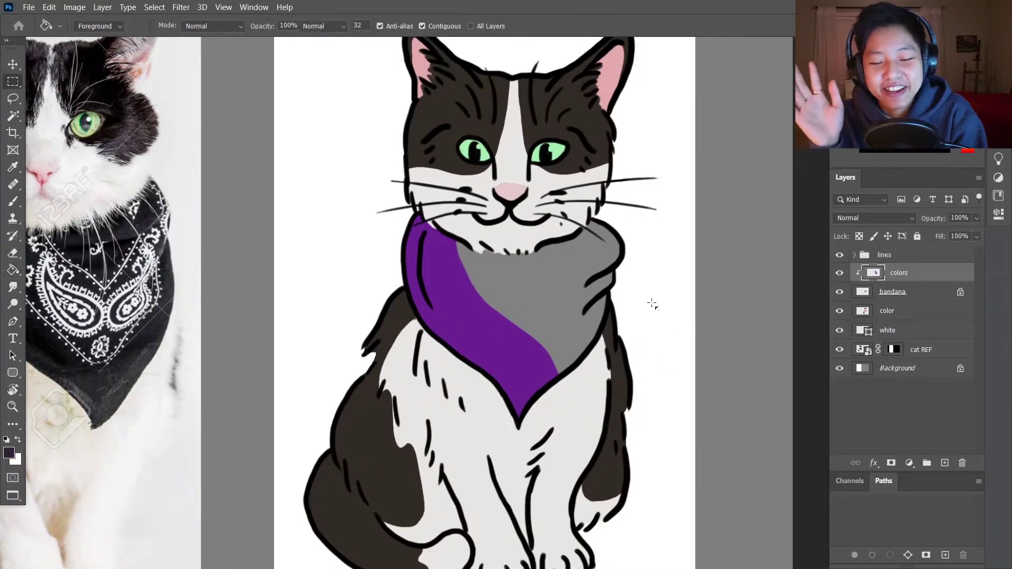
click(476, 329)
key(l)
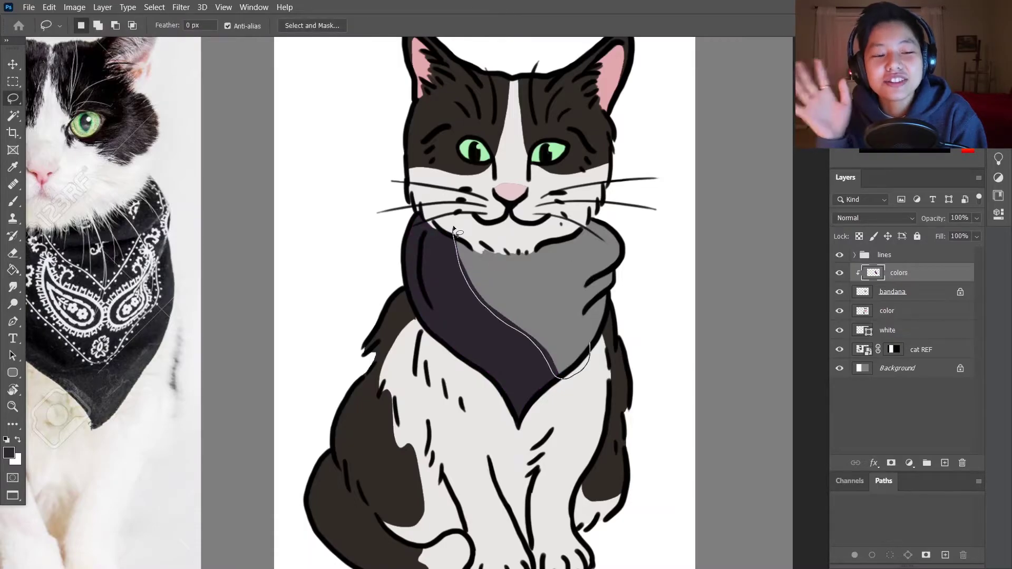
key(g)
key(alt+BackSpace)
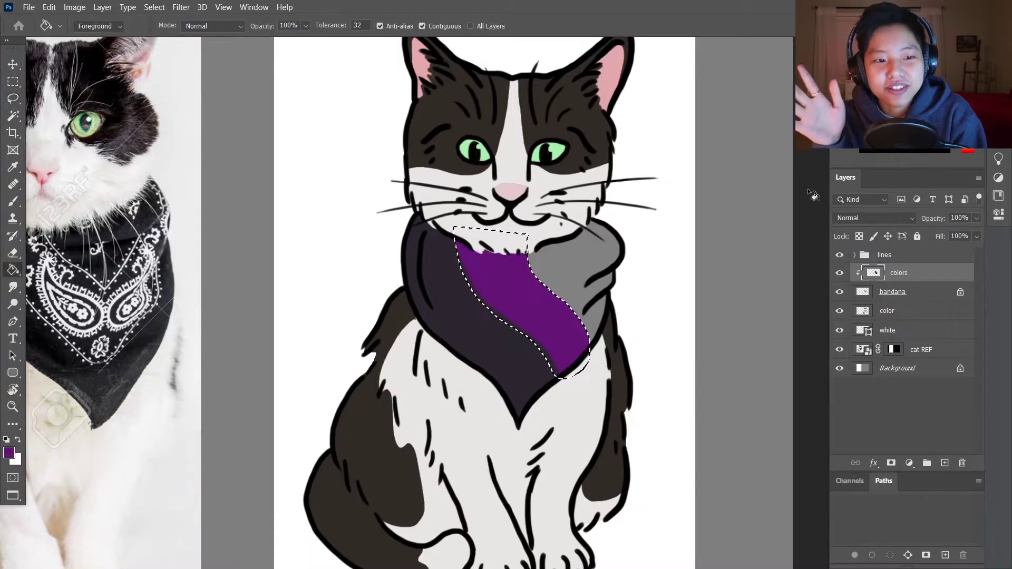
Step: Lasso a third diagonal band on the bandana beside the bright purple one and fill it with light gray
key(l)
mouse_move(526, 240)
mouse_down()
mouse_move(592, 349)
mouse_move(598, 298)
mouse_up()
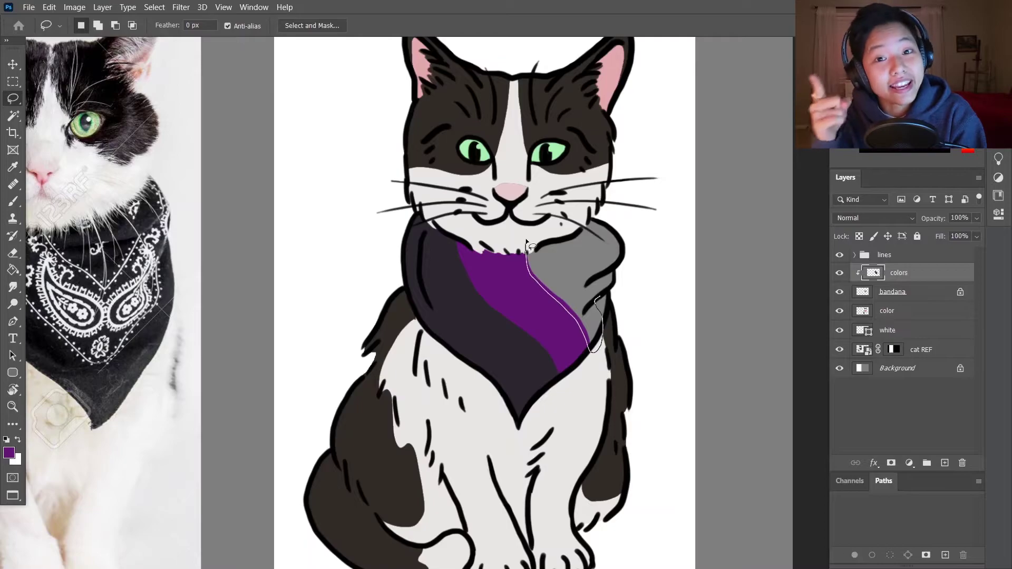
mouse_move(527, 243)
mouse_down()
mouse_move(588, 281)
mouse_move(602, 340)
mouse_move(582, 356)
mouse_move(516, 244)
mouse_up()
key(shift)
key(ctrl+d)
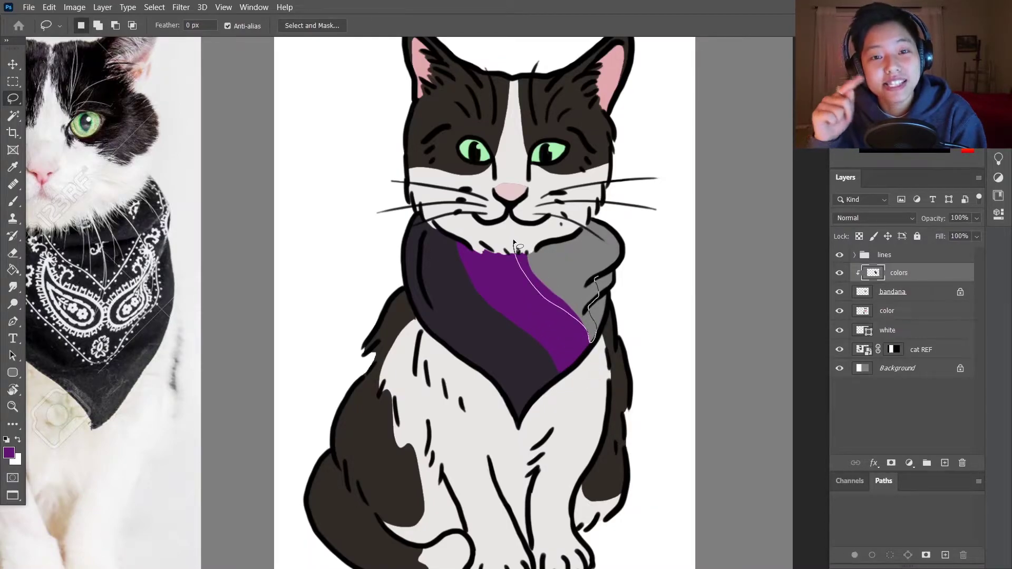
key(i)
click(589, 374)
key(alt+BackSpace)
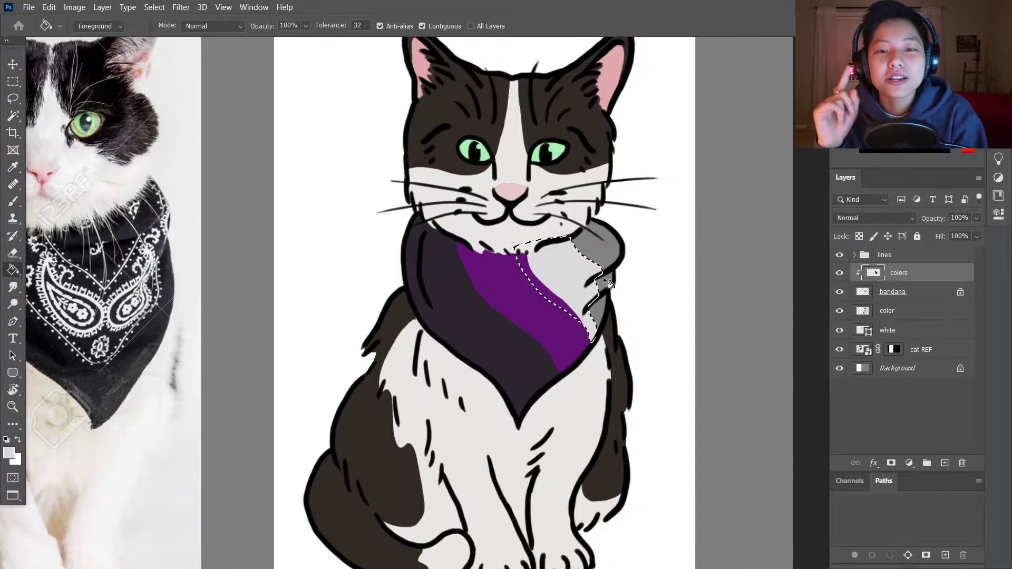
Step: Lasso the remaining area along the bandana's right folds, fill it with yellow and clear the selection
key(w)
click(609, 248)
key(alt+bracketleft)
key(alt+bracketright)
key(l)
drag(574, 220, 565, 225)
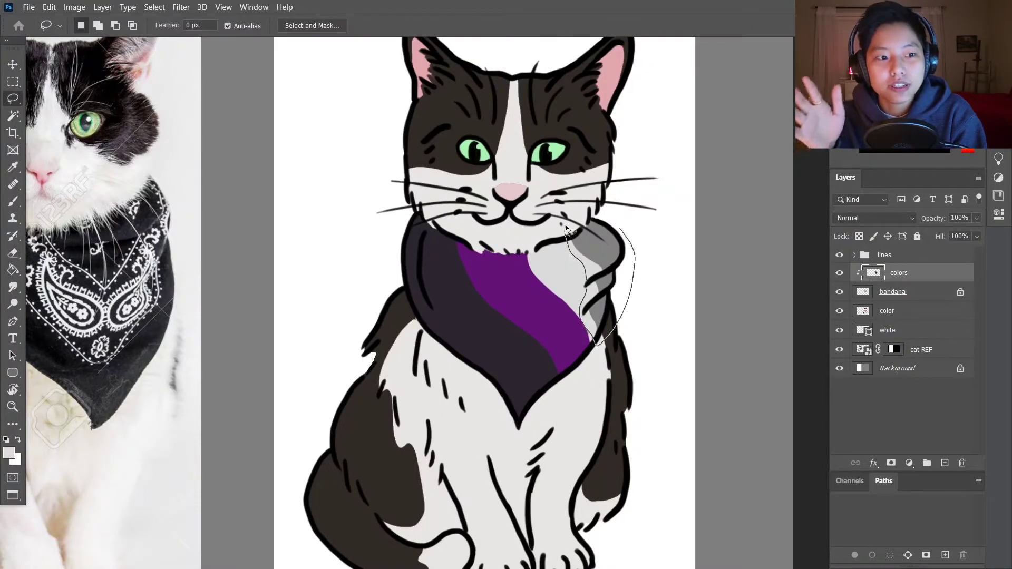
key(alt+BackSpace)
key(a)
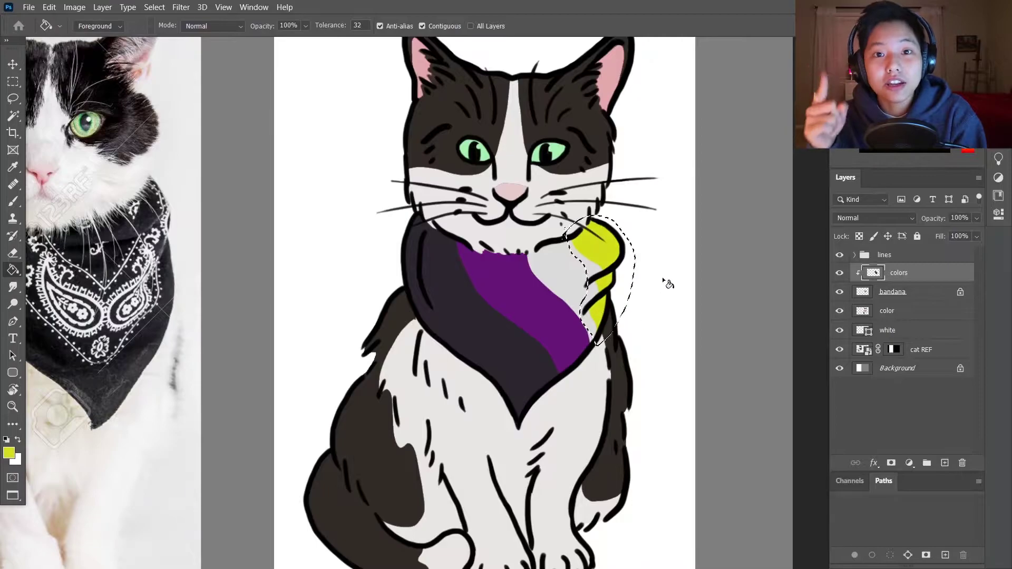
key(ctrl+0)
click(11, 78)
key(ctrl+d)
ctrl+click(672, 255)
key(ctrl+minus)
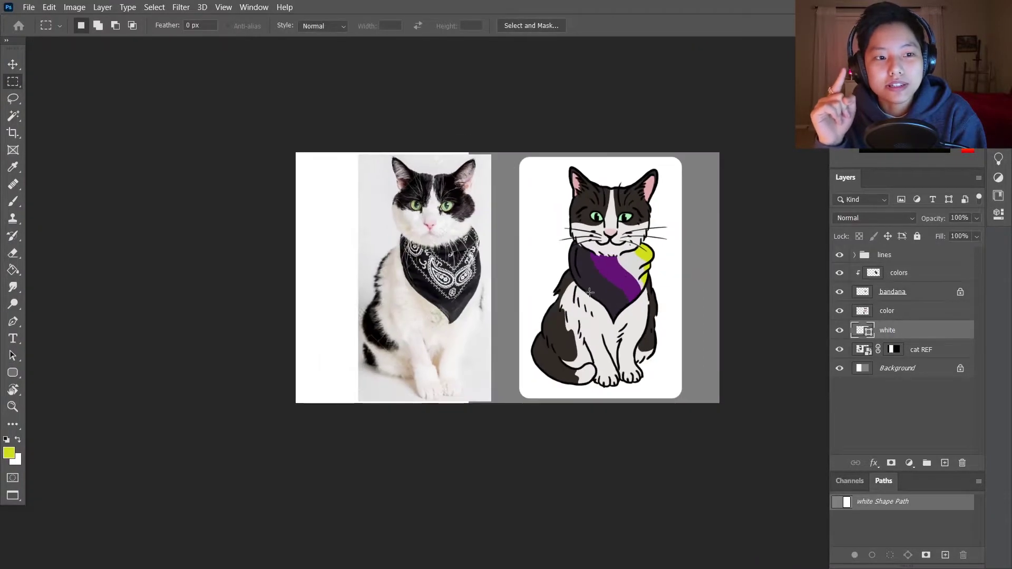
scroll(589, 293, up, 3)
Step: Turn off the transparent pixel lock on the bandana layer
click(897, 291)
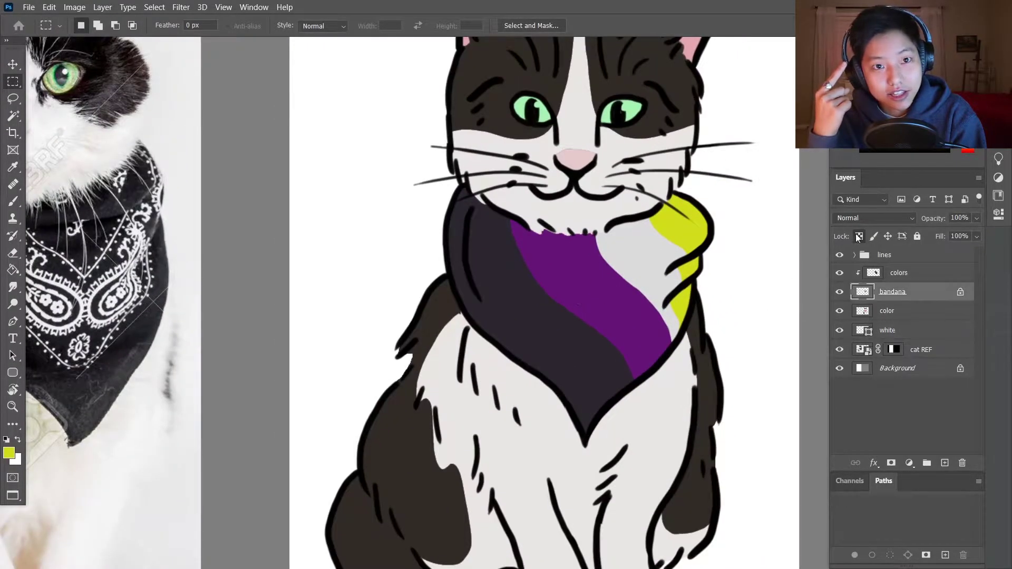
key(b)
alt+click(566, 266)
click(860, 236)
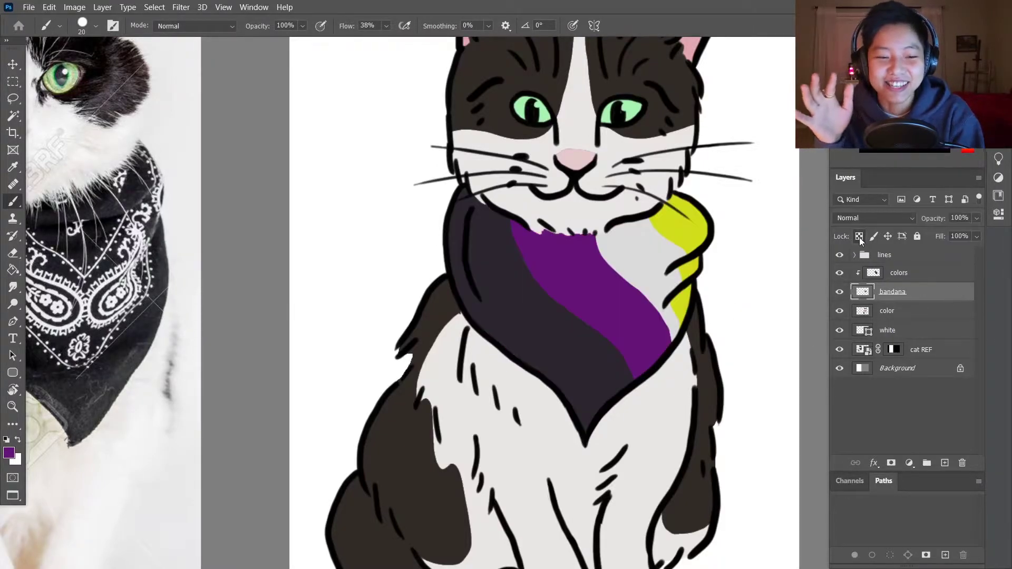
Step: Brush light gray over the purple band's edge and yellow over the gray band's edge to reshape the stripes on the colors layer
key(alt+])
alt+click(622, 242)
drag(581, 235, 667, 335)
alt+click(681, 222)
drag(633, 221, 668, 258)
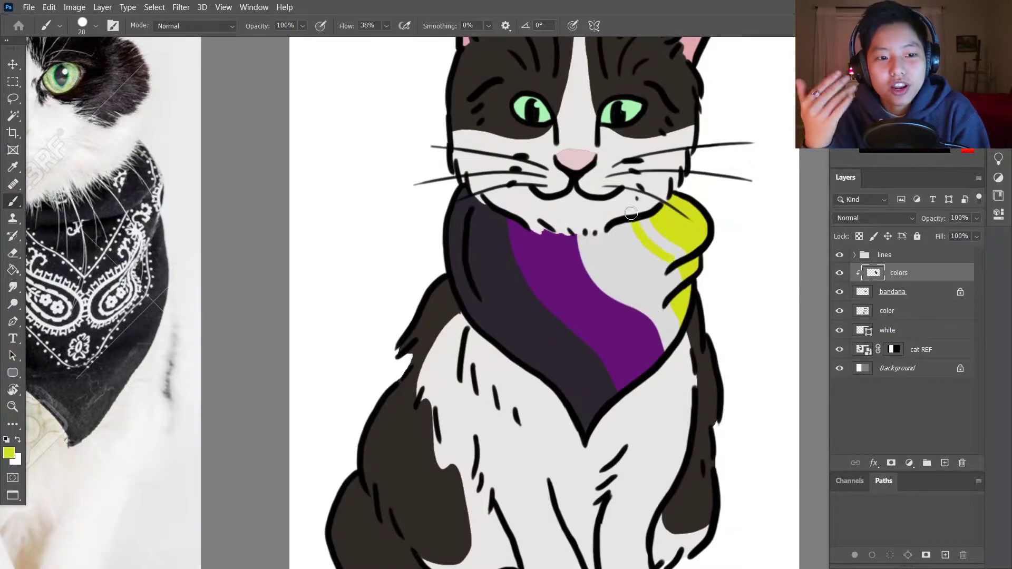
alt+click(658, 289)
drag(667, 266, 673, 340)
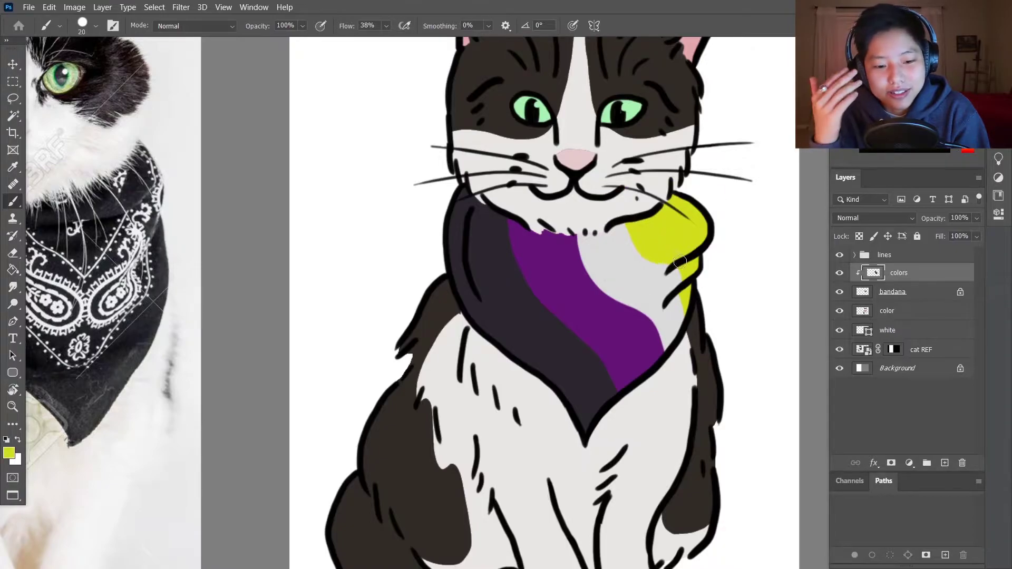
Step: Refine the stripe edges with sampled light gray, yellow and purple brush strokes, extending the purple band's upper right edge
key(h)
mouse_move(681, 264)
mouse_down()
mouse_move(614, 234)
mouse_move(654, 289)
mouse_up()
key(h)
alt+click(654, 289)
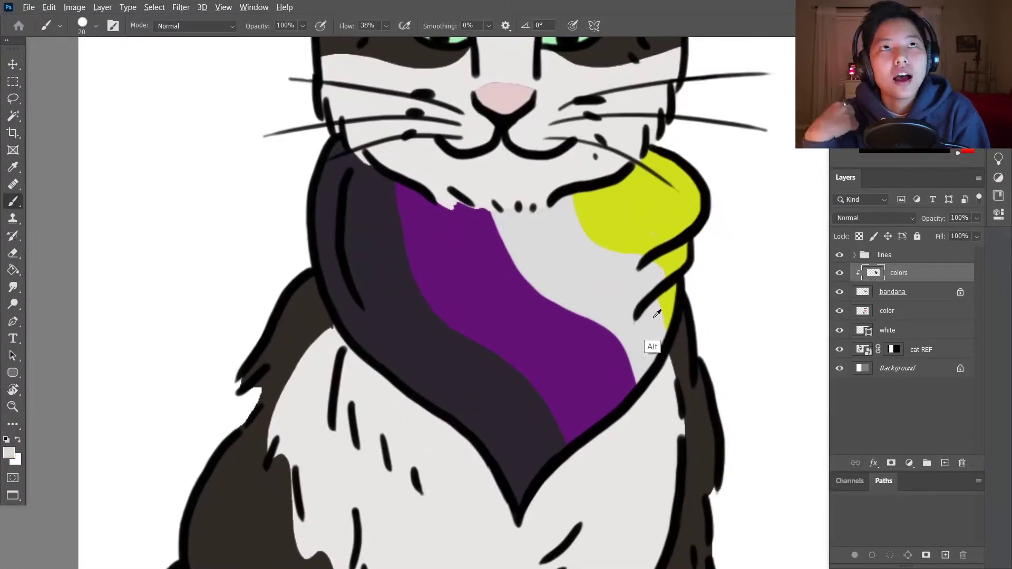
key(h)
mouse_move(663, 356)
mouse_down()
mouse_move(606, 317)
mouse_move(561, 339)
mouse_up()
alt+click(560, 339)
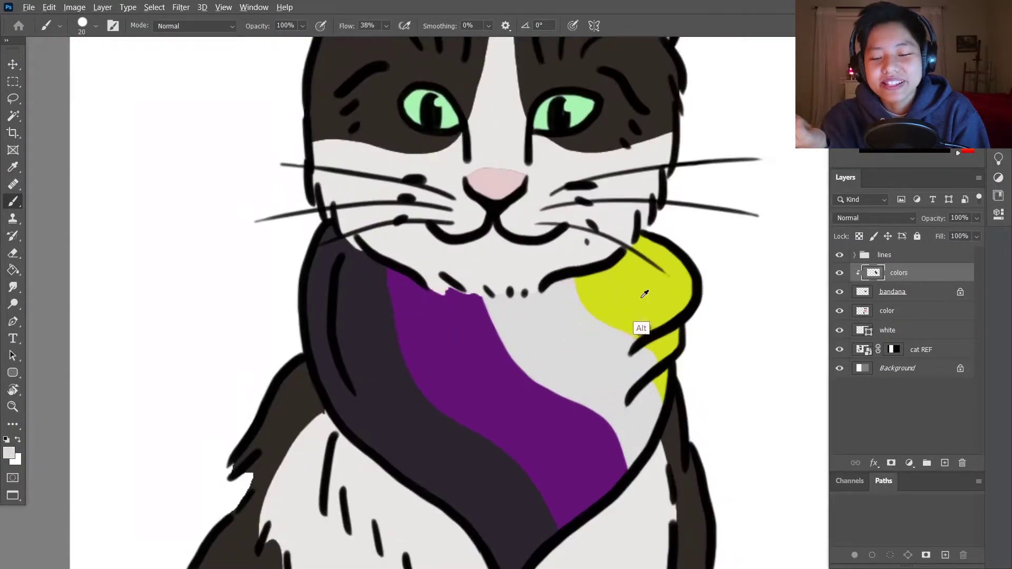
alt+click(644, 300)
scroll(618, 280, down, 2)
alt+click(495, 295)
drag(514, 272, 515, 284)
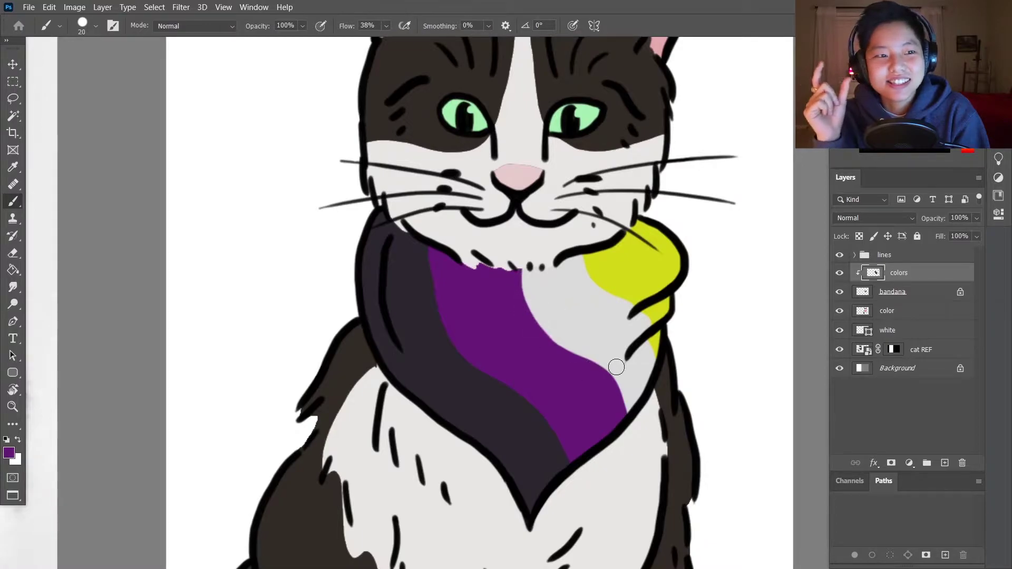
key(ctrl+0)
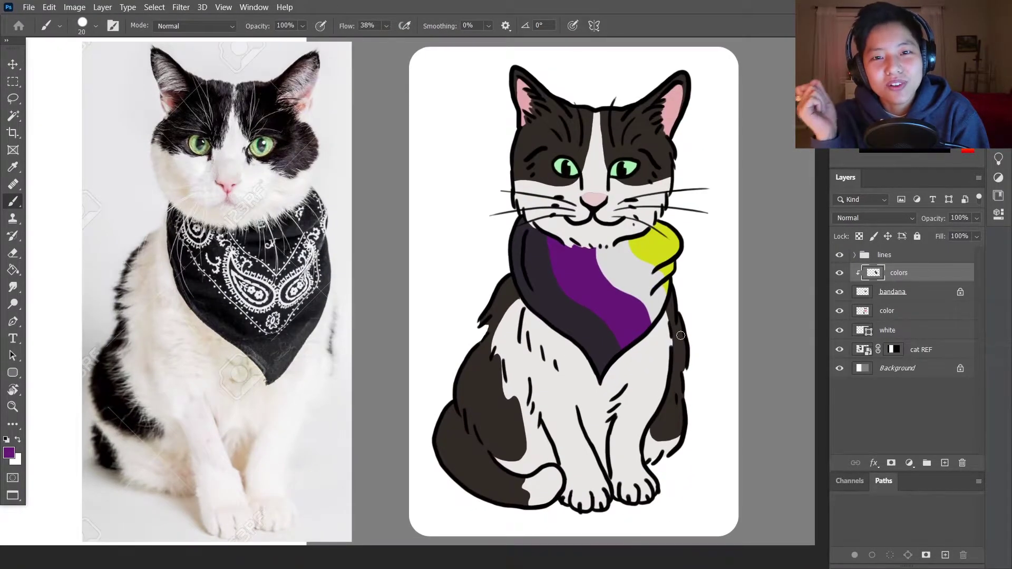
Step: Rename the clipped colors layer to flag and make the color layer active
click(888, 310)
key(g)
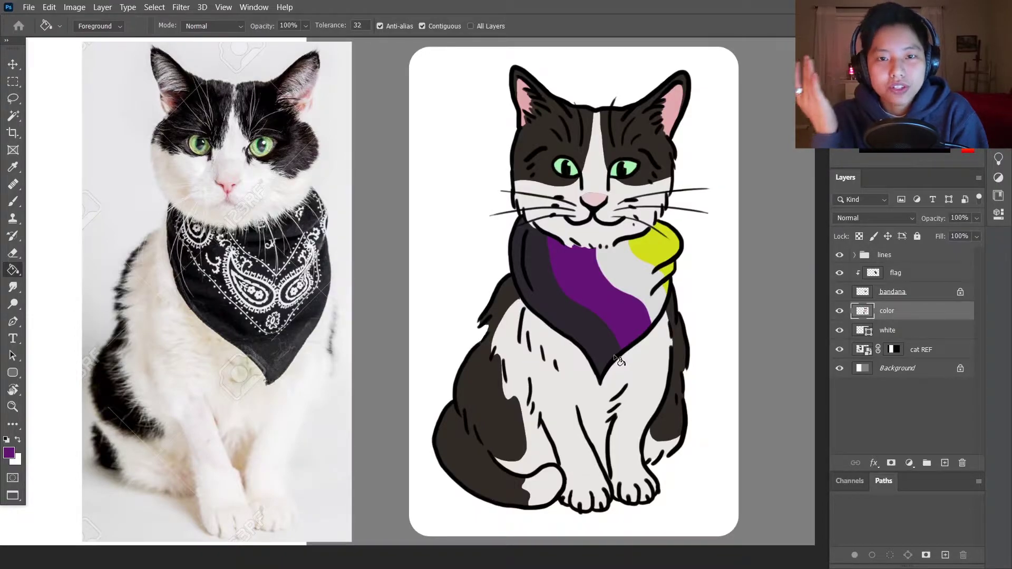
scroll(626, 372, down, 2)
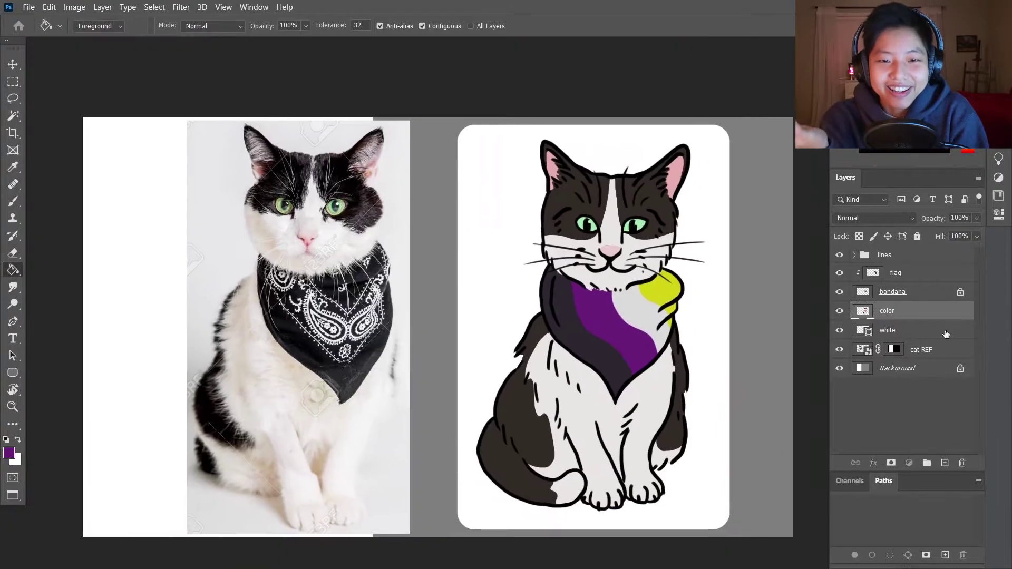
Step: Duplicate the white rounded card shape and scale the copy down to 96.34%, centered behind the cat
click(887, 330)
key(ctrl+f)
key(Escape)
key(v)
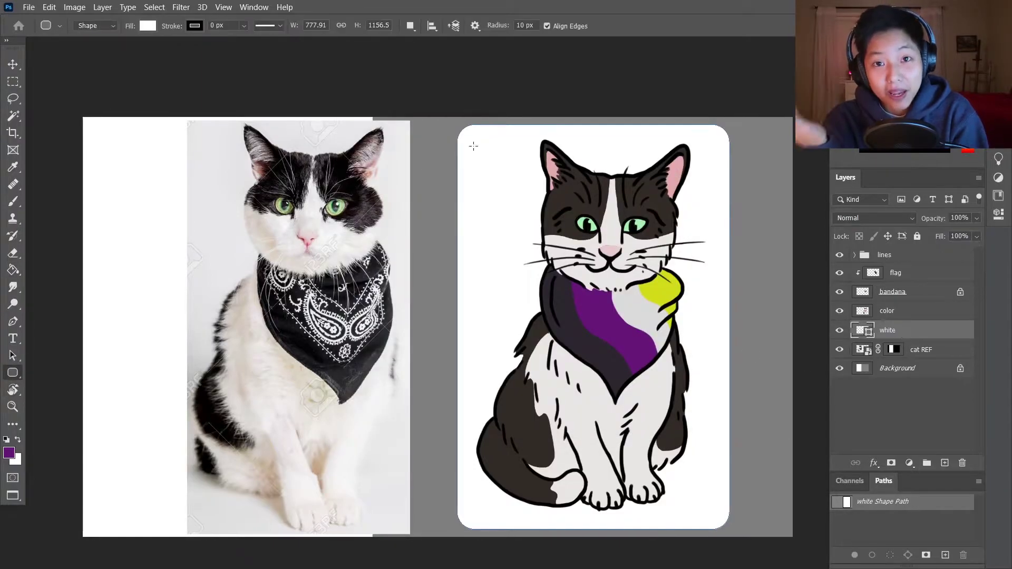
mouse_move(470, 152)
mouse_down()
mouse_move(312, 153)
mouse_move(470, 153)
mouse_up()
mouse_move(728, 125)
mouse_down()
mouse_move(717, 152)
mouse_move(725, 131)
mouse_move(721, 140)
mouse_up()
drag(601, 498, 605, 492)
right_click(471, 198)
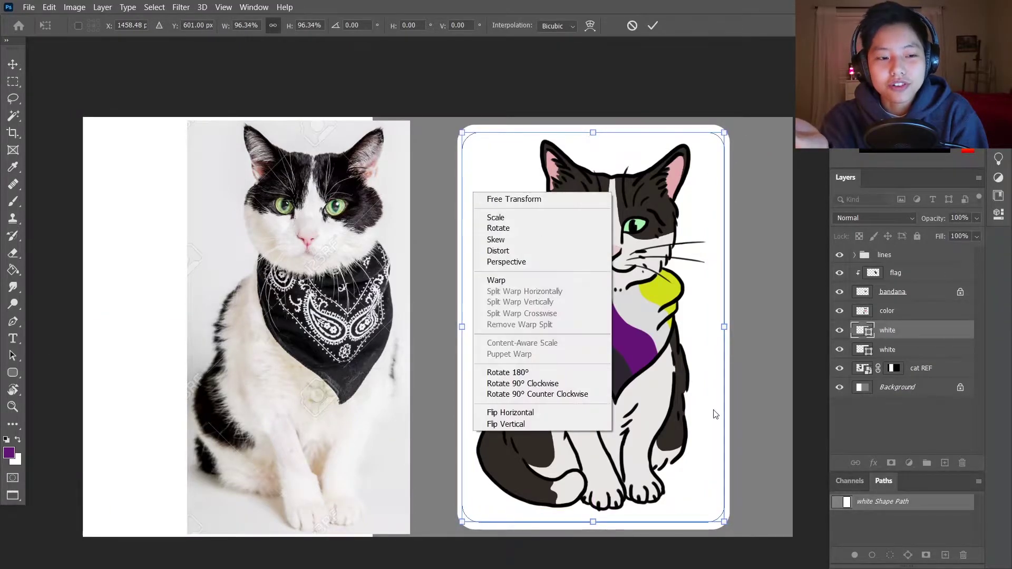
click(895, 335)
right_click(894, 334)
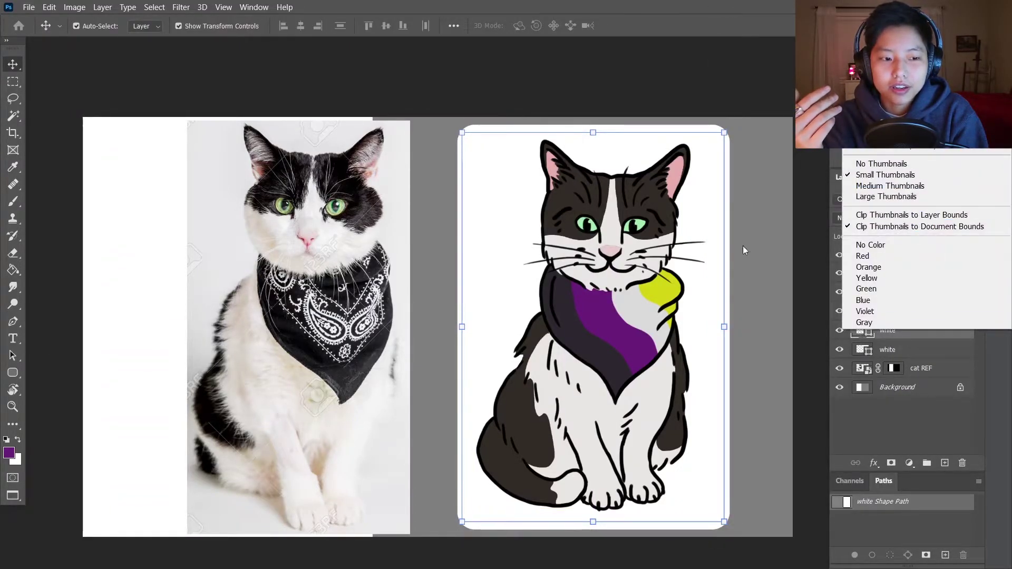
click(49, 7)
mouse_move(254, 7)
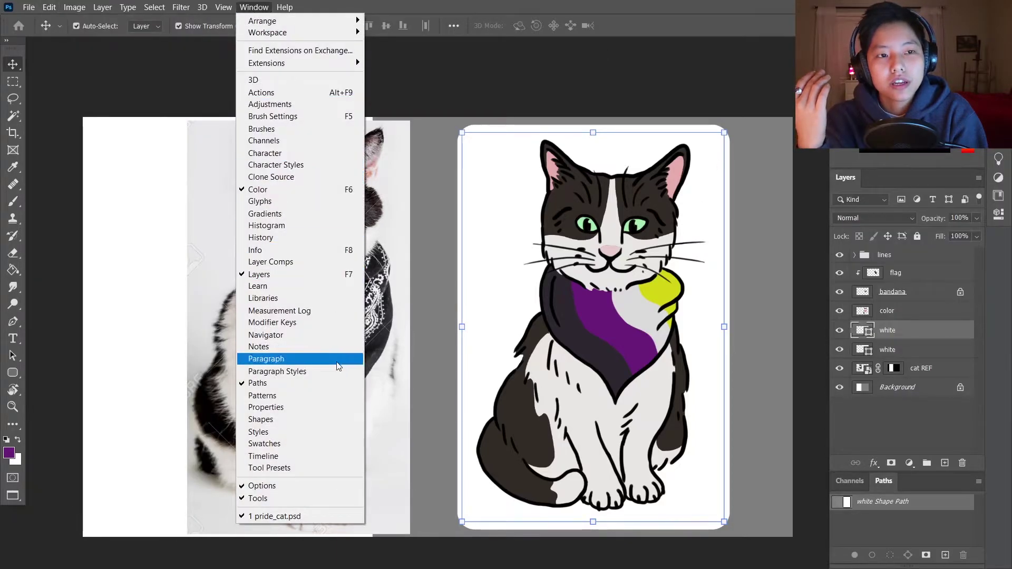
click(307, 451)
click(786, 55)
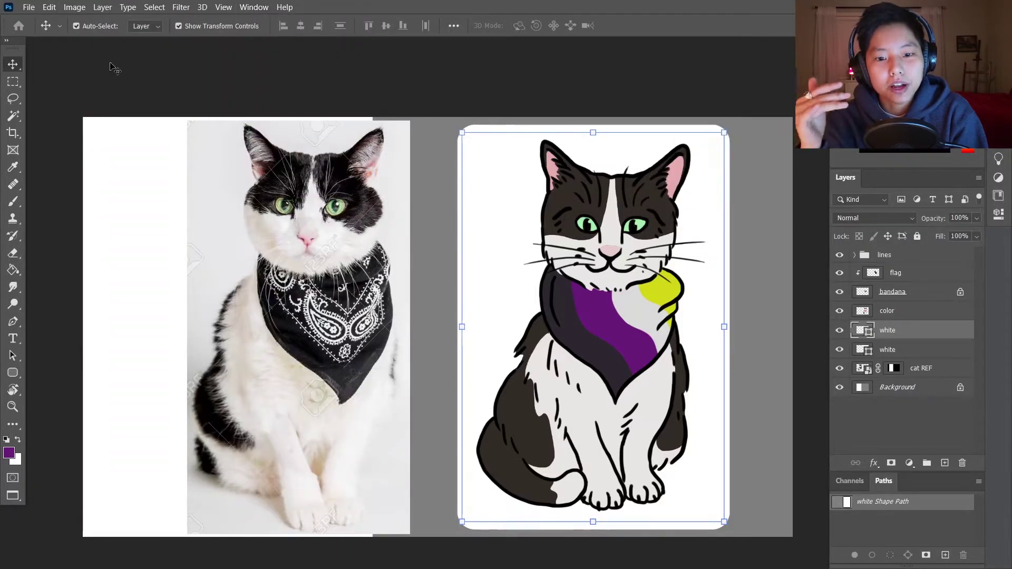
click(254, 7)
mouse_move(291, 23)
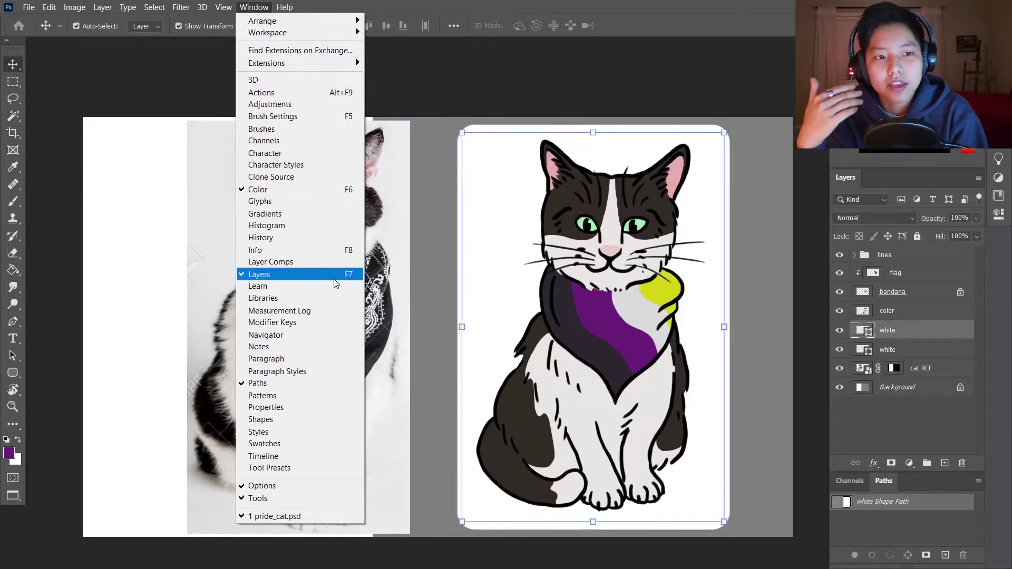
click(751, 175)
Step: Hide the smaller white card copy and add an empty layer directly below the larger white card layer
key(w)
click(801, 316)
click(520, 218)
click(863, 330)
click(839, 330)
click(945, 463)
key(ctrl+a)
click(887, 349)
key(ctrl+d)
key(v)
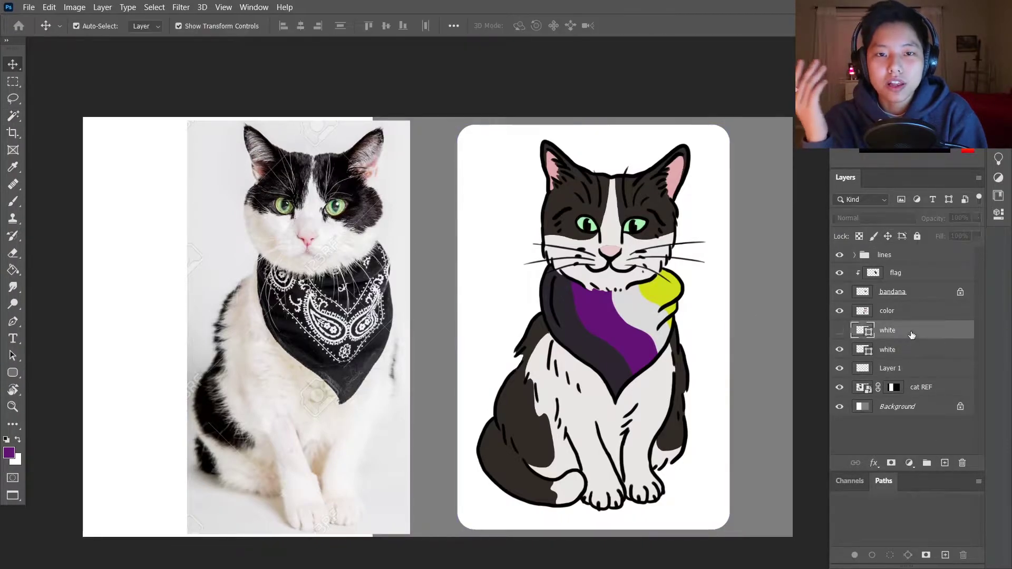
Step: Delete the extra white card layer, leaving a single full-size card behind the cat
double_click(891, 501)
key(Escape)
right_click(891, 501)
key(Escape)
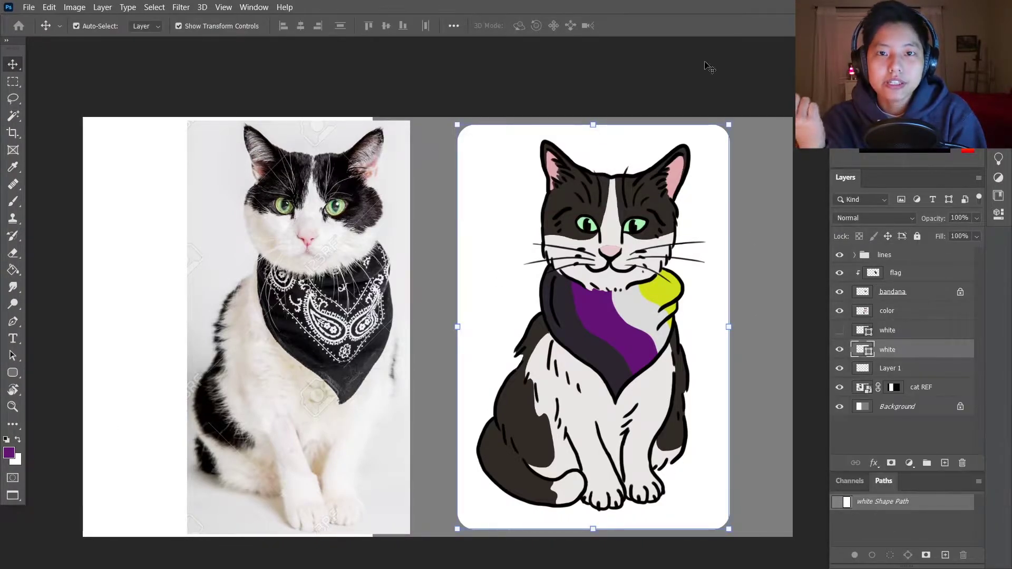
key(Delete)
key(a)
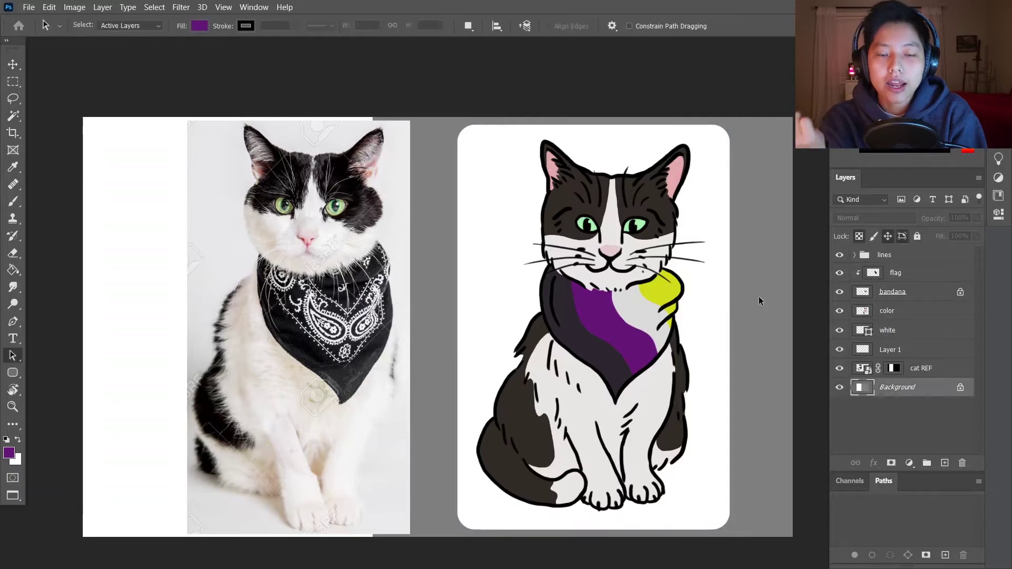
Step: Select the medium gray half of the Background layer, fill it with light gray and clear the selection
key(w)
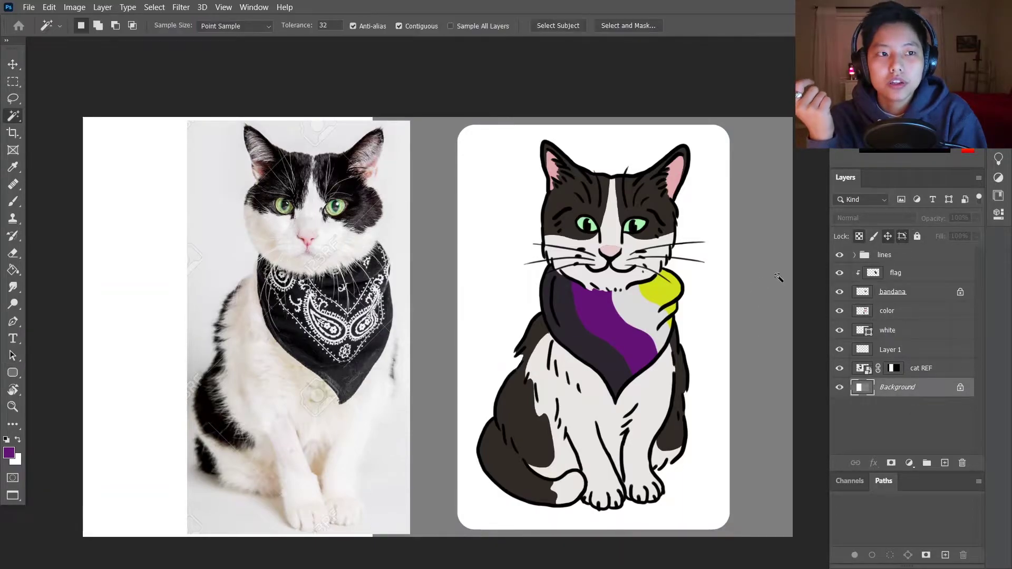
key(a)
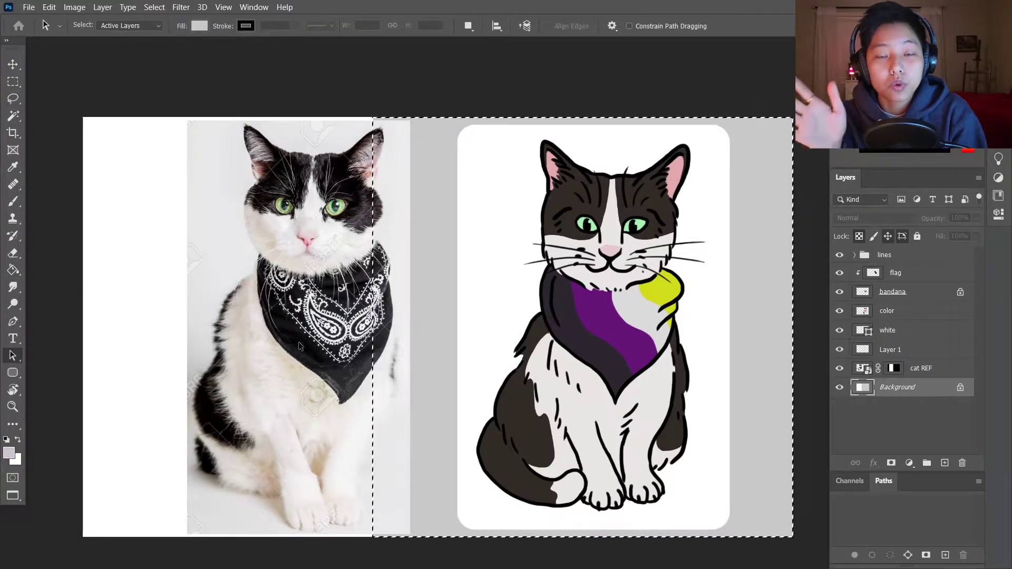
key(alt+bracketright)
key(m)
click(548, 276)
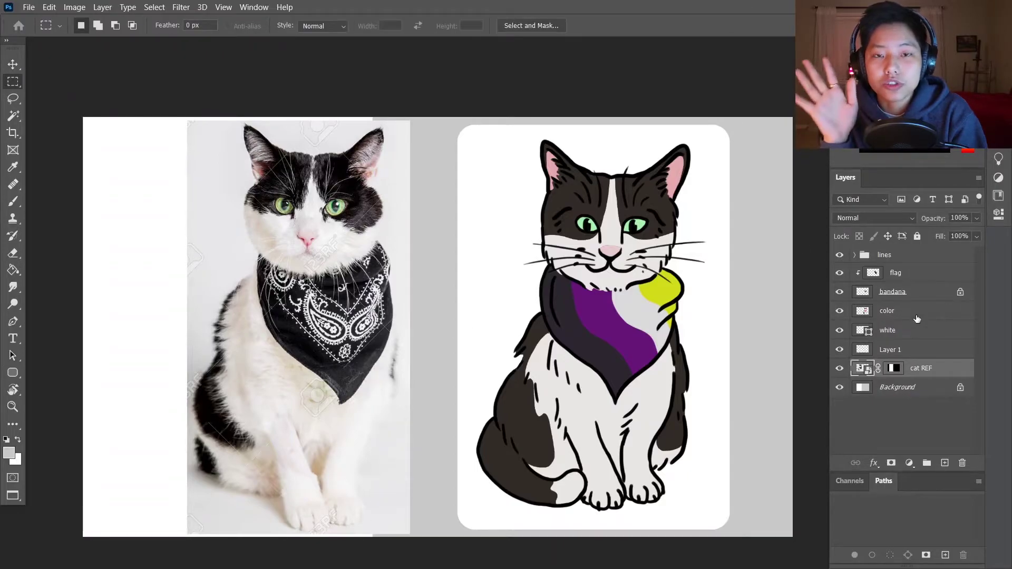
Step: Move the cat REF photo left until its right edge lines up with the light gray background's edge
click(917, 318)
click(920, 368)
key(v)
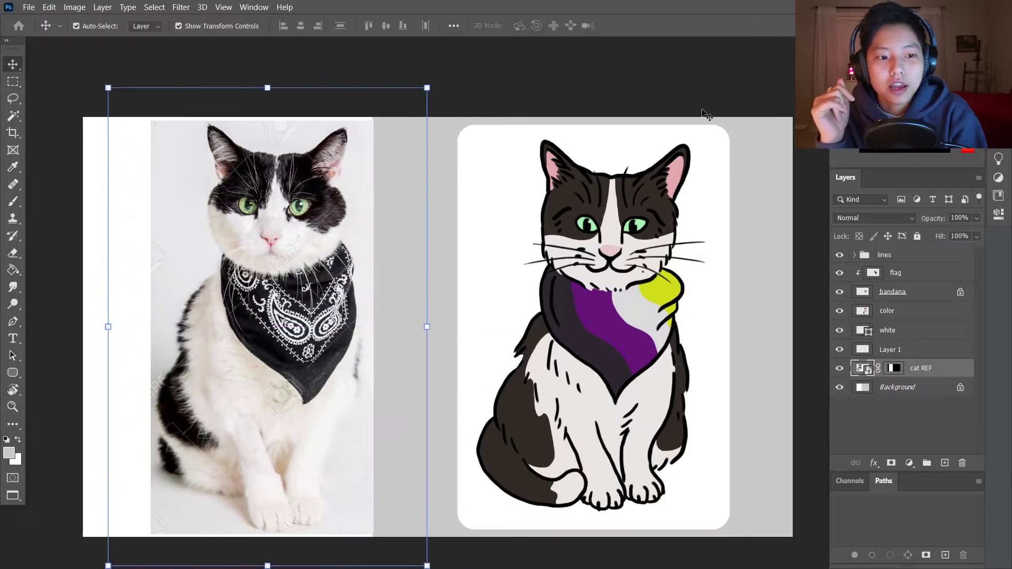
Step: Expand the lines group and scale the head layer's line art down slightly toward the bandana
key(ctrl+plus)
click(926, 292)
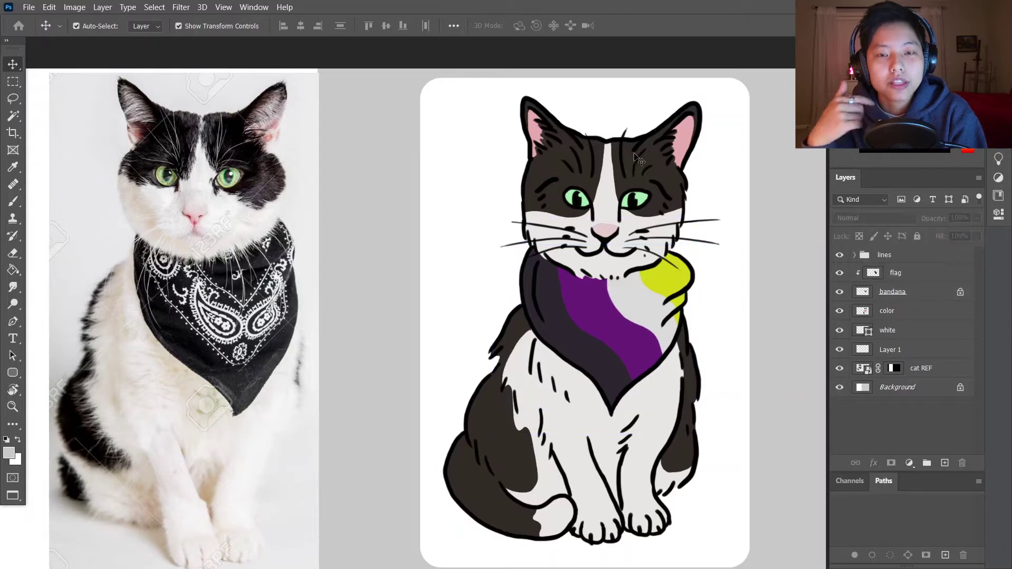
click(905, 333)
shift+click(918, 314)
click(855, 254)
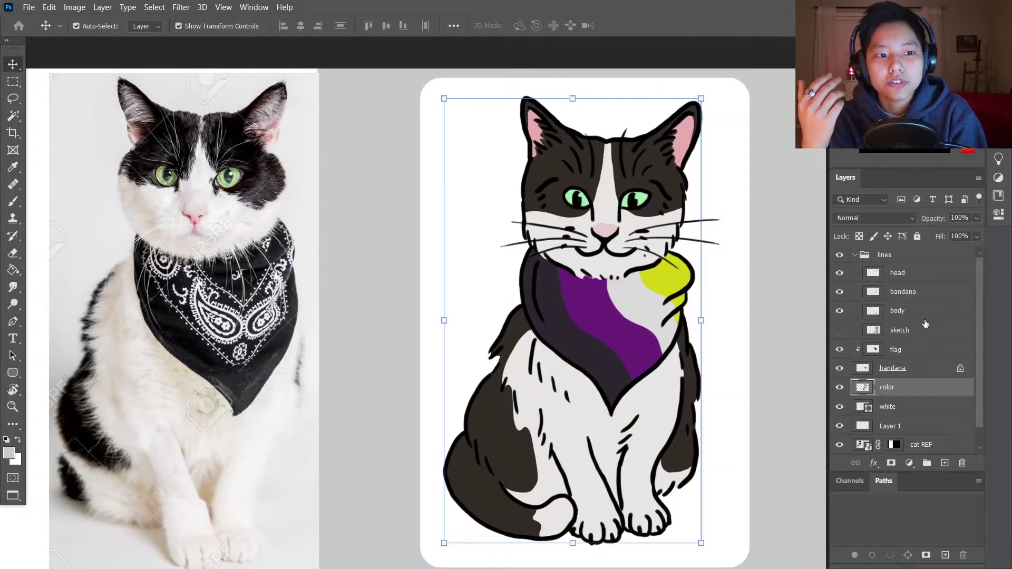
click(932, 272)
key(ctrl+t)
drag(613, 95, 621, 100)
key(Return)
Step: Lasso the cat's head fills on the color layer and scale them down to 86.39%
click(887, 387)
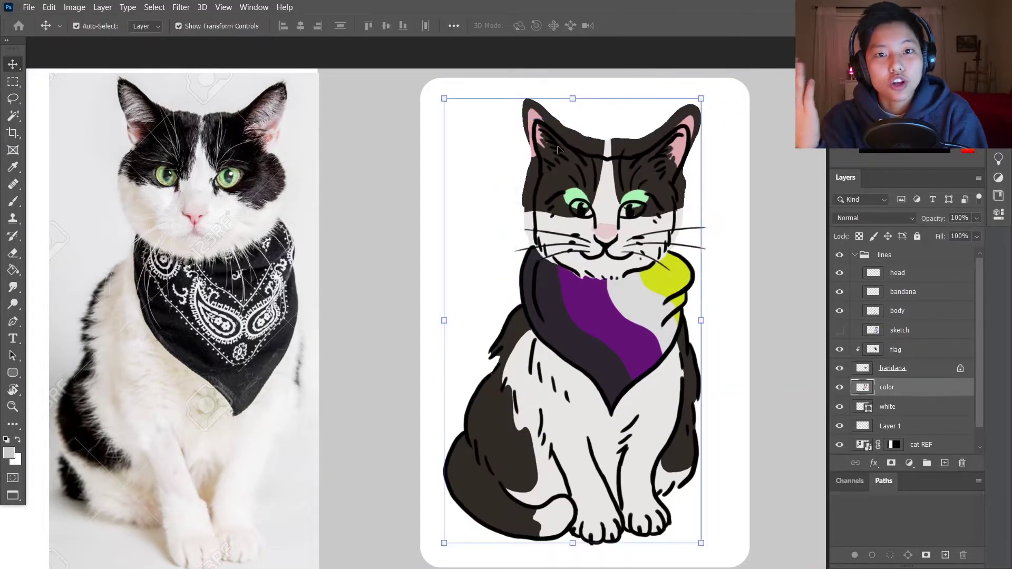
key(l)
drag(533, 87, 514, 225)
drag(757, 124, 533, 87)
key(ctrl+t)
drag(628, 74, 630, 96)
Step: Nudge the scaled head fills into alignment with the head line art, apply the transform and clear the selection
key(ctrl+plus)
key(Left)
key(Left)
key(Left)
key(Left)
key(Left)
key(Left)
key(Left)
key(Left)
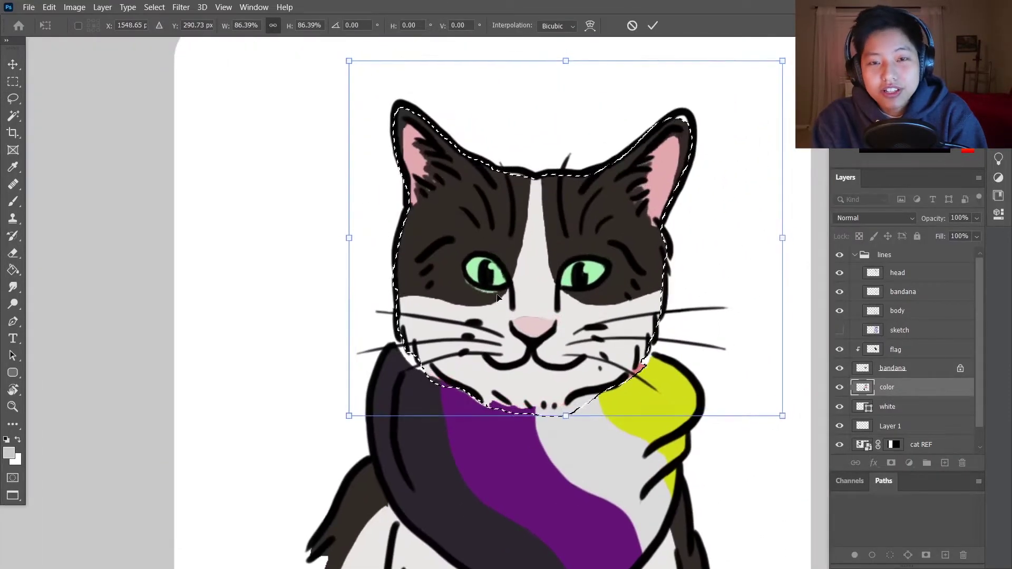
drag(570, 407, 541, 436)
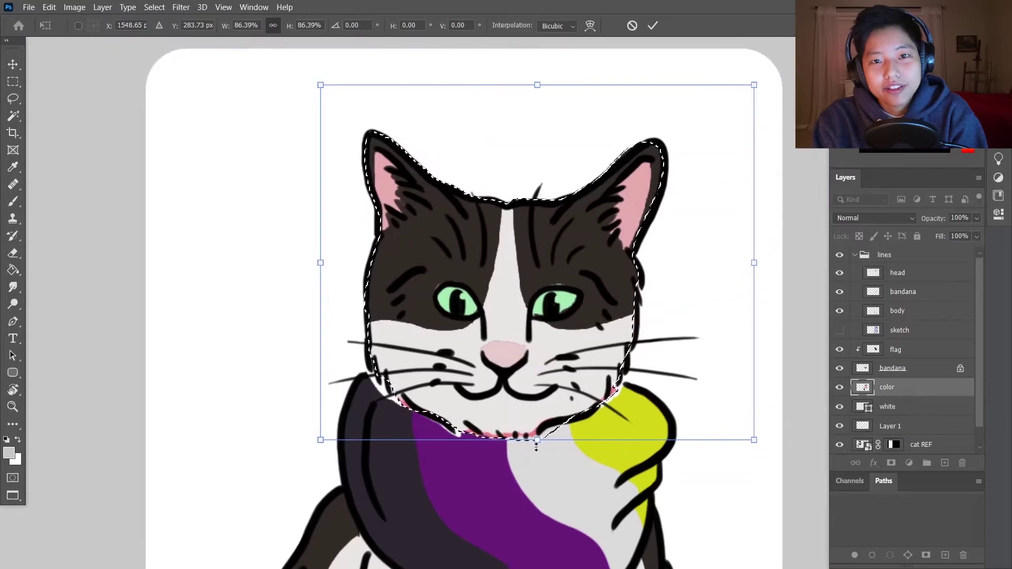
key(Down)
key(Down)
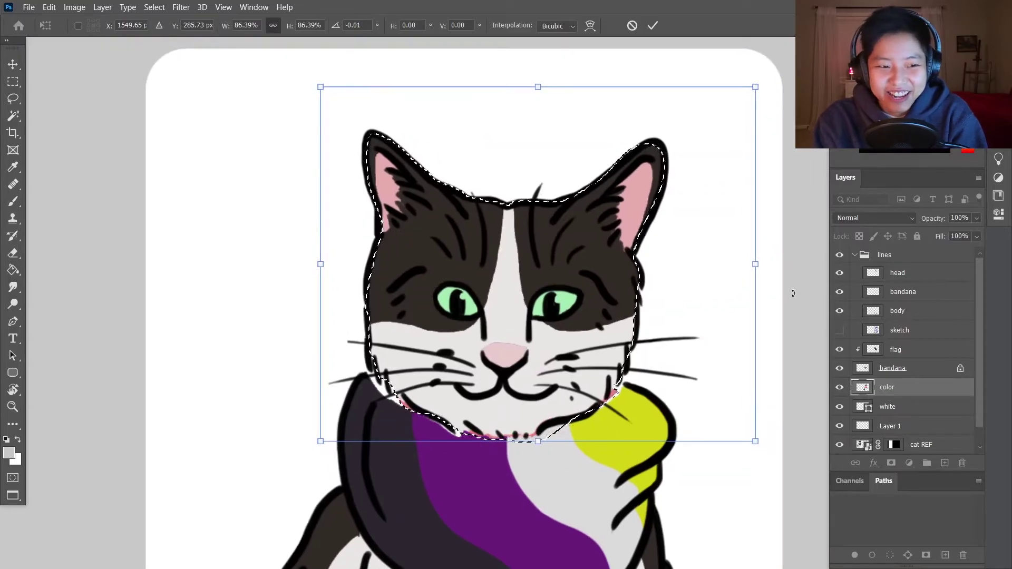
scroll(784, 299, down, 3)
key(Return)
key(ctrl+d)
key(l)
scroll(800, 301, down, 3)
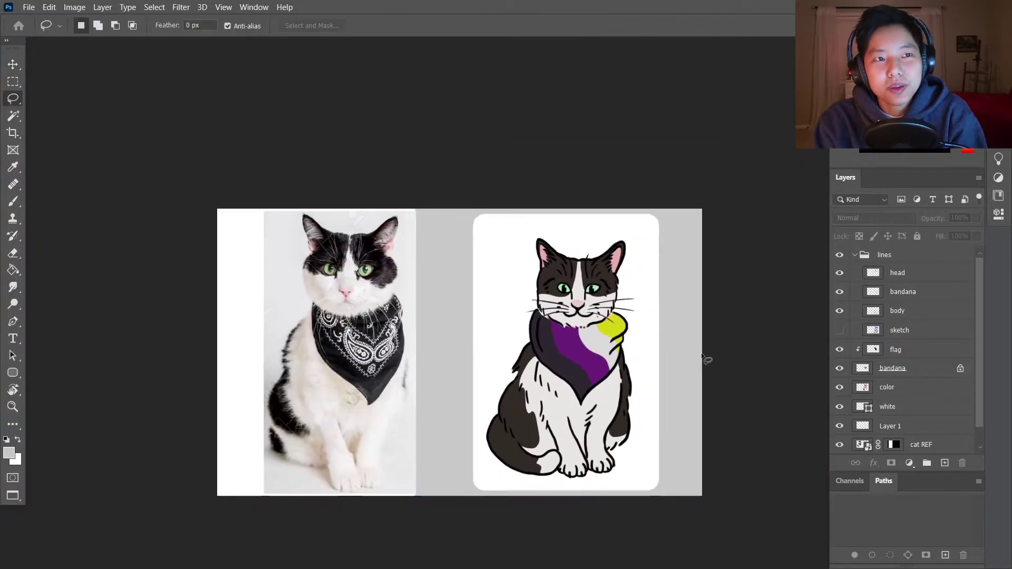
Step: Undo the scaling of the head's fills and line art
scroll(716, 357, up, 2)
key(ctrl+z)
key(ctrl+z)
key(ctrl+z)
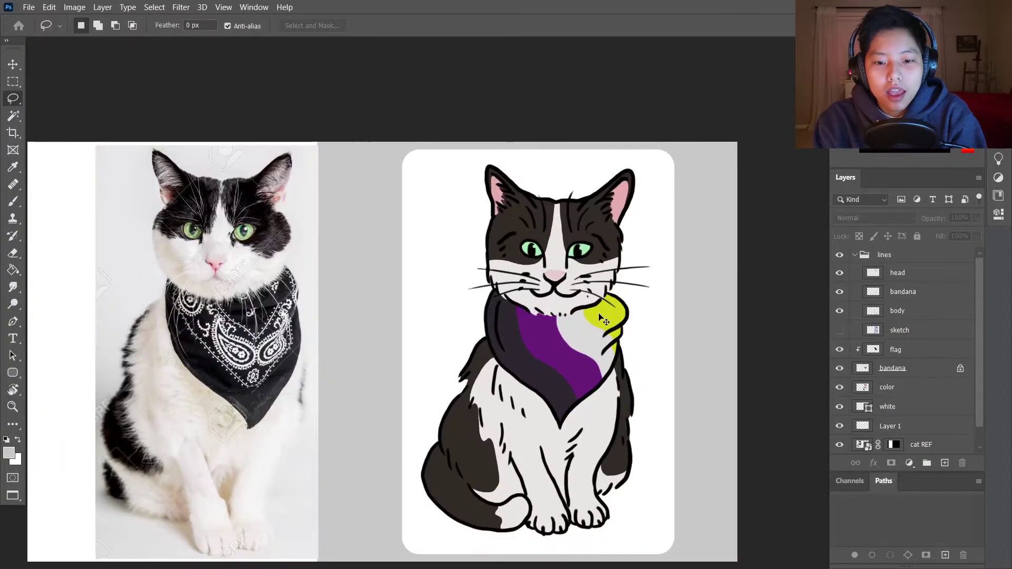
Step: Scale the head layer's line art down slightly toward the bandana
scroll(581, 284, up, 3)
click(898, 272)
key(ctrl+t)
drag(675, 115, 667, 126)
key(Return)
Step: Try to select the head fills on the color layer by color and scale them down to 94.19%
click(887, 387)
key(w)
click(484, 255)
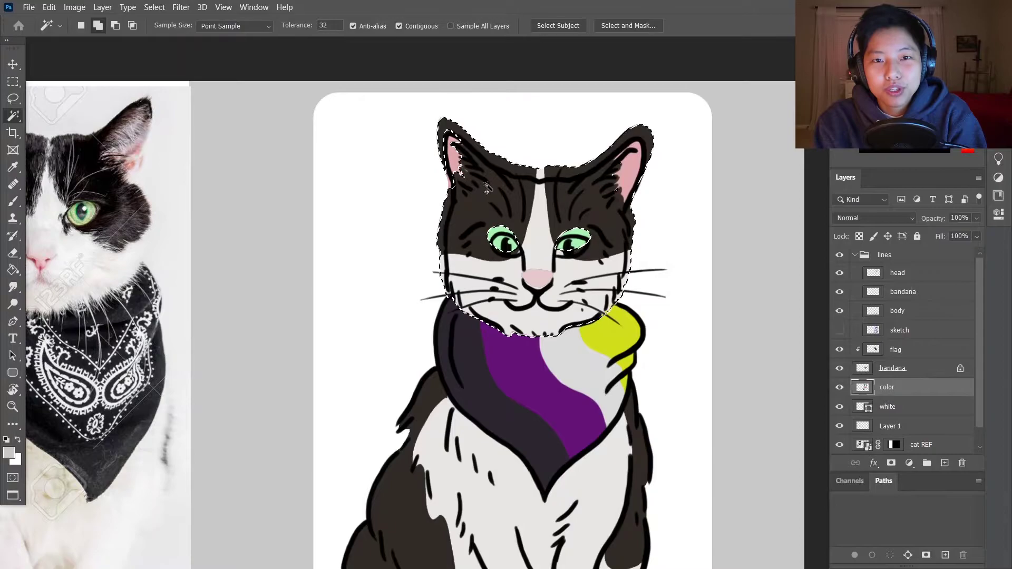
key(ctrl+t)
drag(545, 117, 544, 130)
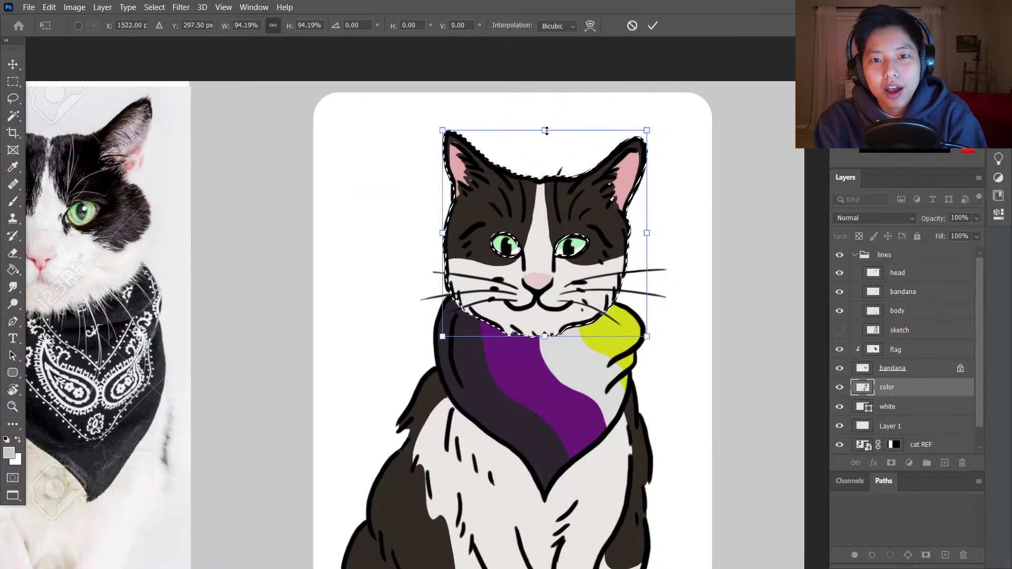
click(933, 296)
key(ctrl+plus)
key(m)
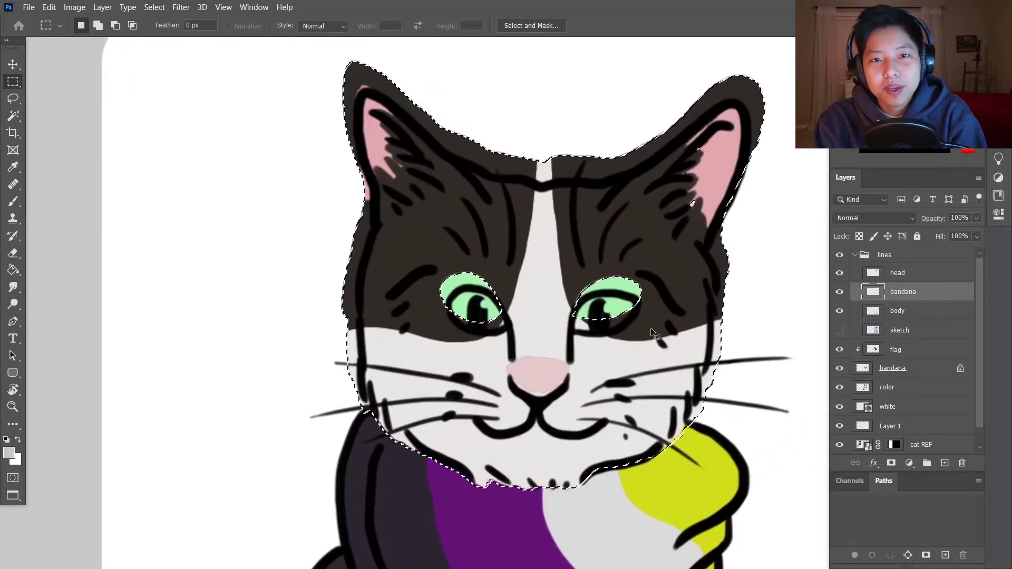
Step: Select all of the cat's head fills on the color layer, scale them down to fit the line art and deselect
key(l)
mouse_move(559, 296)
mouse_down()
mouse_move(486, 254)
mouse_move(548, 316)
mouse_up()
key(ctrl+t)
click(887, 387)
key(w)
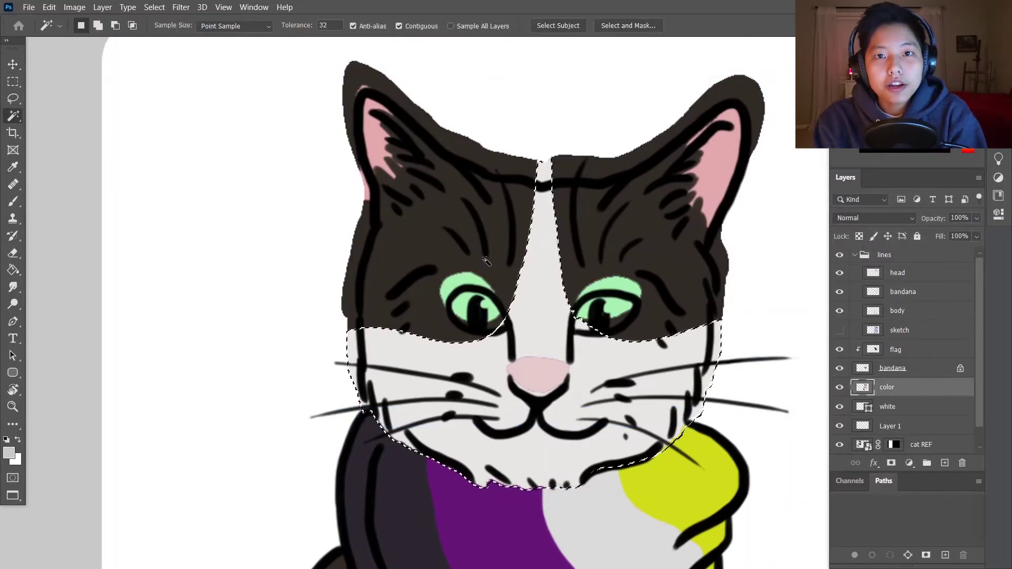
key(ctrl+t)
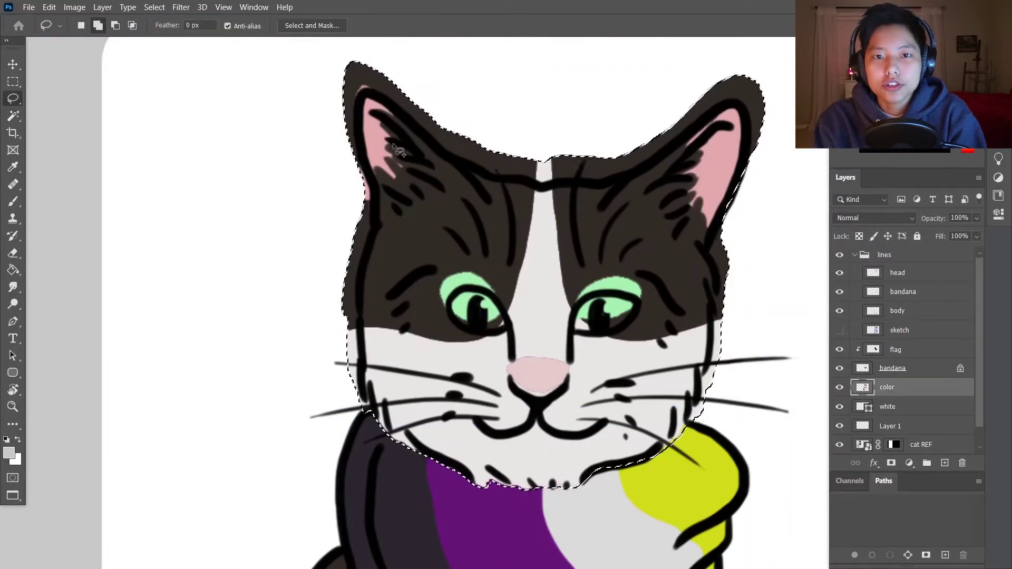
drag(554, 61, 557, 91)
key(Return)
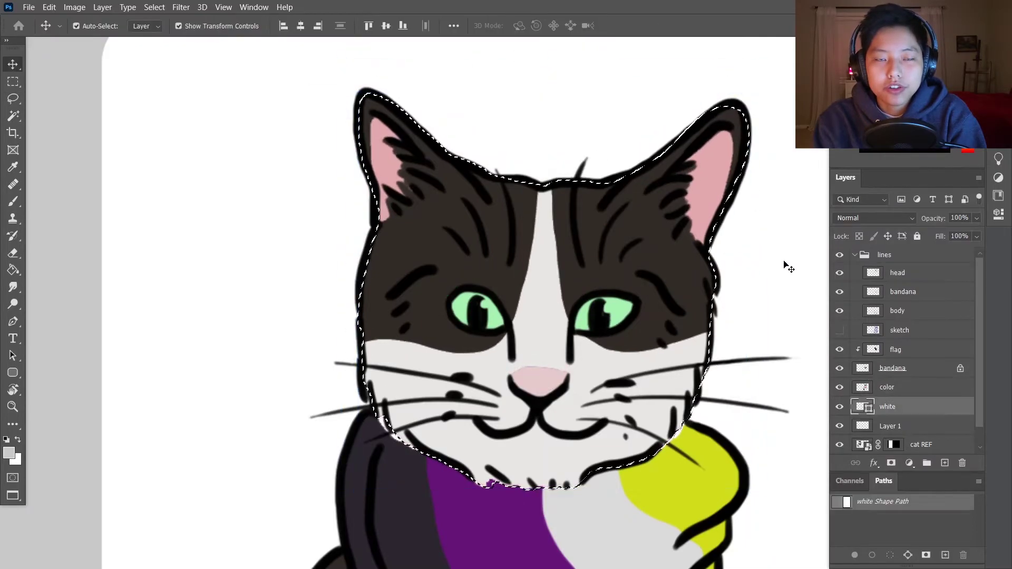
key(ctrl+d)
Step: Touch up the light fur along the cat's jaw on the color layer with the Brush
key(l)
scroll(621, 425, up, 2)
click(907, 350)
click(912, 387)
key(b)
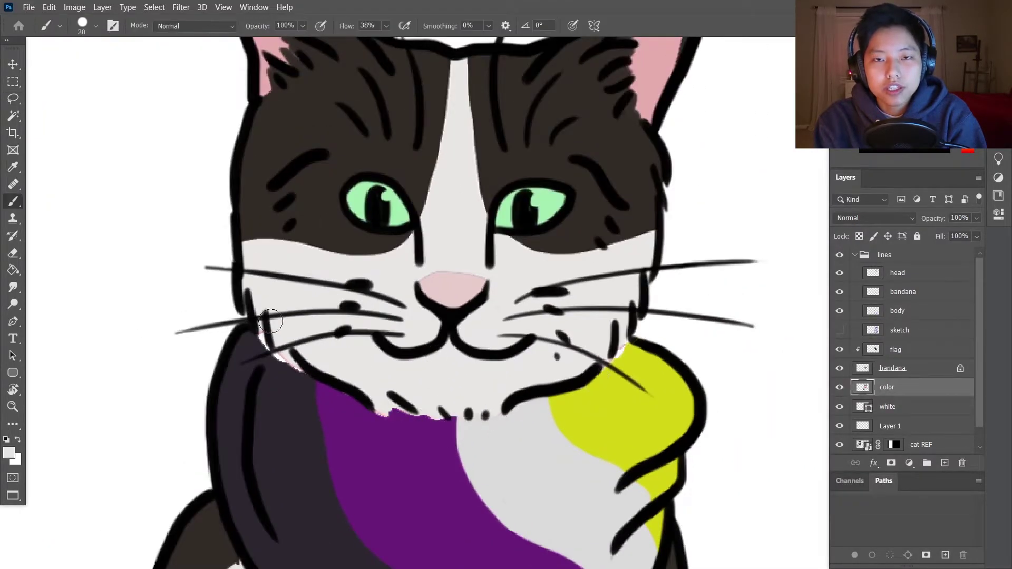
scroll(593, 360, down, 5)
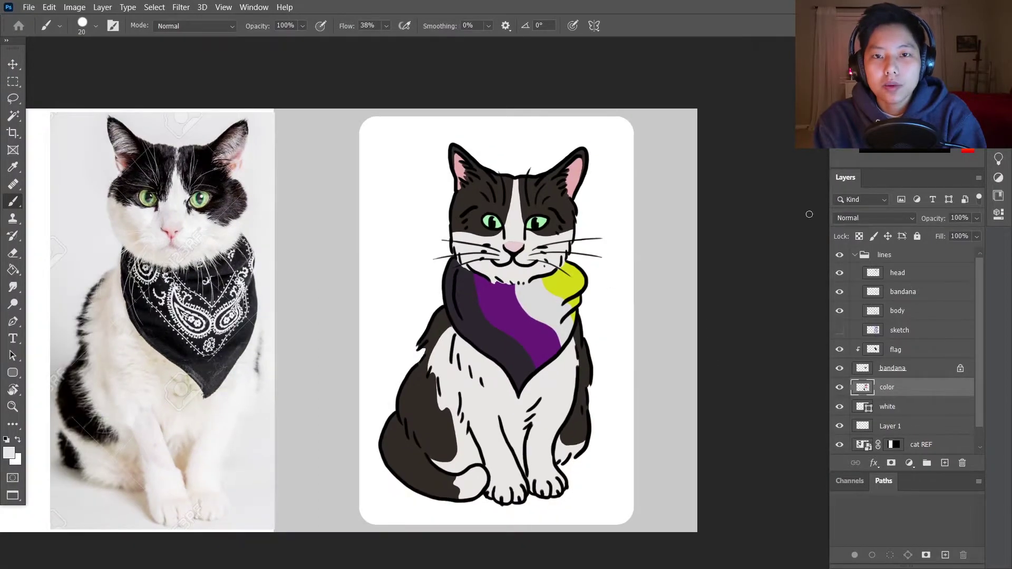
Step: Delete Layer 1 and group the flag, unlocked bandana and color layers as "color"
click(854, 255)
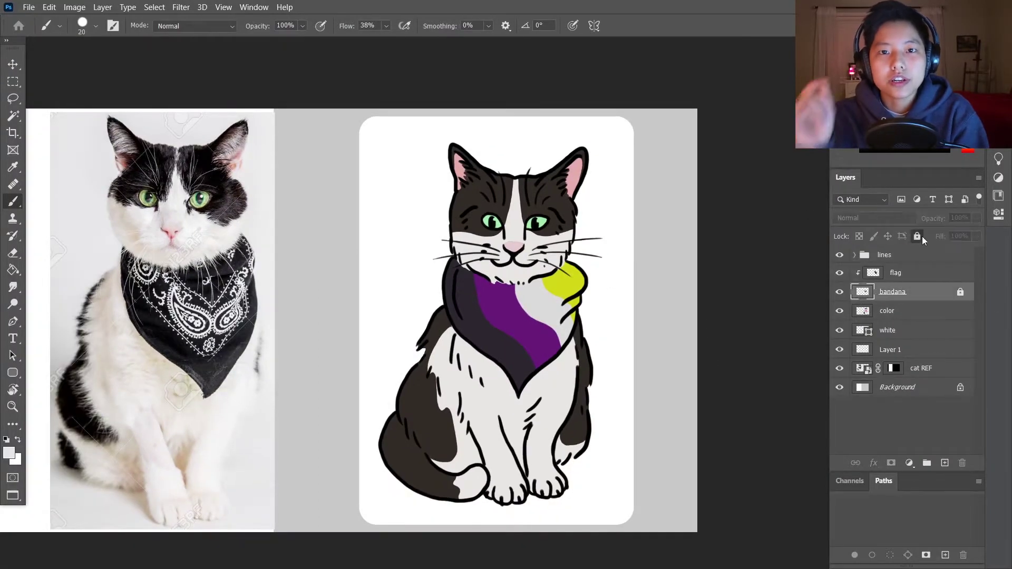
click(924, 330)
key(ctrl+z)
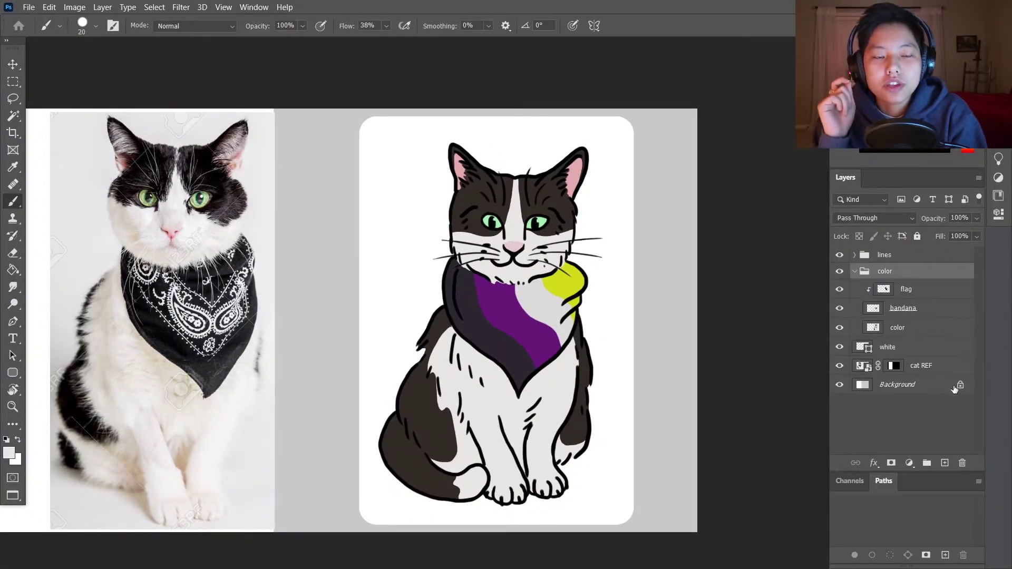
Step: Hide and reshow the color and bandana layers to inspect the fills beneath the bandana
click(896, 327)
click(839, 327)
click(839, 308)
click(839, 327)
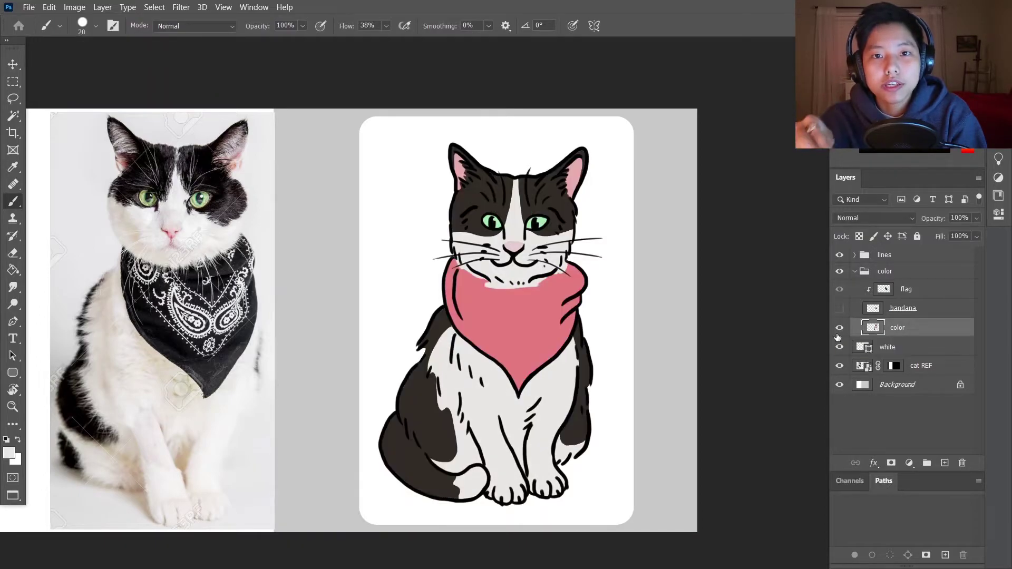
click(839, 308)
Step: Duplicate the color layer as "shadows" and rename the original layer "flats"
right_click(936, 330)
click(822, 59)
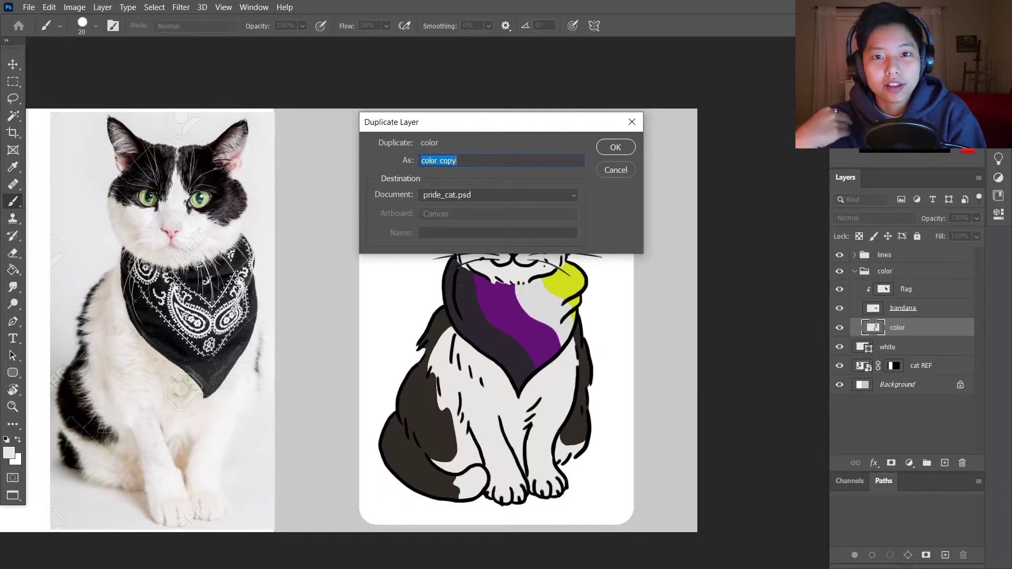
text(shadows)
key(Return)
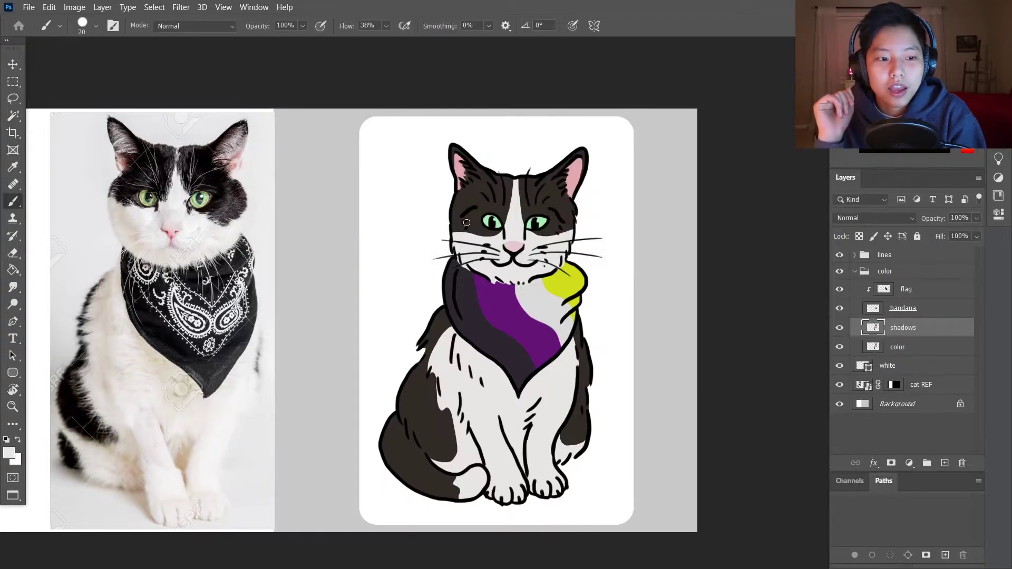
key(ctrl+equal)
key(ctrl+minus)
double_click(900, 347)
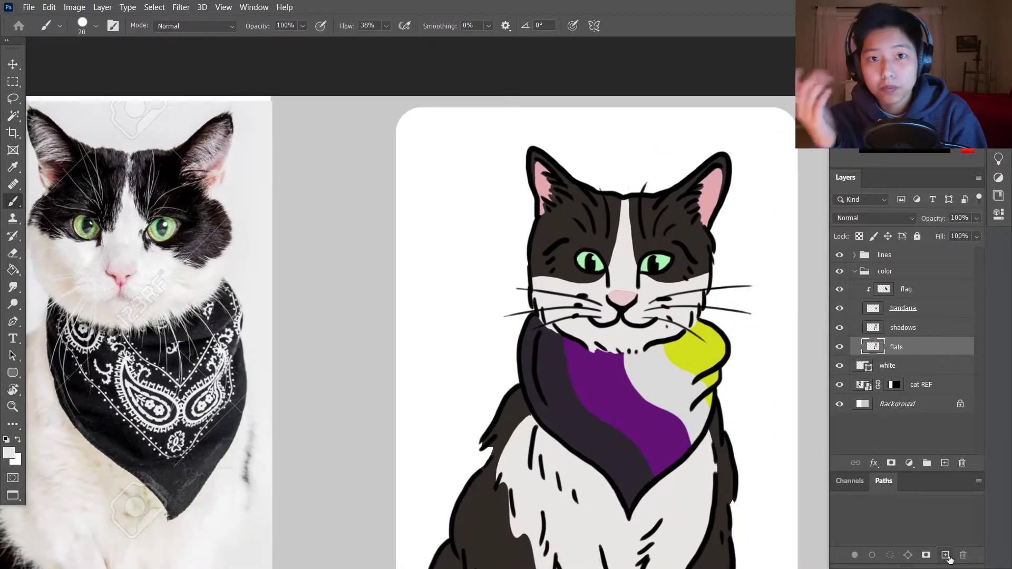
Step: Add a layer named "eyes" inside the color group and select both green eye fills from the flats layer
click(946, 555)
click(945, 463)
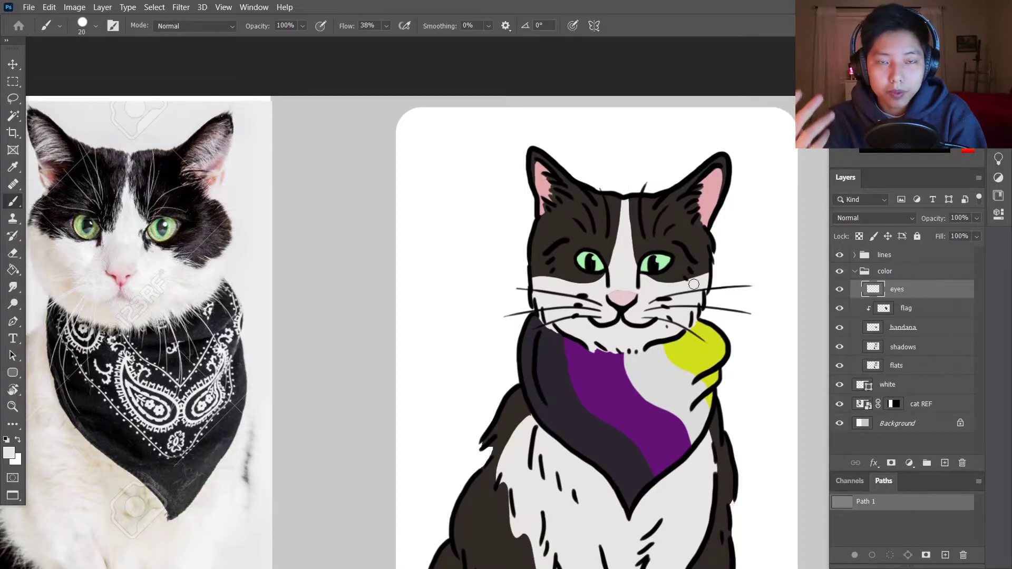
key(w)
key(alt+bracketleft)
key(alt+bracketleft)
key(alt+bracketleft)
key(alt+bracketleft)
key(alt+bracketleft)
key(alt+bracketright)
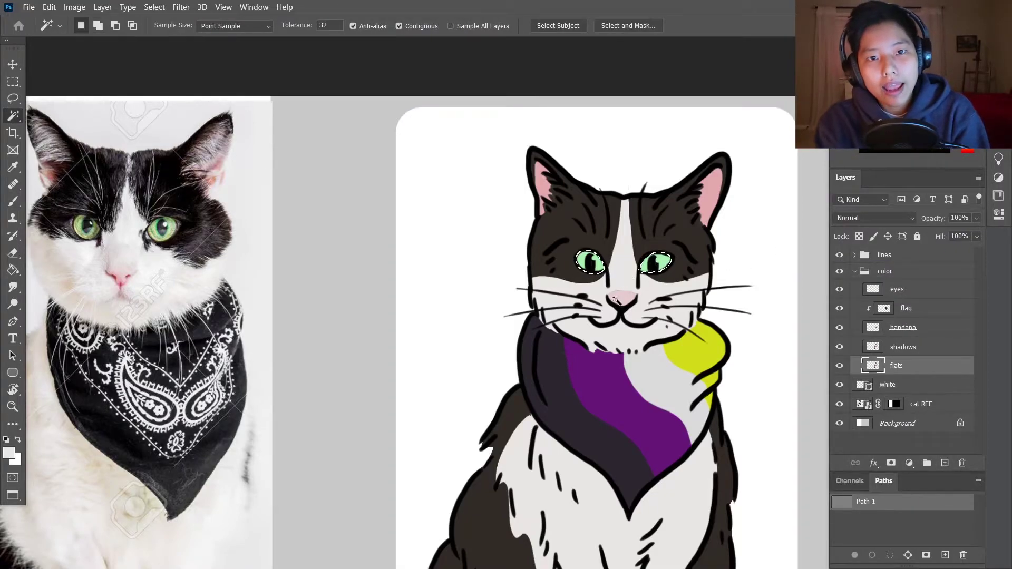
Step: Paint dark green and pale yellow shading inside the eye selection on the eyes layer, sampling colors from the reference photo
key(b)
key(alt+bracketright)
key(alt+bracketright)
key(alt+bracketright)
key(alt+bracketright)
key(ctrl+plus)
alt+click(85, 241)
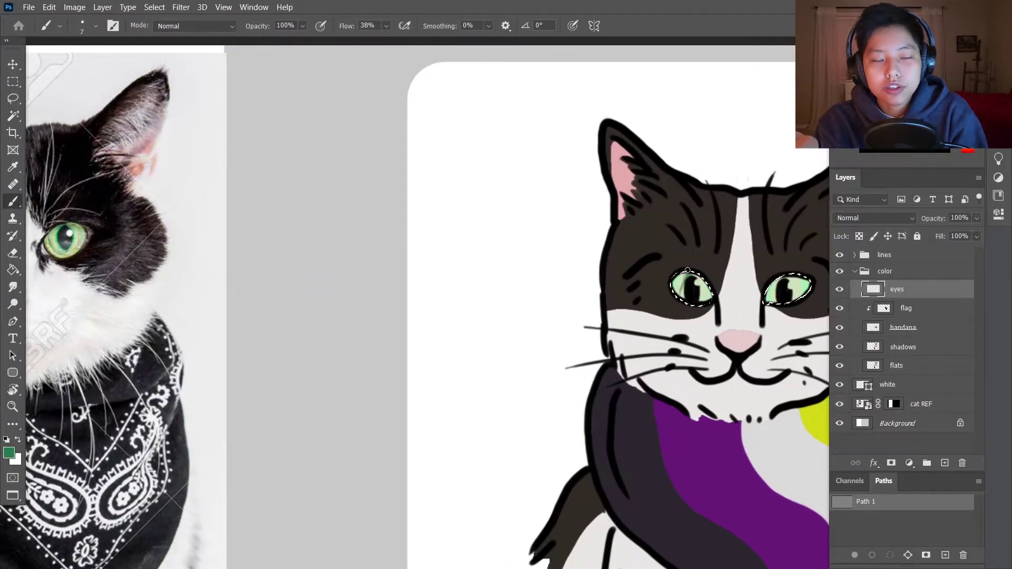
key(F5)
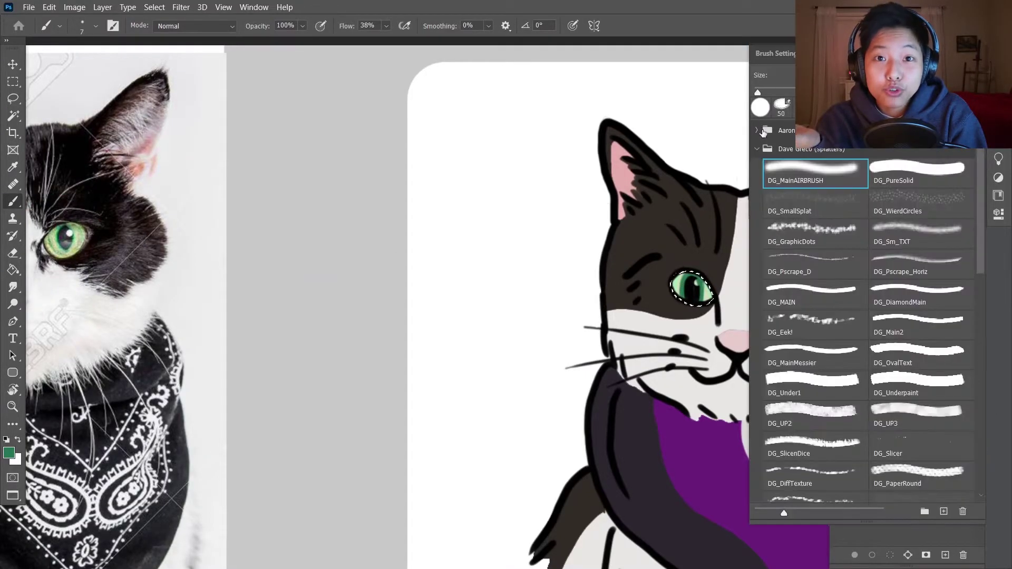
key(F5)
key(shift+Tab)
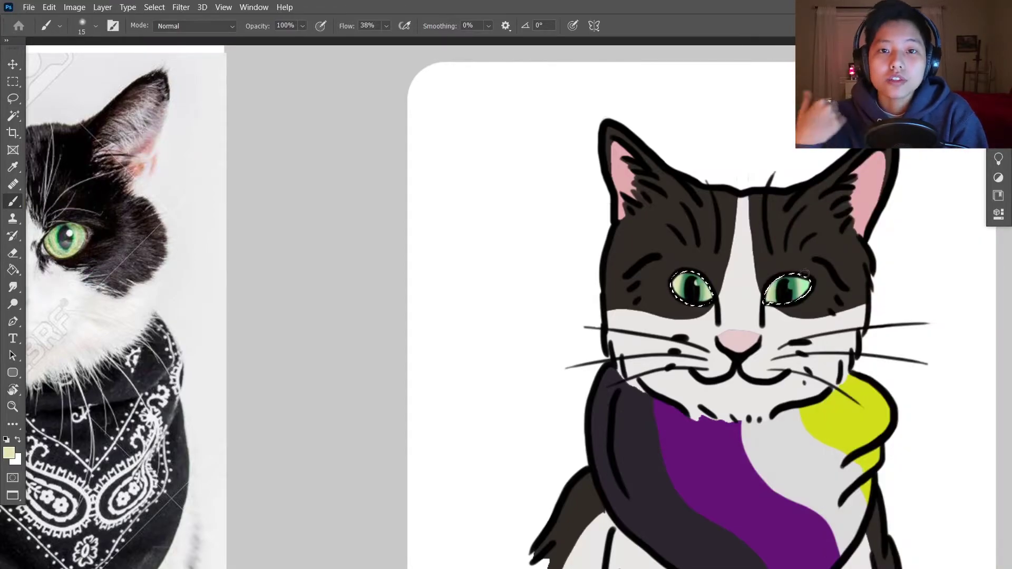
Step: Paint the corners of both eyes with muted gray-pink and pink using a small brush
alt+click(83, 244)
scroll(773, 284, up, 3)
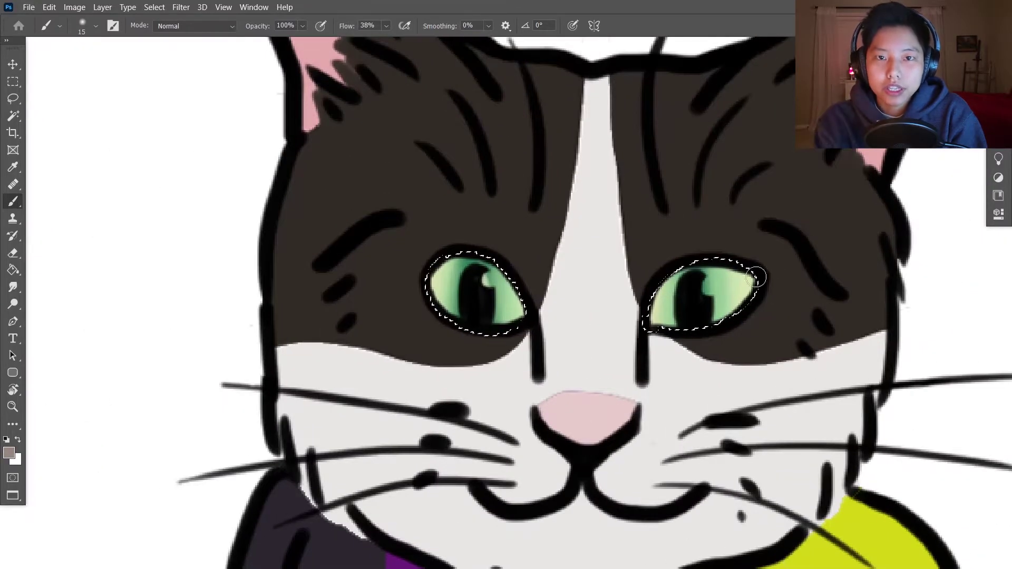
key(F5)
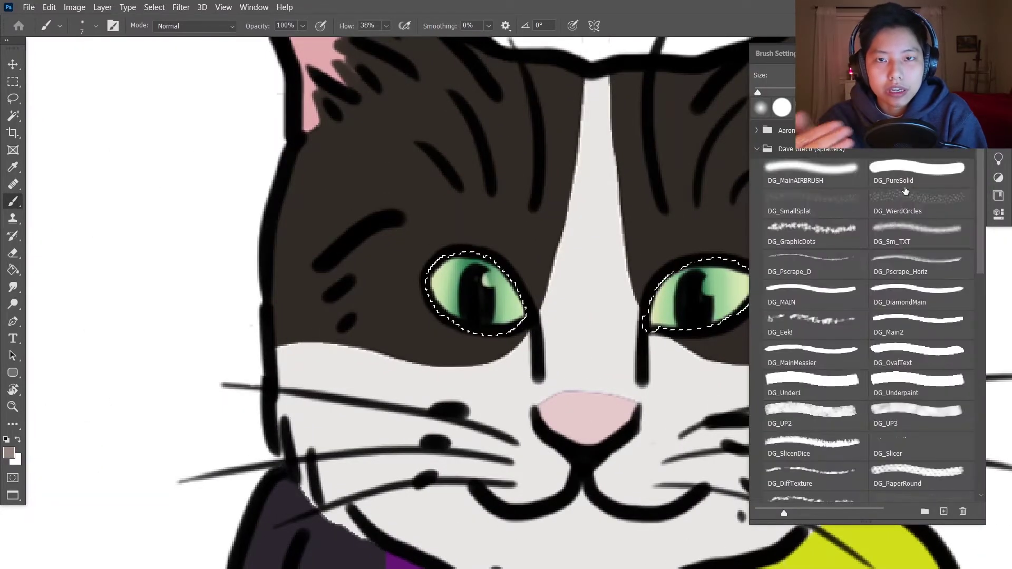
key(F5)
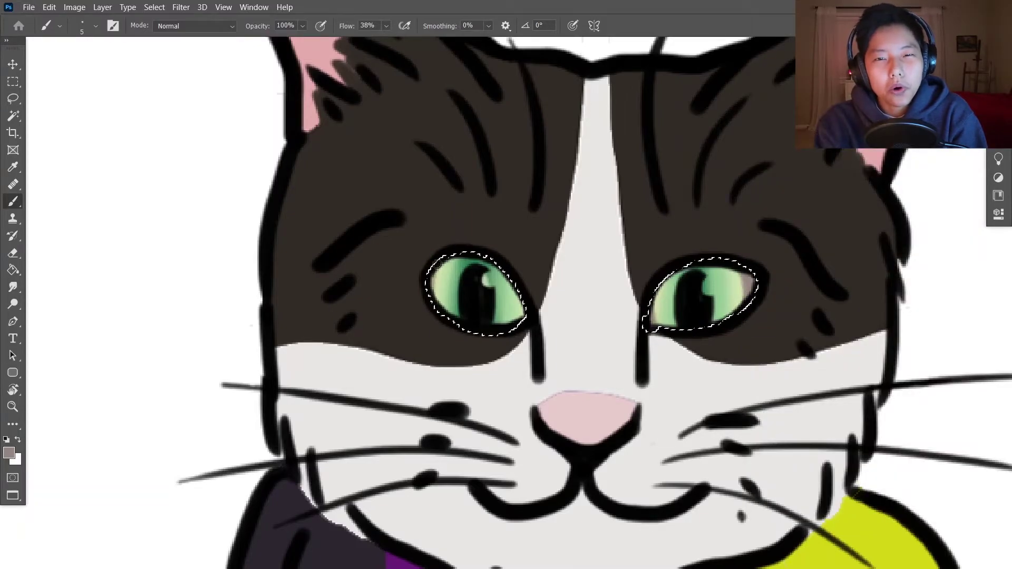
alt+click(751, 275)
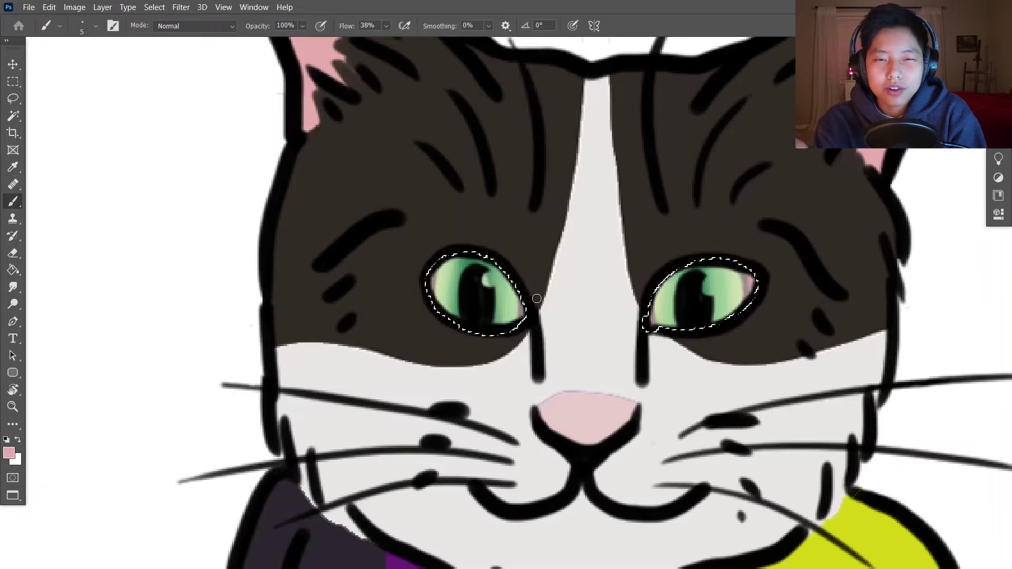
scroll(437, 292, down, 3)
key(F7)
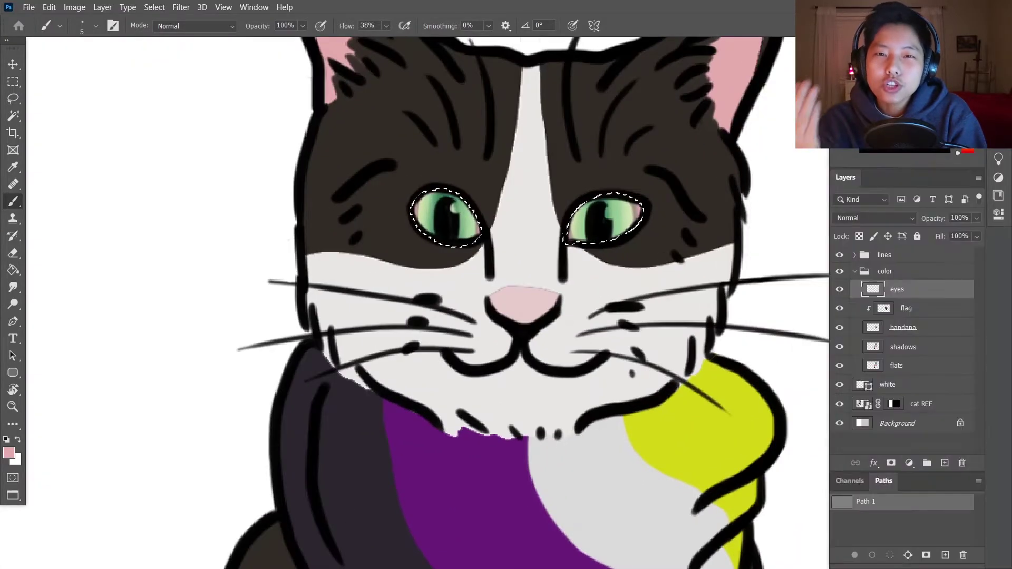
Step: Clear the selection and paint a round white highlight beside each pupil on the eyes layer
key(m)
key(ctrl+0)
key(b)
scroll(683, 279, up, 10)
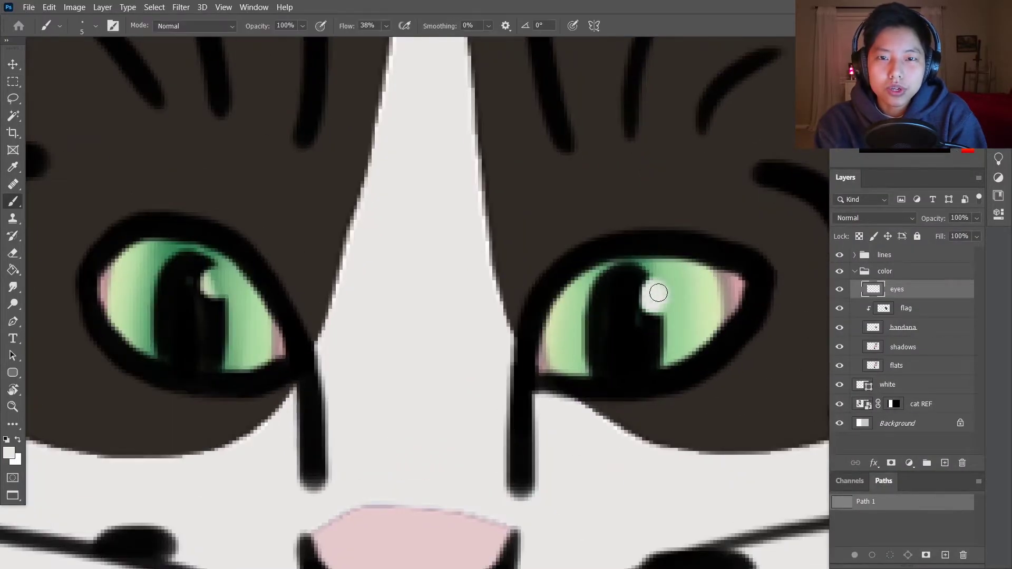
click(214, 279)
key(ctrl+0)
Step: Lock the eyes layer's transparent pixels and move the layer above the lines group
scroll(474, 343, up, 5)
key(F5)
key(F5)
key(w)
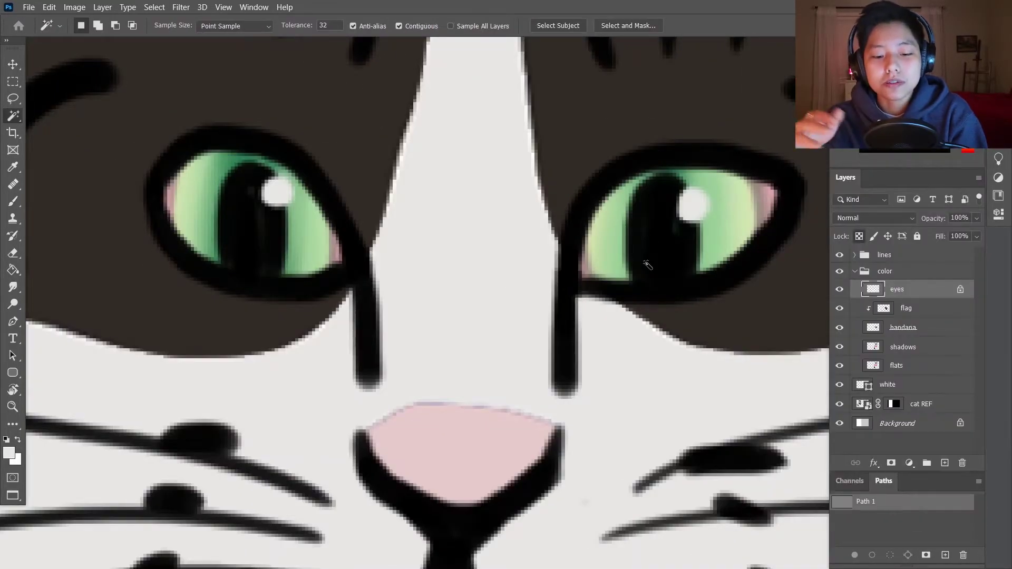
key(b)
scroll(653, 263, up, 1)
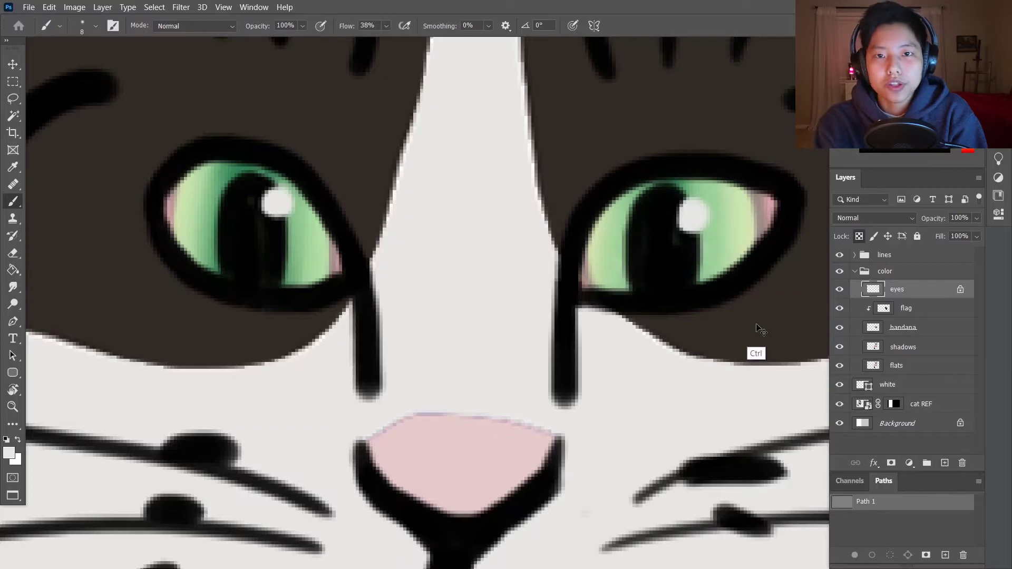
drag(919, 294, 896, 252)
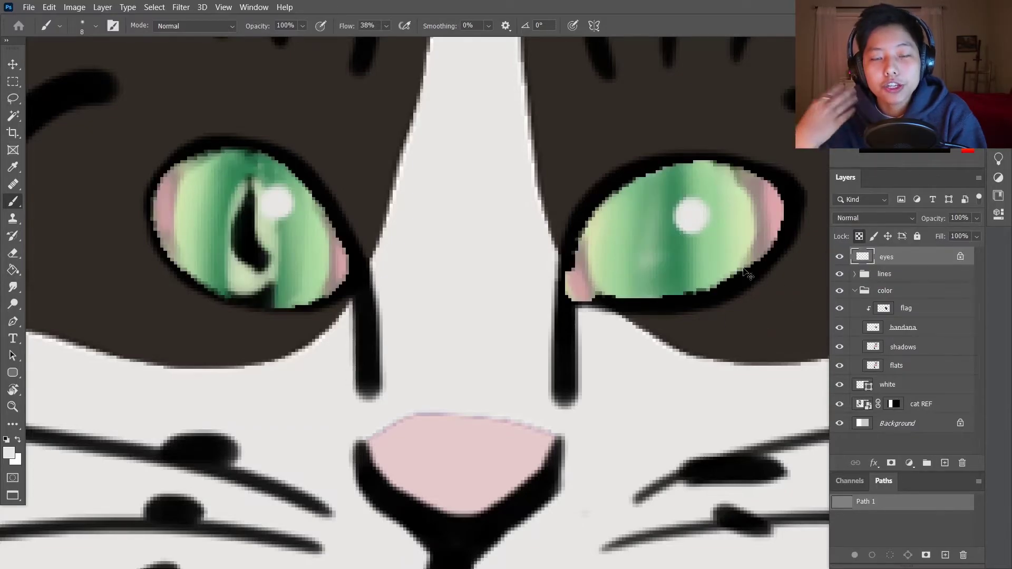
Step: Undo the eyes layer's move and transparency lock, and step back through the white eye highlights
key(ctrl+z)
key(e)
click(692, 225)
key(ctrl+z)
key(ctrl+z)
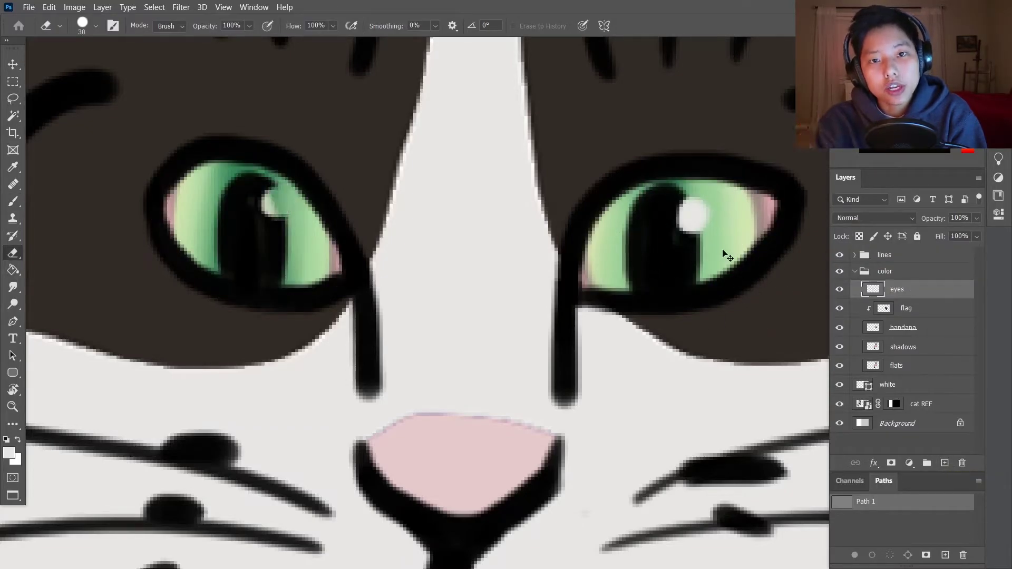
Step: Add a new layer named "eye shine" above the lines group
click(906, 255)
key(ctrl+shift+alt+n)
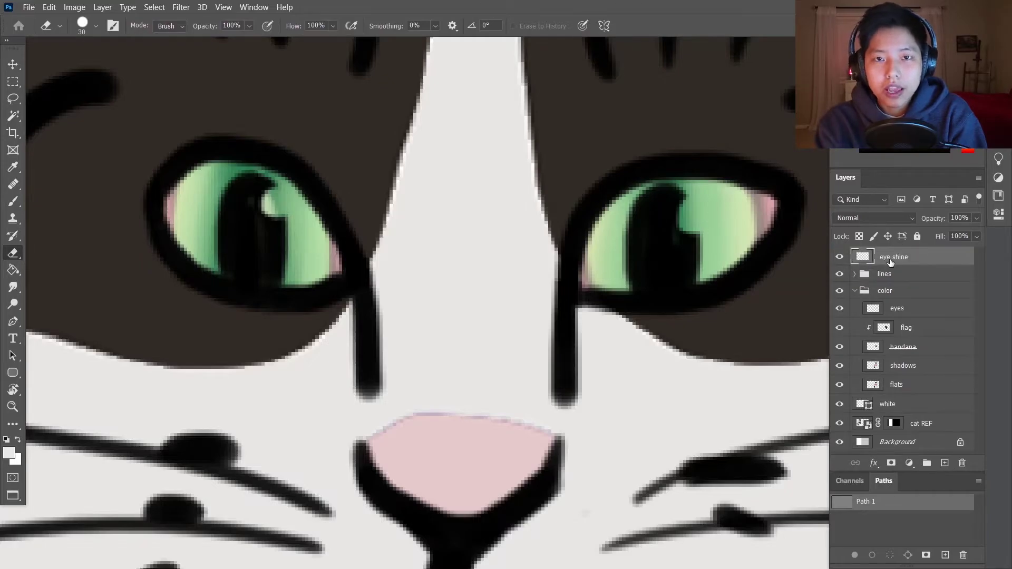
Step: Paint a round white highlight and a soft curved reflection on each pupil on the eye shine layer
click(673, 215)
key(Return)
key(b)
click(684, 214)
click(279, 202)
scroll(279, 202, down, 2)
scroll(271, 244, down, 5)
scroll(251, 262, up, 4)
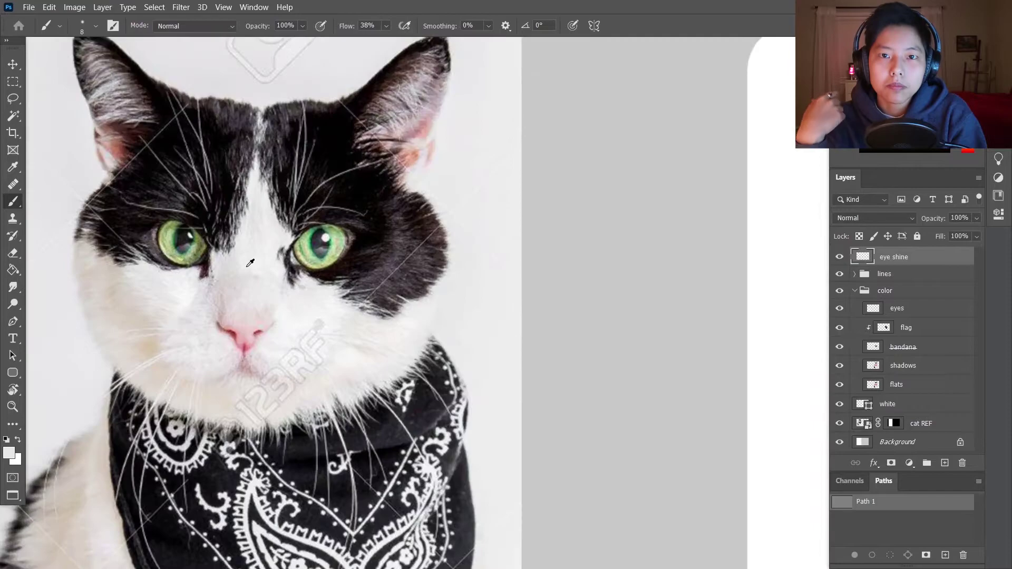
scroll(250, 262, down, 4)
scroll(669, 271, up, 5)
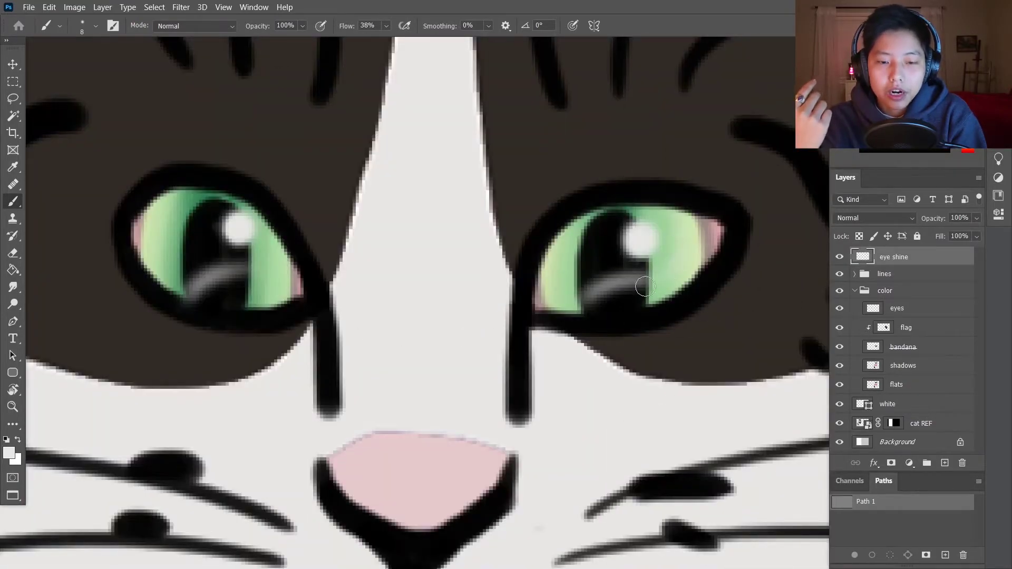
Step: Build up the soft white reflections across the lower part of both pupils
scroll(643, 289, down, 5)
scroll(592, 287, up, 5)
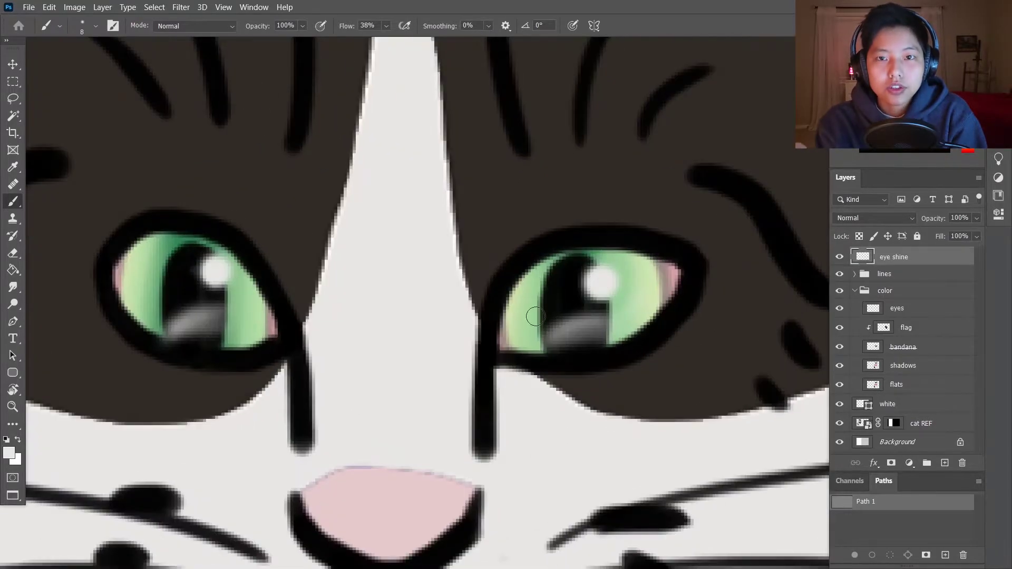
drag(603, 281, 586, 285)
scroll(613, 291, down, 5)
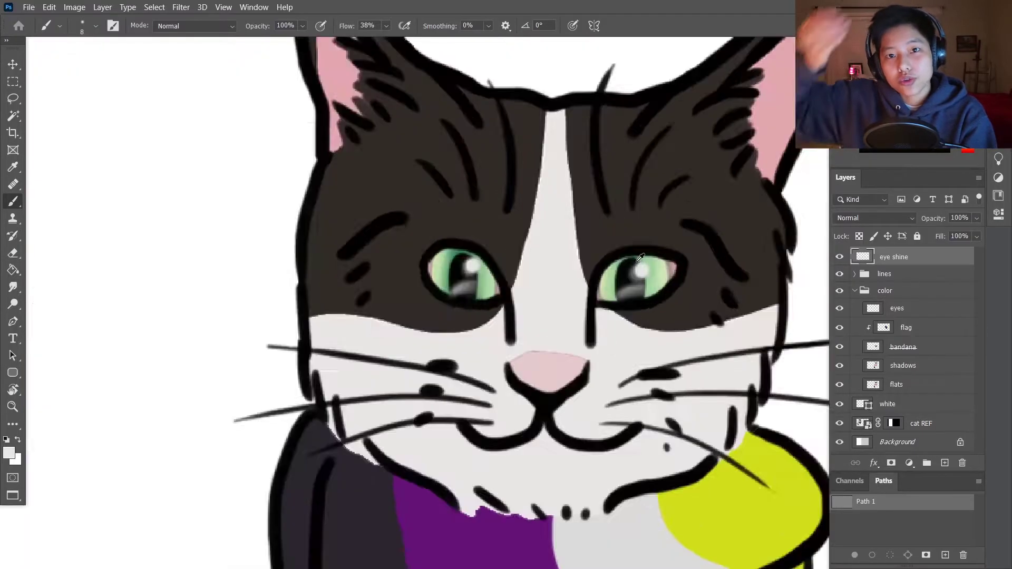
scroll(633, 290, up, 2)
scroll(640, 290, down, 3)
scroll(701, 303, up, 2)
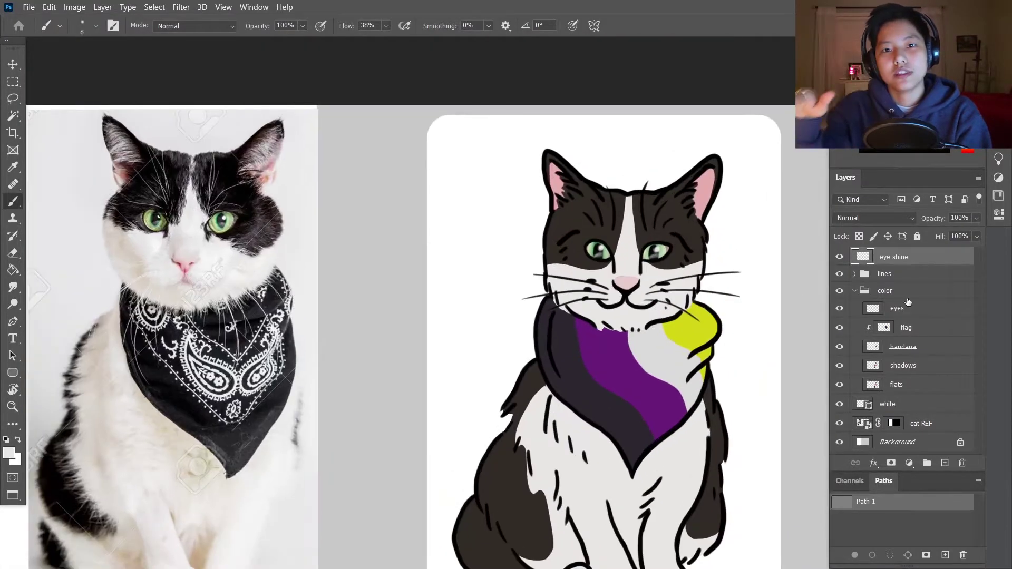
Step: Add a new layer named "multiply" above the eyes layer in the color group
key(alt+bracketleft)
key(alt+bracketleft)
key(alt+bracketleft)
key(ctrl+shift+n)
text(multiply)
key(Return)
Step: Select the cat's whole outline with the Magic Wand, working from the flats layer
key(alt+bracketleft)
key(alt+bracketleft)
key(alt+bracketleft)
key(alt+bracketleft)
key(alt+bracketleft)
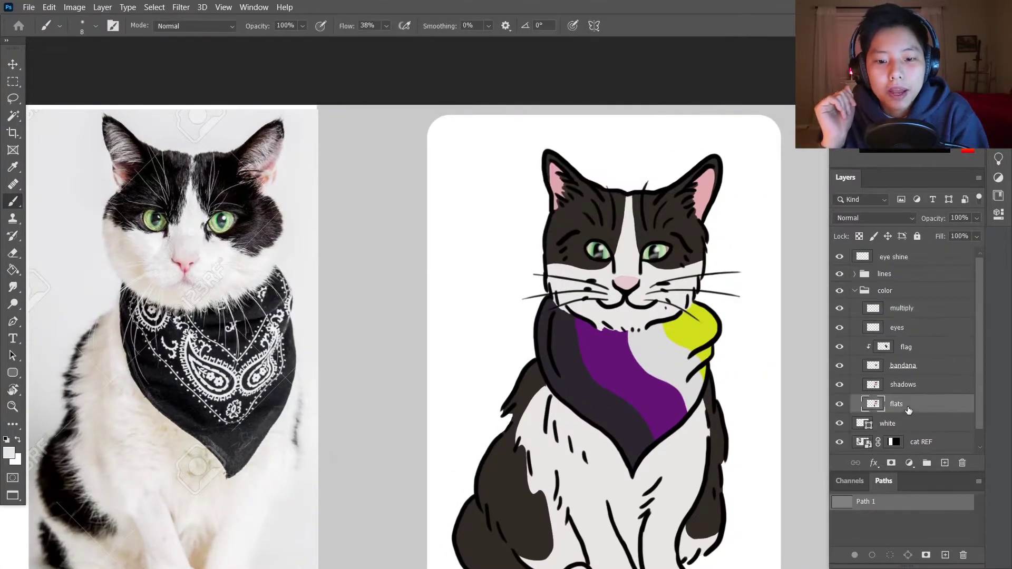
key(w)
click(585, 379)
scroll(671, 441, down, 1)
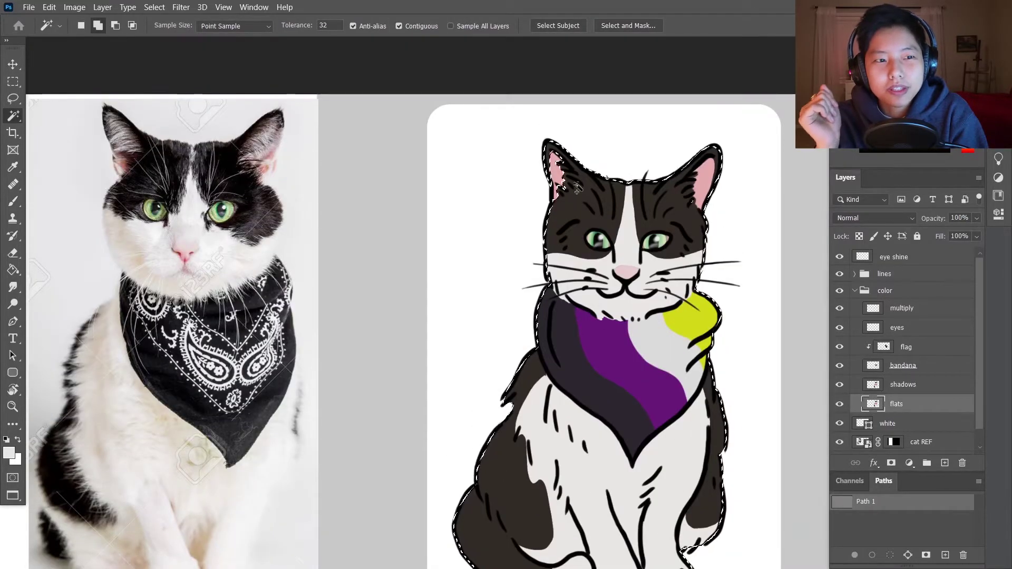
scroll(656, 315, down, 4)
Step: Fill the cat-shaped selection with black on the multiply layer
key(alt+bracketright)
key(alt+bracketright)
key(alt+bracketright)
key(alt+bracketright)
key(alt+bracketright)
key(d)
key(alt+BackSpace)
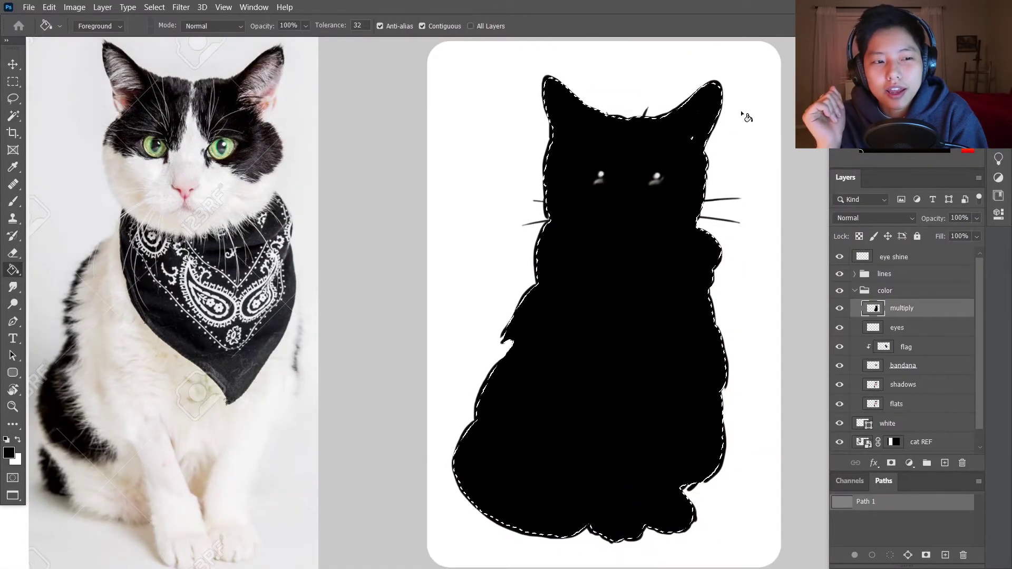
key(l)
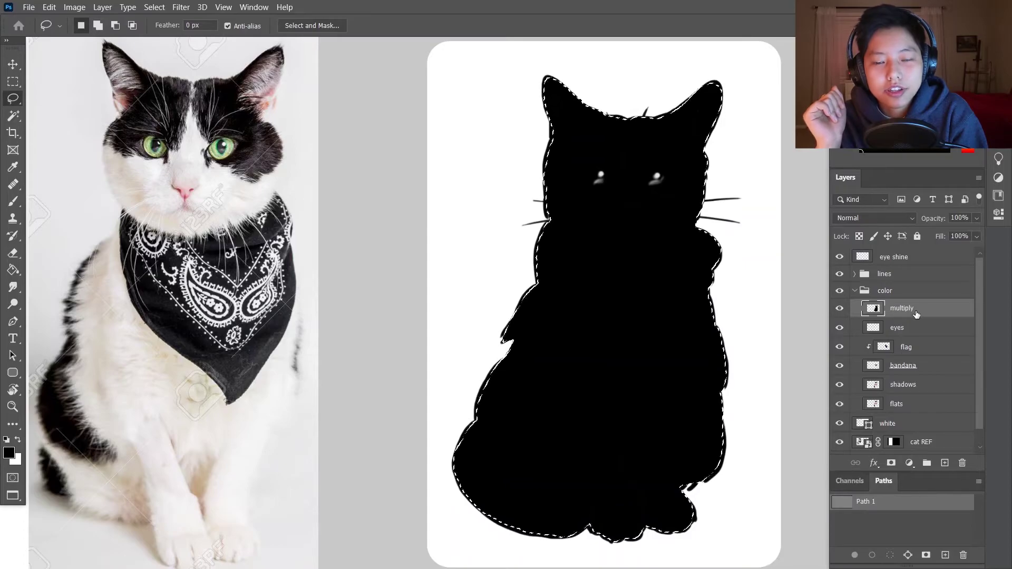
Step: Rename the black-filled layer as "sihouette" and move it below the color group
double_click(911, 310)
text(sihouette)
key(Return)
drag(901, 308, 886, 415)
Step: Add a new layer named "multiply" at the top of the color group
key(ctrl+shift+alt+n)
double_click(903, 309)
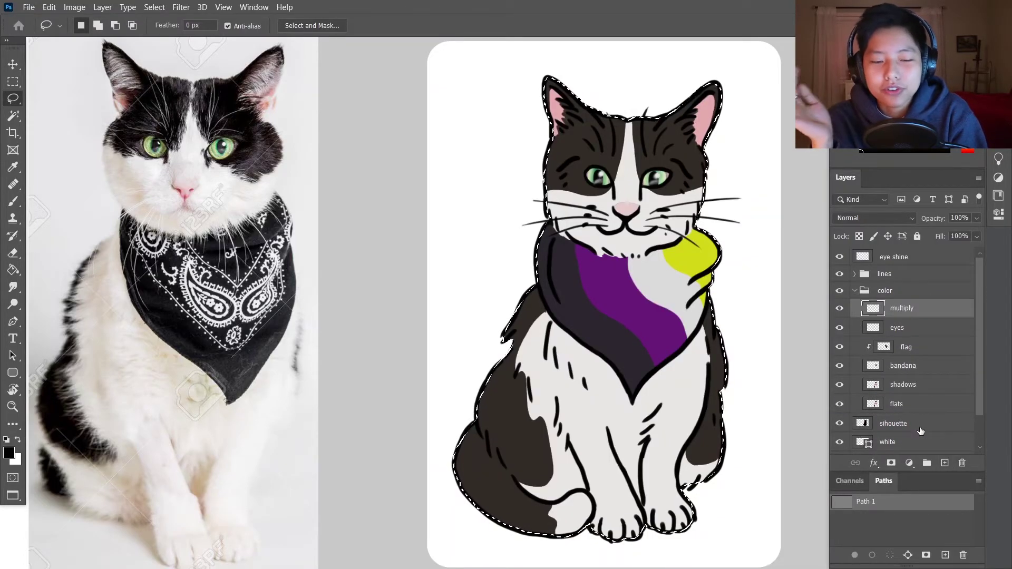
scroll(634, 175, up, 3)
scroll(634, 175, down, 2)
Step: Subtract the body and bandana from the selection so that only the cat's head is selected
drag(634, 176, 665, 273)
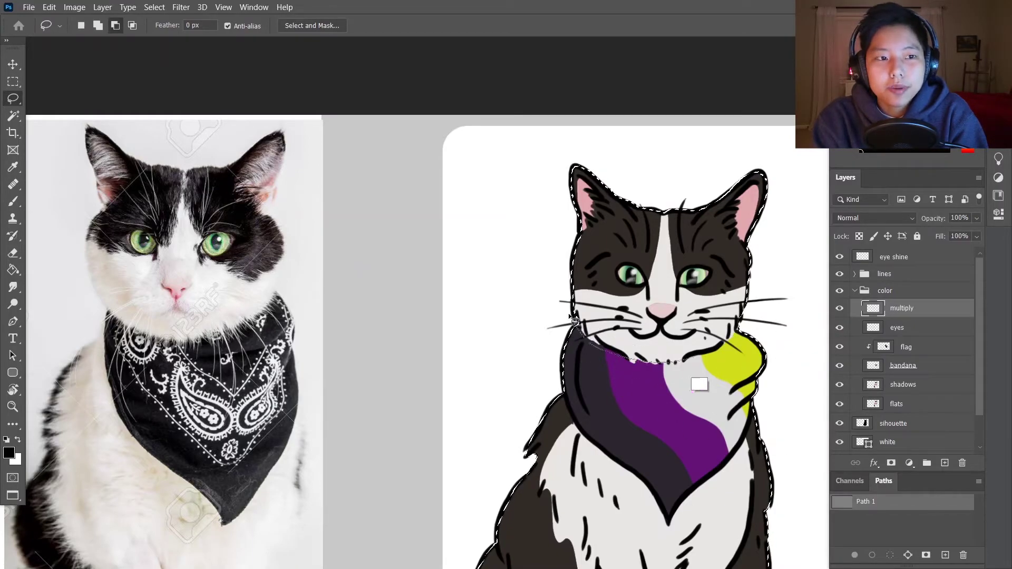
scroll(685, 363, down, 3)
scroll(655, 404, up, 6)
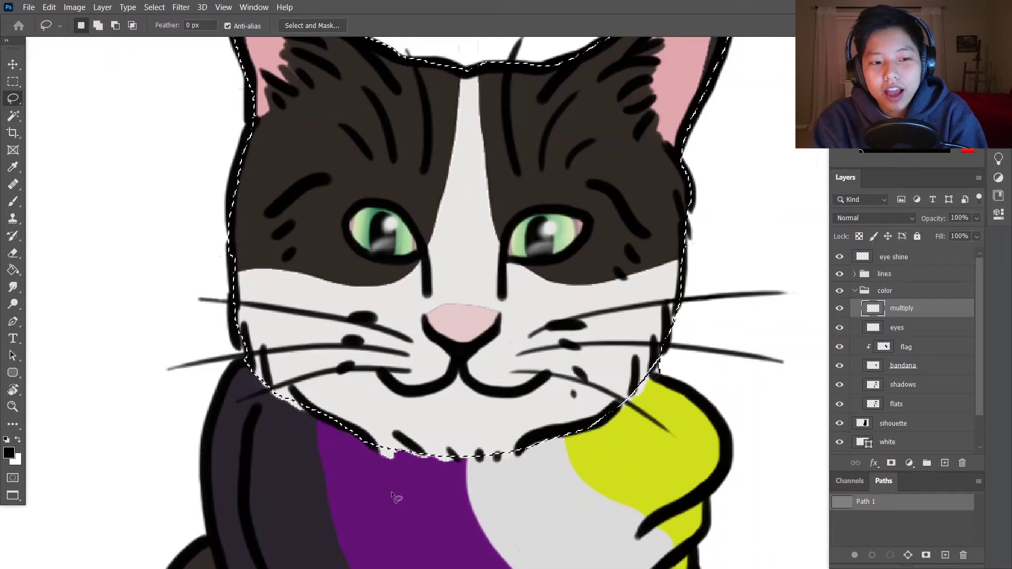
scroll(391, 496, down, 4)
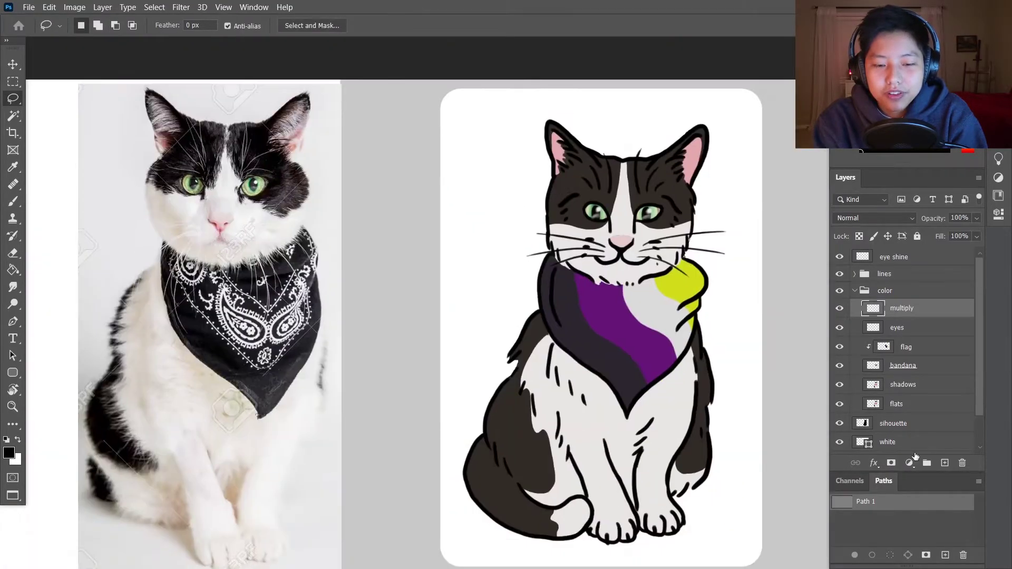
Step: Move the reference photo right beside the cat drawing and place its layer above the white layer
scroll(978, 446, down, 1)
click(923, 445)
key(v)
drag(313, 298, 427, 299)
drag(952, 414, 952, 416)
scroll(643, 152, up, 3)
Step: Fill a lassoed shadow area on the left side of the head and set the multiply layer's blend mode to Multiply
click(902, 292)
key(l)
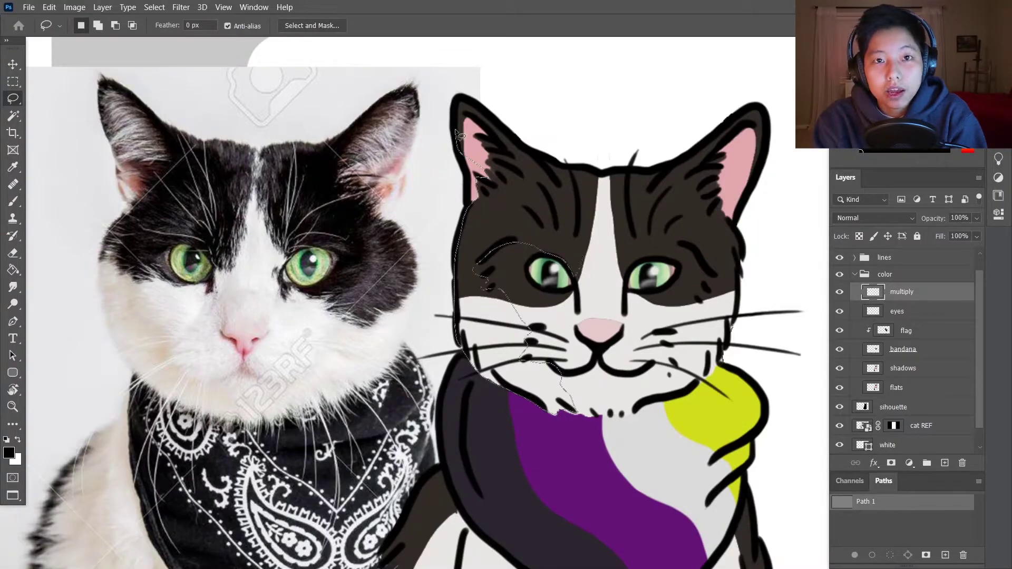
drag(460, 136, 458, 126)
key(g)
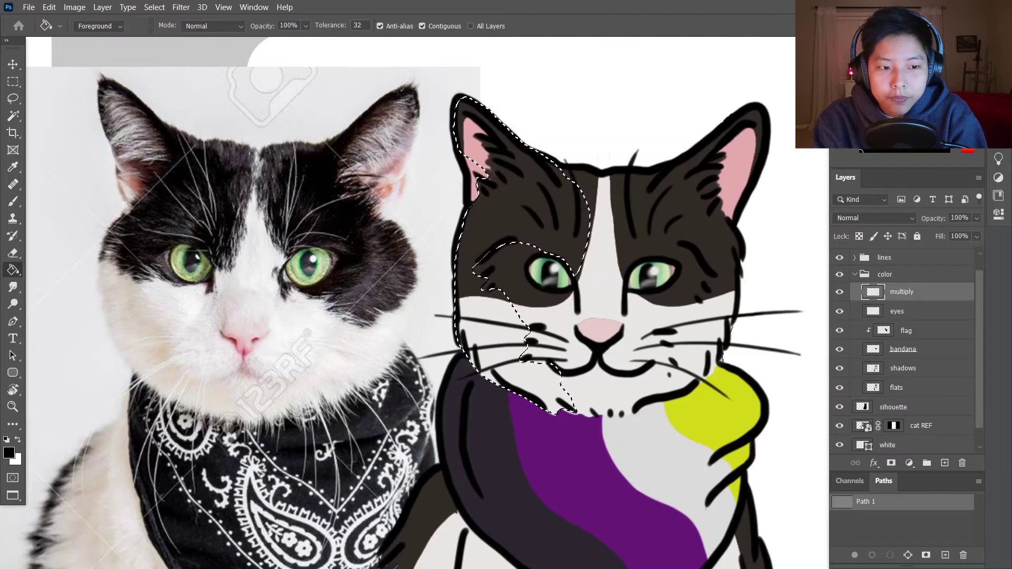
click(504, 227)
click(875, 217)
click(848, 254)
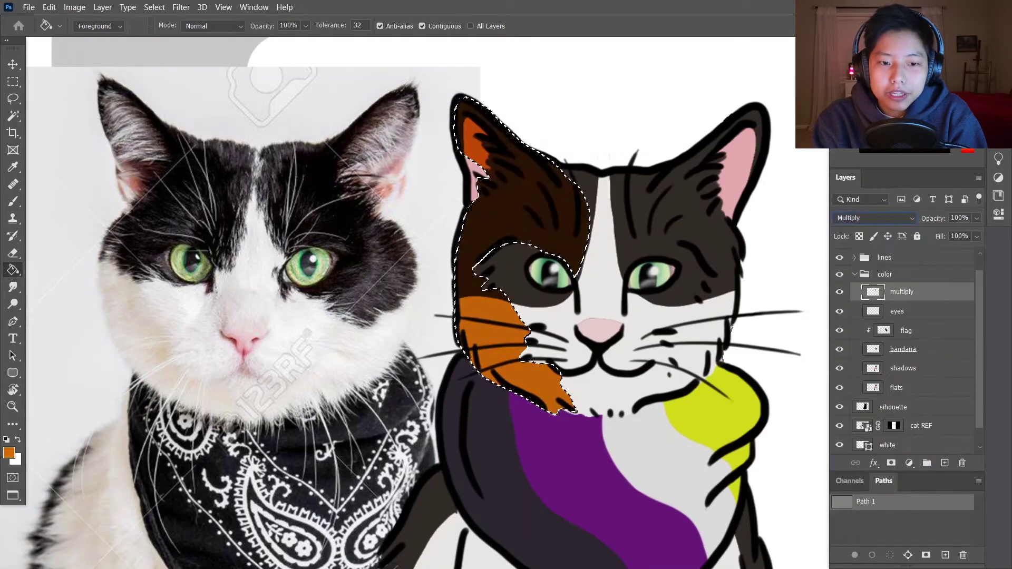
Step: Try blue, light tan and brown fill colors for the shadow area on the left side of the head
click(495, 316)
key(alt+BackSpace)
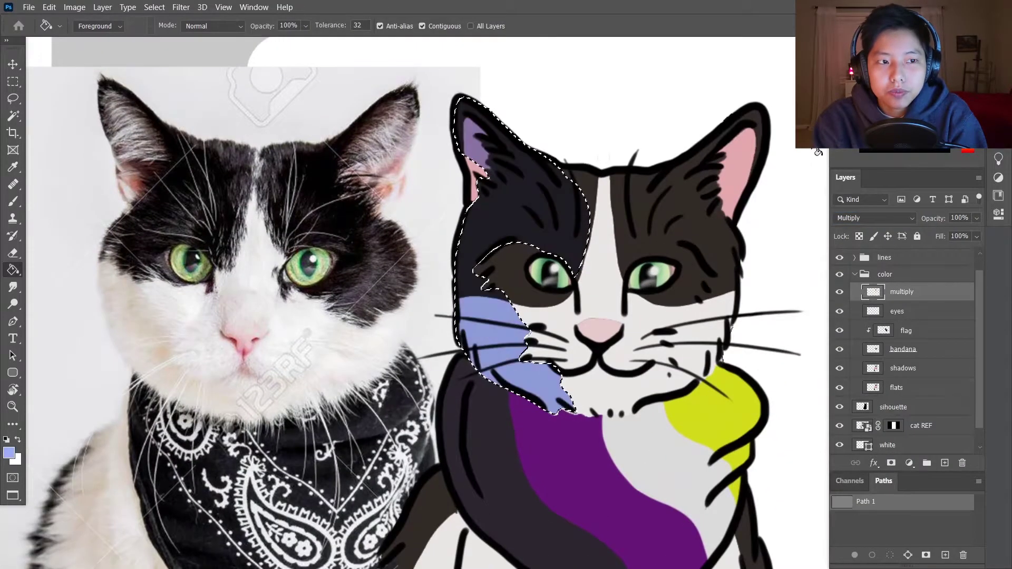
key(alt+BackSpace)
key(ctrl+d)
scroll(411, 301, down, 3)
key(l)
scroll(600, 308, up, 4)
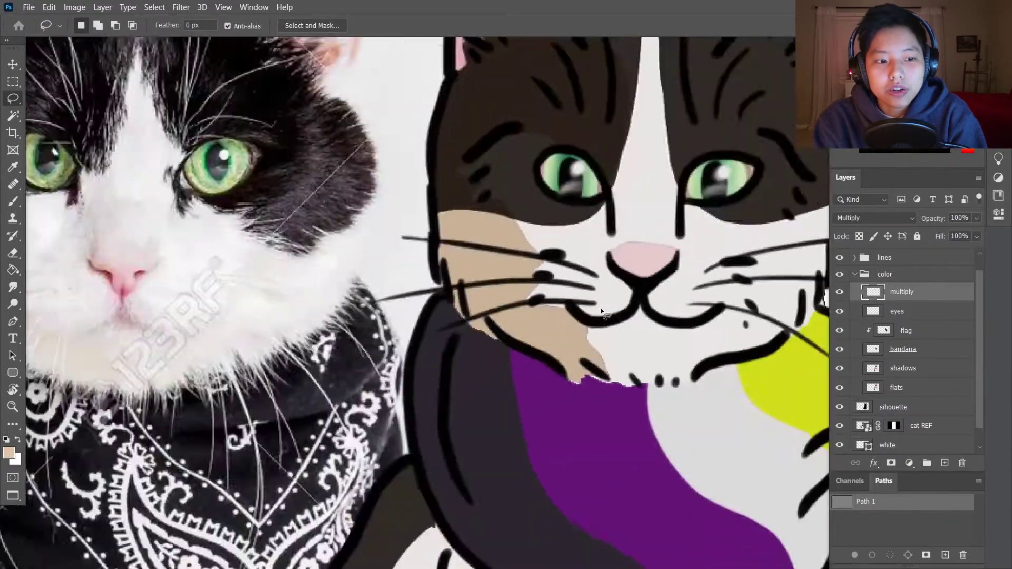
key(ctrl+shift+d)
key(alt+BackSpace)
Step: Delete the shadow fill from the multiply layer and clear the selection
key(a)
click(780, 199)
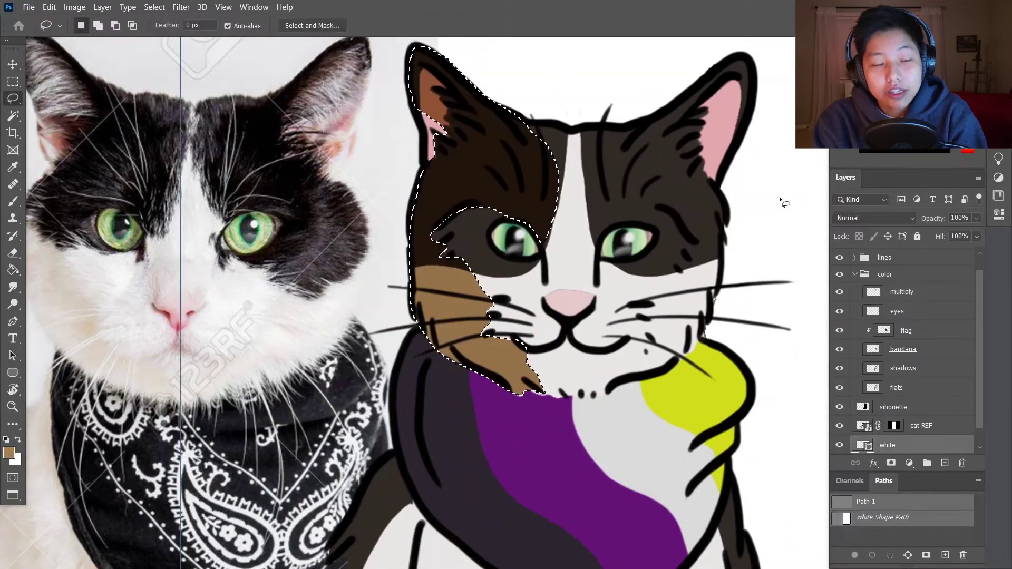
scroll(434, 182, up, 2)
key(ctrl+z)
key(l)
key(ctrl+shift+d)
key(Delete)
key(ctrl+d)
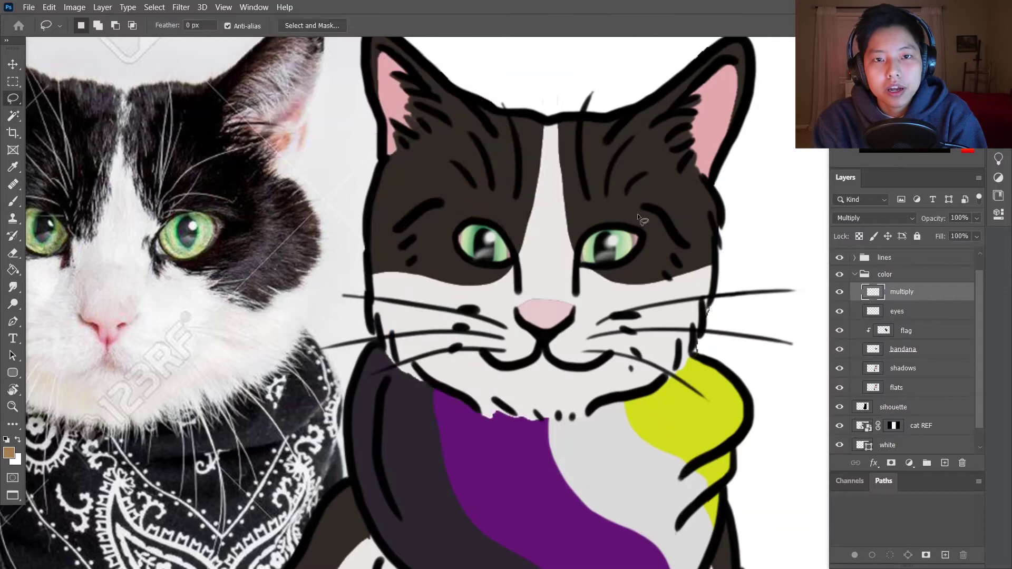
Step: Select the cat's whole outline again with the Magic Wand
scroll(638, 213, down, 2)
scroll(638, 214, down, 2)
key(w)
click(573, 270)
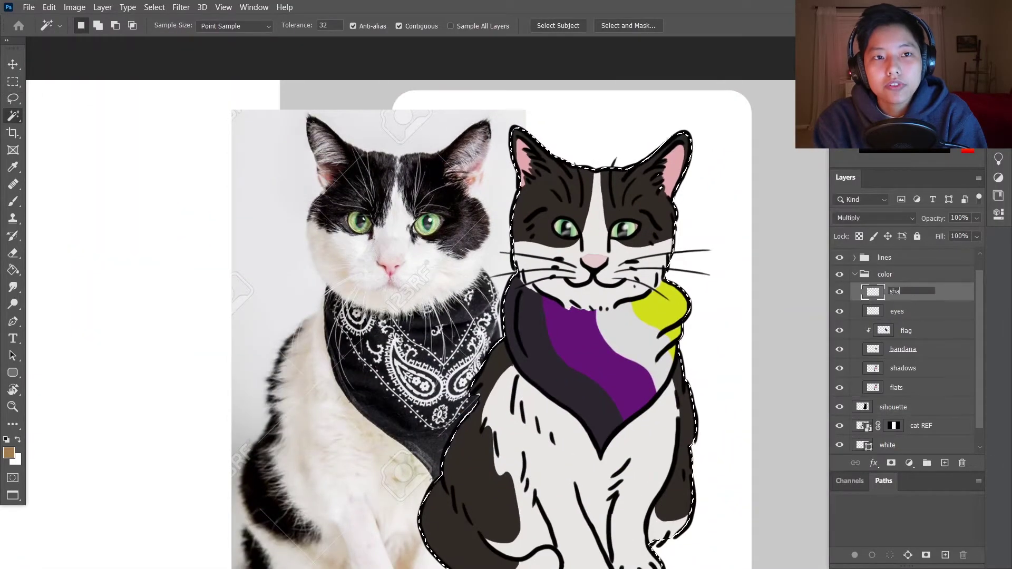
Step: Browse the brush presets and choose the Hair Brush for the shading
key(b)
key(F5)
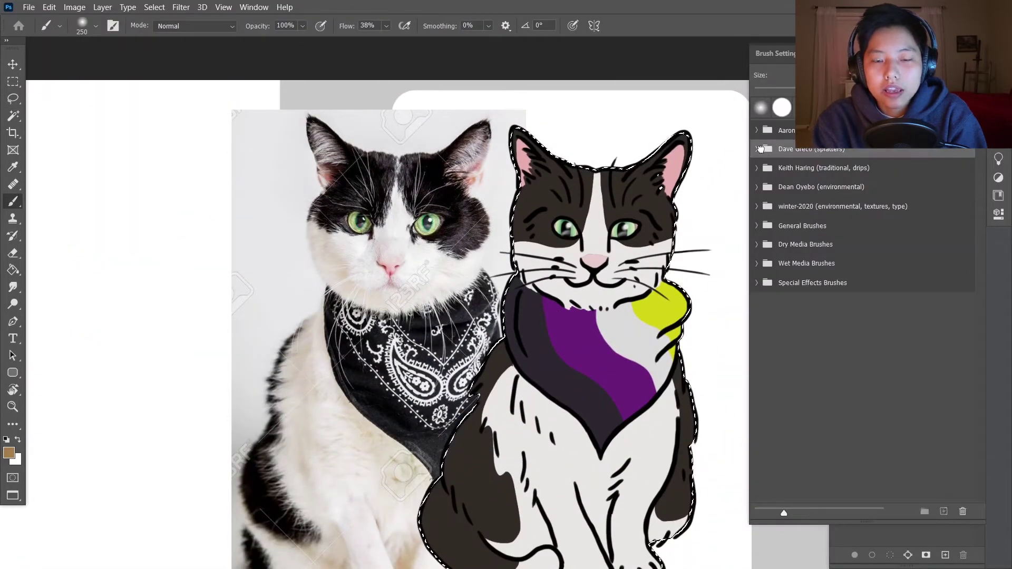
click(758, 150)
click(757, 149)
click(917, 214)
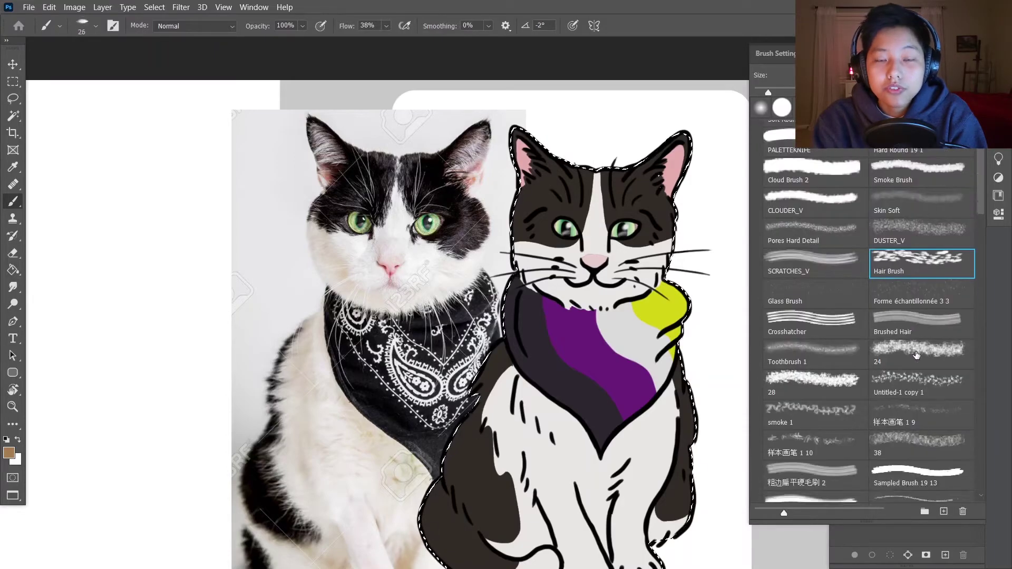
key(F5)
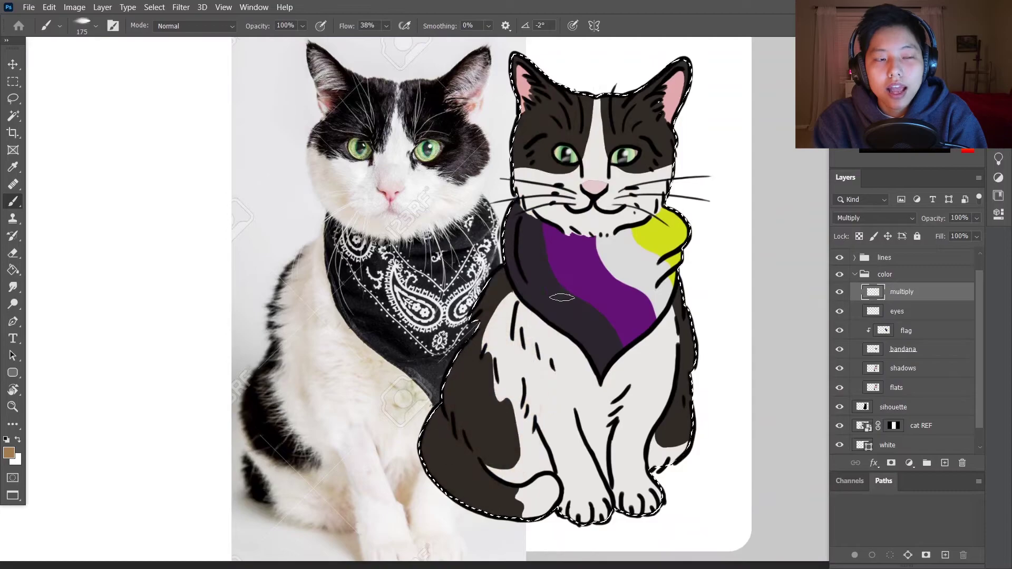
Step: Reduce the brush size to 35 and try the hair brush over the dark fur on the head
scroll(562, 299, up, 3)
key(bracketleft)
key(bracketleft)
key(bracketleft)
key(bracketleft)
key(bracketleft)
key(bracketleft)
key(bracketleft)
key(bracketleft)
key(bracketleft)
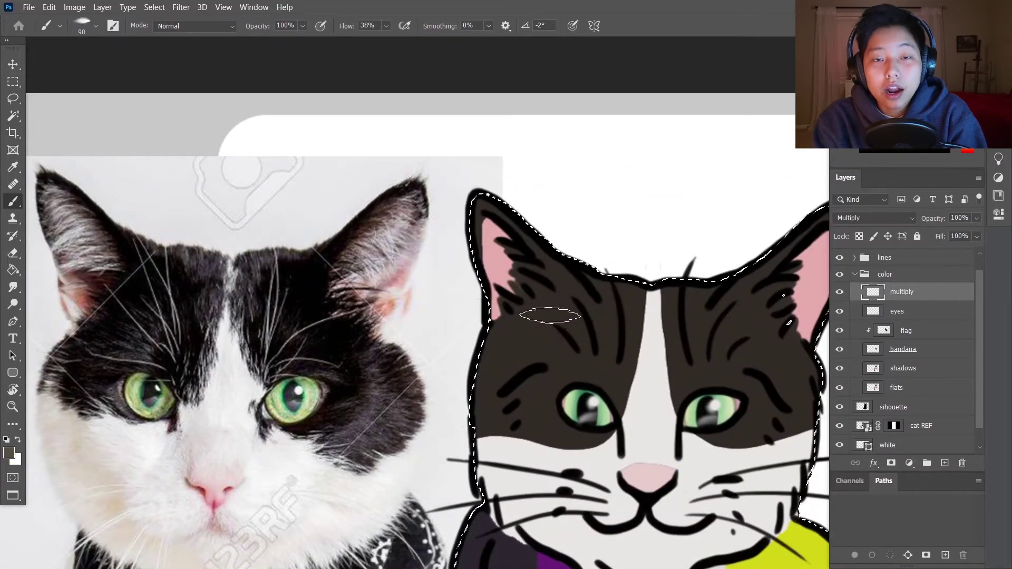
scroll(655, 368, down, 2)
drag(654, 367, 593, 276)
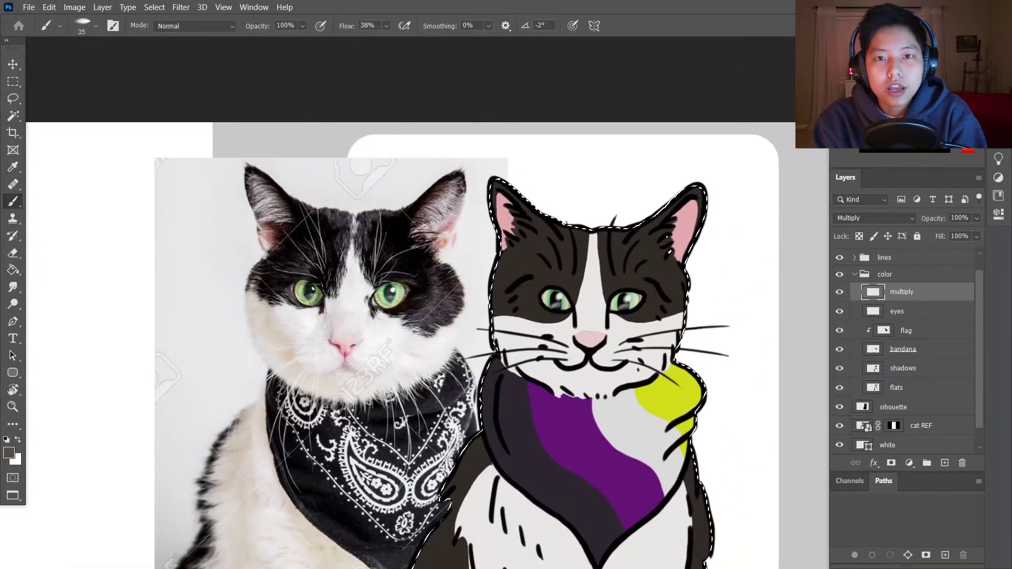
Step: Clear the selection, check the flats layer, and remove the separate shadows layer above it
key(l)
key(ctrl+d)
drag(903, 368, 896, 315)
key(ctrl+z)
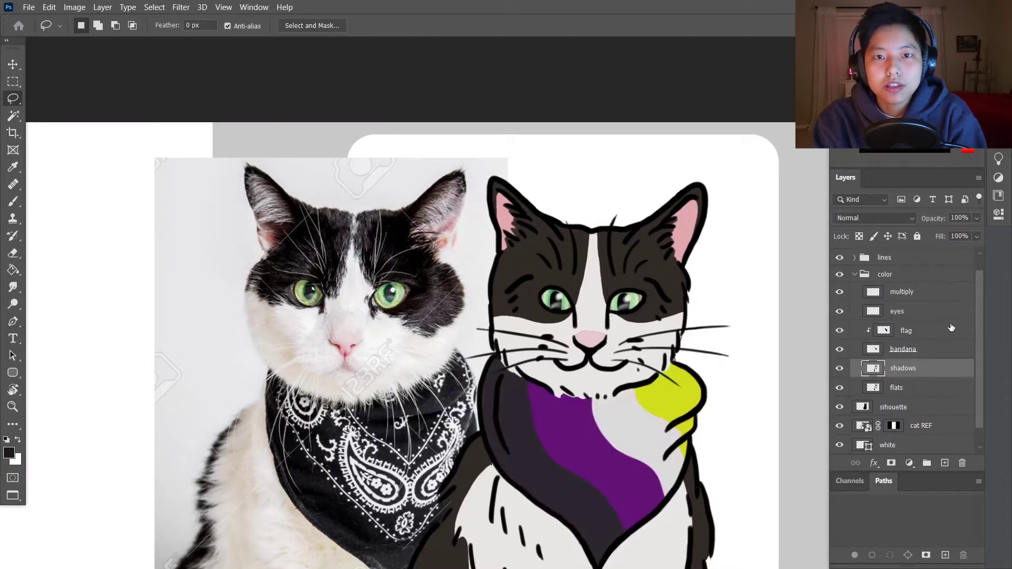
click(924, 389)
click(840, 392)
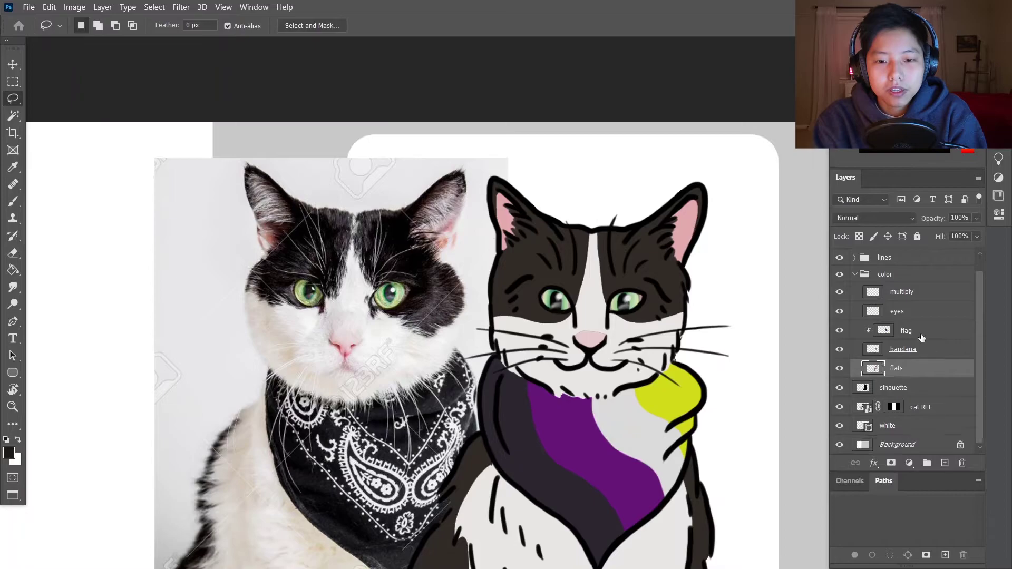
Step: Select all dark fur patches from the flats layer with the Magic Wand and rename the multiply layer as "shadows"
key(w)
scroll(698, 457, down, 2)
click(698, 458)
scroll(698, 458, up, 3)
click(903, 291)
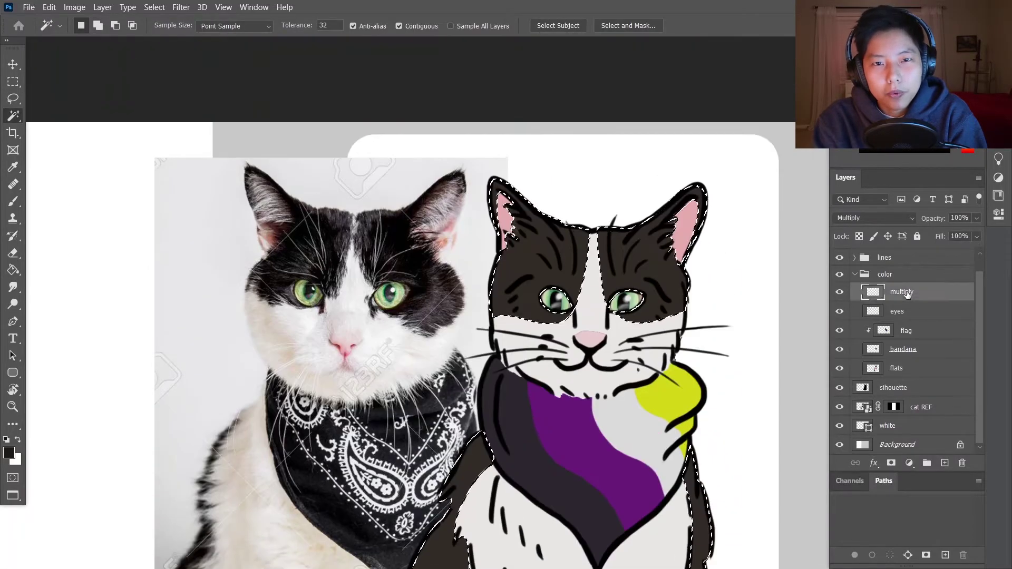
Step: Paint soft black shading over the dark fur on the head, back and tail with a soft round brush up to size 70
key(b)
click(999, 196)
click(999, 196)
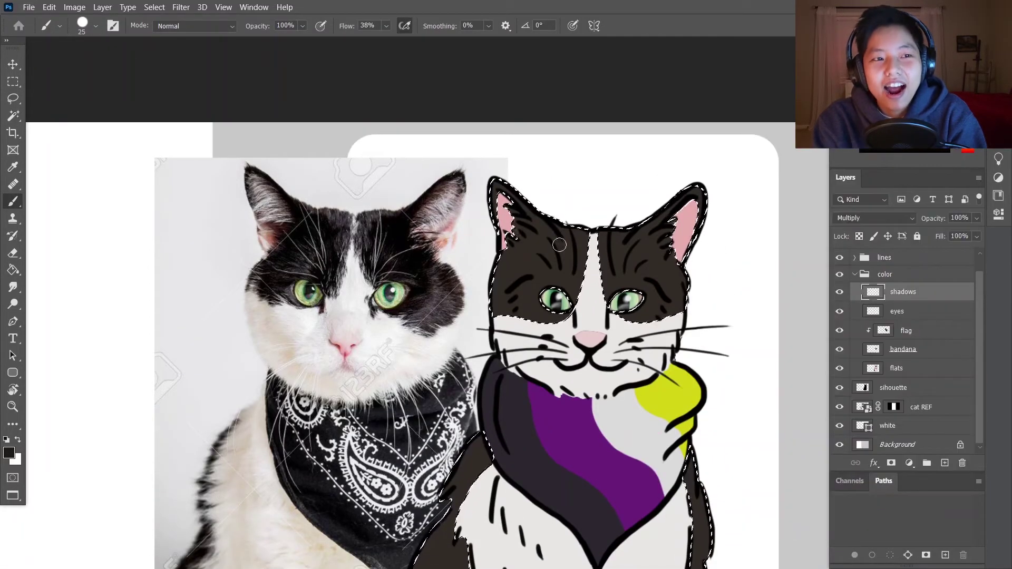
key(shift+bracketleft)
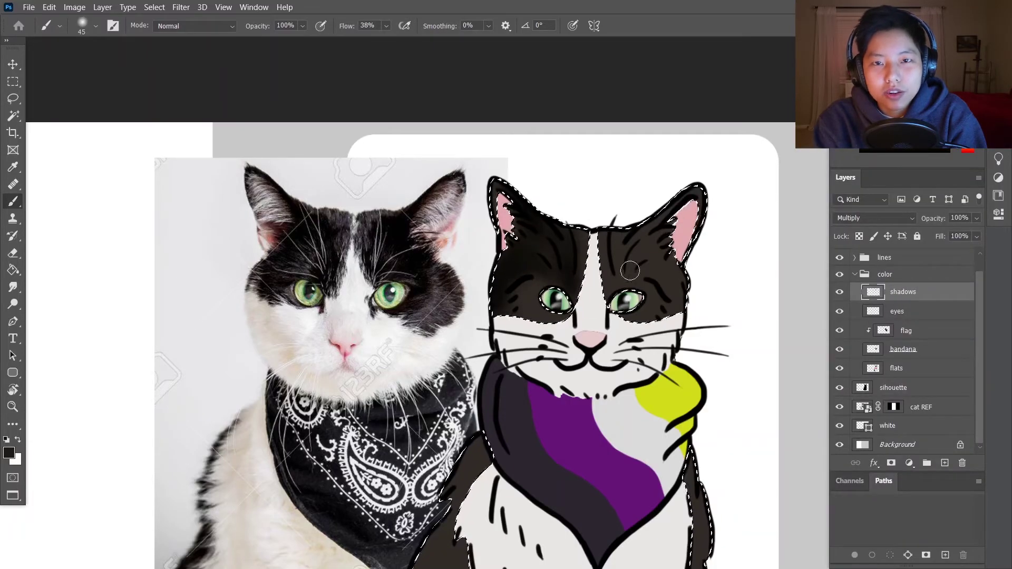
drag(603, 373, 600, 151)
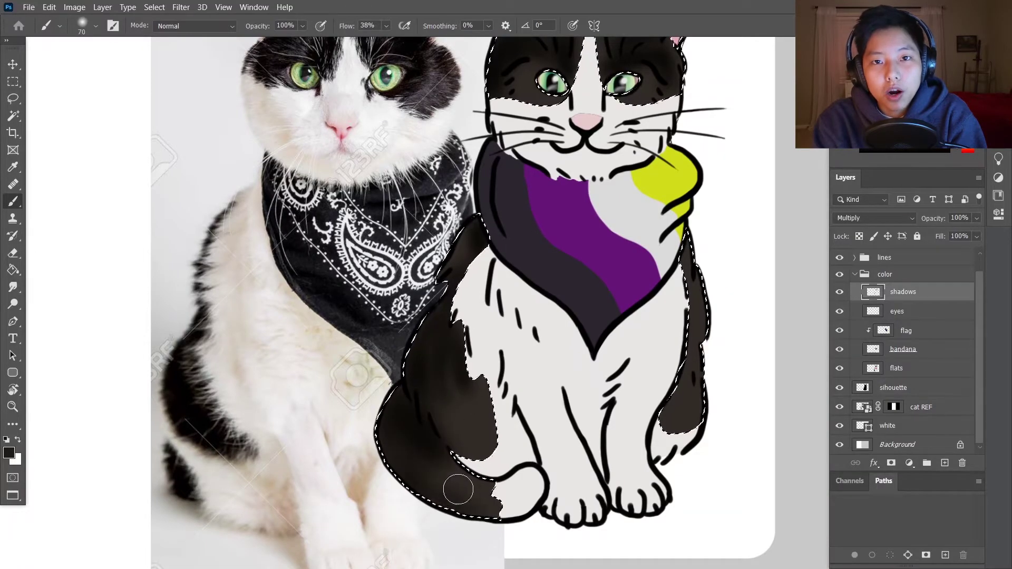
alt+click(476, 424)
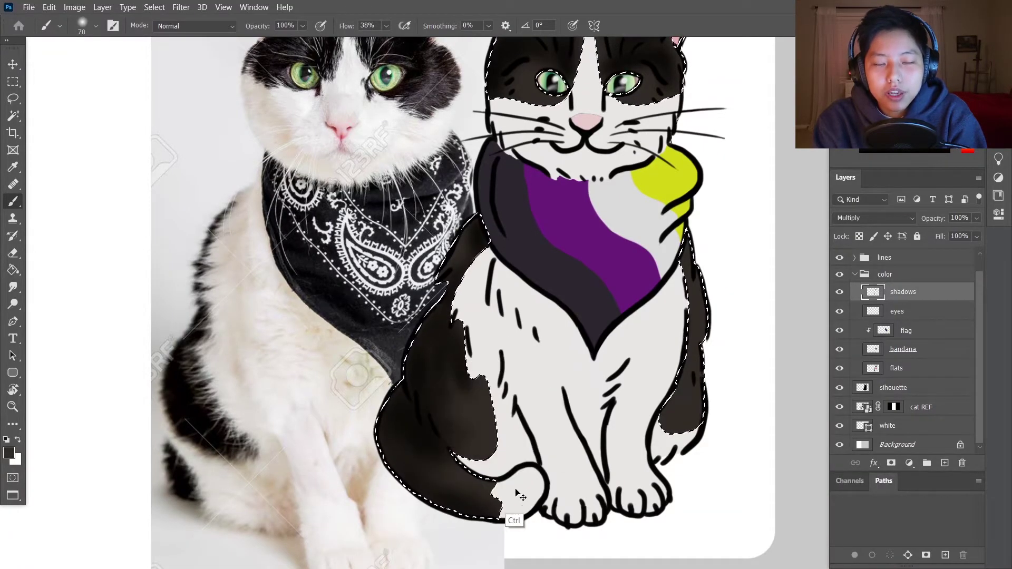
alt+click(464, 416)
Step: Set the shadows layer's blend mode to Normal and clear the dark fur selection
click(874, 218)
click(858, 225)
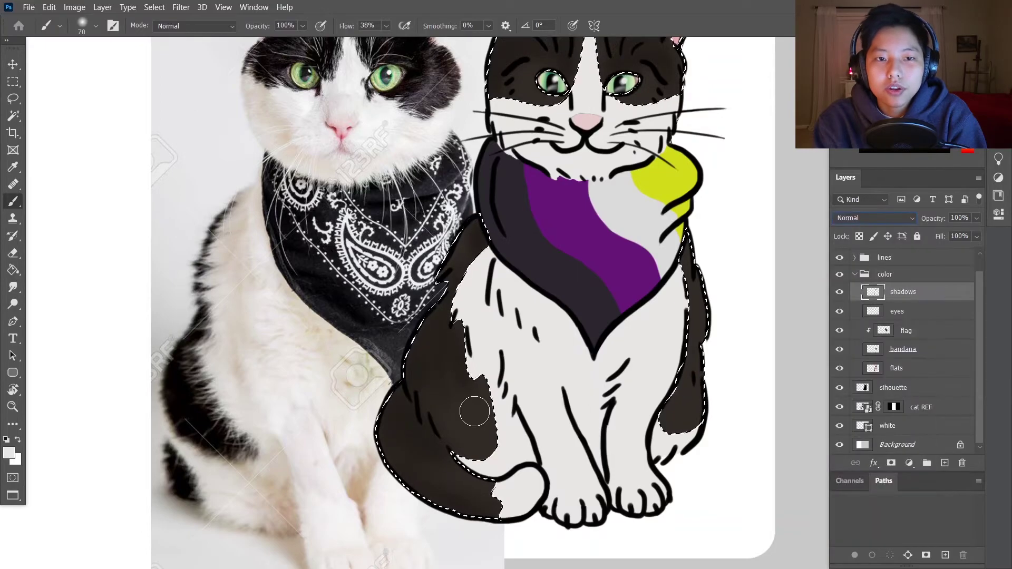
scroll(459, 459, up, 3)
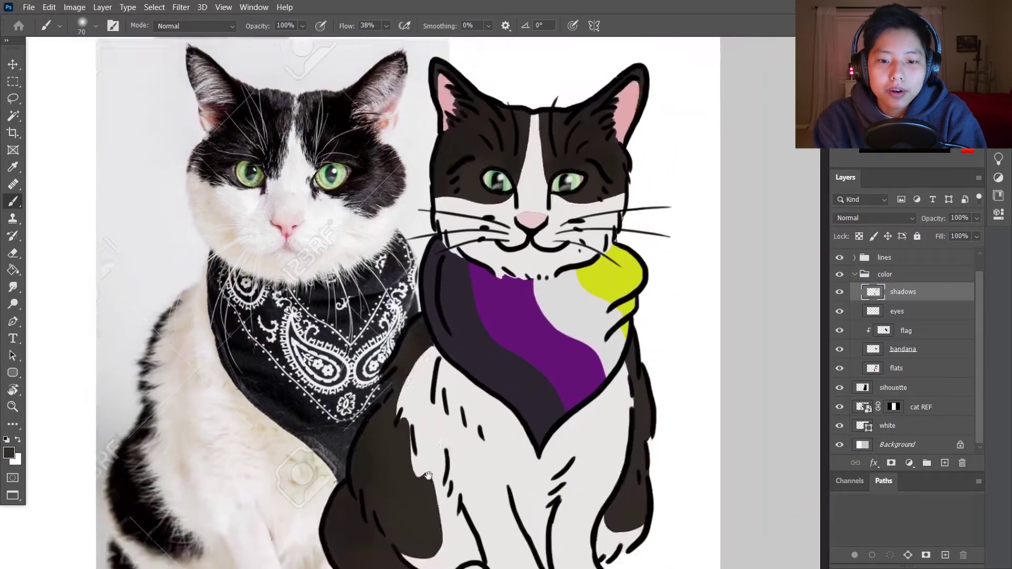
Step: Paint soft dark shading over the selected dark fur on the back, tail and head with the size 70 brush, and clear the selection
scroll(426, 368, down, 2)
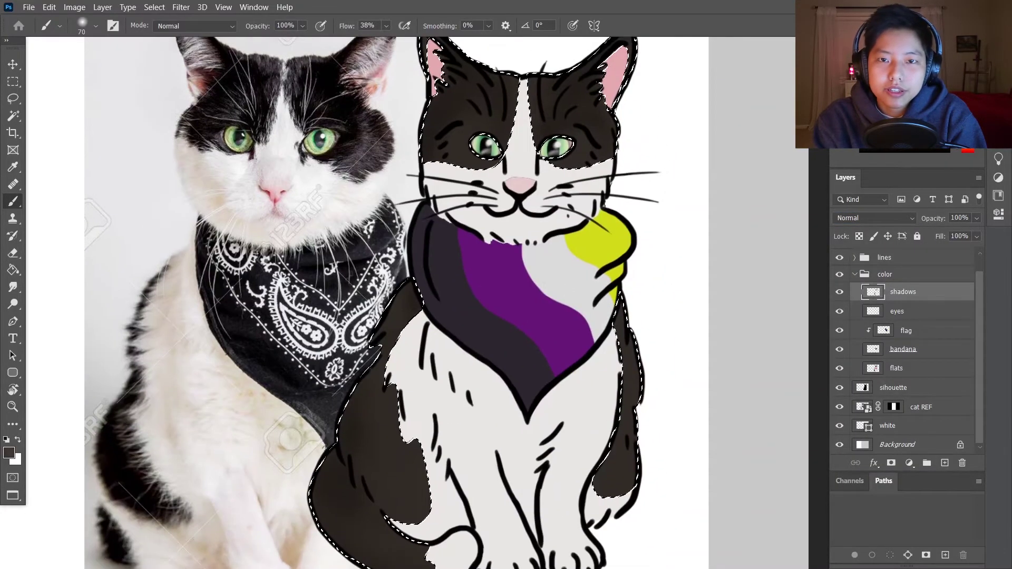
scroll(492, 353, down, 2)
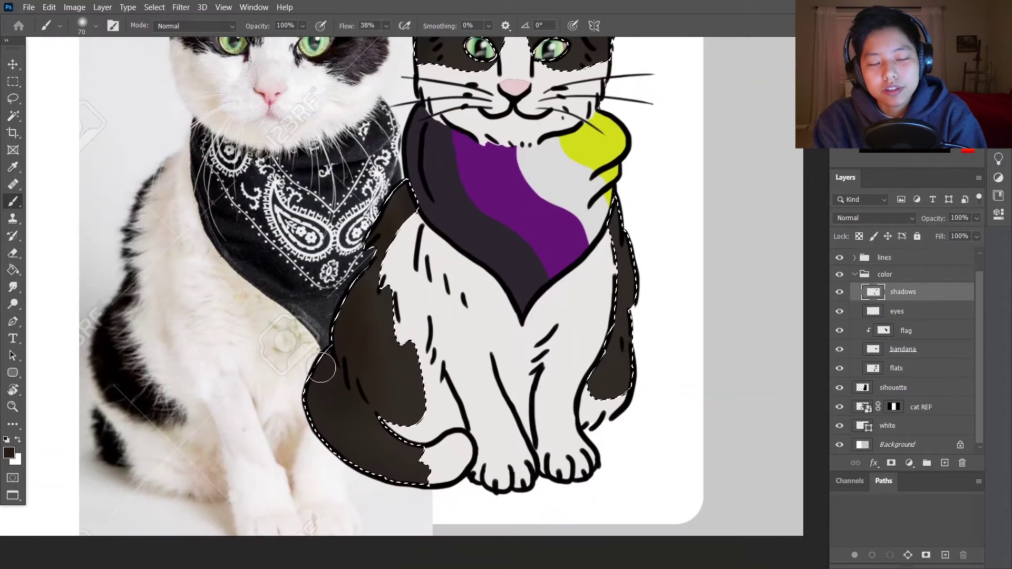
drag(622, 369, 626, 269)
scroll(626, 269, up, 4)
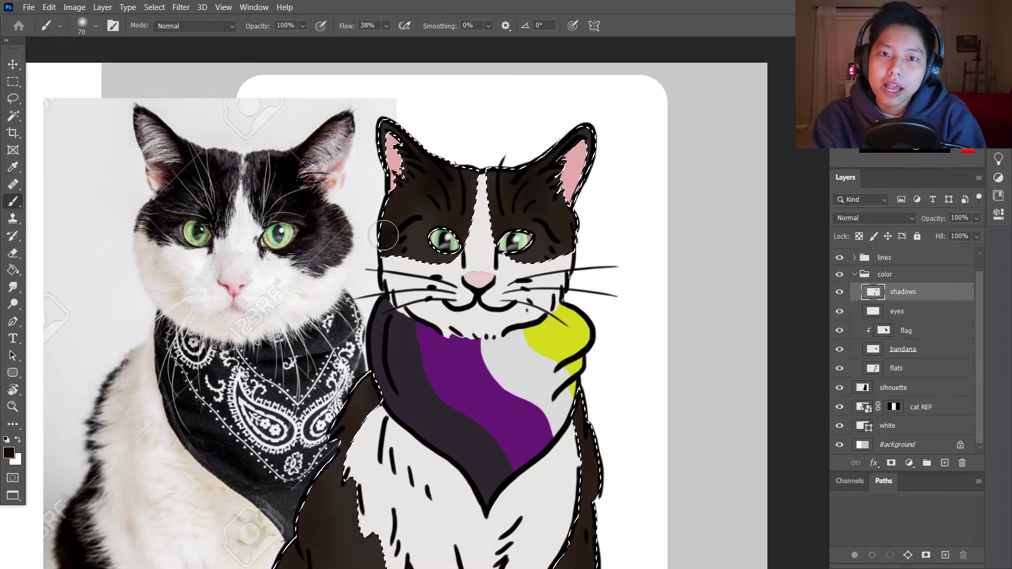
scroll(396, 413, down, 3)
mouse_move(397, 412)
mouse_down()
mouse_move(305, 418)
mouse_move(330, 409)
mouse_move(309, 391)
mouse_up()
key(l)
key(ctrl+d)
Step: Select the white fur areas of the face and body from the flats layer with the Magic Wand
scroll(651, 365, down, 1)
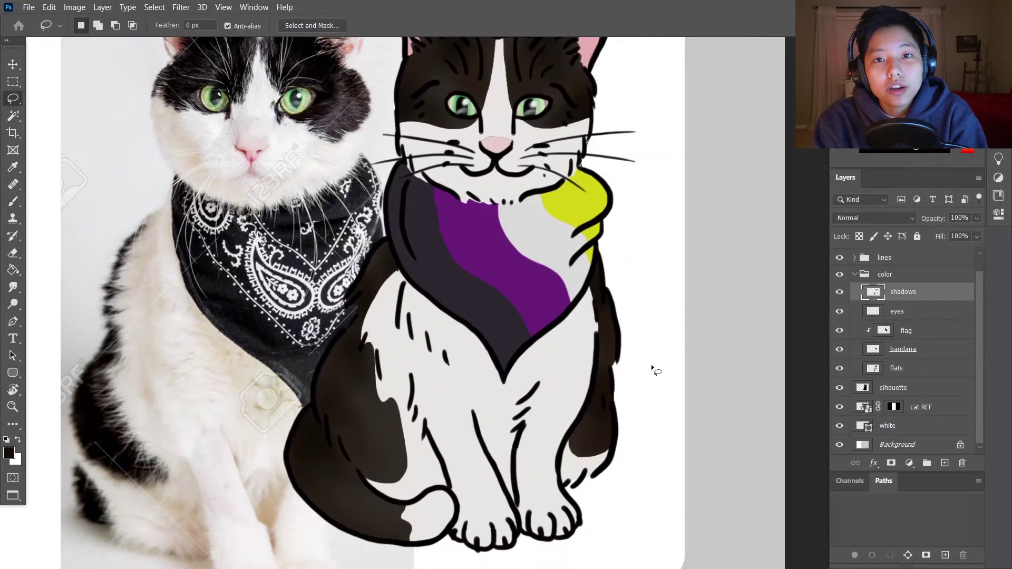
scroll(651, 365, up, 2)
scroll(593, 271, down, 3)
scroll(593, 271, up, 3)
ctrl+click(873, 368)
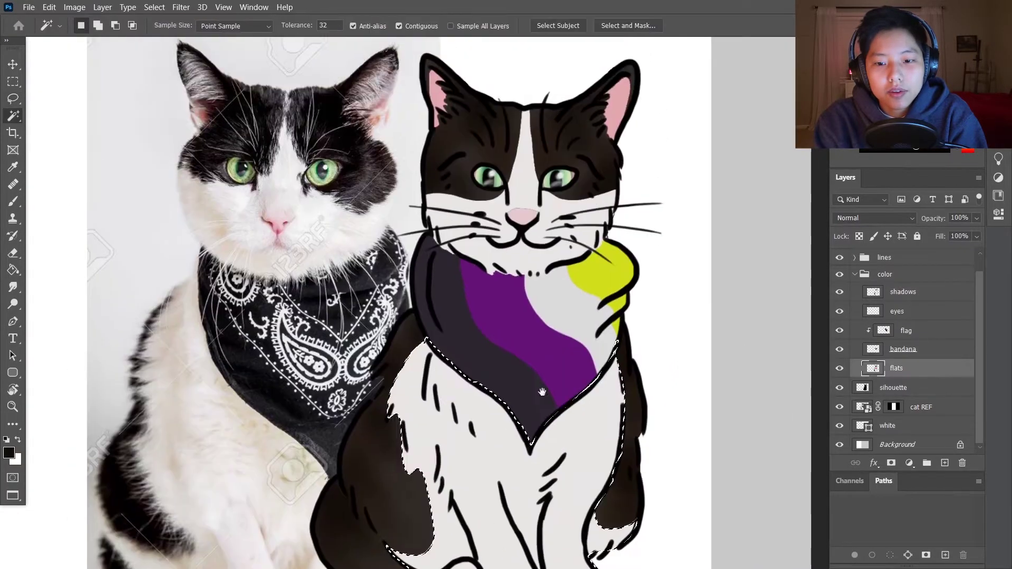
Step: Sample a beige tone from the reference photo and paint soft shading over the white chest, legs and tail tip on the shadows layer
key(b)
alt+click(177, 369)
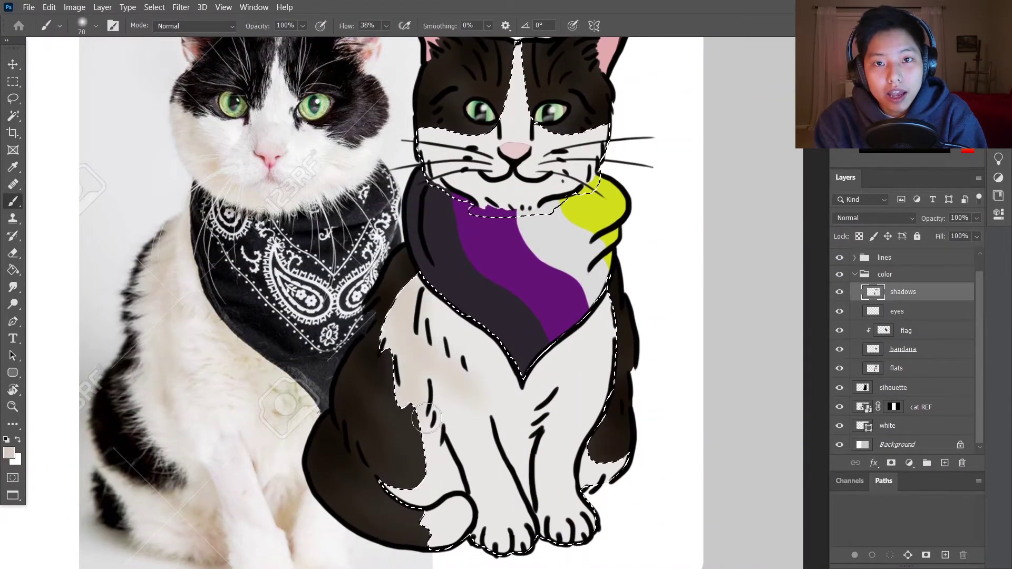
scroll(488, 397, down, 3)
mouse_move(488, 396)
mouse_down()
mouse_move(548, 396)
mouse_move(498, 326)
mouse_move(506, 338)
mouse_move(494, 275)
mouse_move(464, 271)
mouse_up()
scroll(464, 271, up, 2)
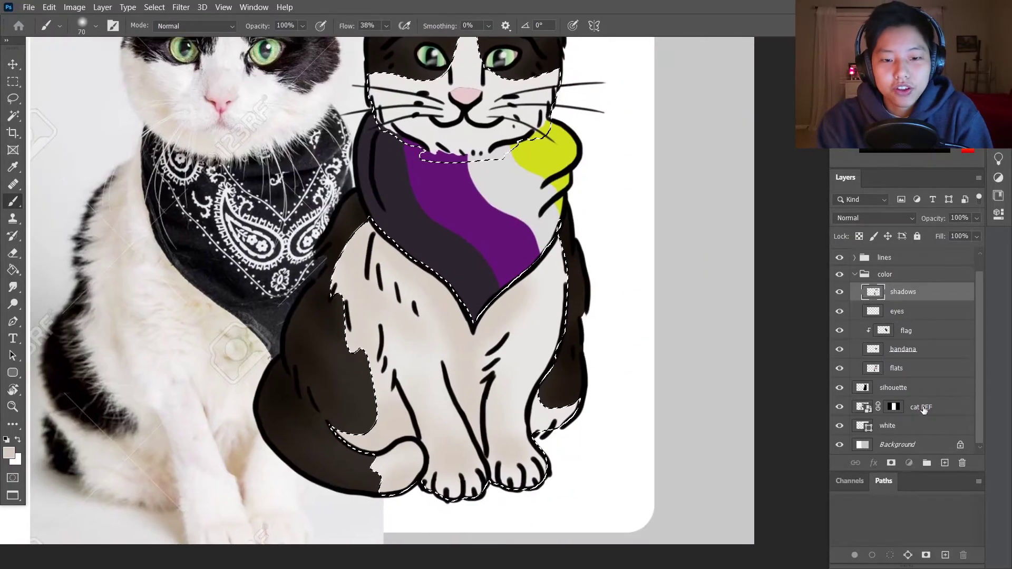
Step: Move the cat REF photo sideways, away from the drawn cat
click(927, 407)
key(v)
drag(159, 339, 294, 322)
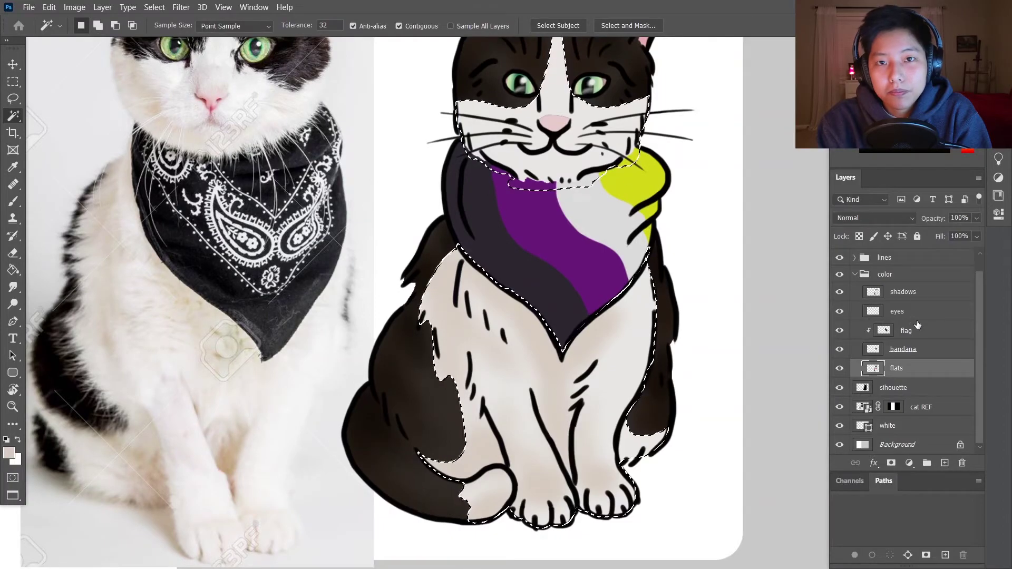
Step: Paint darker tan shading on the shadows layer between the front legs, around the hind leg and above the paws, reducing the brush to size 30
click(917, 292)
key(b)
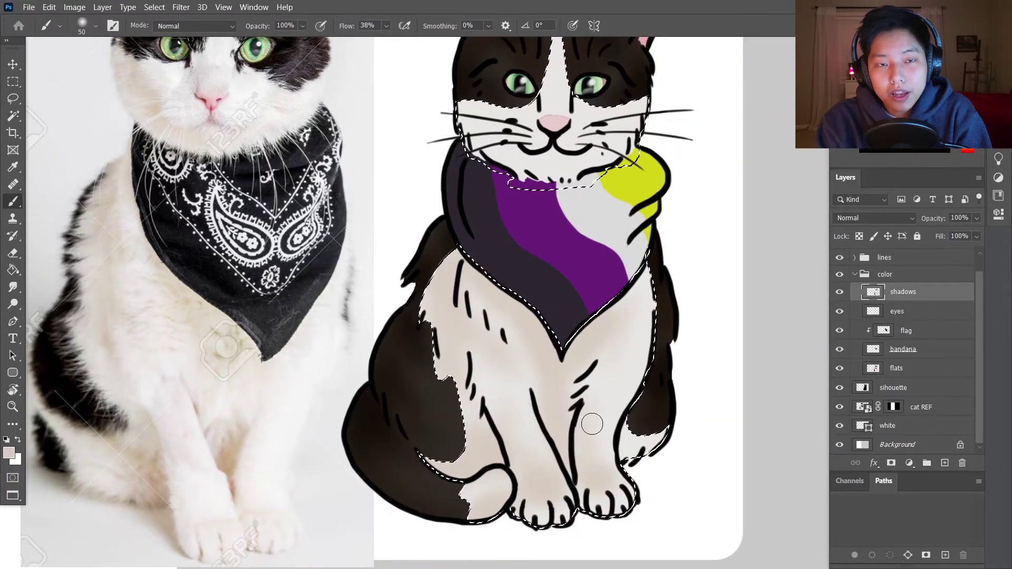
drag(544, 403, 578, 416)
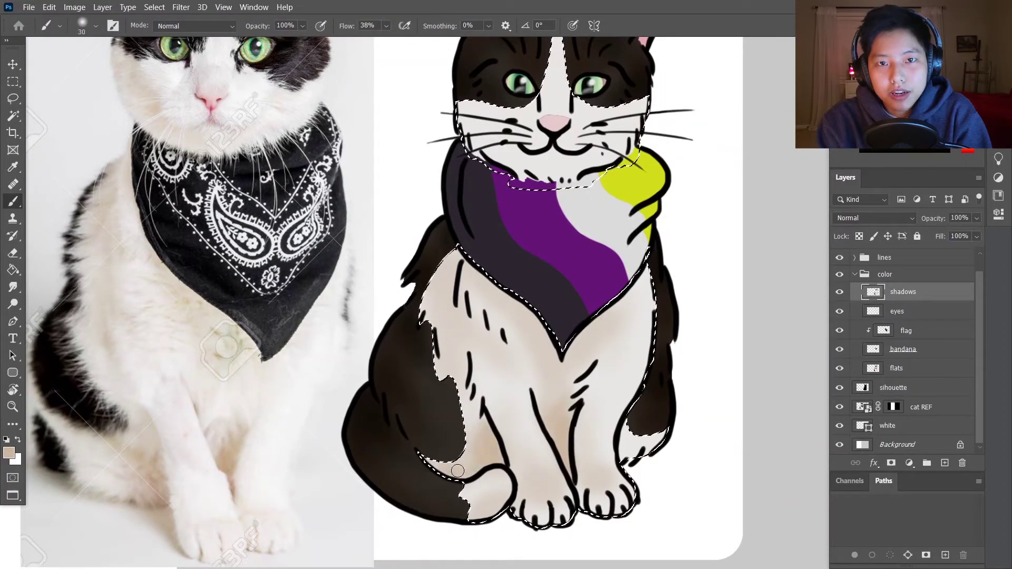
drag(528, 497, 548, 486)
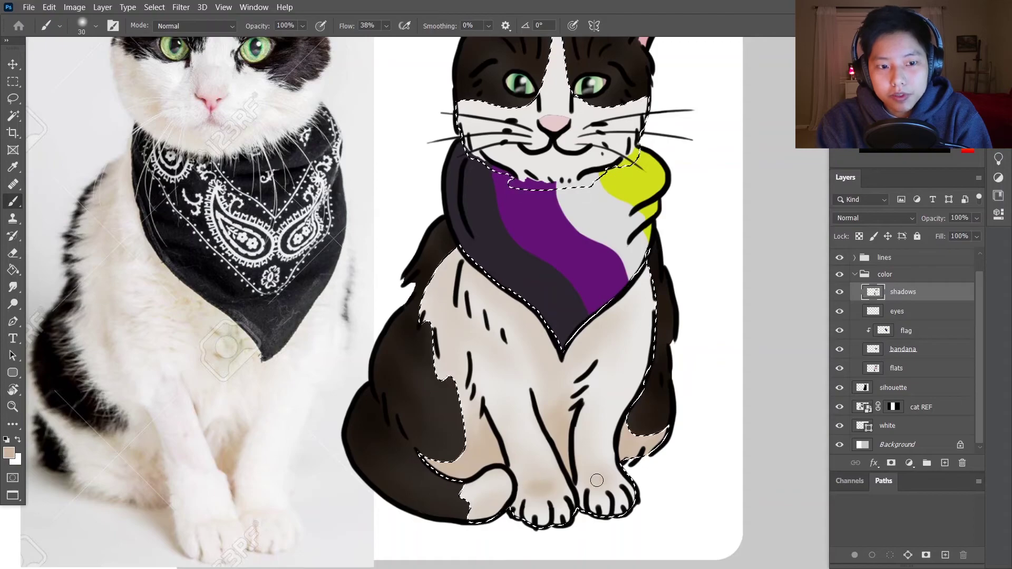
Step: Enlarge the brush to size 60 and blend soft beige shading into the white chest fur below the bandana
key(bracketright)
key(bracketright)
key(bracketright)
drag(522, 316, 559, 348)
scroll(699, 389, up, 2)
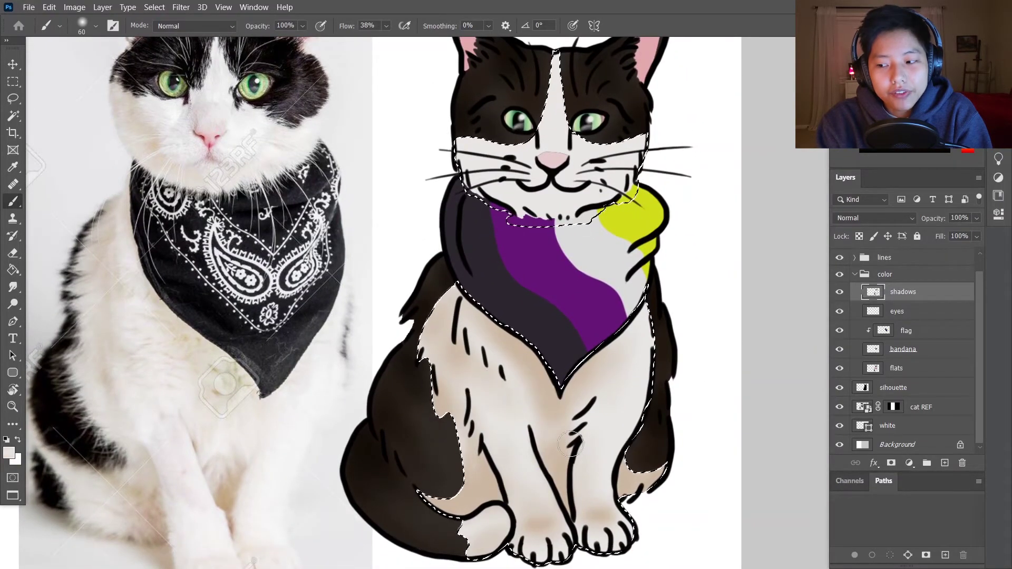
Step: Paint soft beige shading on the white fur of the cheeks, chin and forehead stripe, reducing the brush to size 30
scroll(506, 464, up, 5)
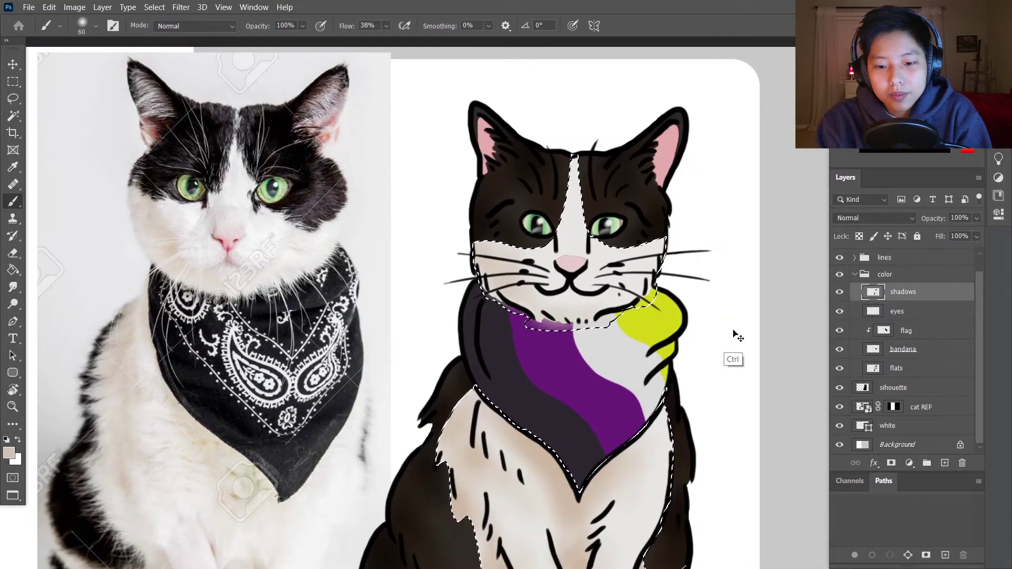
key(bracketleft)
key(bracketleft)
key(bracketleft)
key(bracketleft)
key(bracketleft)
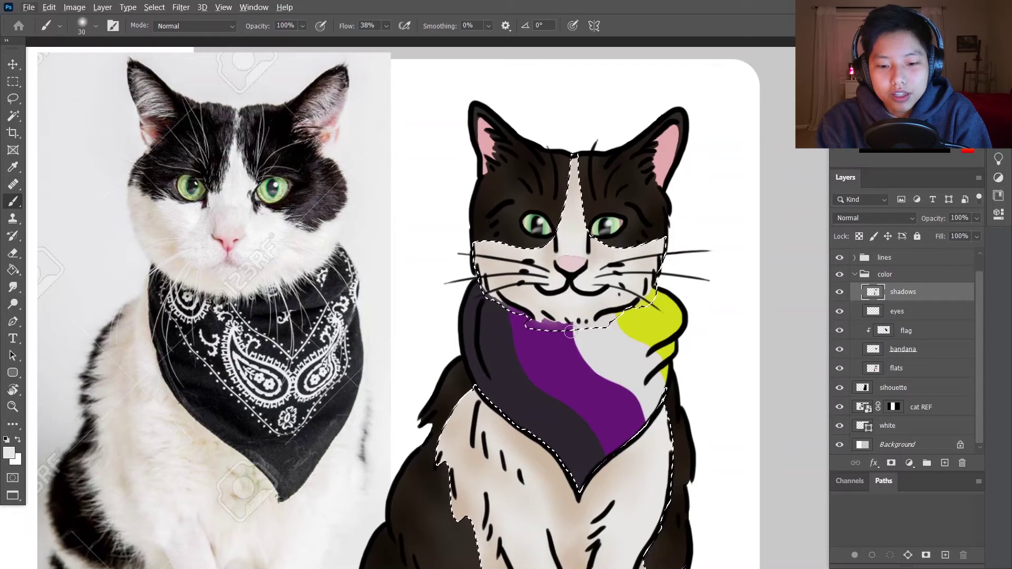
Step: Paint round white highlights in both pupils on the eye shine layer and tidy them with a size 8 eraser
scroll(660, 365, up, 1)
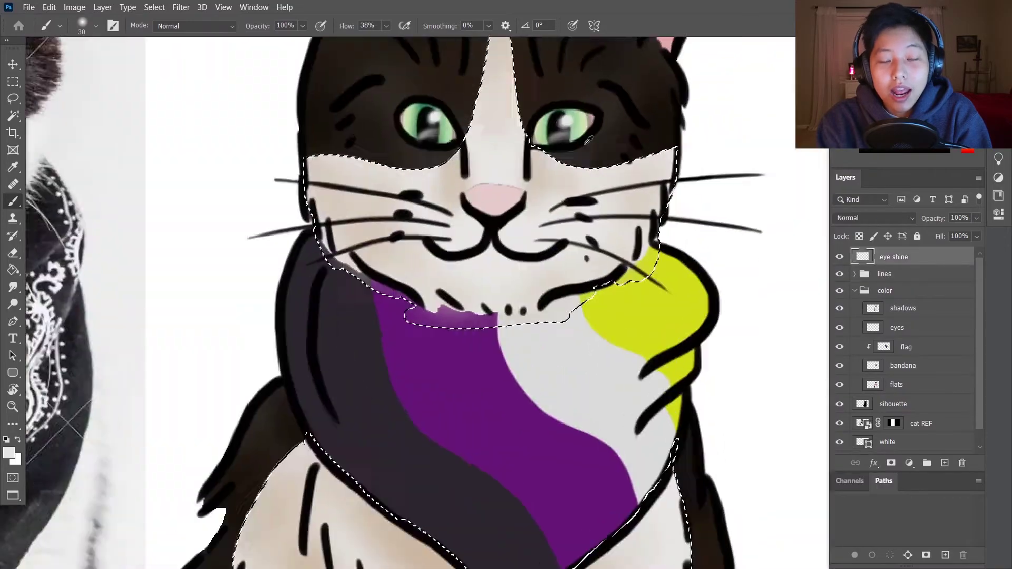
scroll(576, 241, up, 2)
key(e)
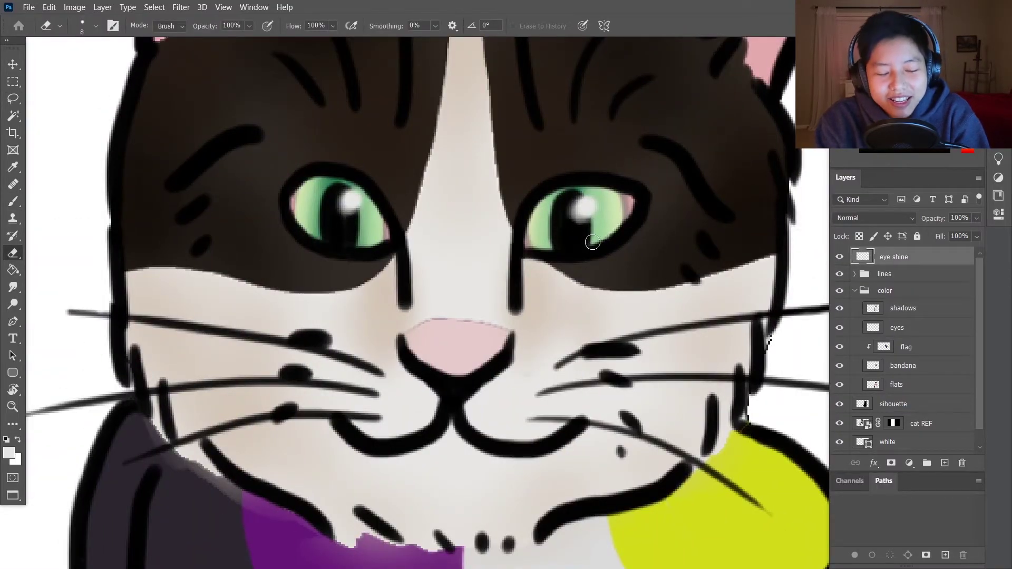
scroll(367, 152, down, 5)
scroll(212, 162, up, 5)
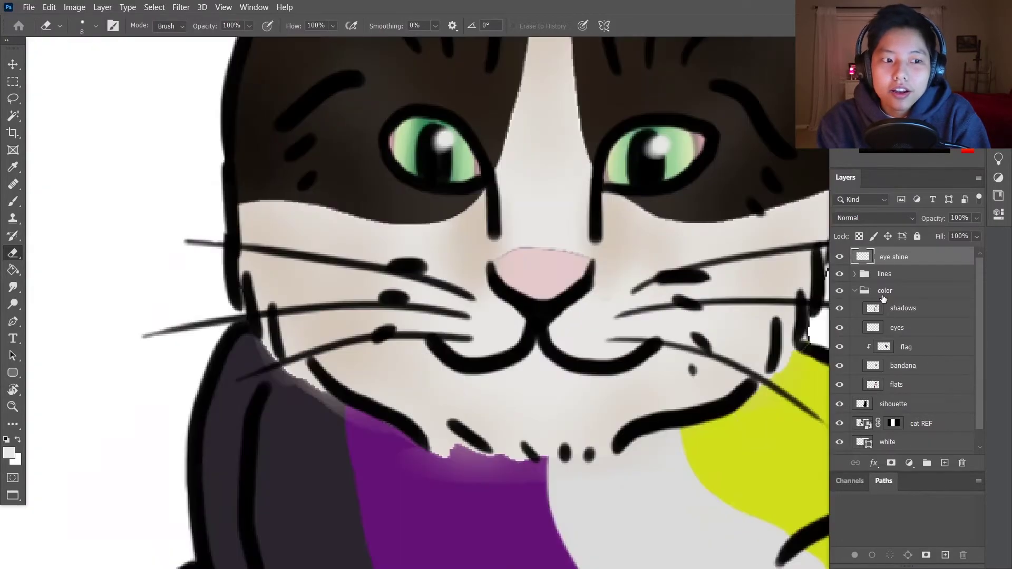
Step: Try renaming the eye shine layer to "face details" and painting dark nostrils on it with a size 9 brush
key(t)
double_click(894, 257)
key(b)
scroll(710, 281, down, 5)
key(F5)
key(F5)
scroll(590, 234, up, 5)
scroll(585, 248, up, 1)
key(d)
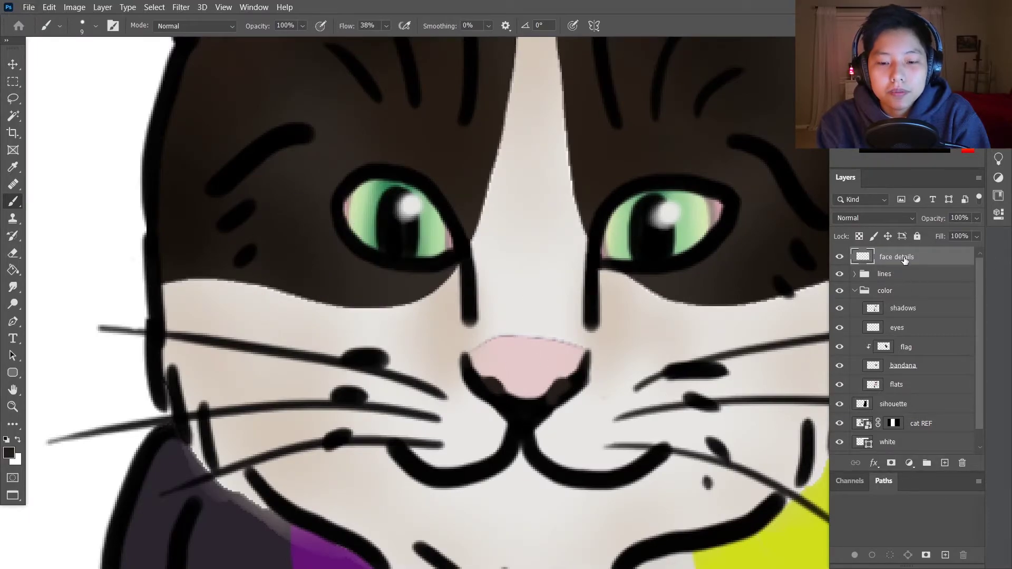
Step: Draw black nostrils at both sides of the nose on the head line layer with the size 9 brush
ctrl+click(535, 403)
alt+click(536, 402)
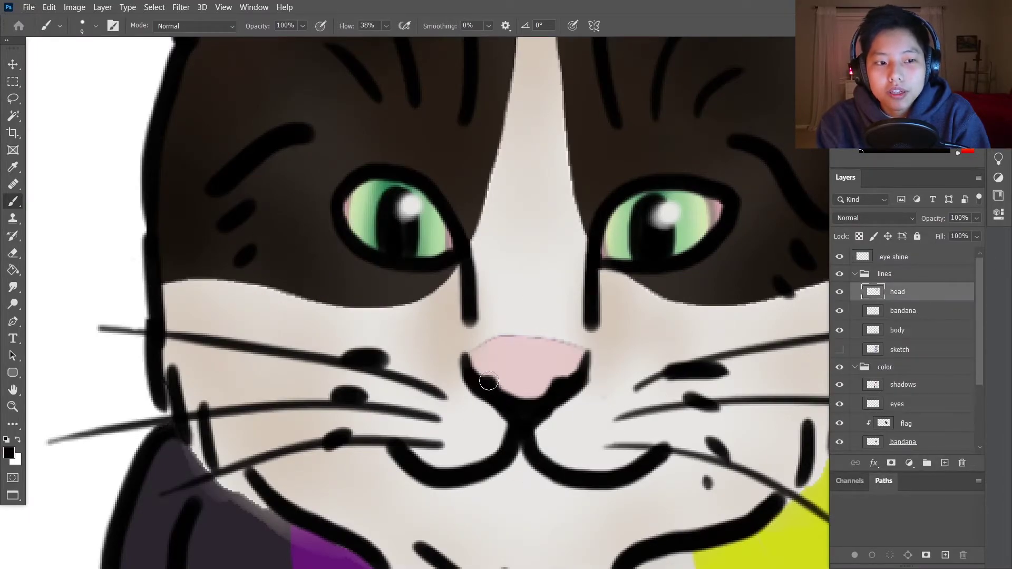
scroll(482, 379, down, 3)
Step: Paint dark pink shading on the lower part of the nose on the shadows layer
scroll(902, 316, down, 3)
click(907, 303)
scroll(717, 348, up, 1)
alt+click(717, 348)
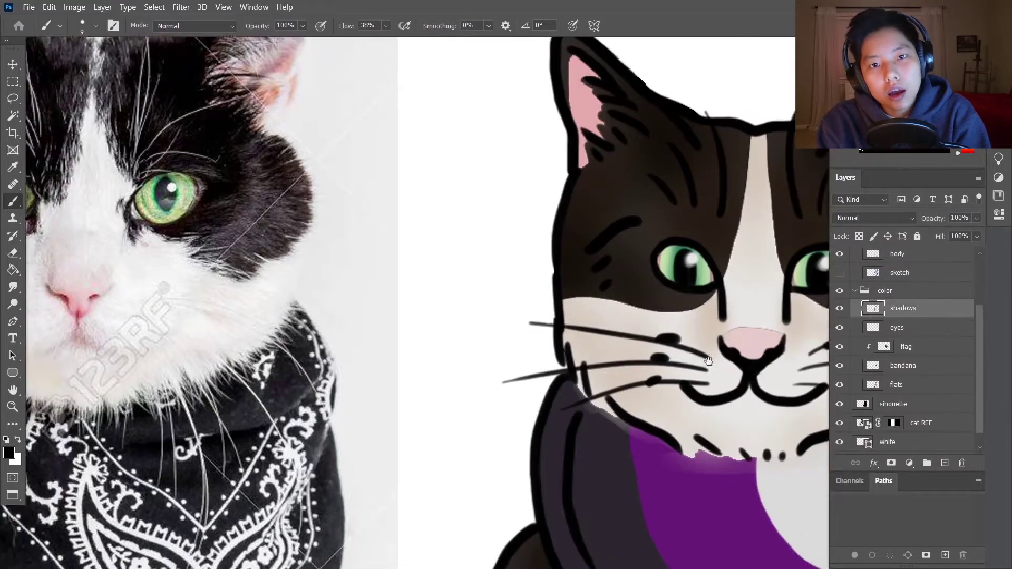
scroll(717, 348, down, 1)
key(F5)
key(F5)
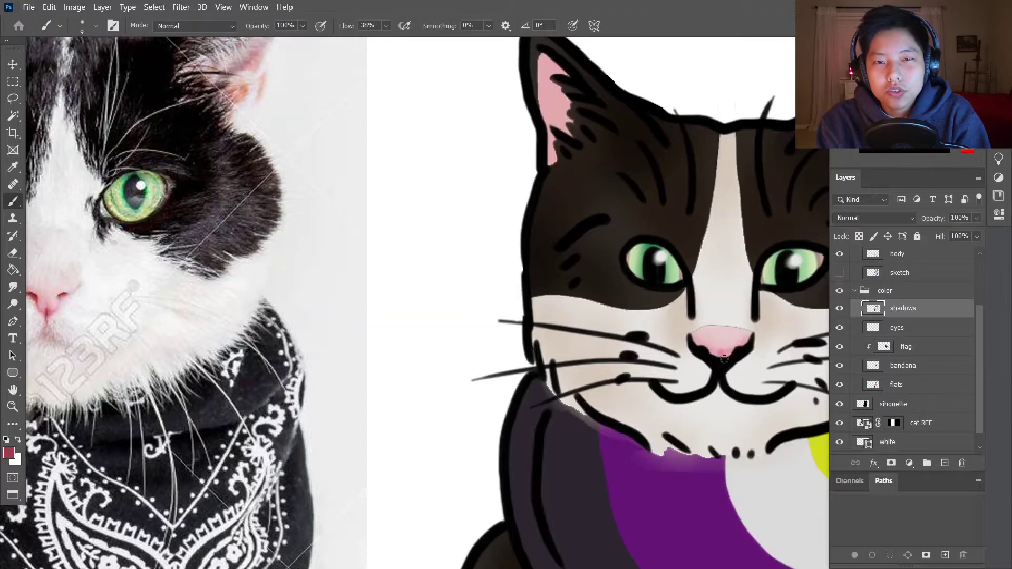
Step: Draw a short black line up from the bottom centre of the nose on the head line layer, cleaning up with the eraser
scroll(865, 265, up, 2)
click(901, 278)
alt+click(721, 369)
key(F5)
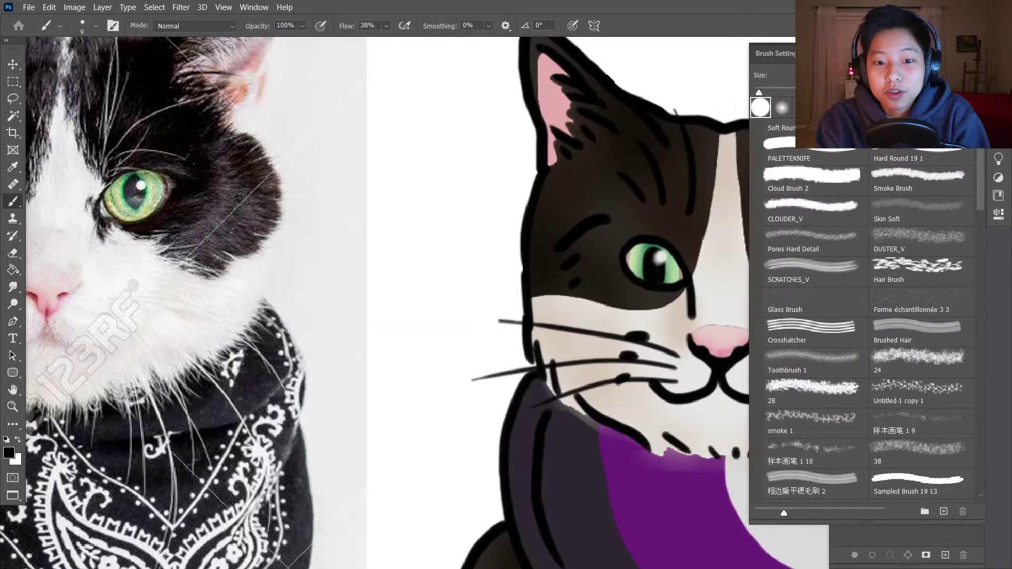
key(F5)
key(e)
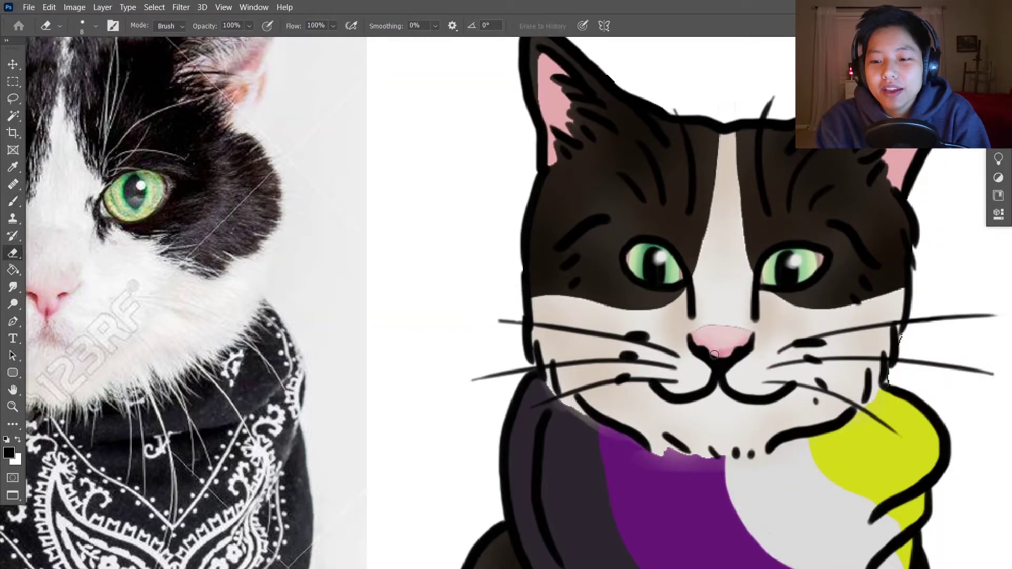
key(b)
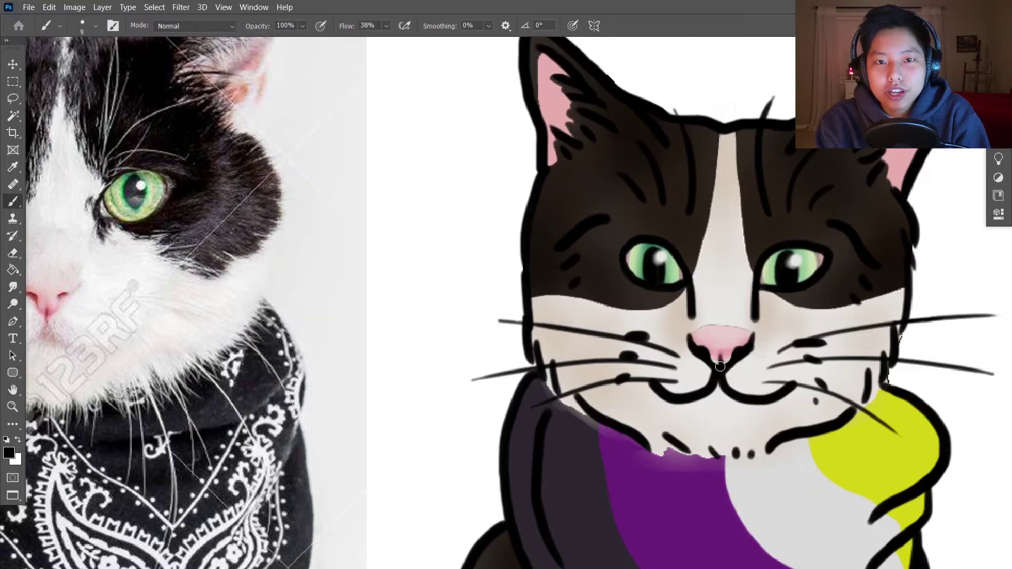
key(F7)
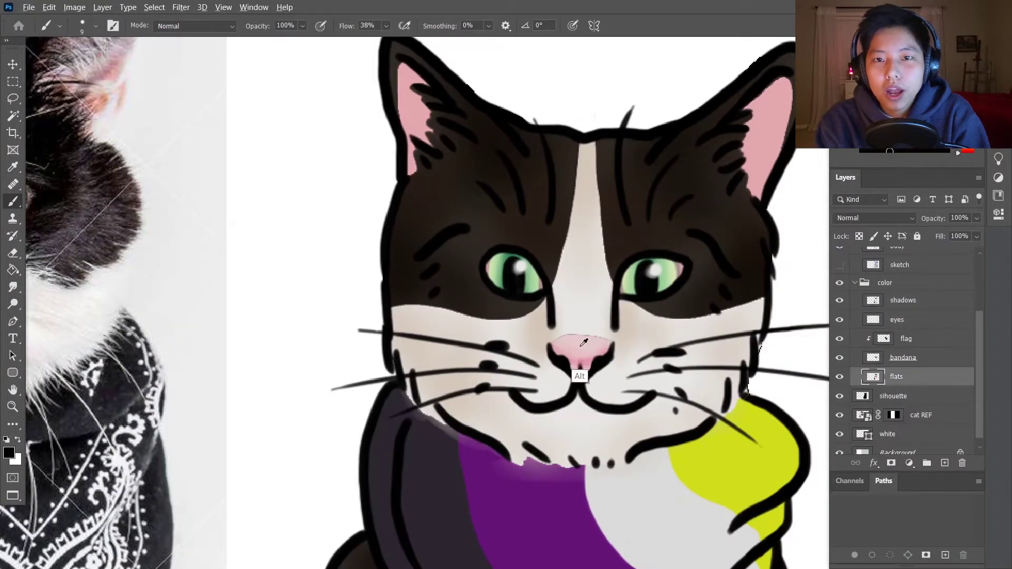
Step: Blend soft light pink over the nose on the shadows layer with a size 20 soft brush
key(alt+bracketright)
key(alt+bracketright)
key(alt+bracketright)
key(alt+bracketright)
key(F5)
key(F5)
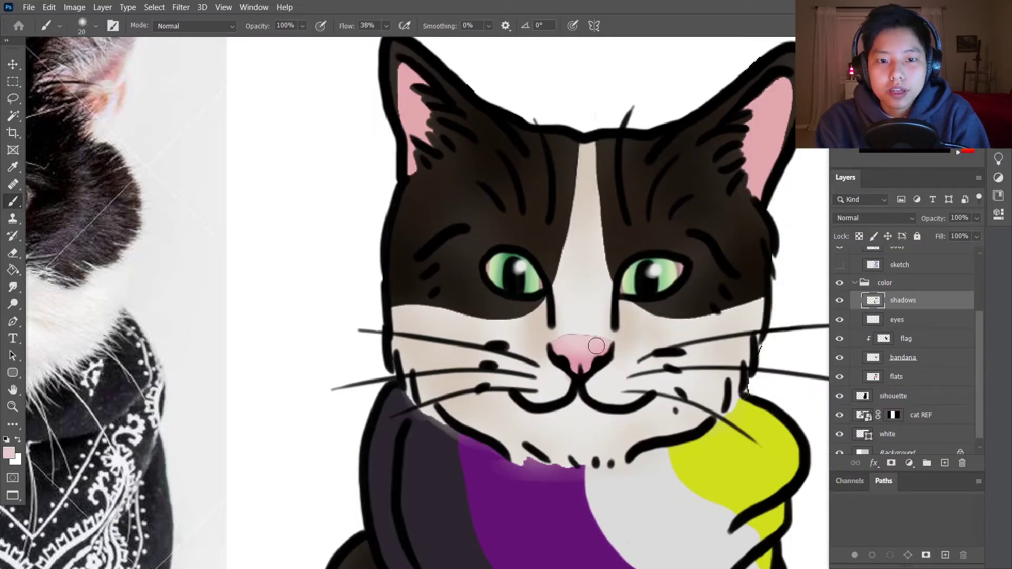
Step: Sample the nose area of the reference photo and deepen the lower nose with dark red using a size 9 brush
scroll(598, 350, down, 3)
key(ctrl+alt+BackSpace)
key(Return)
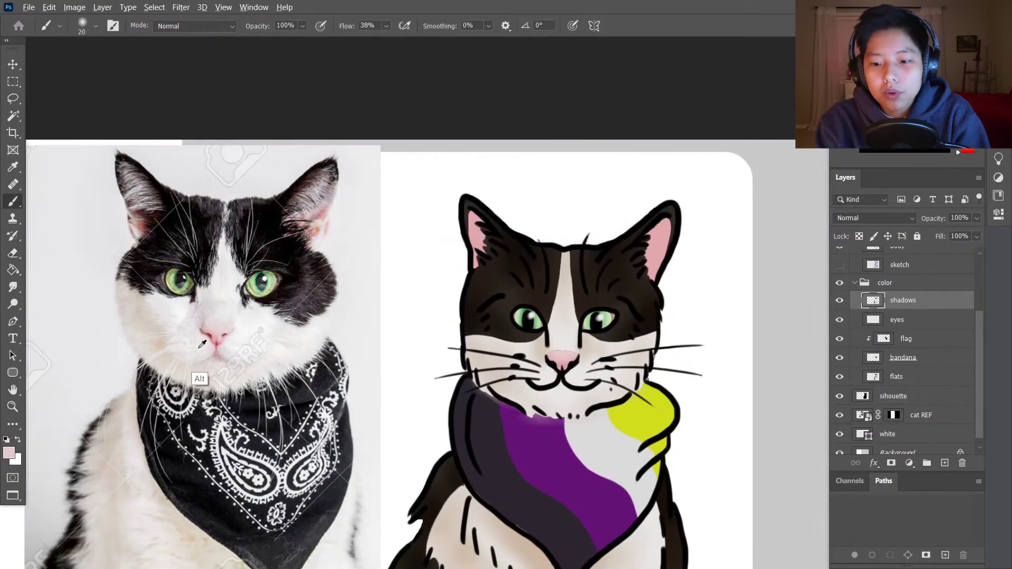
alt+click(212, 359)
scroll(581, 404, up, 5)
key(bracketleft)
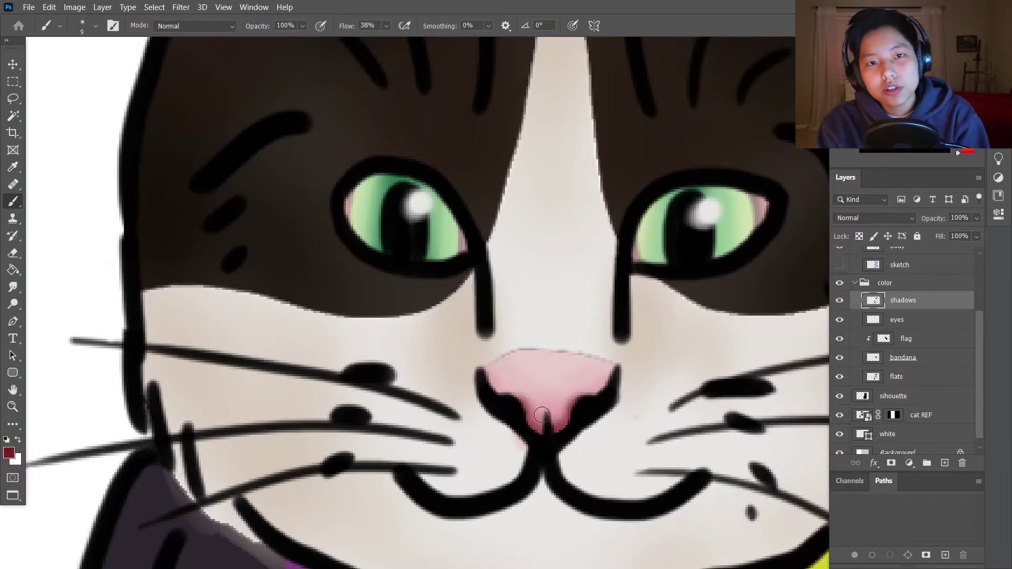
drag(574, 407, 576, 369)
Step: Sample the pale fur and paint over the thin dark edge along the top of the nose on the flats layer at brush size 8
ctrl+click(525, 331)
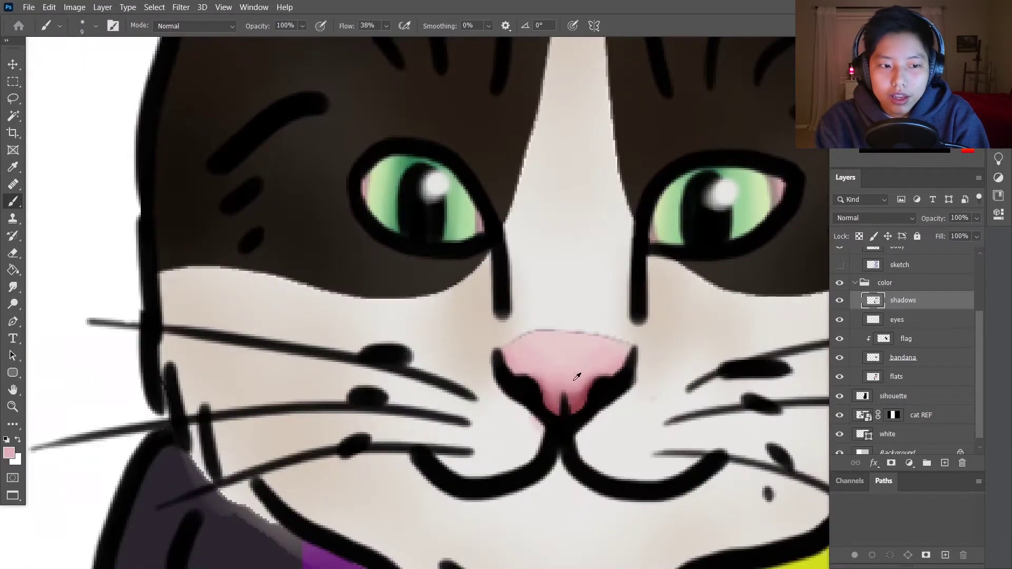
alt+click(525, 330)
key(bracketleft)
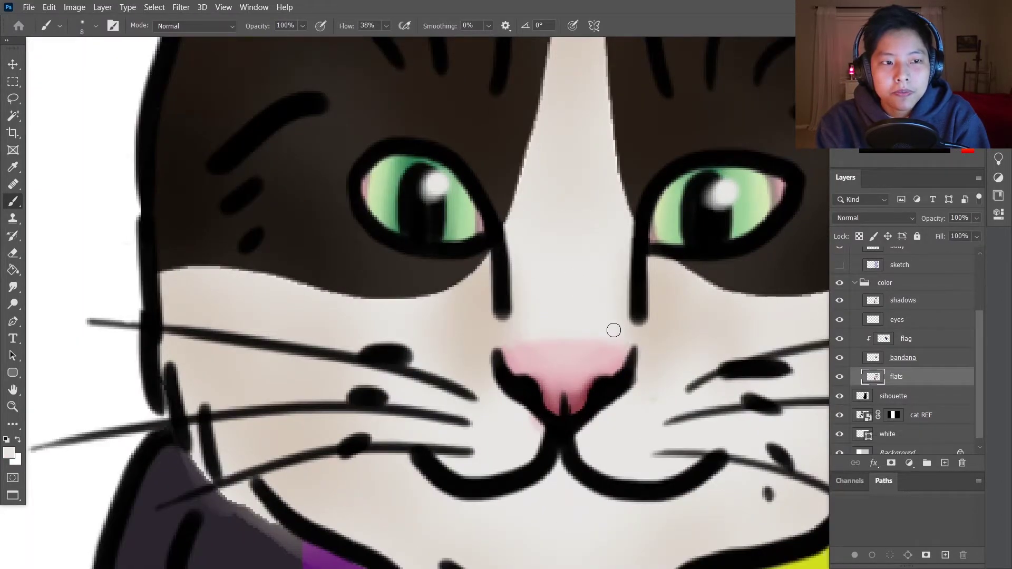
Step: Try other blend modes on the shadows layer, keep it at Normal, and set its opacity to 62%
scroll(598, 327, down, 5)
click(875, 218)
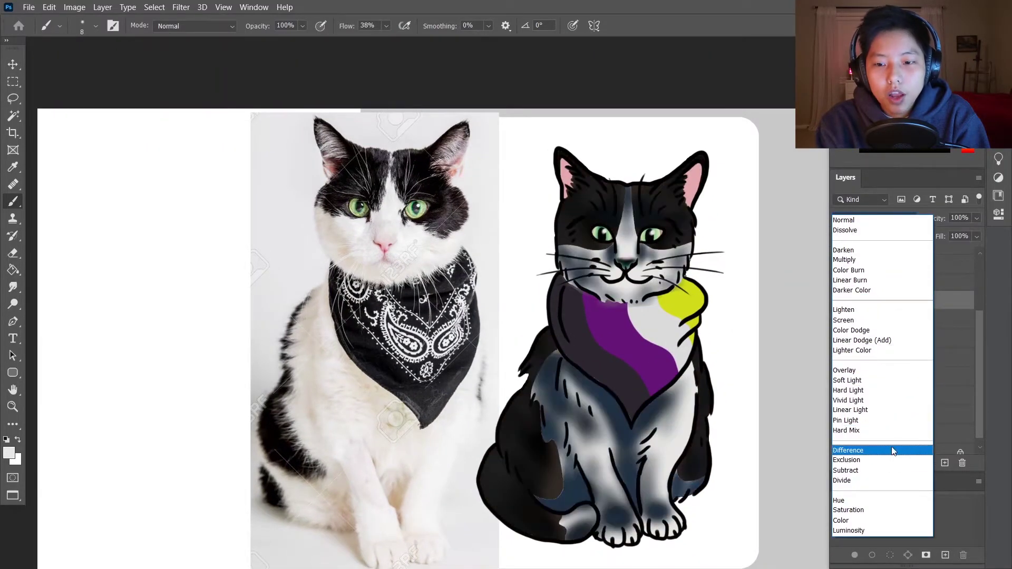
click(852, 290)
mouse_move(976, 217)
mouse_down()
mouse_move(935, 233)
mouse_move(953, 238)
mouse_up()
scroll(735, 278, up, 1)
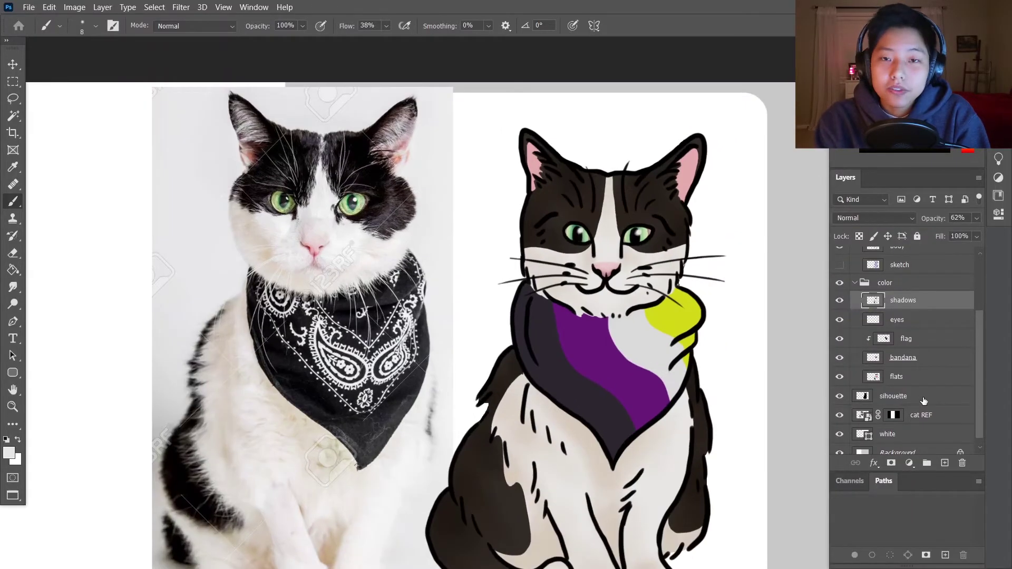
Step: Select all the dark fur patches from the flats layer with the Magic Wand
click(896, 377)
key(w)
drag(510, 486, 468, 396)
click(468, 396)
scroll(468, 397, down, 1)
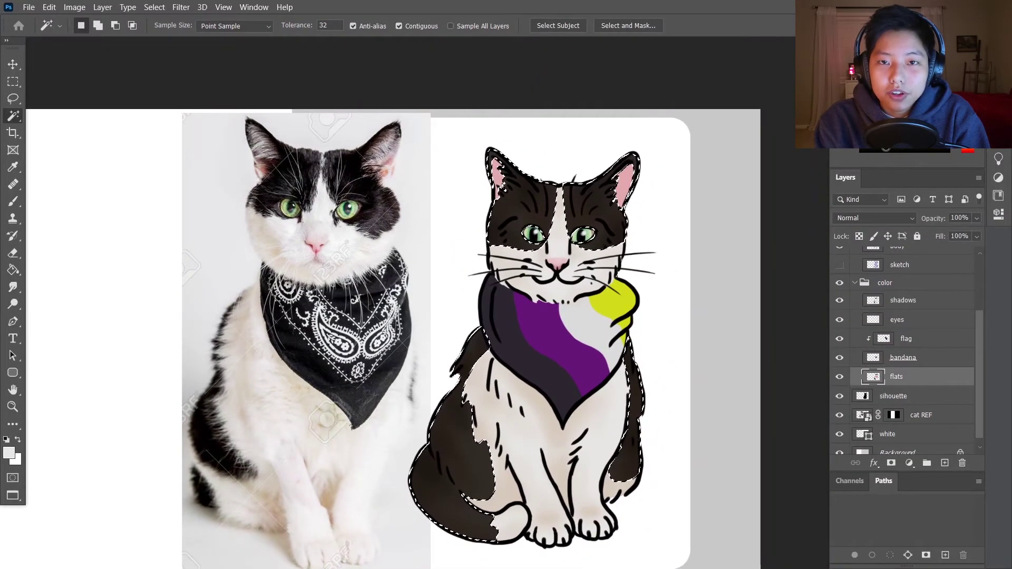
Step: Fill the selected dark fur on the body and head with a lighter grey-brown using the Paint Bucket, and clear the selection
key(g)
click(448, 474)
click(630, 416)
click(527, 211)
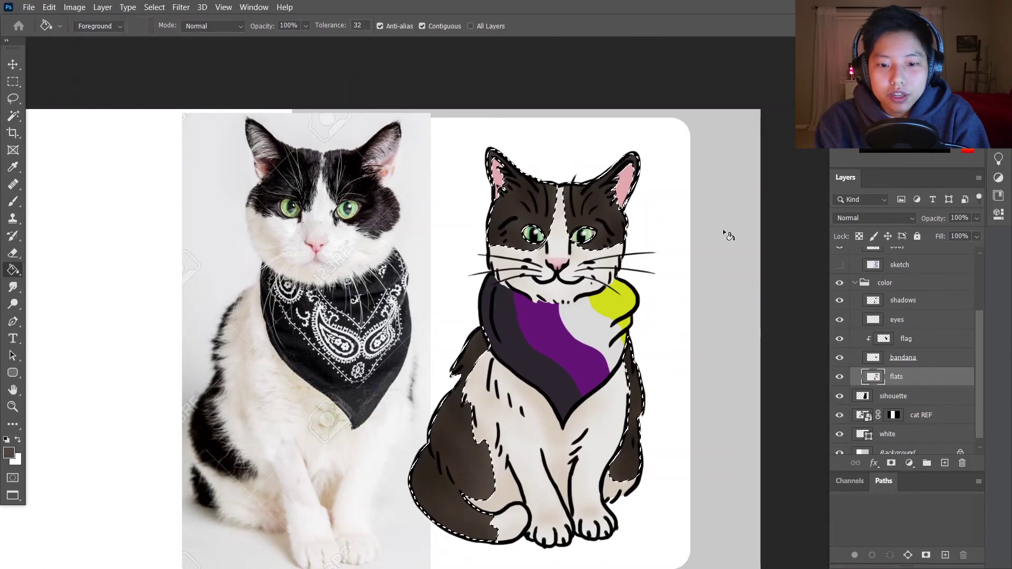
key(l)
key(ctrl+d)
scroll(609, 271, up, 3)
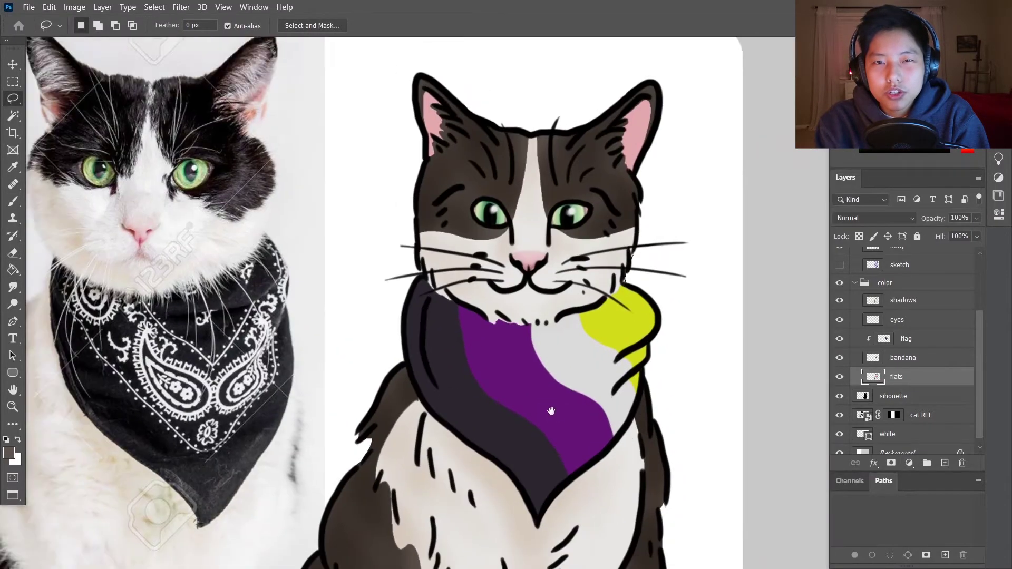
Step: Add a new layer named shadows above the flag layer, clipped to the bandana
drag(551, 410, 562, 383)
click(918, 340)
key(ctrl+shift+alt+n)
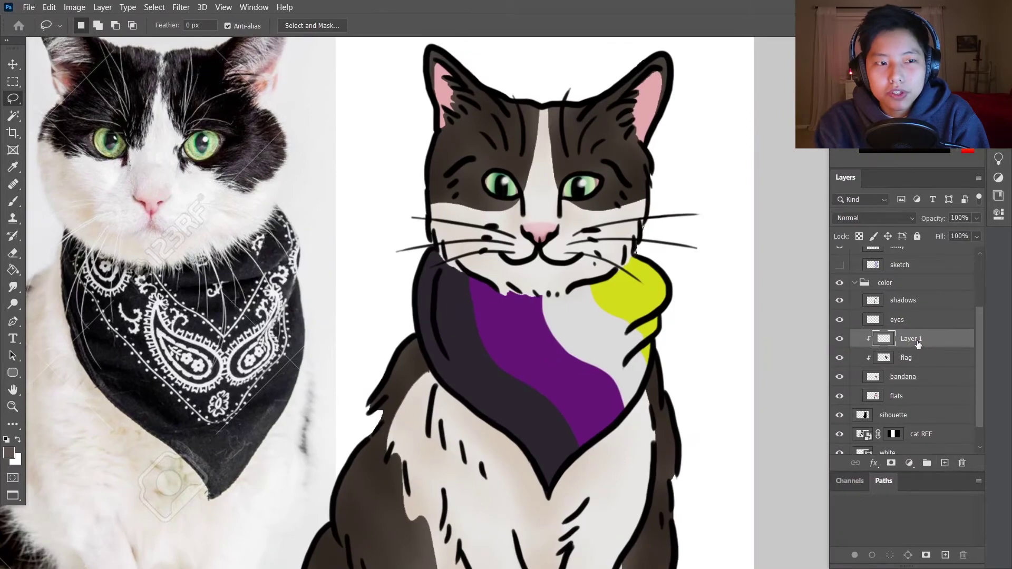
key(Return)
Step: Paint soft black fold shadows across the bandana's stripes and under the chin on its clipped shadows layer
key(b)
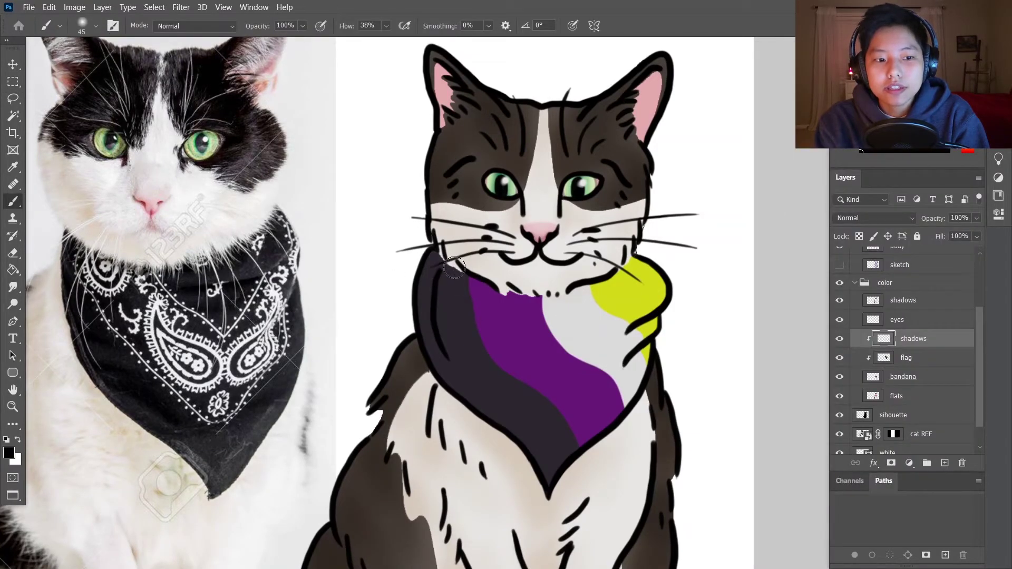
mouse_move(438, 272)
mouse_down()
mouse_move(482, 296)
mouse_move(595, 281)
mouse_up()
drag(642, 326, 531, 358)
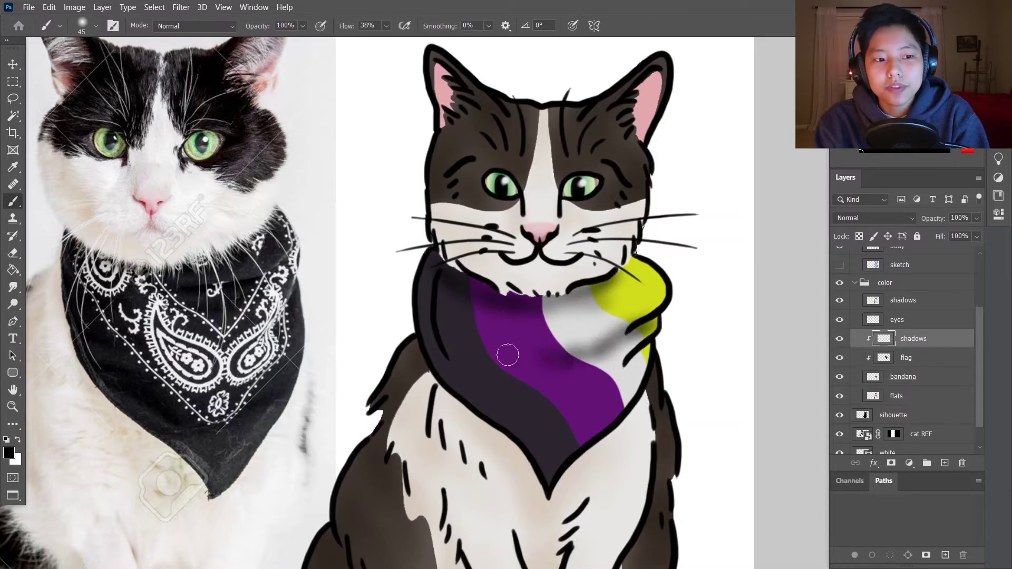
mouse_move(512, 400)
mouse_down()
mouse_move(630, 350)
mouse_move(649, 352)
mouse_move(590, 401)
mouse_up()
mouse_move(652, 264)
mouse_down()
mouse_move(562, 286)
mouse_move(585, 277)
mouse_up()
drag(654, 306, 535, 362)
drag(669, 261, 572, 344)
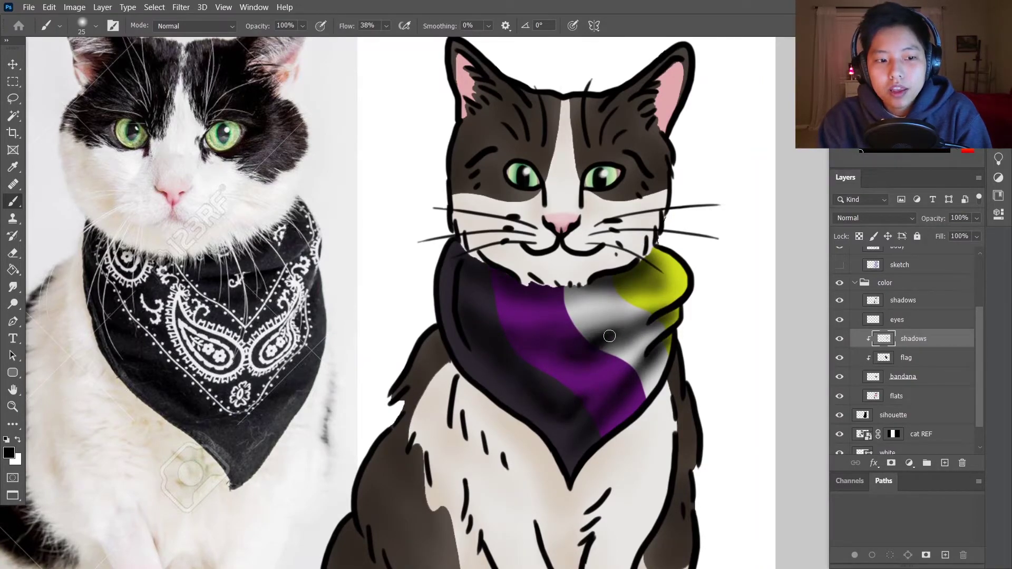
Step: Lock the bandana shadows layer's transparent pixels and recolour its shading with a sampled dark grey
scroll(650, 272, down, 5)
scroll(606, 253, up, 4)
key(/)
alt+click(584, 245)
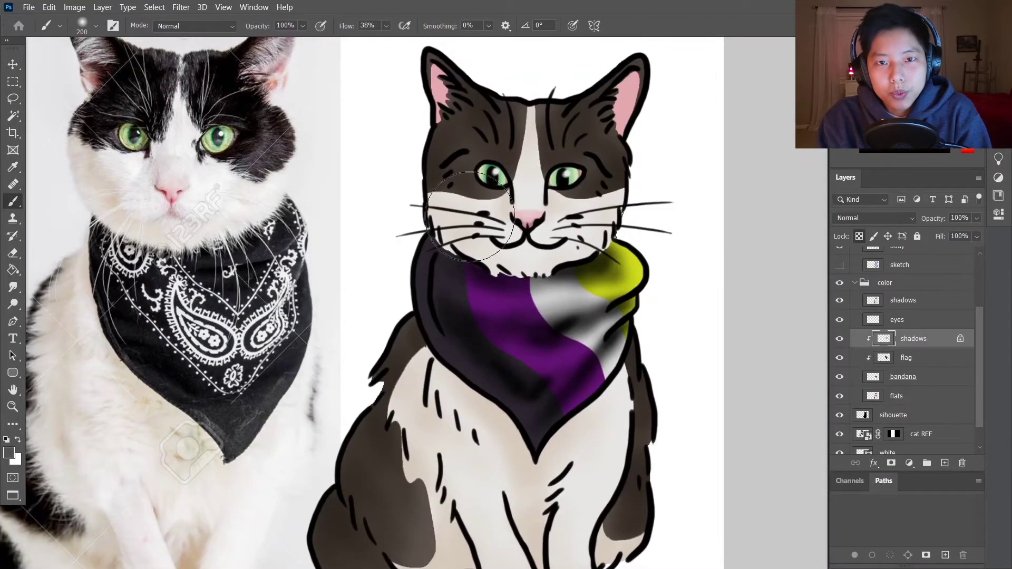
key(alt+BackSpace)
Step: Set the bandana shadows layer to the Color Burn blend mode at 57% opacity
click(875, 217)
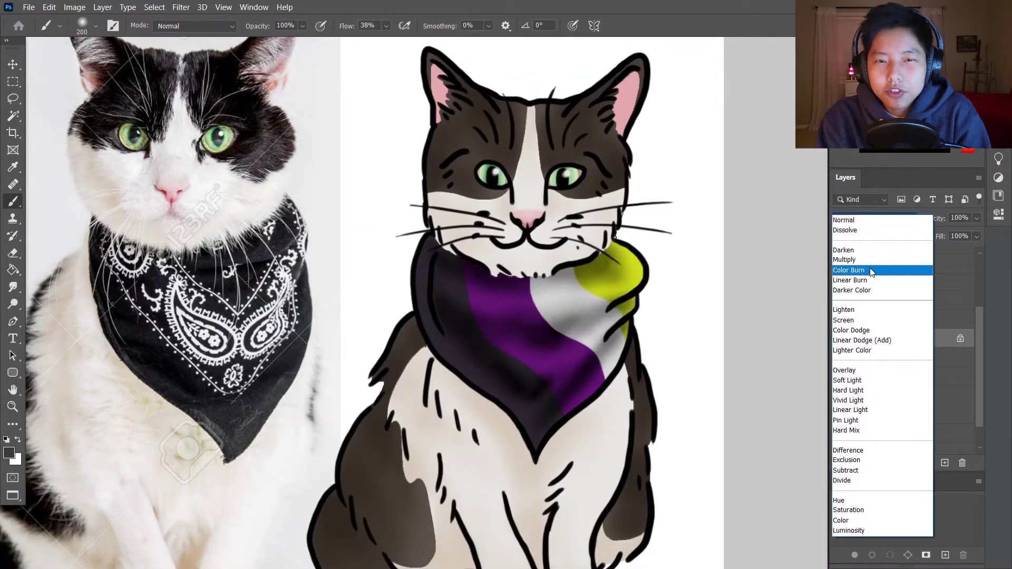
click(870, 270)
mouse_move(977, 218)
mouse_down()
mouse_move(926, 236)
mouse_move(950, 233)
mouse_up()
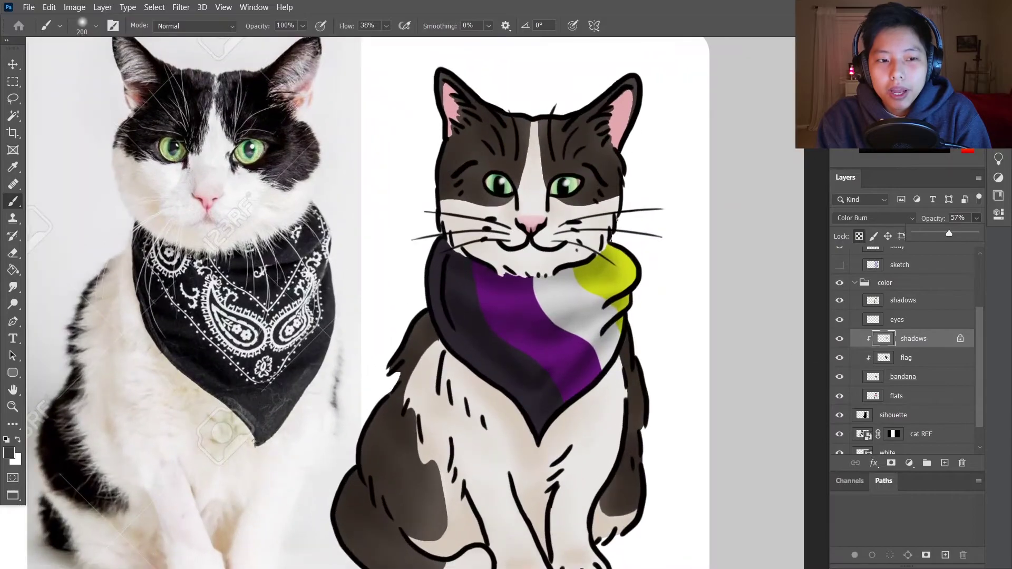
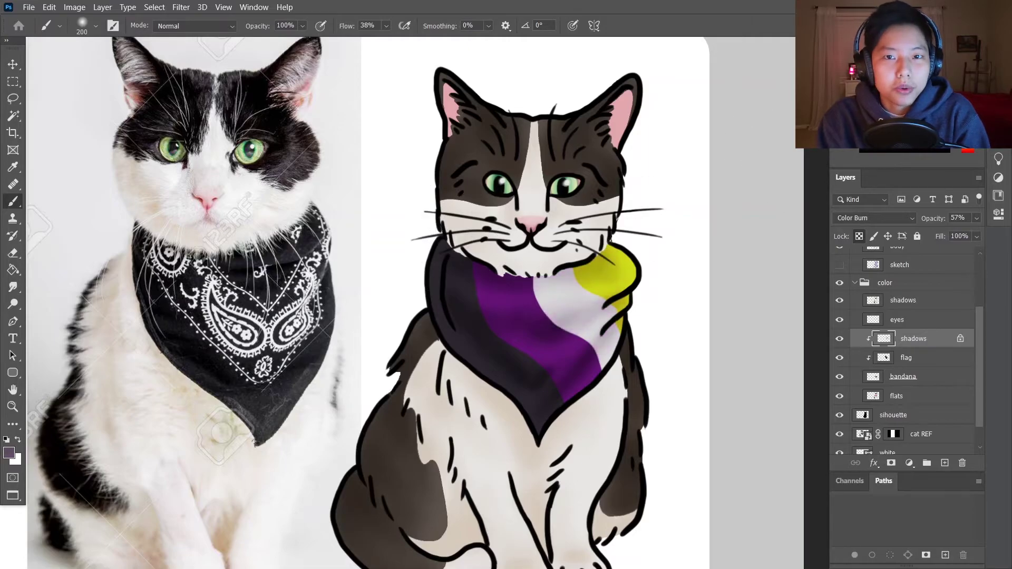
Step: Hide the cat REF layer and crop away the canvas area beside the cat drawing
key(ctrl+minus)
key(ctrl+minus)
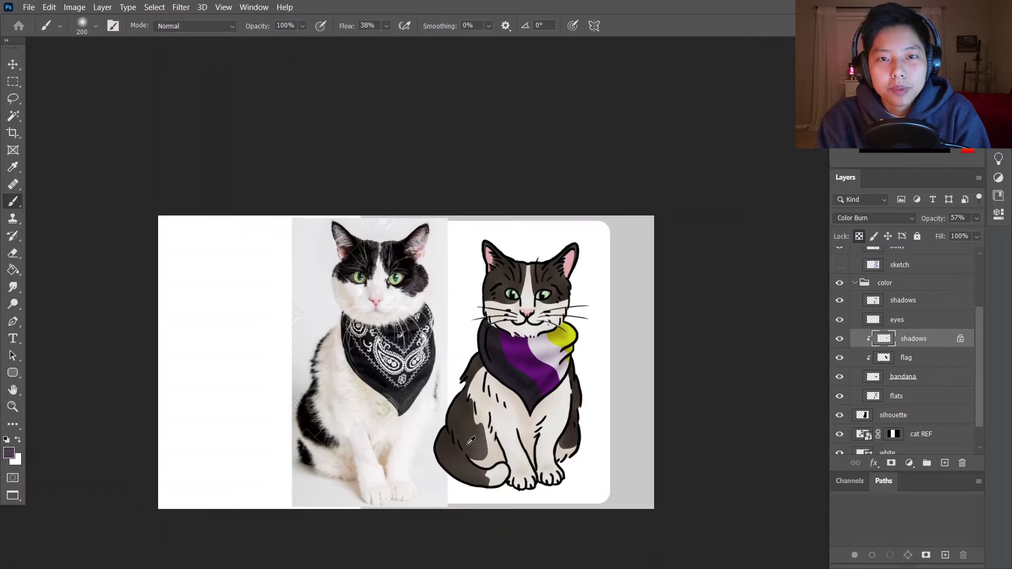
scroll(471, 440, up, 2)
scroll(564, 358, down, 1)
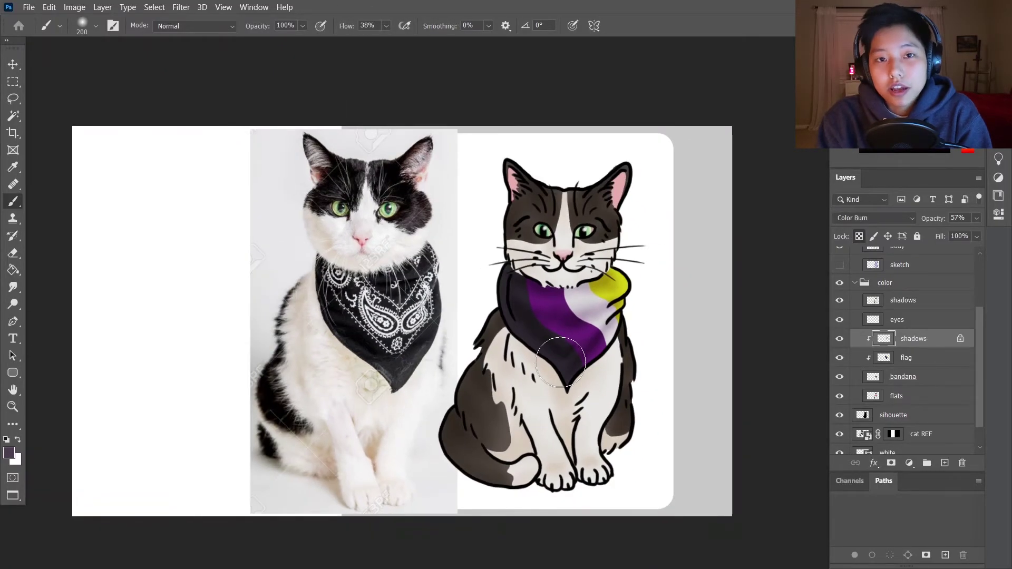
click(839, 434)
key(c)
drag(73, 334, 226, 334)
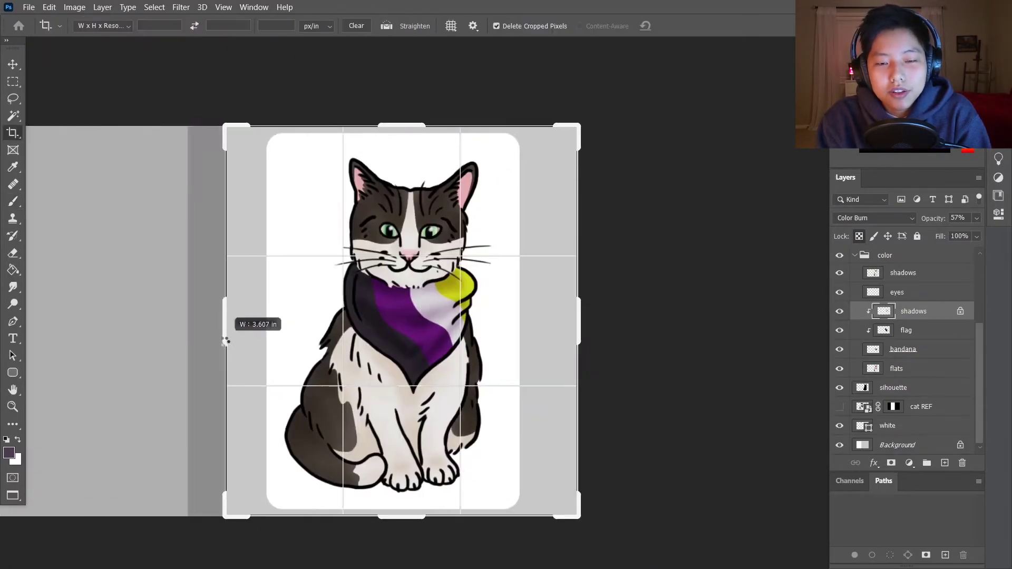
key(Return)
Step: Try to crop the canvas with a 4 in height and a resolution of 4 px/in
click(311, 304)
drag(348, 294, 215, 42)
key(Return)
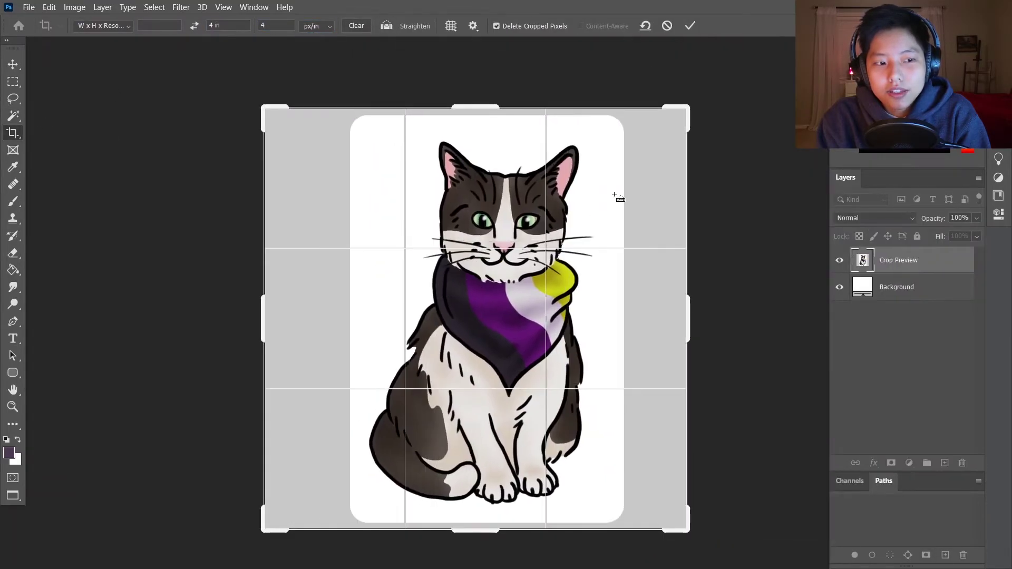
drag(226, 334, 342, 323)
key(Return)
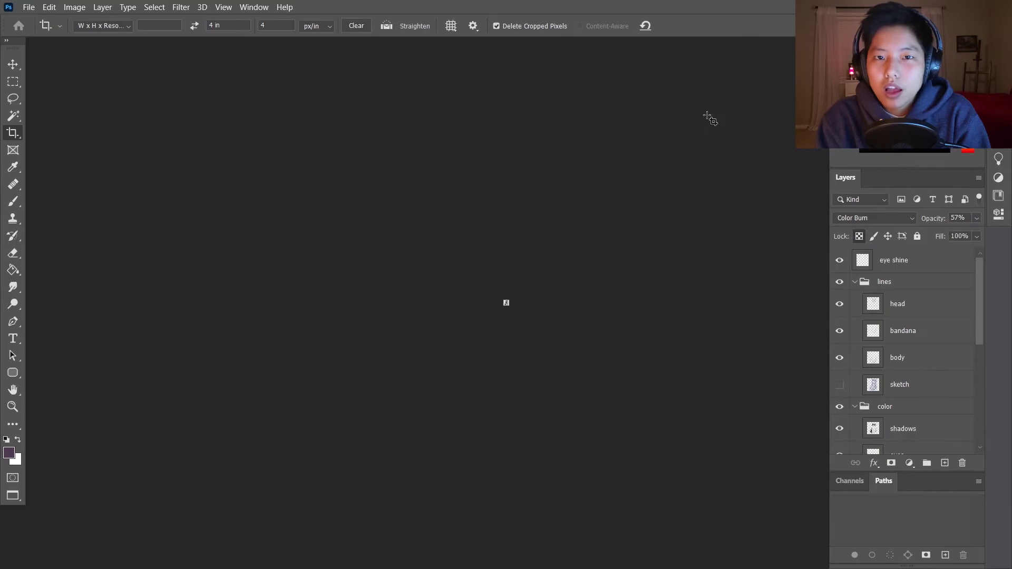
Step: Crop the canvas to 4 in by 4 in around the cat, leaving the crop resolution empty
click(194, 27)
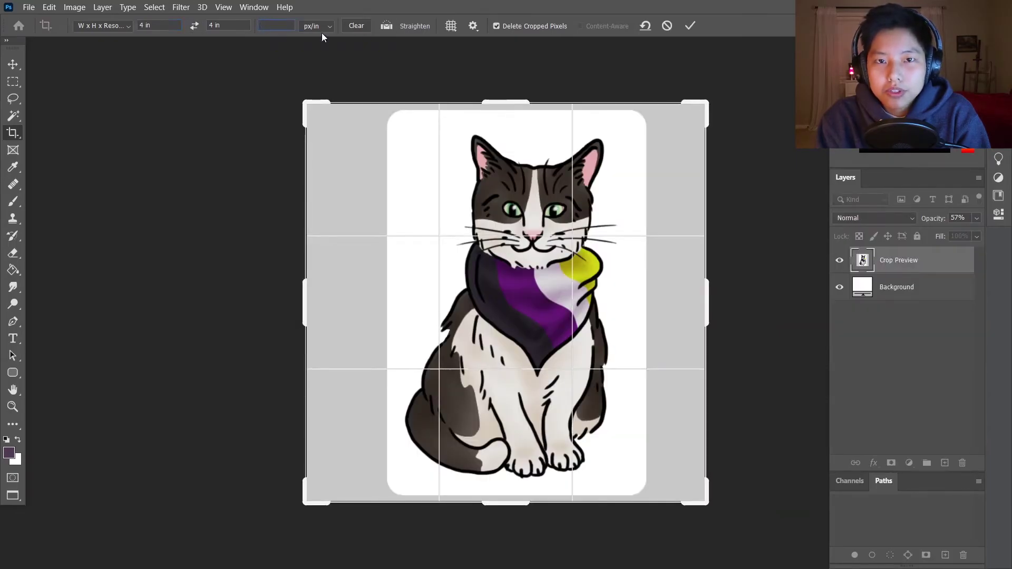
click(690, 26)
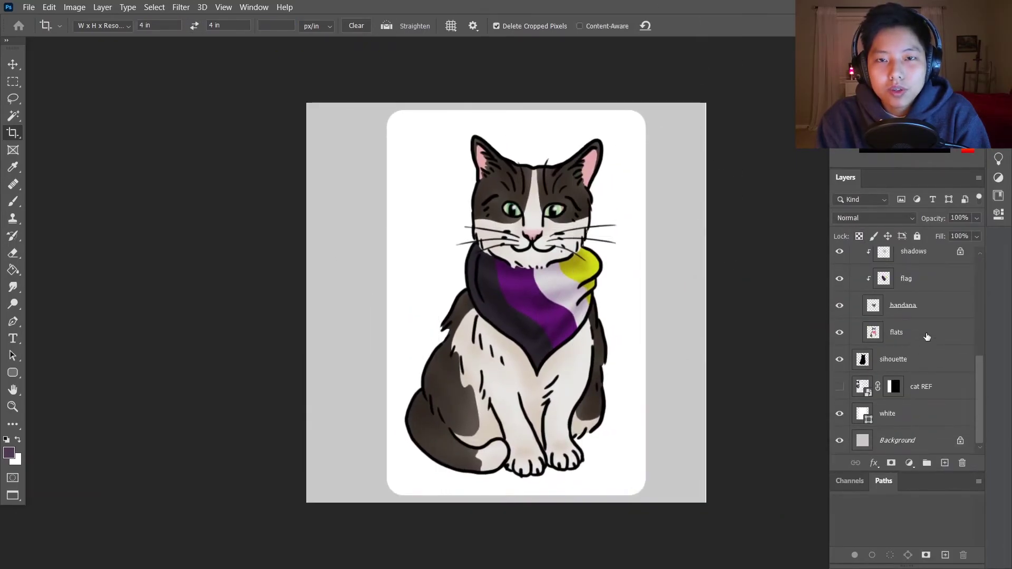
Step: Group the drawing layers as cat and move the group together with the white card towards the canvas centre
key(v)
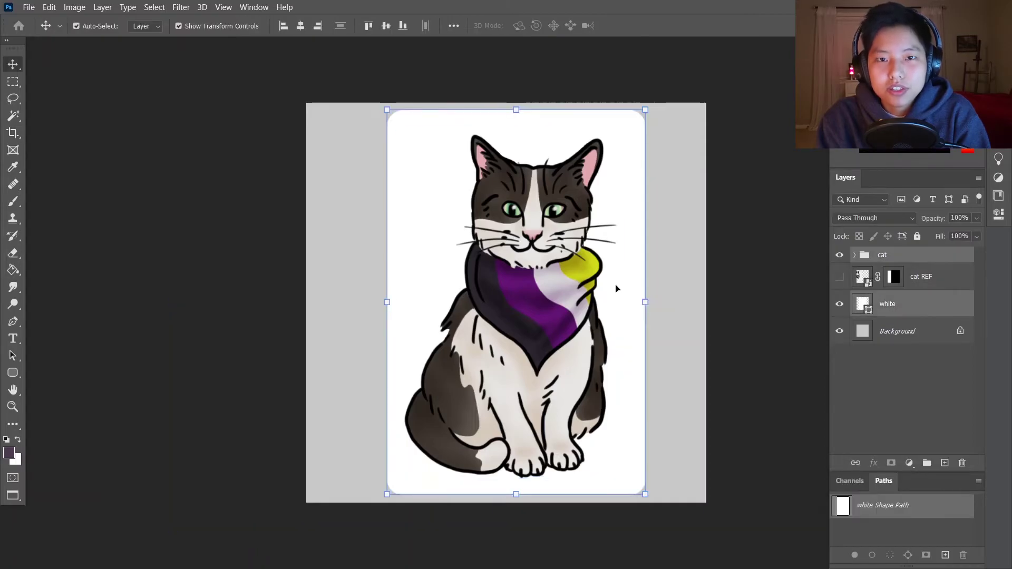
shift+click(944, 308)
drag(628, 281, 615, 281)
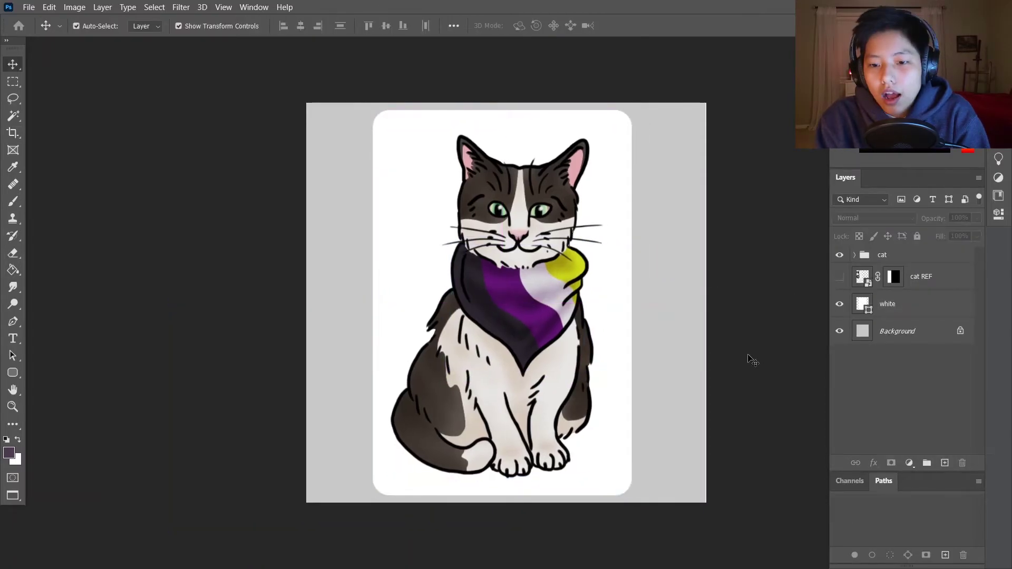
Step: Sample the light grey on the Background layer for the Paint Bucket and examine the canvas's right edge
key(ctrl+0)
click(830, 333)
key(g)
alt+click(656, 385)
scroll(680, 382, up, 4)
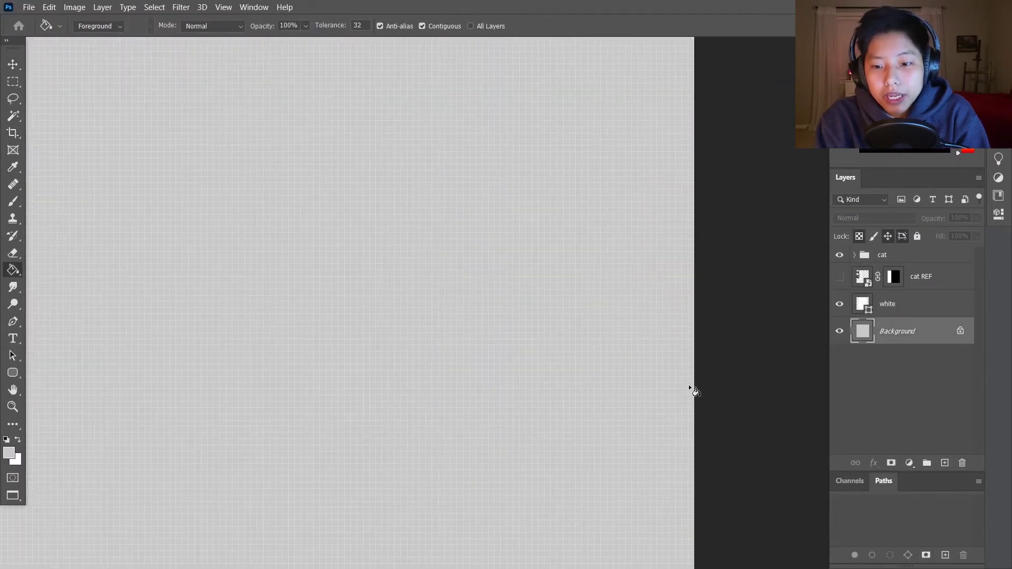
scroll(691, 382, down, 4)
scroll(699, 380, left, 3)
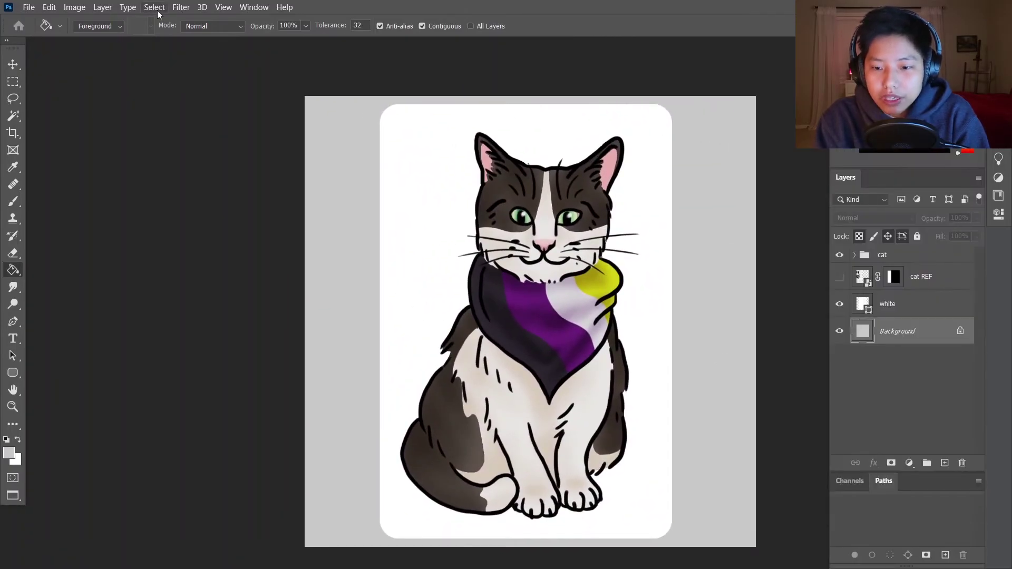
scroll(563, 272, down, 1)
scroll(524, 74, up, 1)
Step: Select the pink inner areas of both ears from the flats layer with the Magic Wand
click(928, 255)
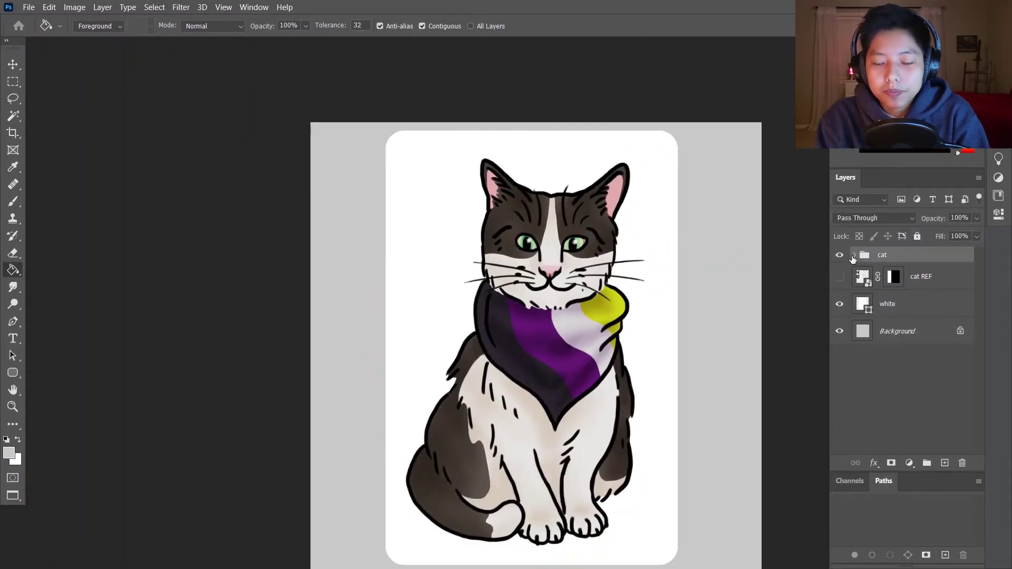
click(854, 255)
scroll(938, 300, down, 1)
scroll(938, 300, down, 2)
click(907, 373)
key(w)
click(493, 198)
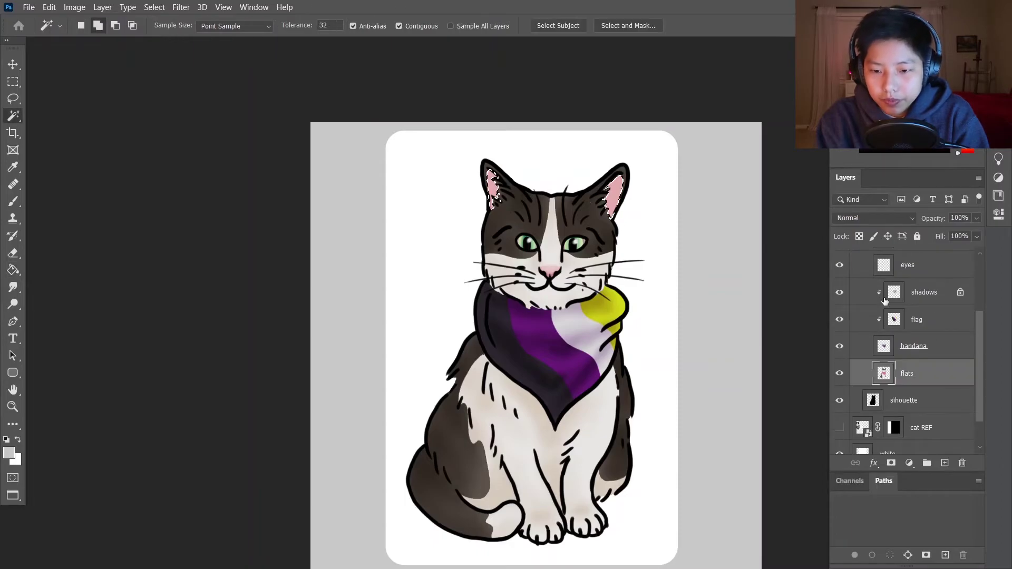
Step: Shade the selected inner ears with dark maroon and sampled pink using a soft size 40 brush, and clear the selection
scroll(646, 190, up, 3)
key(b)
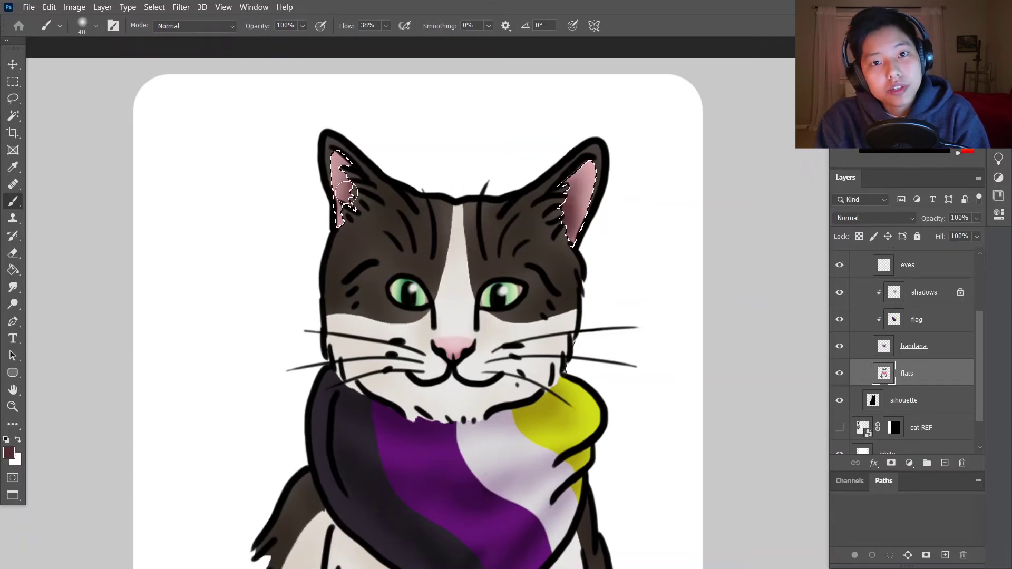
alt+click(586, 172)
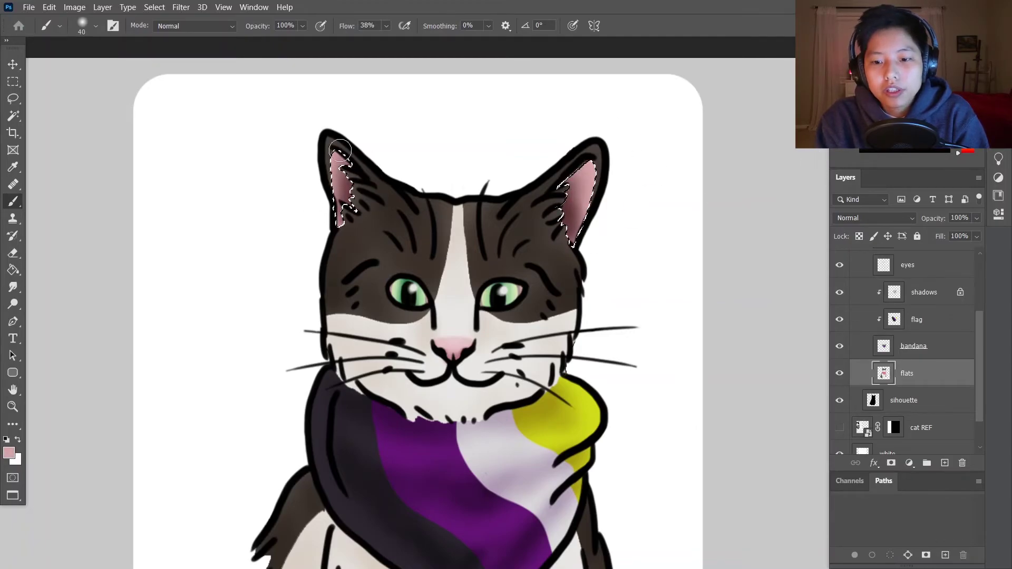
key(ctrl+d)
key(l)
scroll(673, 244, down, 3)
scroll(678, 248, up, 3)
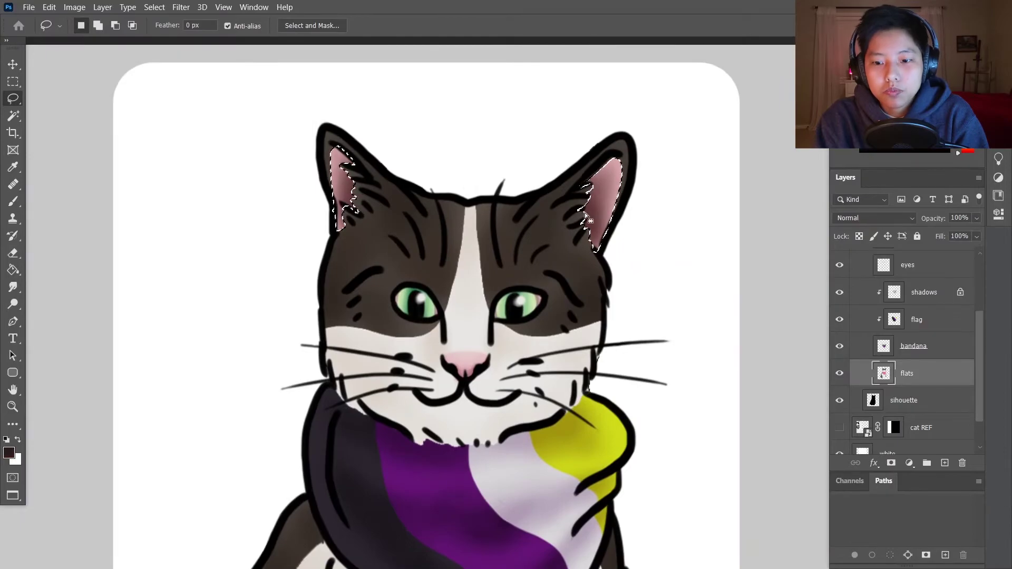
key(b)
key(ctrl+d)
key(l)
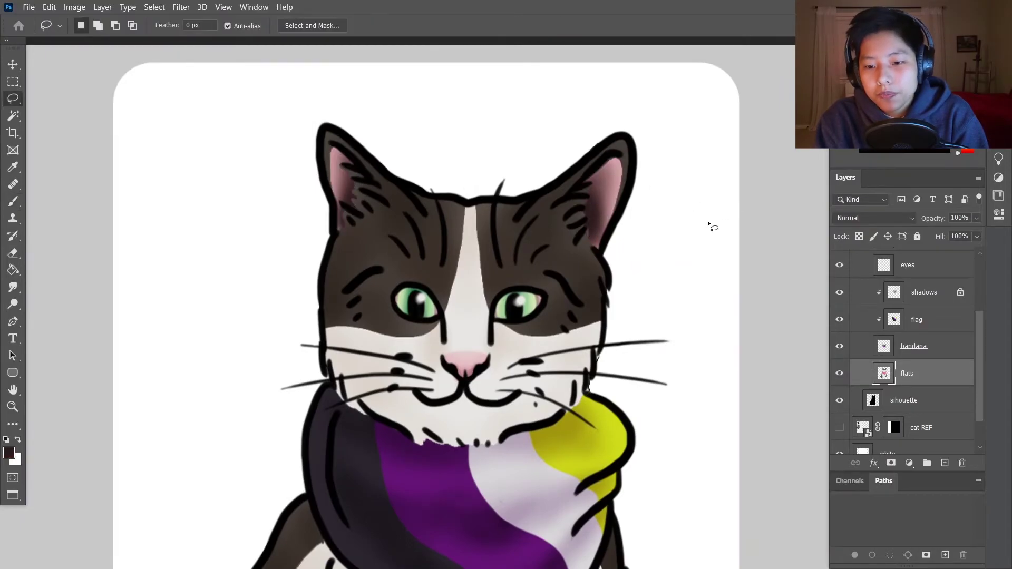
Step: Bring back the ear selection, deepen the dark shading in the lower inner ears, and clear the selection
scroll(654, 111, down, 3)
scroll(640, 211, up, 3)
key(ctrl+z)
key(b)
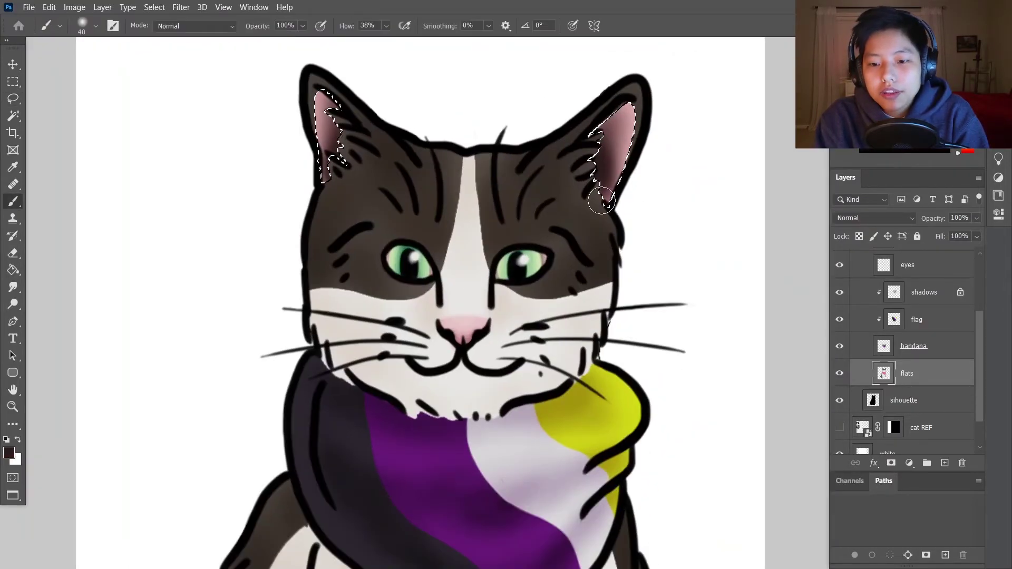
key(ctrl+d)
key(l)
scroll(746, 255, down, 4)
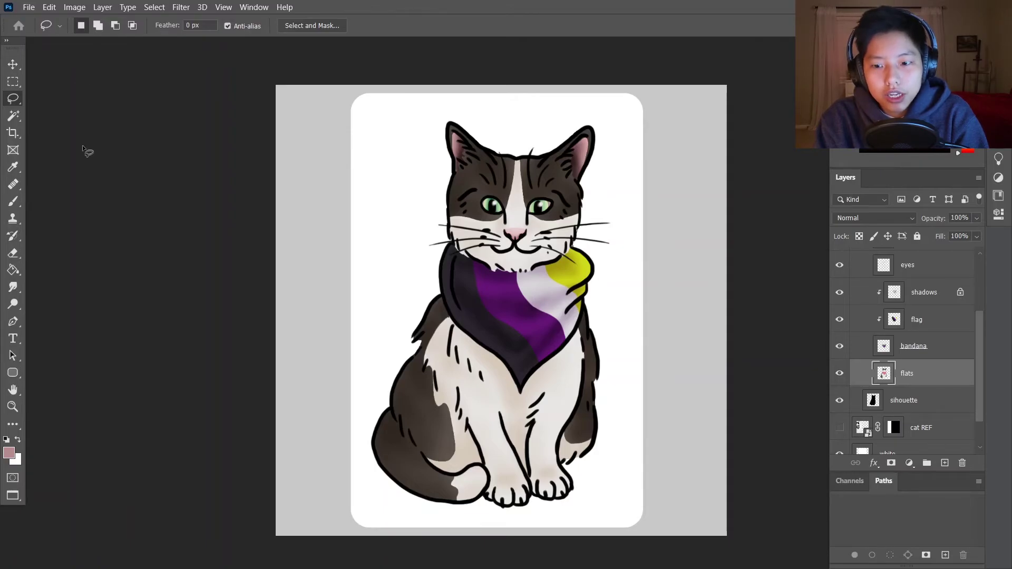
Step: Create a 4 in by 4 in artboard with the Artboard Tool and add a second one of the same size beside it
key(shift+v)
scroll(293, 153, down, 2)
mouse_move(395, 143)
mouse_down()
mouse_move(707, 464)
mouse_move(689, 420)
mouse_up()
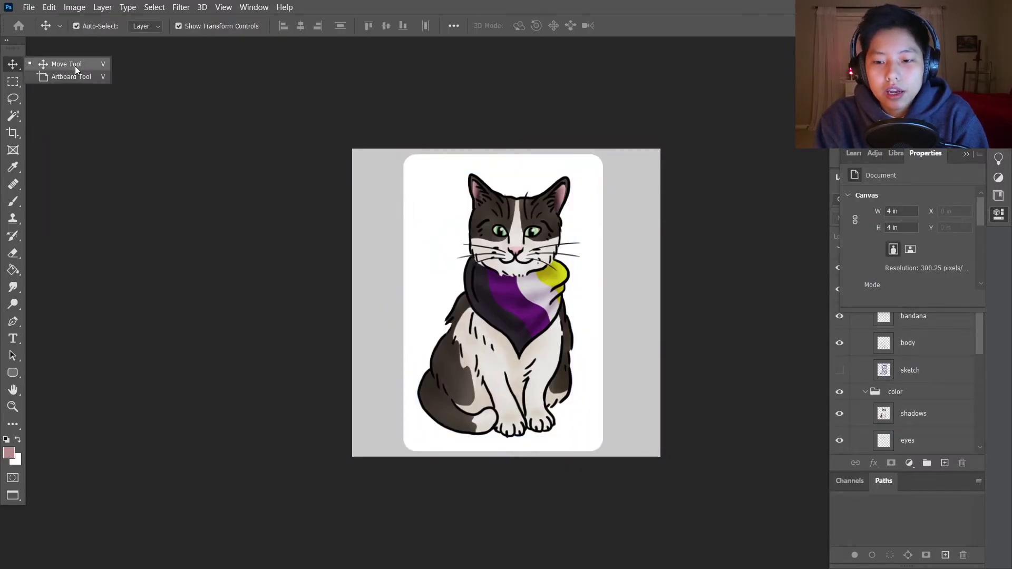
click(75, 74)
drag(351, 149, 77, 461)
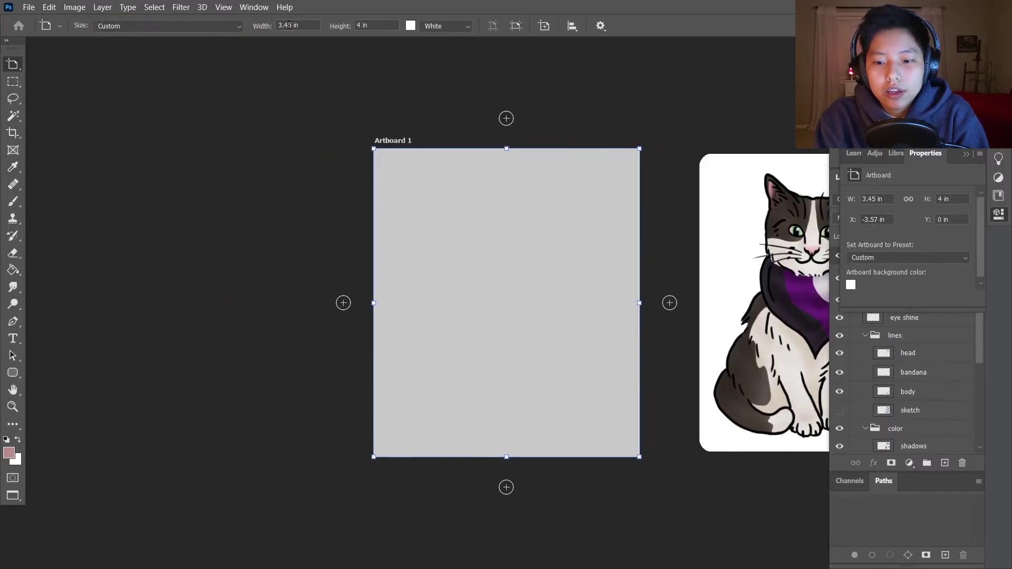
key(Return)
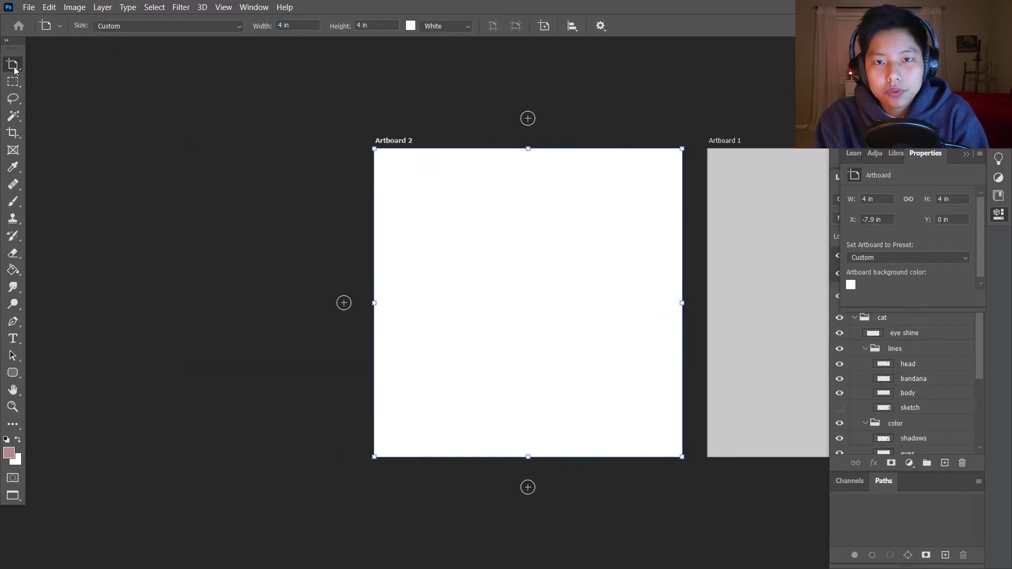
Step: Try hiding the grey Layer 0 on Artboard 1 and moving it beneath the white card layer
key(v)
scroll(594, 270, right, 5)
drag(593, 270, 608, 270)
click(903, 296)
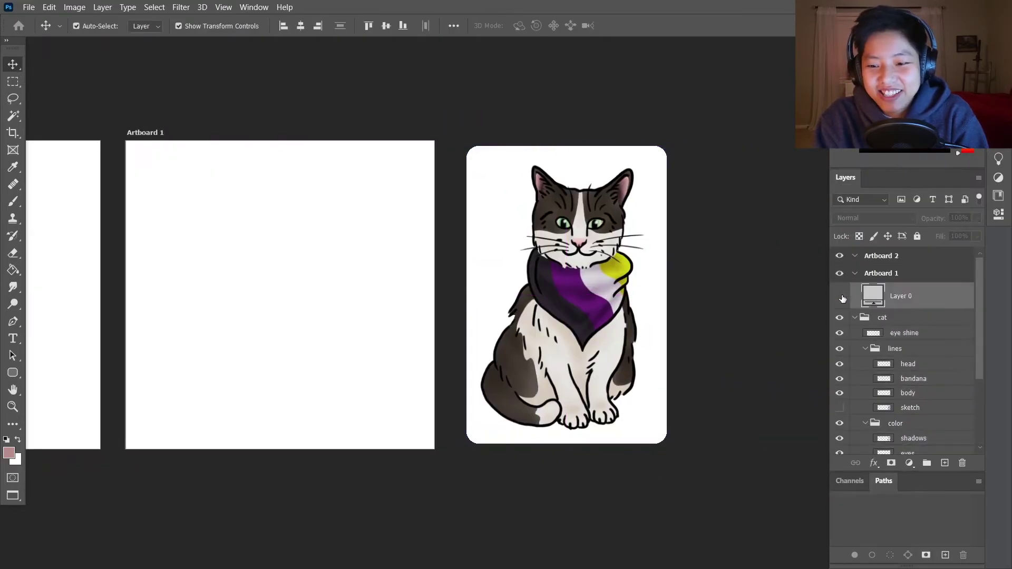
key(Delete)
scroll(903, 369, down, 3)
click(915, 420)
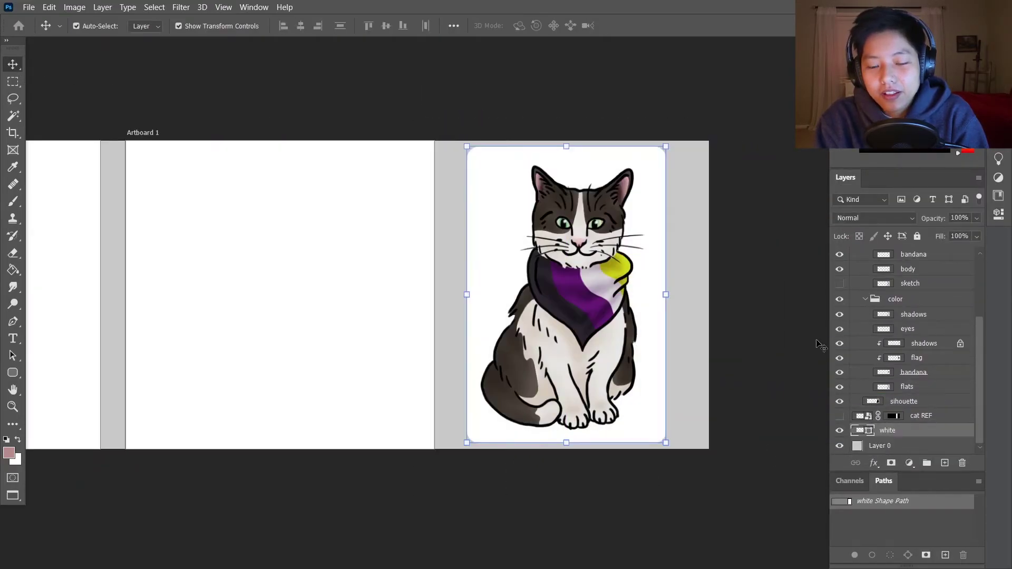
Step: Undo the reordering of Layer 0 and place the cat group's layers inside Artboard 1
scroll(904, 369, up, 3)
click(891, 291)
key(ctrl+z)
key(ctrl+z)
key(ctrl+z)
key(ctrl+z)
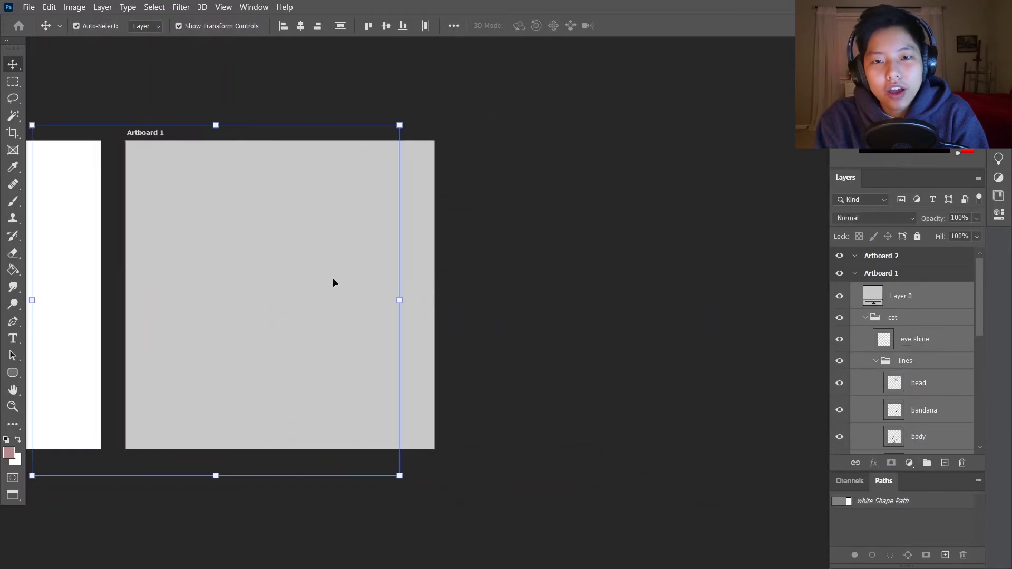
Step: Position the cat and the white card on Artboard 1, stacked above the grey Layer 0
key(ctrl+z)
key(ctrl+z)
key(ctrl+z)
key(ctrl+z)
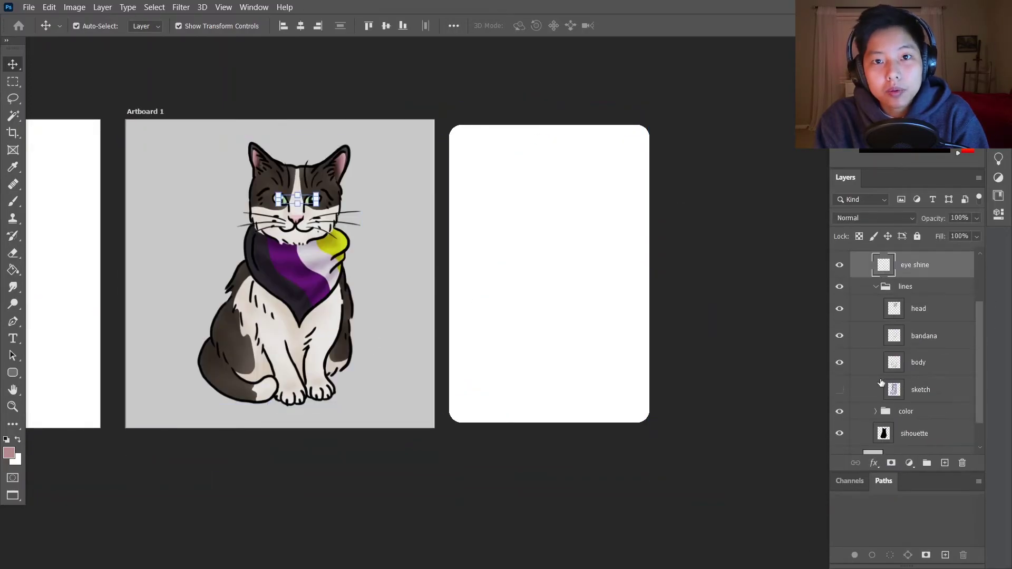
key(ctrl+z)
key(ctrl+z)
key(ctrl+z)
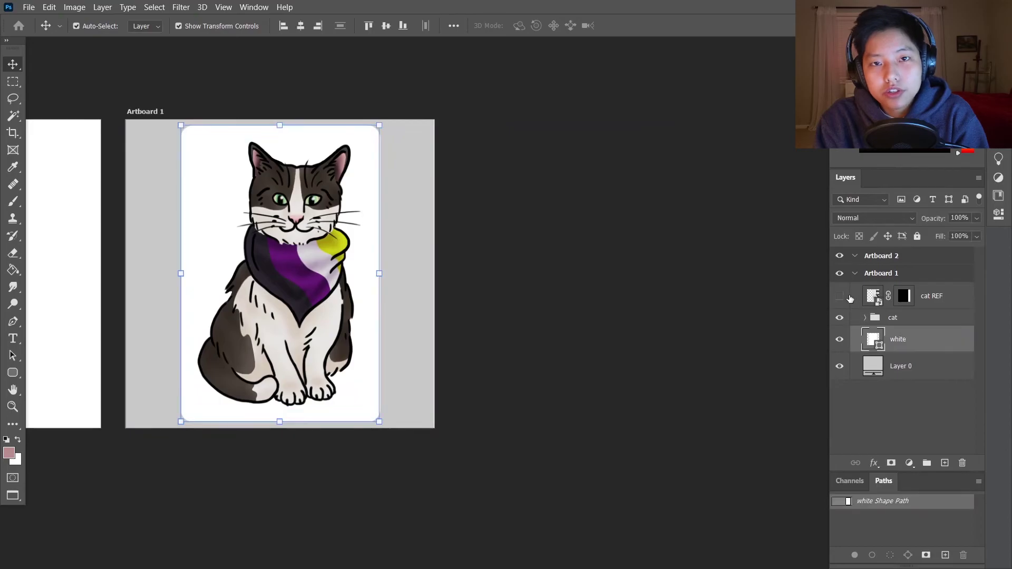
Step: Add a new layer to Artboard 2 and fill it with the same light grey as Artboard 1's background
key(ctrl+z)
drag(764, 336, 740, 333)
click(920, 317)
click(925, 369)
click(896, 417)
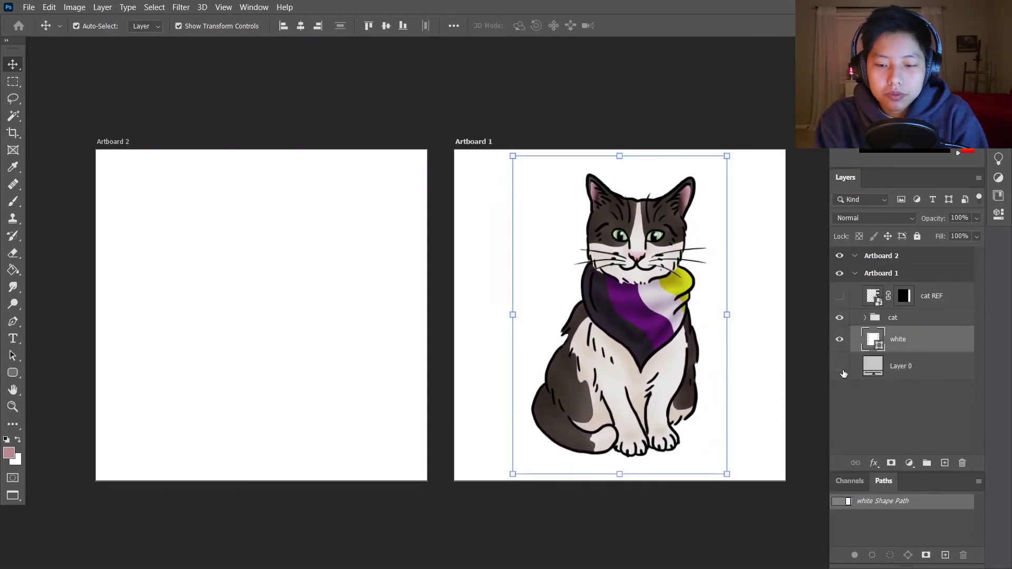
key(g)
key(ctrl+shift+alt+n)
click(381, 315)
Step: Duplicate the cat group and the white card and place the copies on Artboard 2 above the grey background
click(897, 344)
shift+click(896, 366)
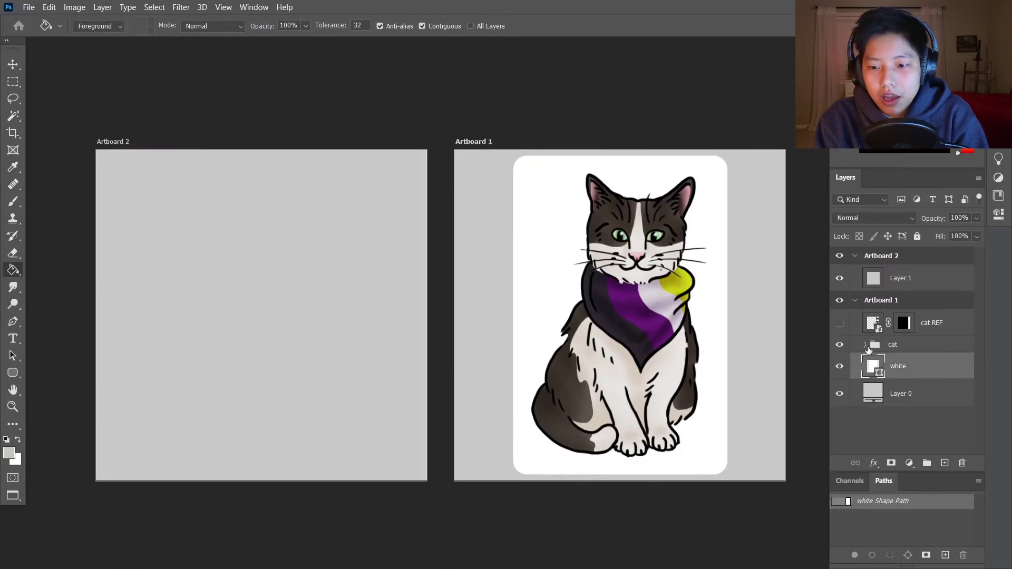
key(ctrl+j)
key(v)
drag(757, 516, 398, 515)
scroll(232, 346, down, 2)
scroll(232, 346, up, 3)
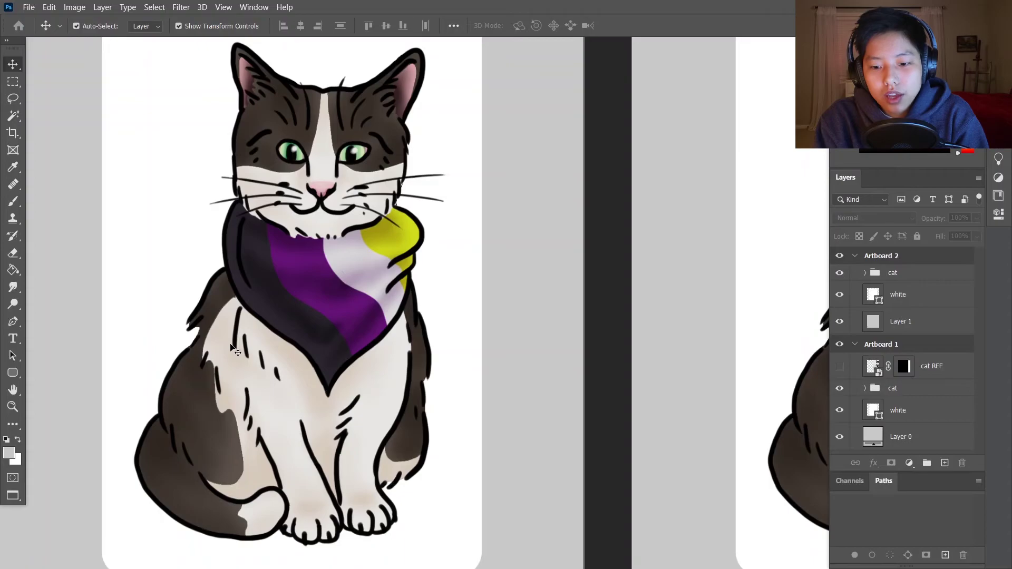
Step: Make more room for the layer list, collapse Artboard 1, and expand the cat and color groups of Artboard 2
scroll(321, 265, down, 3)
scroll(171, 201, up, 4)
click(855, 344)
click(865, 272)
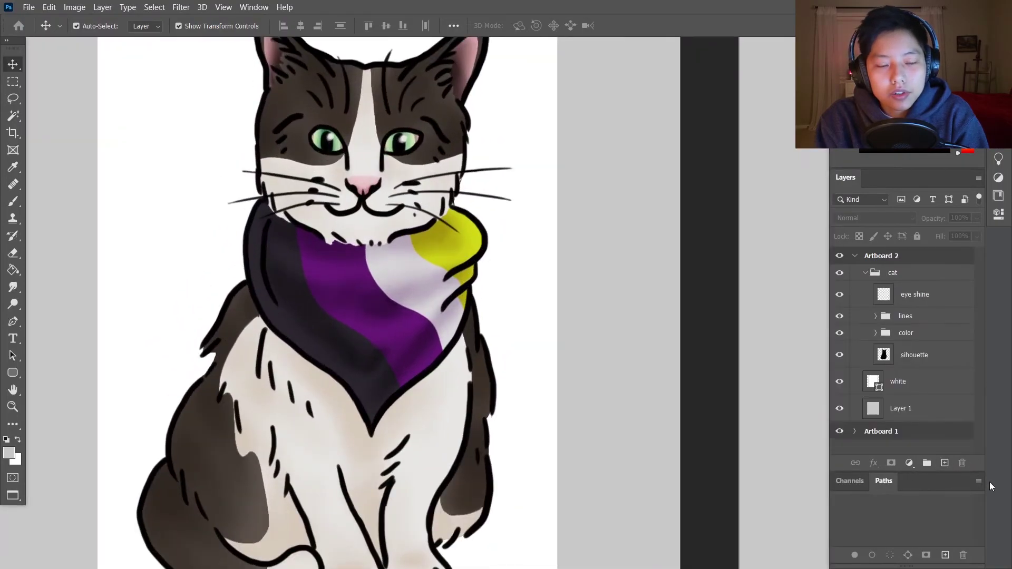
double_click(845, 482)
drag(908, 276, 917, 179)
click(875, 326)
click(876, 327)
click(295, 316)
click(336, 321)
click(538, 317)
key(ctrl+t)
click(632, 25)
key(b)
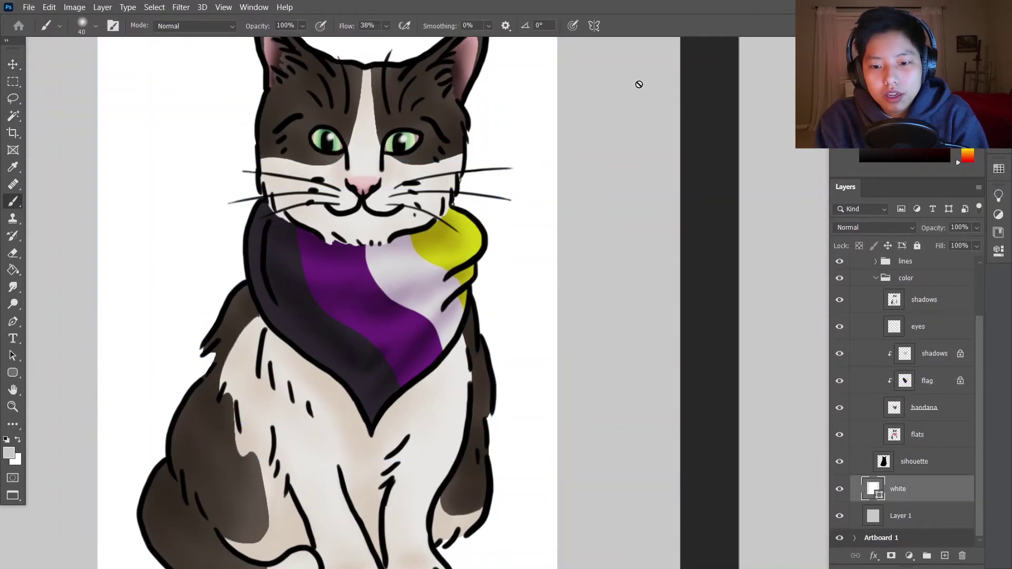
Step: Hide the bandana's shadows layer and paint over the yellow area on the flag layer with the sampled light grey
click(870, 380)
click(839, 354)
key(F5)
scroll(870, 317, up, 2)
click(775, 104)
key(F5)
alt+click(415, 272)
drag(415, 271, 411, 232)
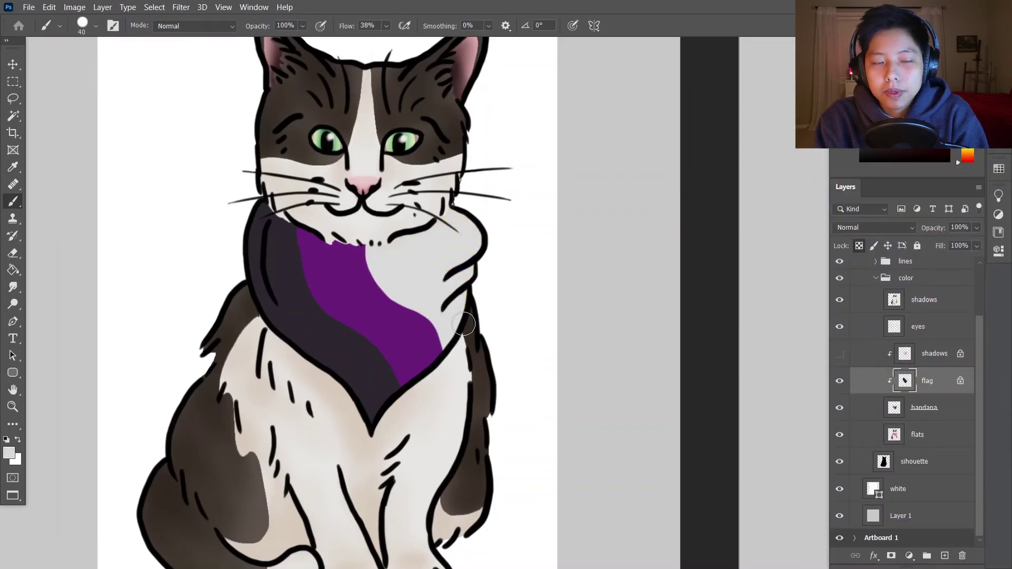
Step: Try filling the bandana's purple and black stripes with grey, and go back to the original flag colors
key(g)
click(364, 295)
click(350, 334)
key(b)
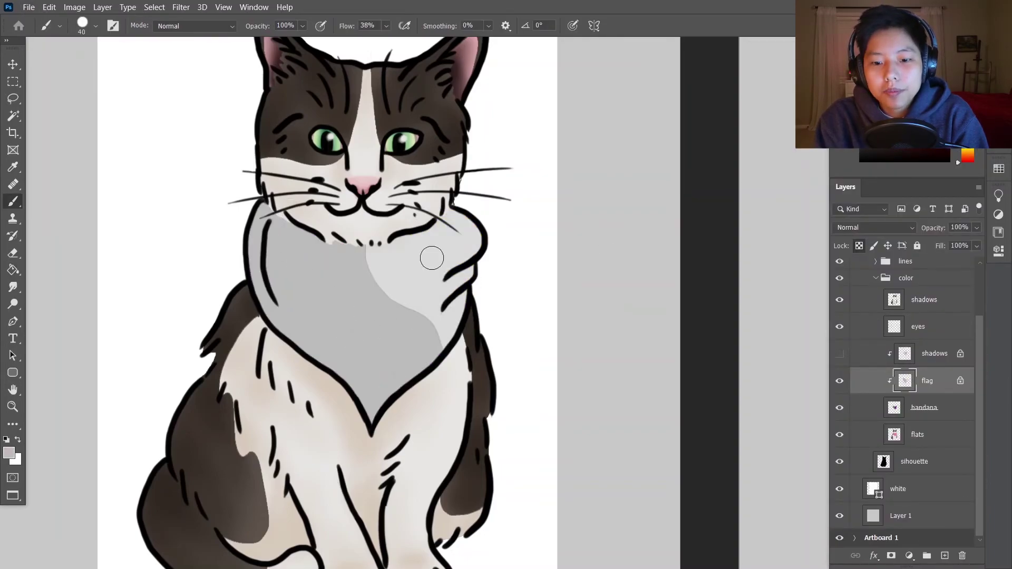
key(ctrl+z)
key(ctrl+z)
key(ctrl+z)
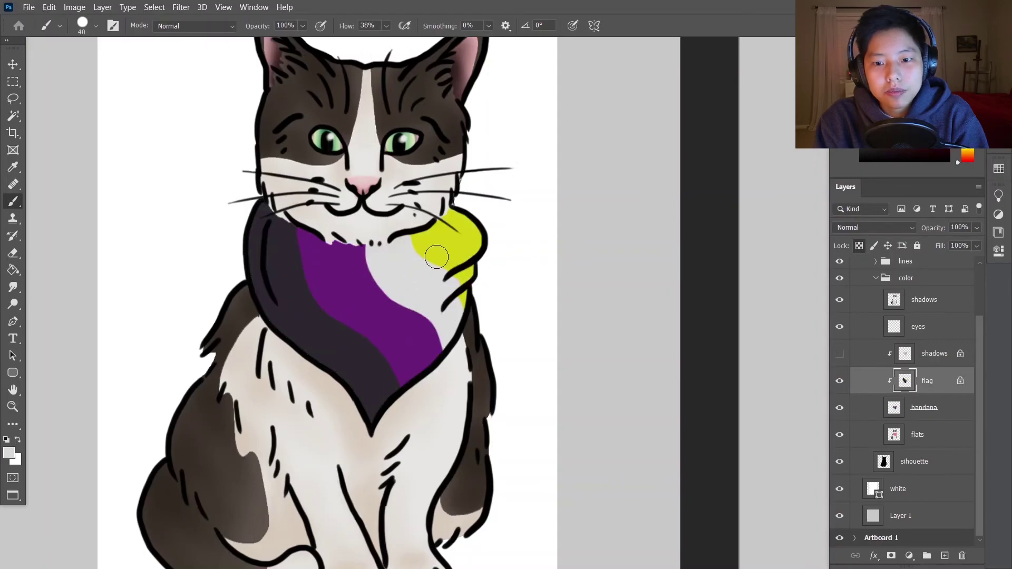
Step: Recover the bandana with light grey and darker grey, and paint a dot of the flag's purple near the knot as a color sample
key(ctrl+shift+z)
alt+click(390, 307)
click(451, 240)
key(ctrl+shift+z)
key(ctrl+shift+z)
key(v)
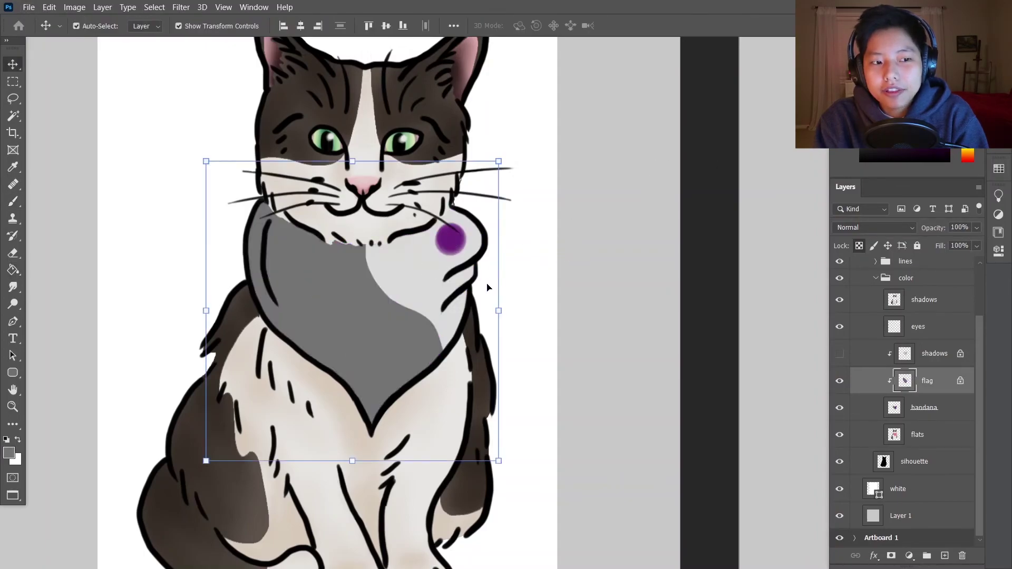
key(b)
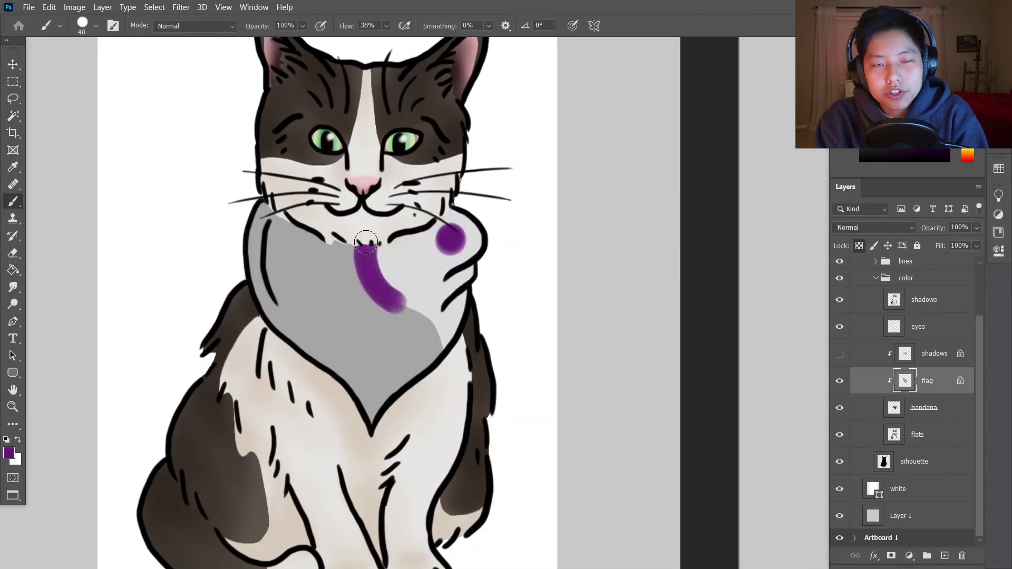
key(ctrl+z)
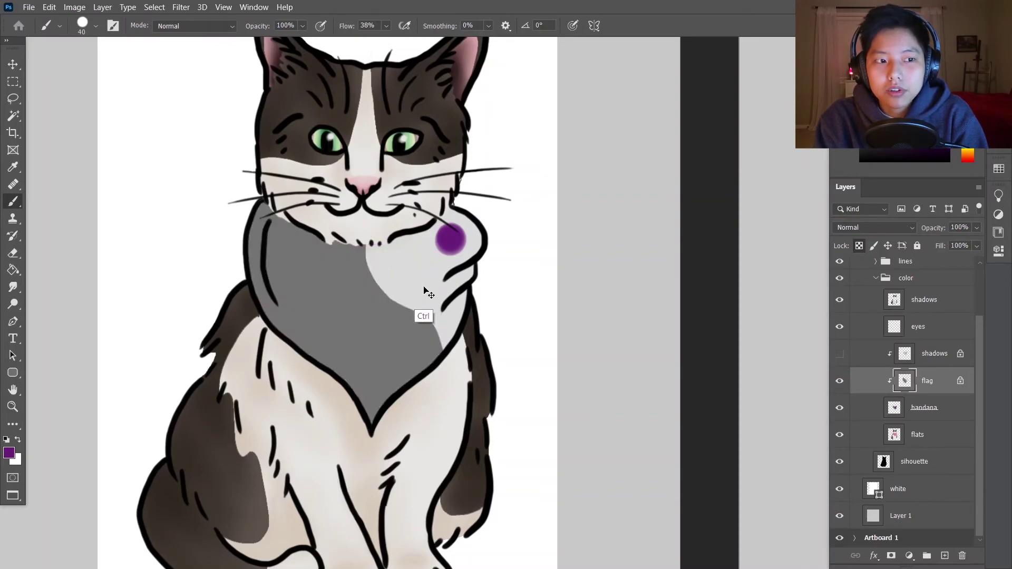
Step: Fill a curved lassoed stripe across the bandana with purple and paint over the purple sample dot with light grey
key(l)
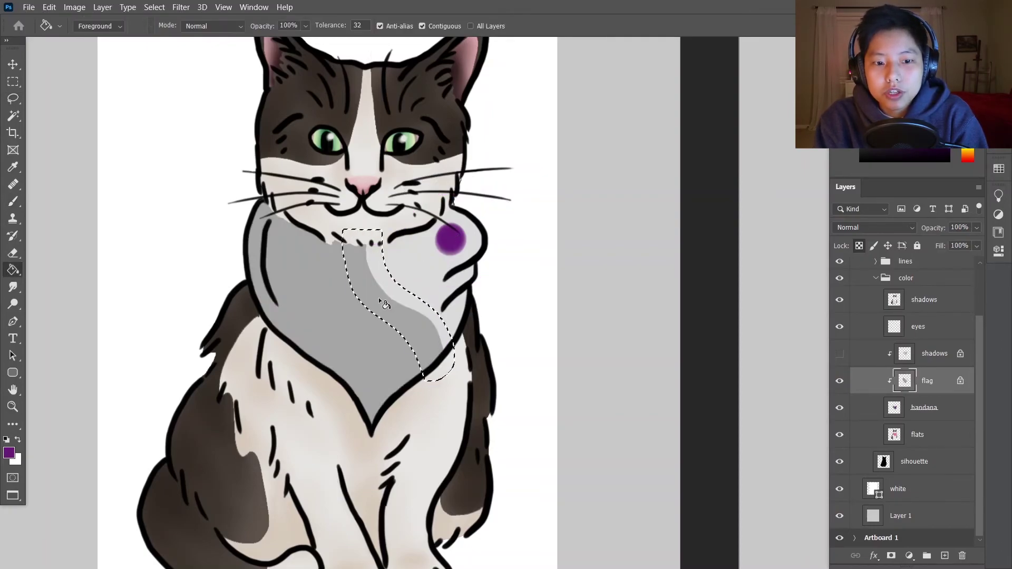
key(alt+BackSpace)
key(b)
key(ctrl+d)
key(v)
key(b)
drag(451, 240, 457, 224)
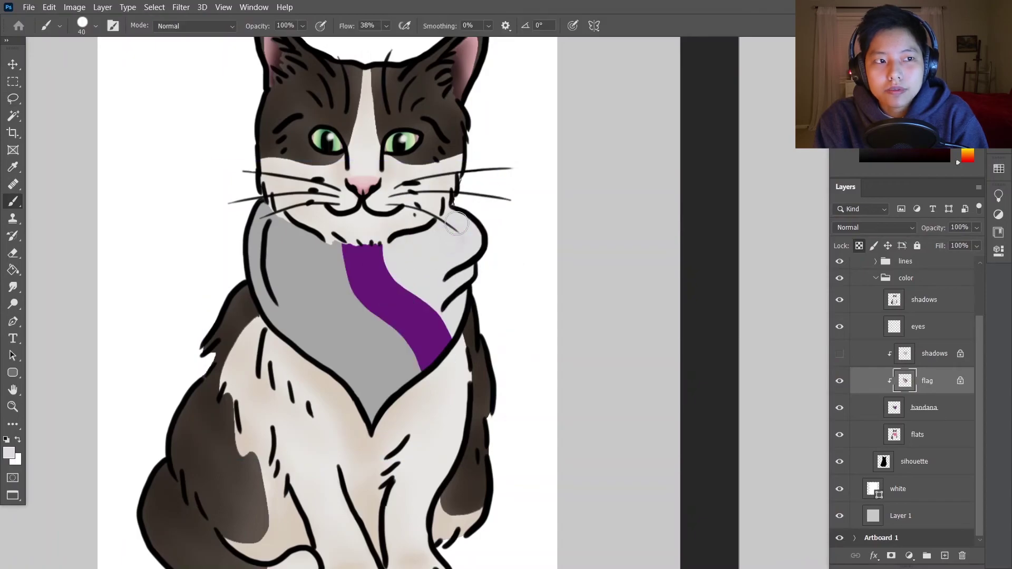
Step: Lasso a triangle on the bandana below the cat's chin and fill it with near-black
key(l)
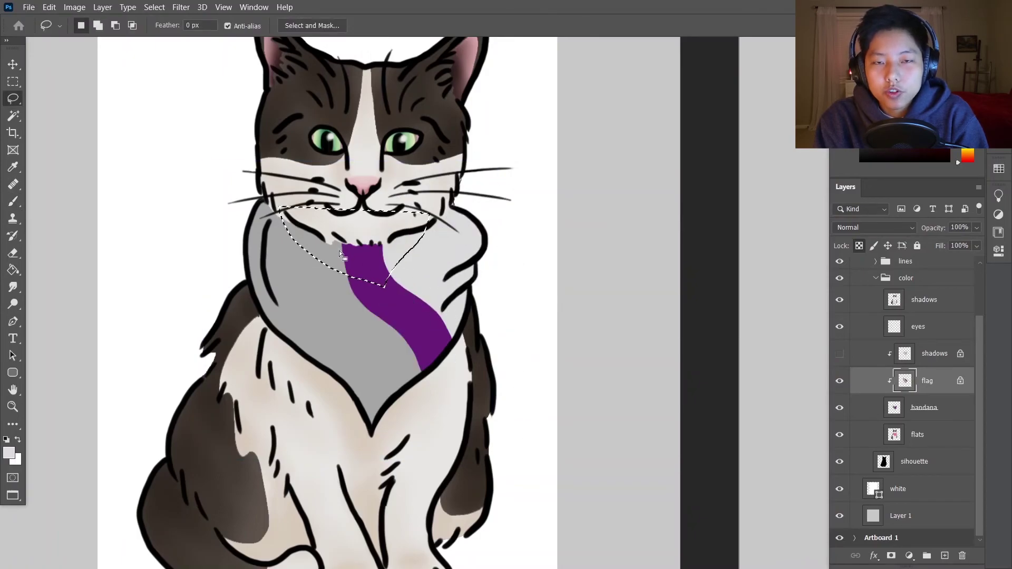
key(d)
key(g)
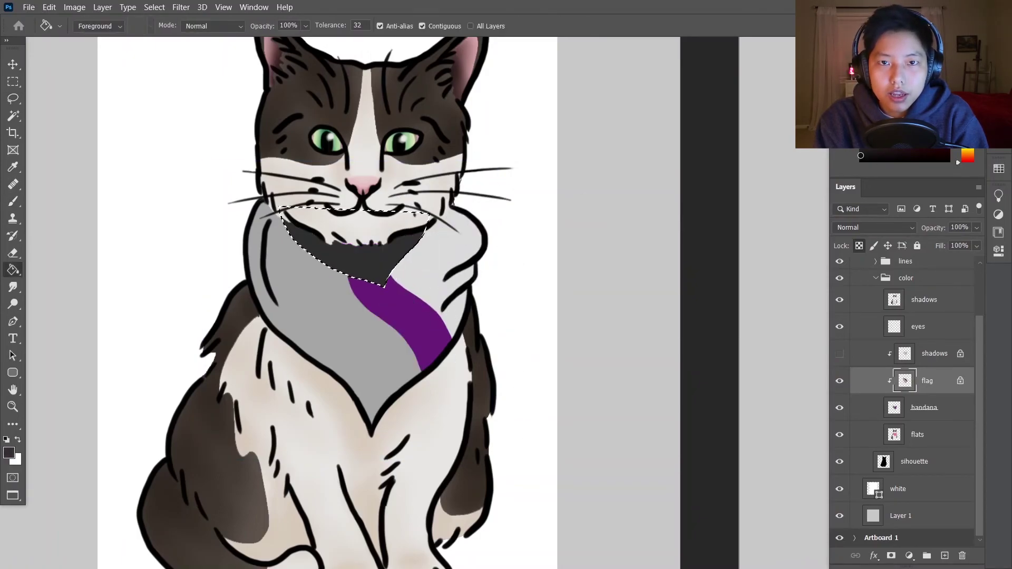
key(alt+BackSpace)
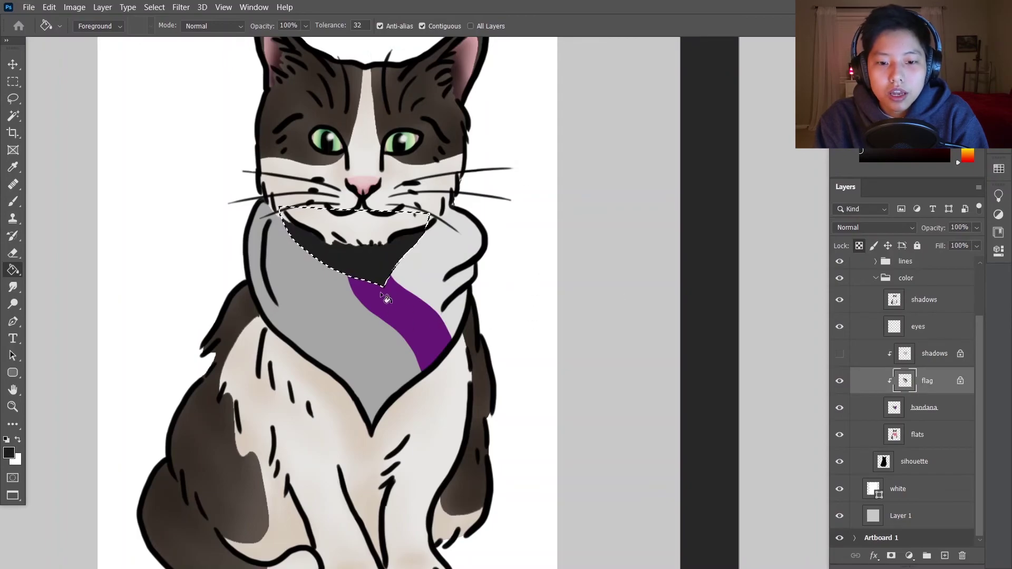
key(ctrl+d)
Step: Select the cat's brown fur patches on the flats layer of Artboard 2 and fill them with dark grey
key(l)
scroll(440, 338, down, 5)
scroll(441, 339, up, 4)
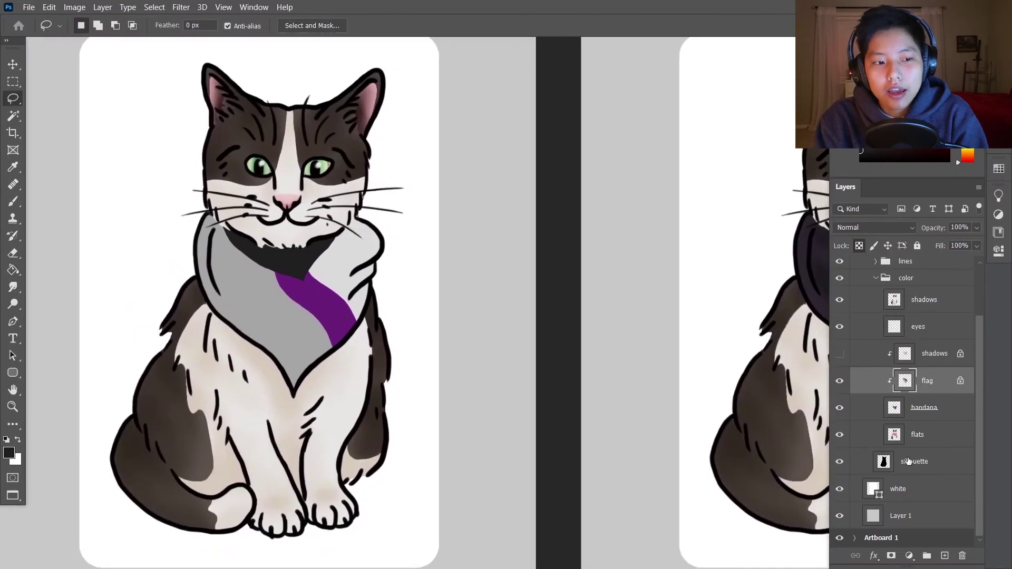
scroll(907, 463, up, 1)
click(894, 453)
ctrl+click(894, 452)
key(g)
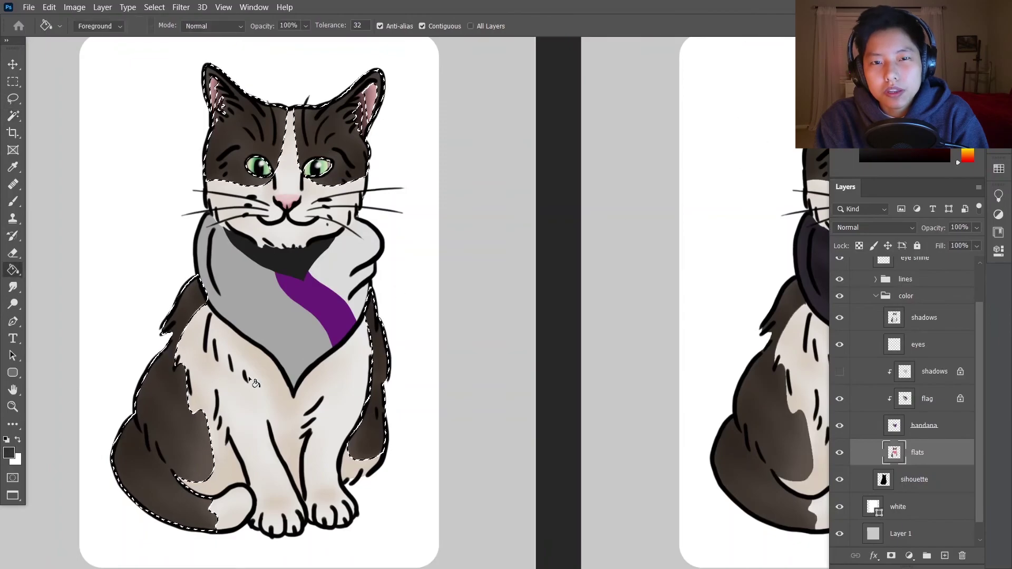
key(alt+BackSpace)
key(ctrl+d)
Step: Show the bandana's shadows layer on Artboard 2 again and set its opacity to 34%
scroll(452, 244, down, 4)
scroll(448, 286, up, 4)
key(l)
scroll(505, 299, down, 2)
scroll(506, 299, up, 2)
click(839, 371)
click(932, 371)
key(b)
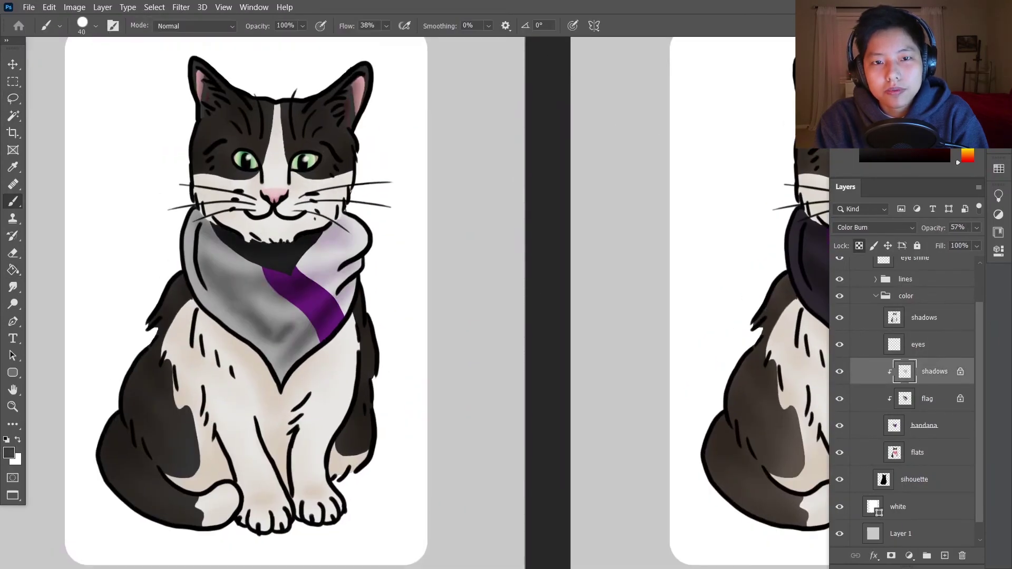
key(3)
key(4)
key(l)
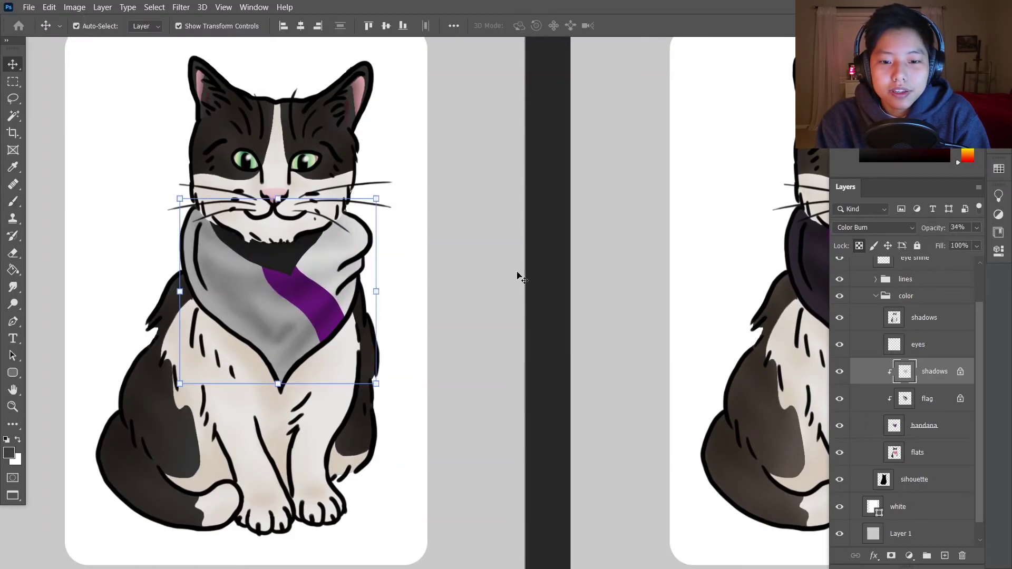
Step: Compare blending modes for the bandana's shadows layer on Artboard 2
scroll(558, 309, down, 5)
scroll(477, 333, up, 2)
scroll(214, 319, up, 2)
click(875, 228)
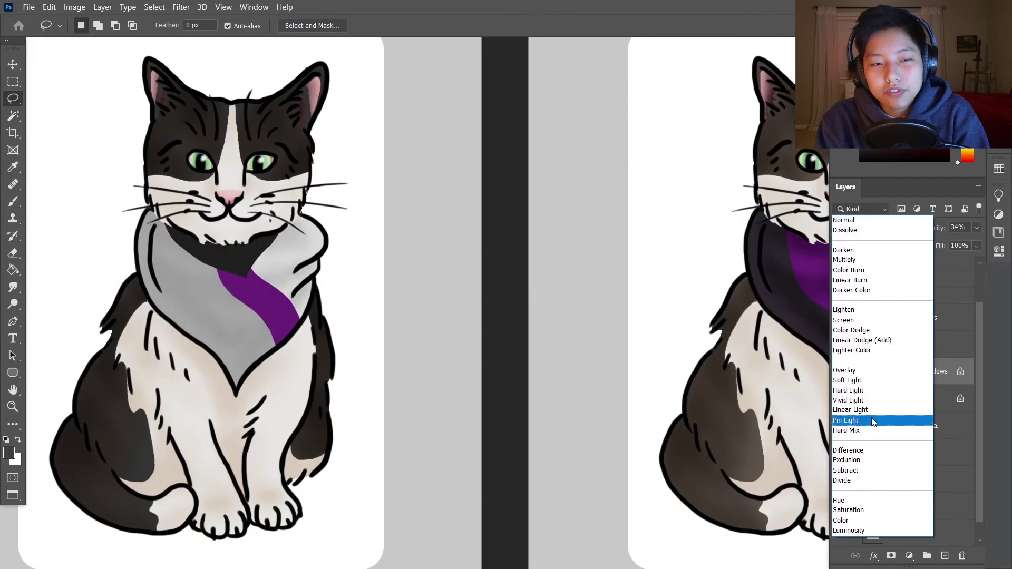
key(Escape)
scroll(389, 260, down, 3)
scroll(763, 282, up, 1)
Step: Set the bandana's shadows layer on Artboard 1 to Hard Light at 75% opacity
click(864, 282)
click(855, 265)
alt+click(855, 265)
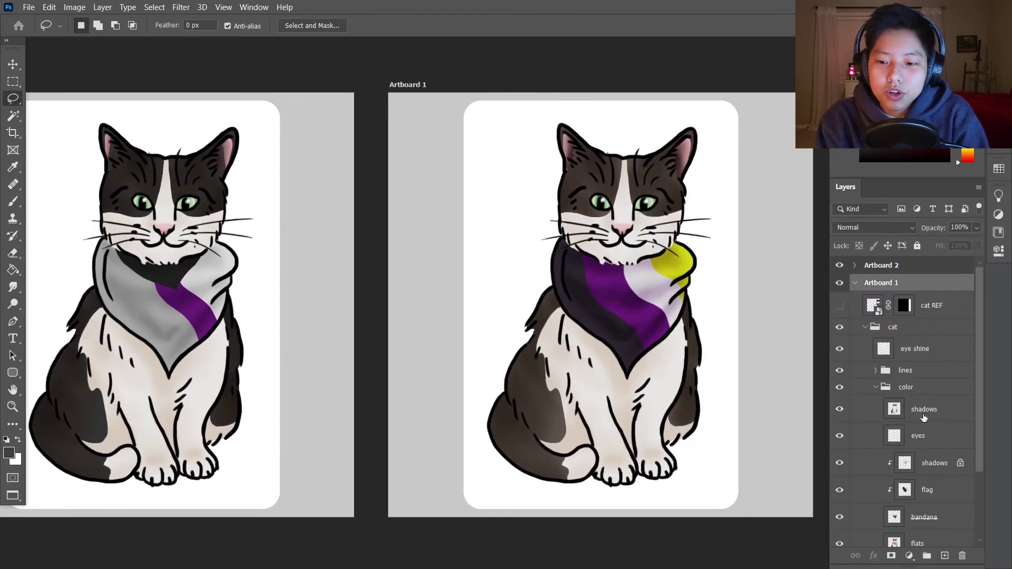
click(875, 228)
click(891, 390)
drag(976, 228, 961, 244)
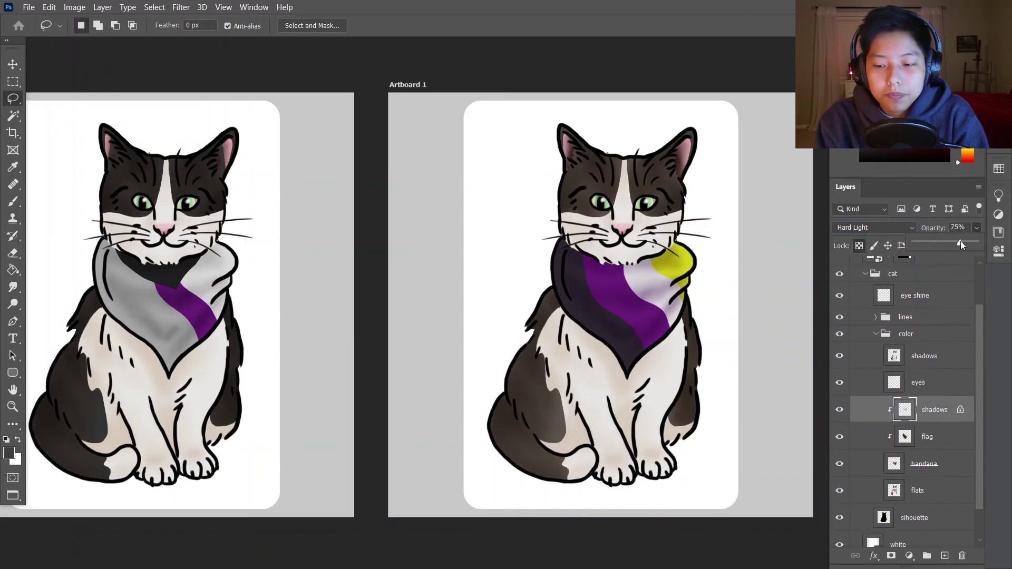
key(v)
click(375, 113)
scroll(425, 174, down, 3)
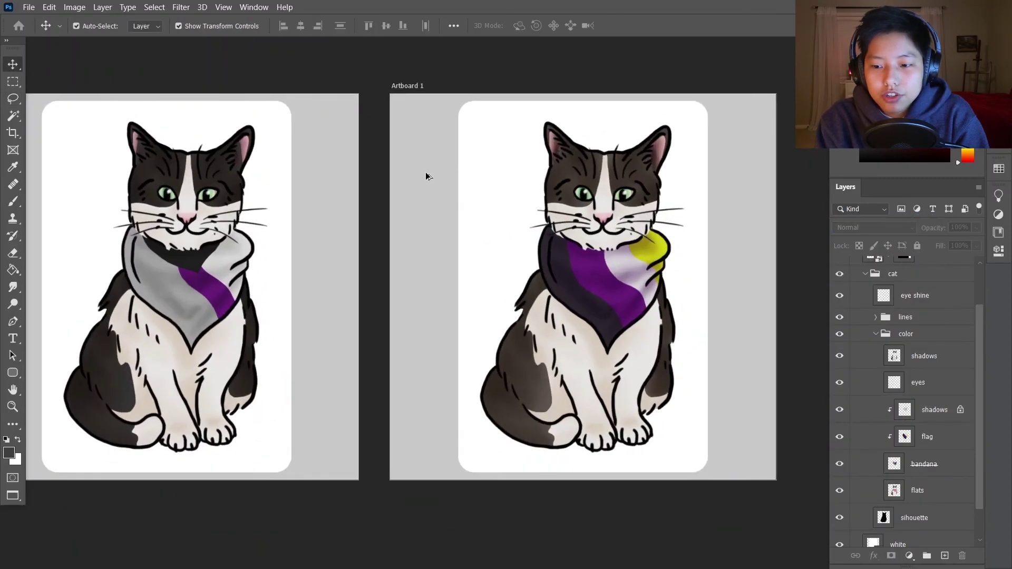
scroll(438, 224, up, 2)
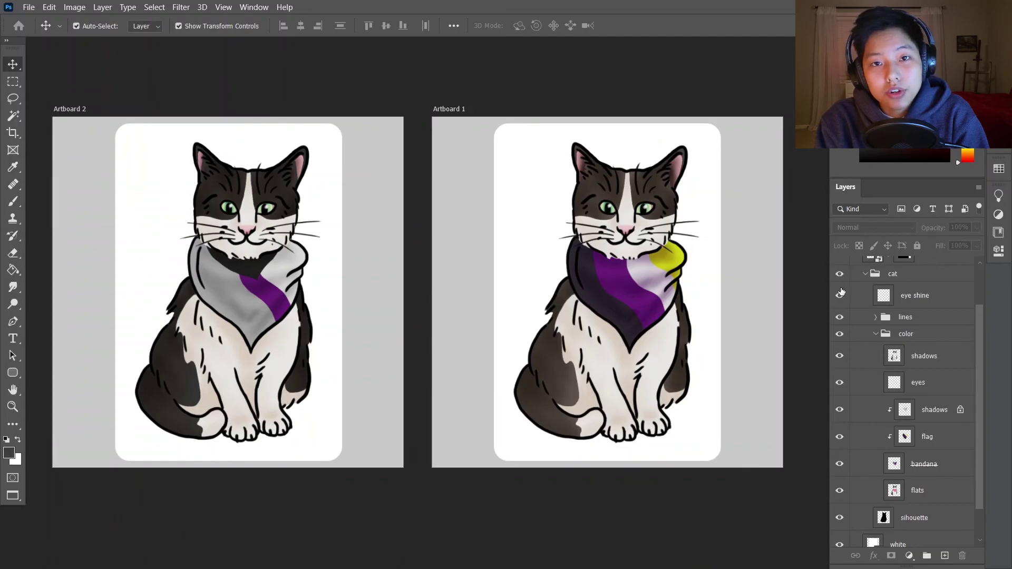